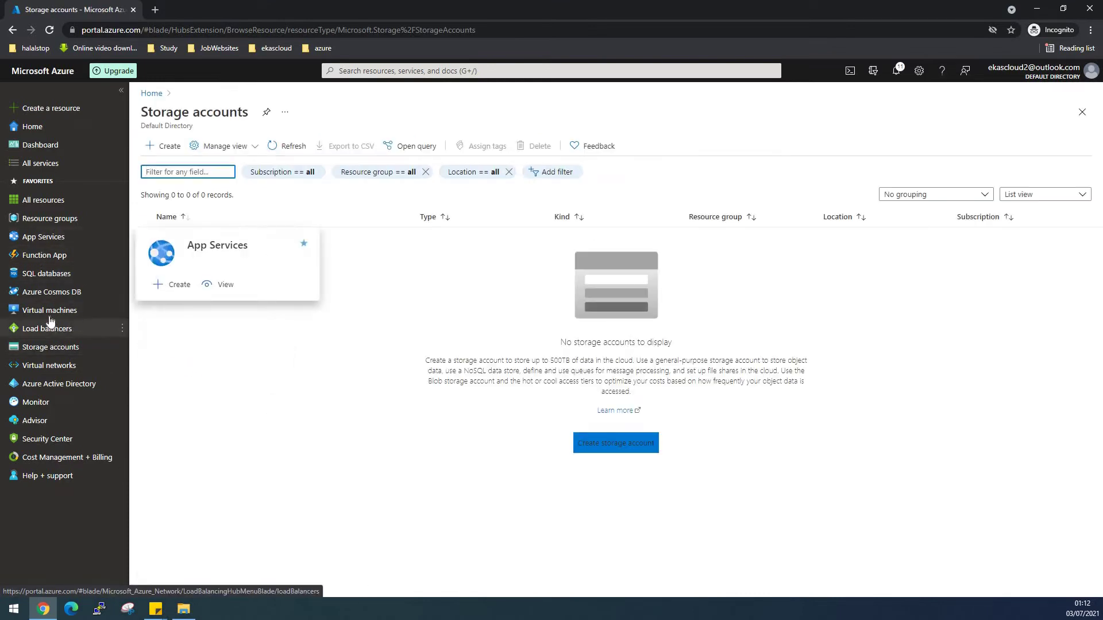
Open the Resource groups list, which shows only NetworkWatcherRG.
mouse_move(50, 316)
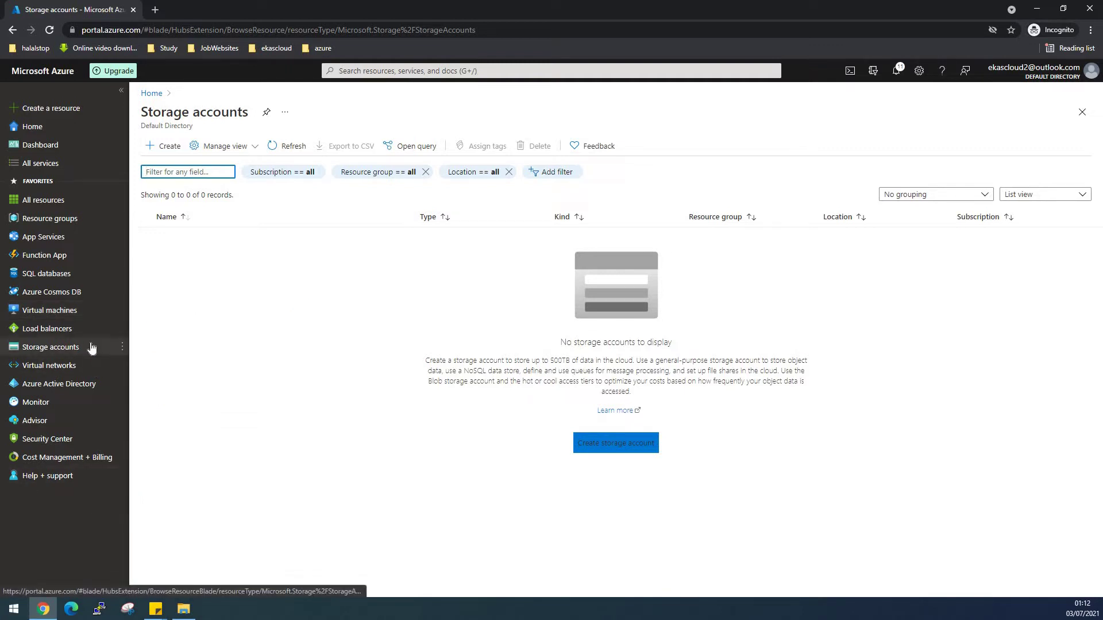
mouse_move(90, 347)
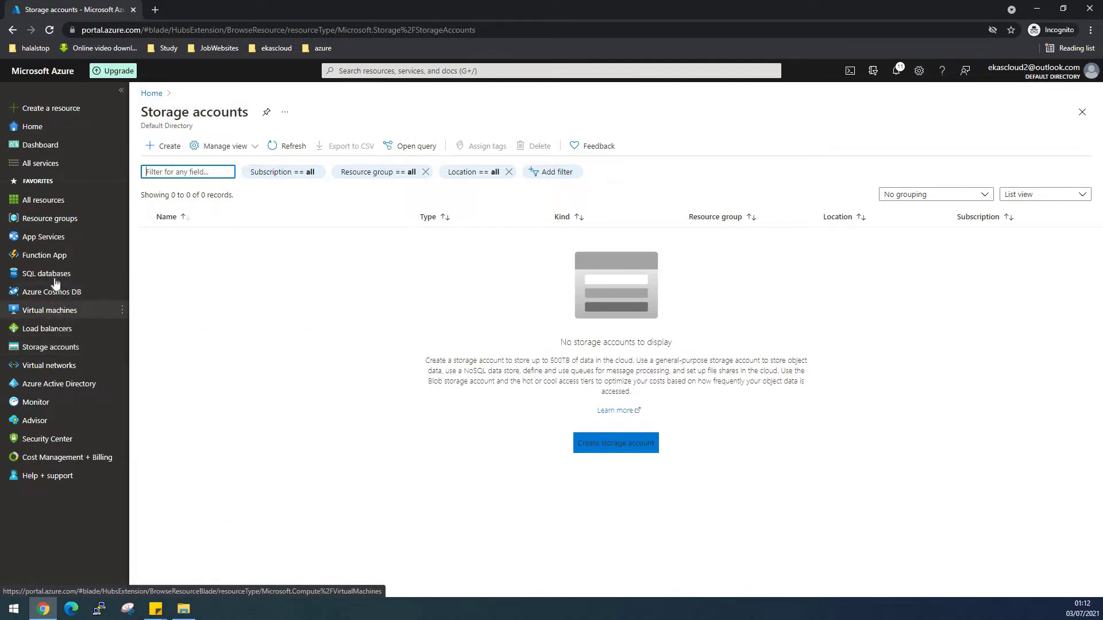
left_click(51, 219)
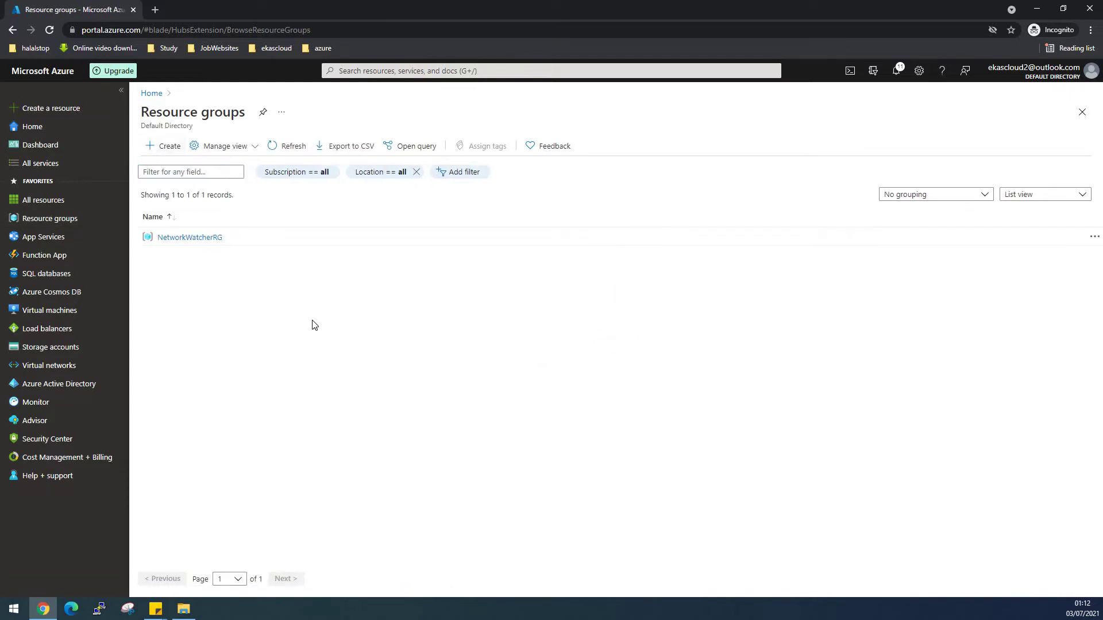
Create resource group RG in East US under the Free Trial subscription.
left_click(483, 259)
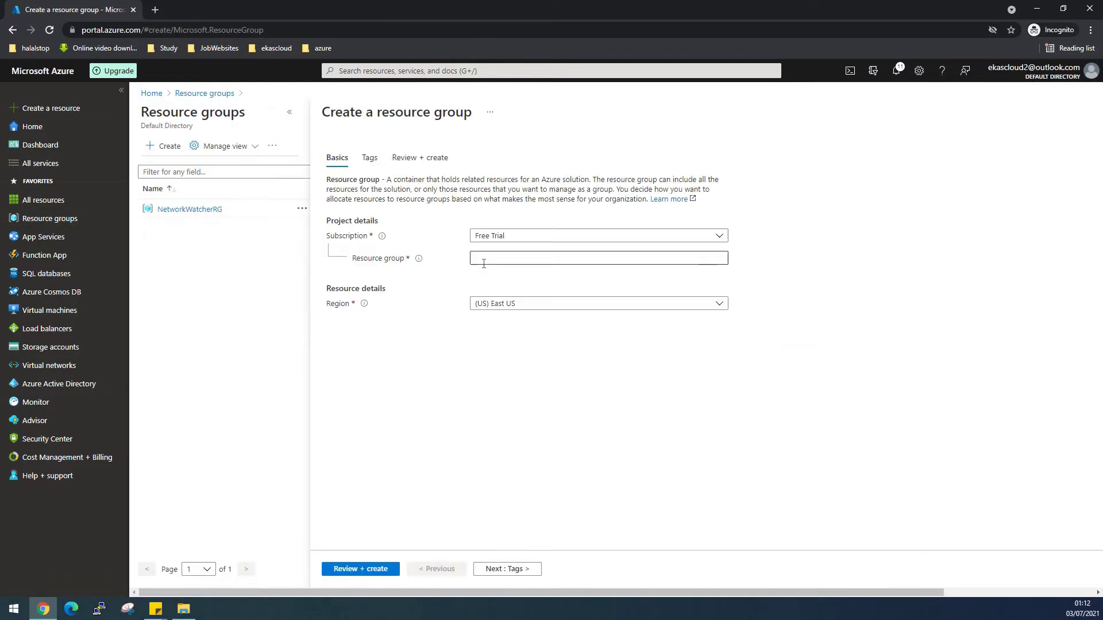
type("RG")
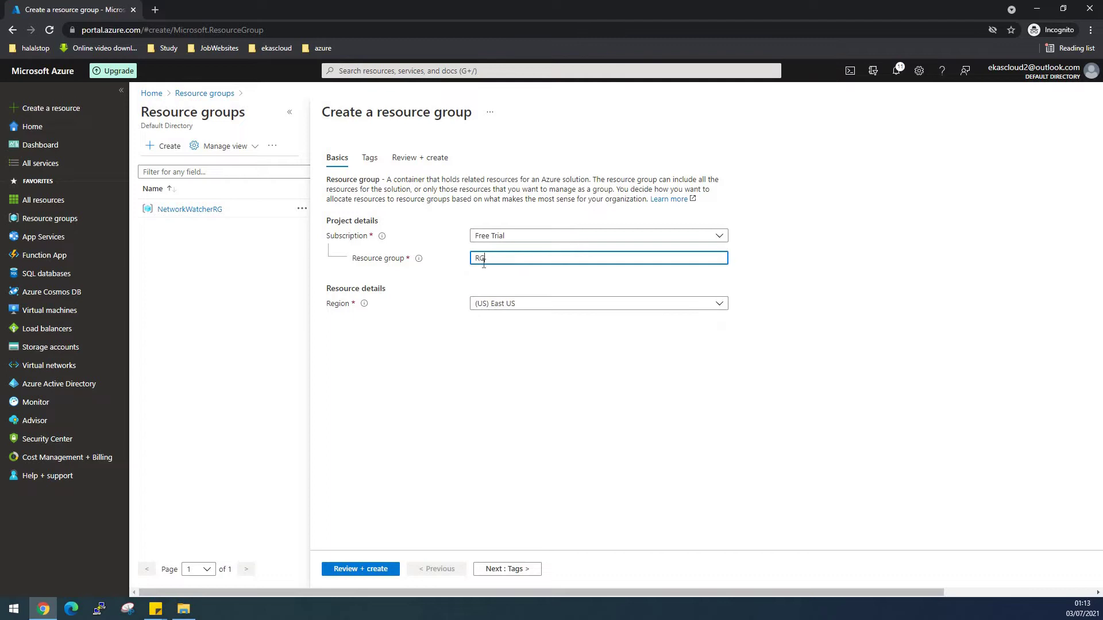
left_click(367, 573)
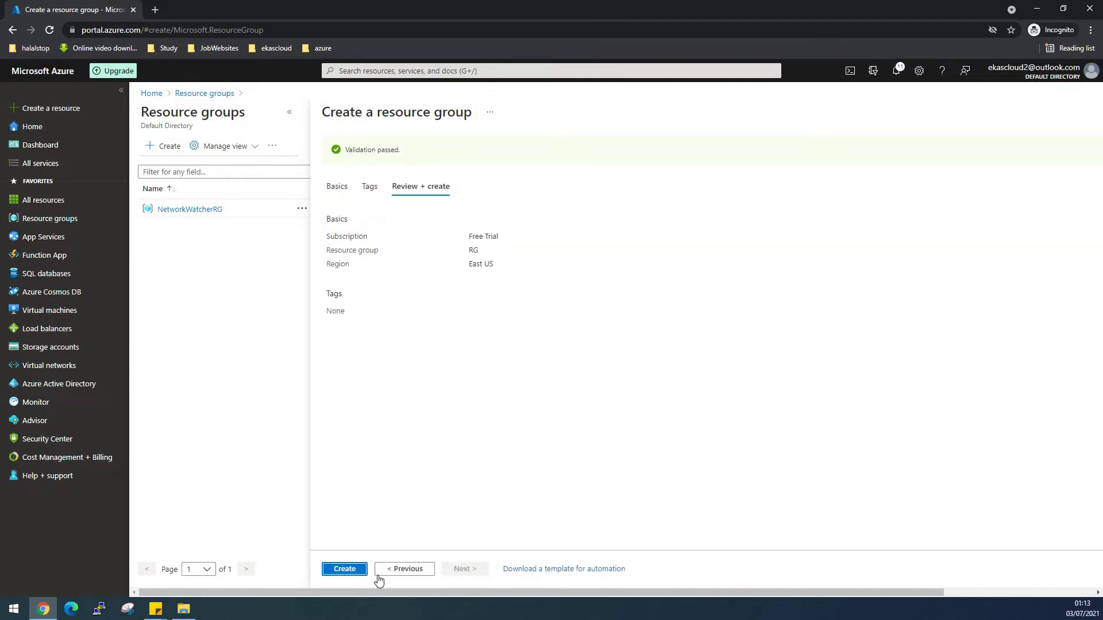
left_click(347, 570)
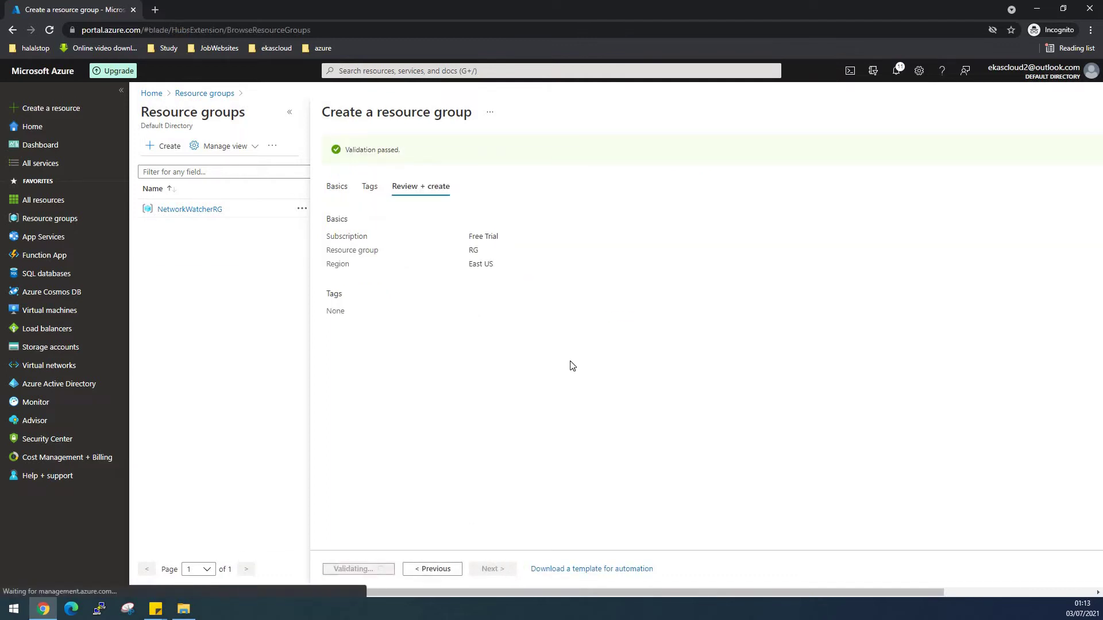
left_click(58, 352)
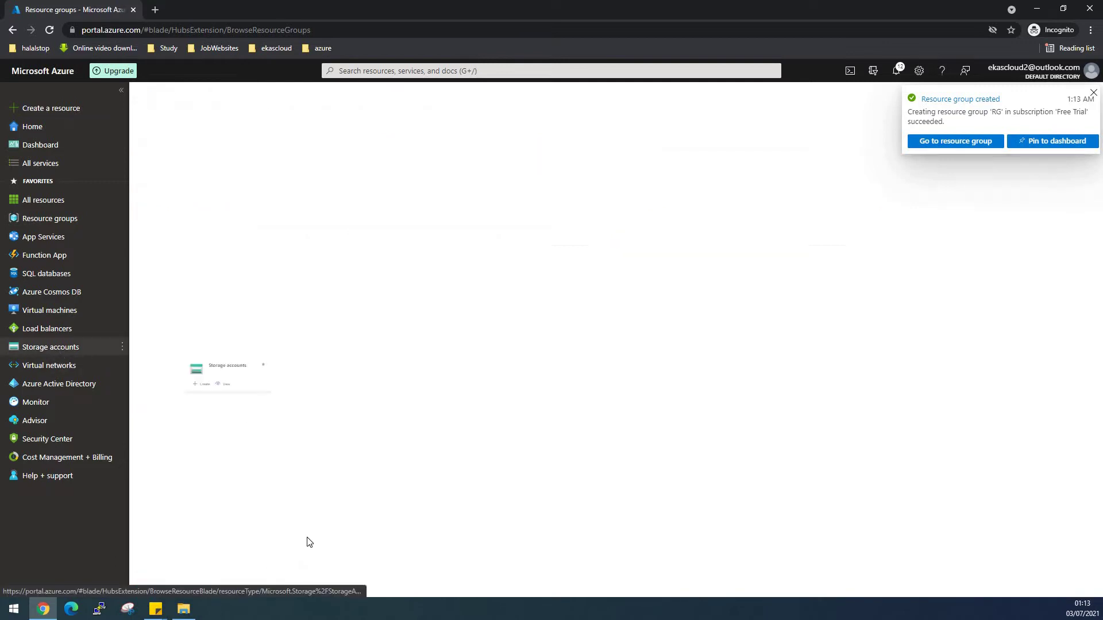
Start a new storage account in resource group RG named vmstorage2022.
left_click(611, 456)
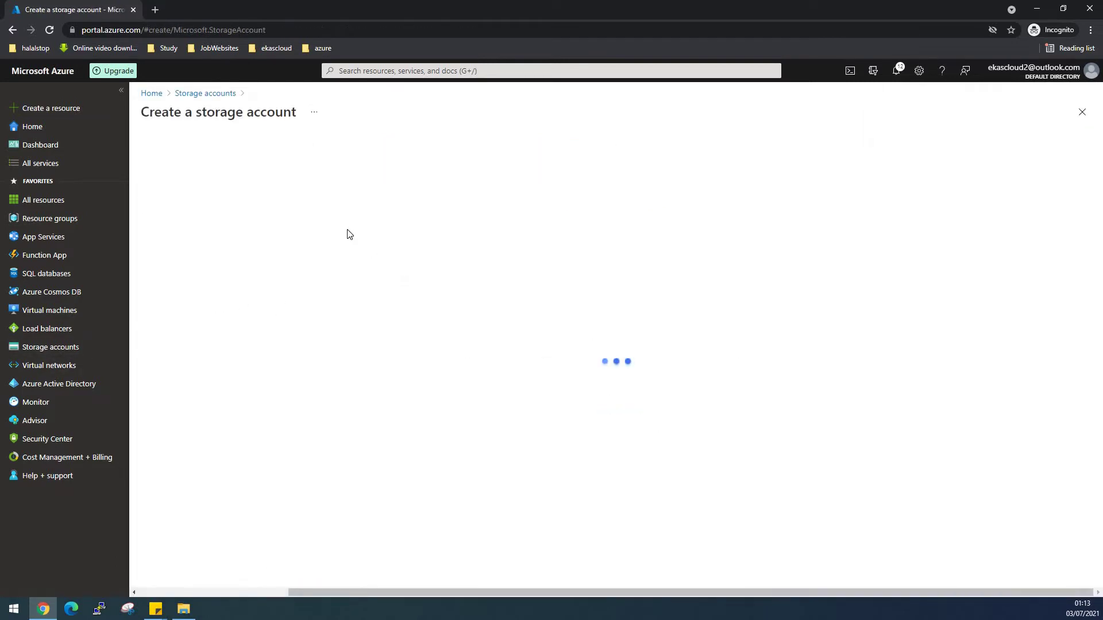
left_click(336, 311)
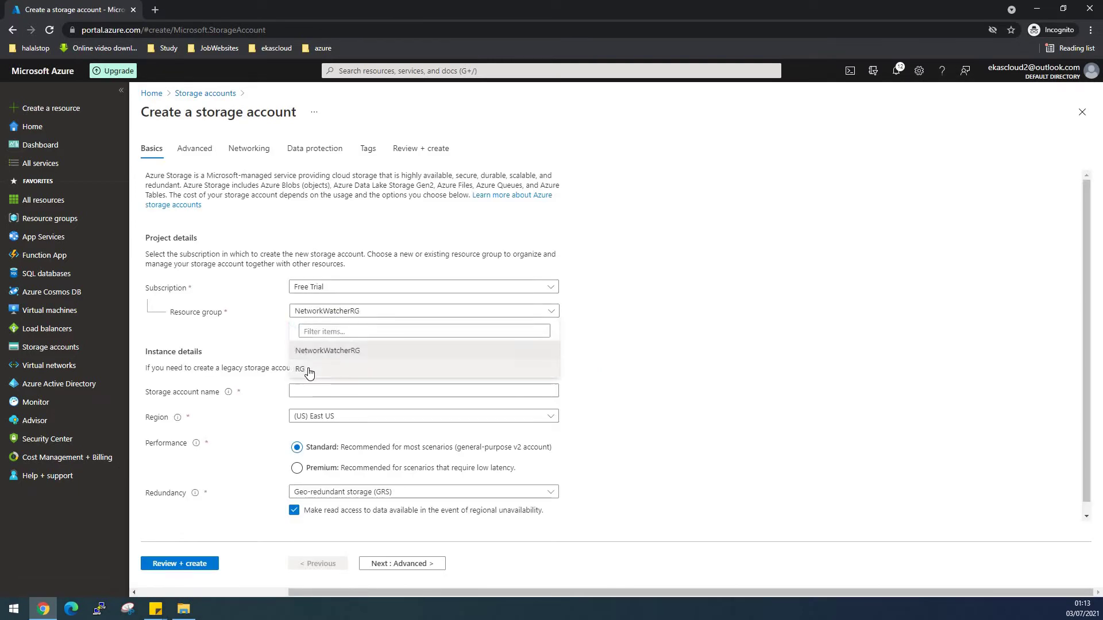
left_click(309, 368)
left_click(314, 389)
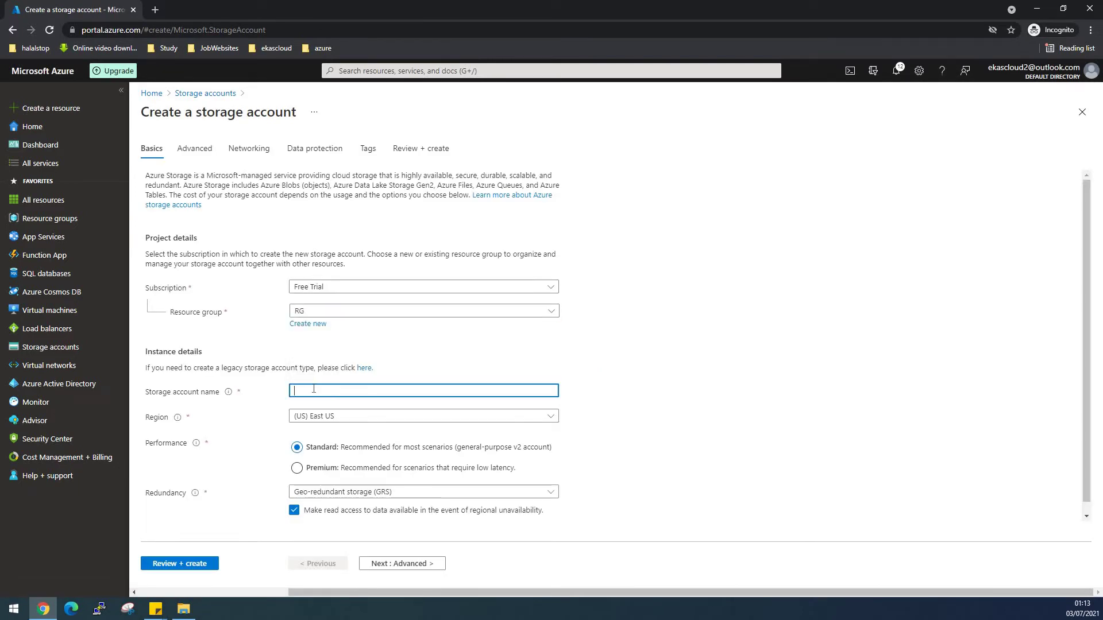
type("V")
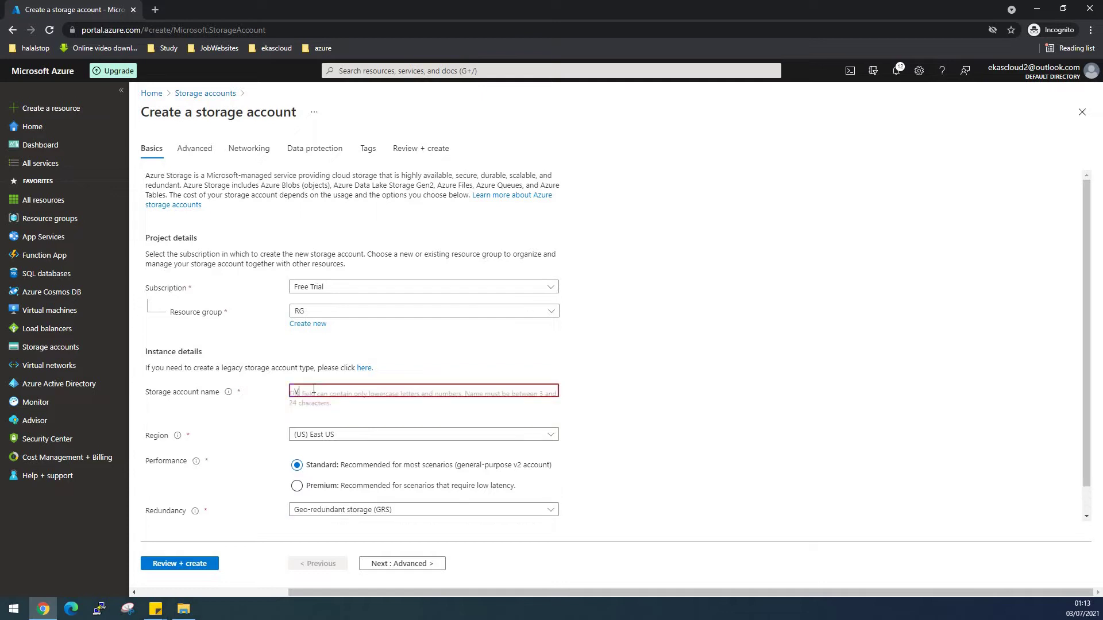
type("Msto")
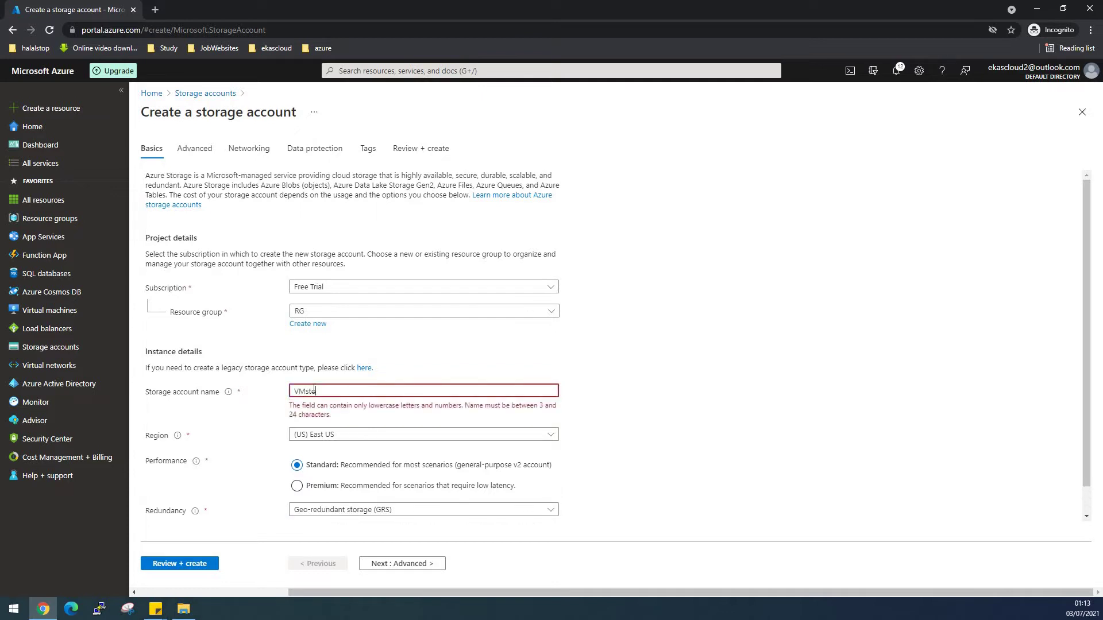
type("rage2022")
left_click(630, 456)
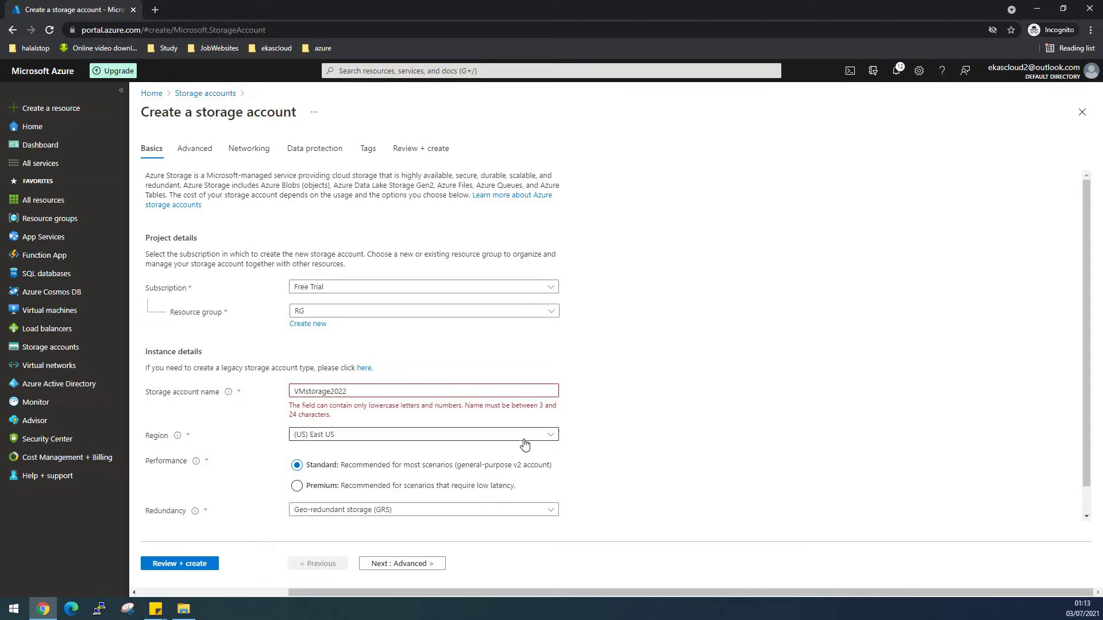
left_click(305, 392)
key("BackSpace")
key("BackSpace")
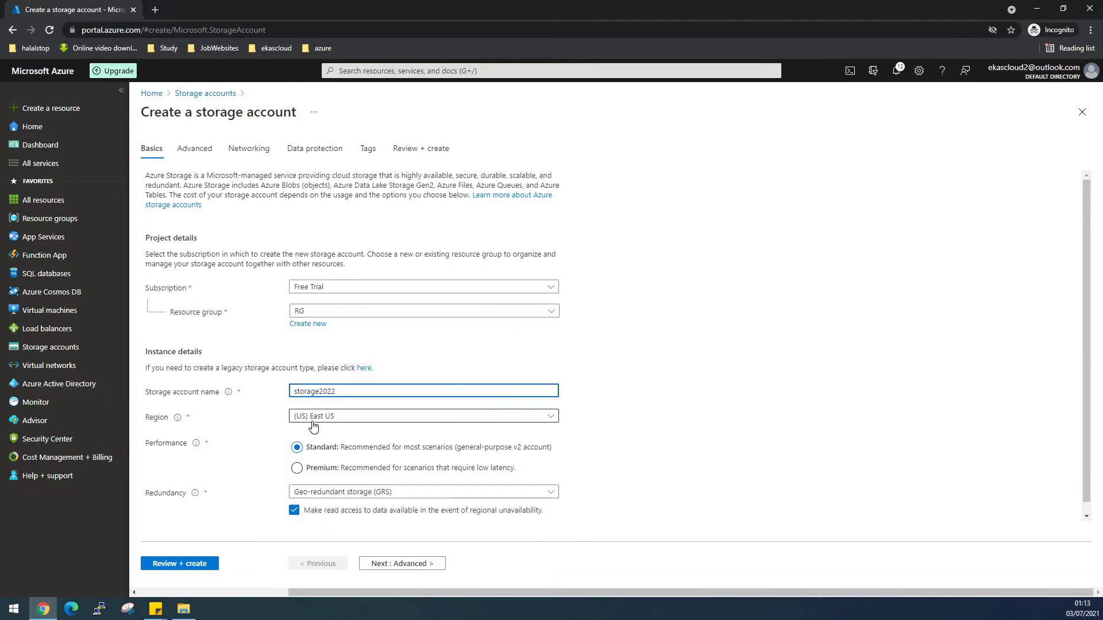
type("vm")
left_click(689, 453)
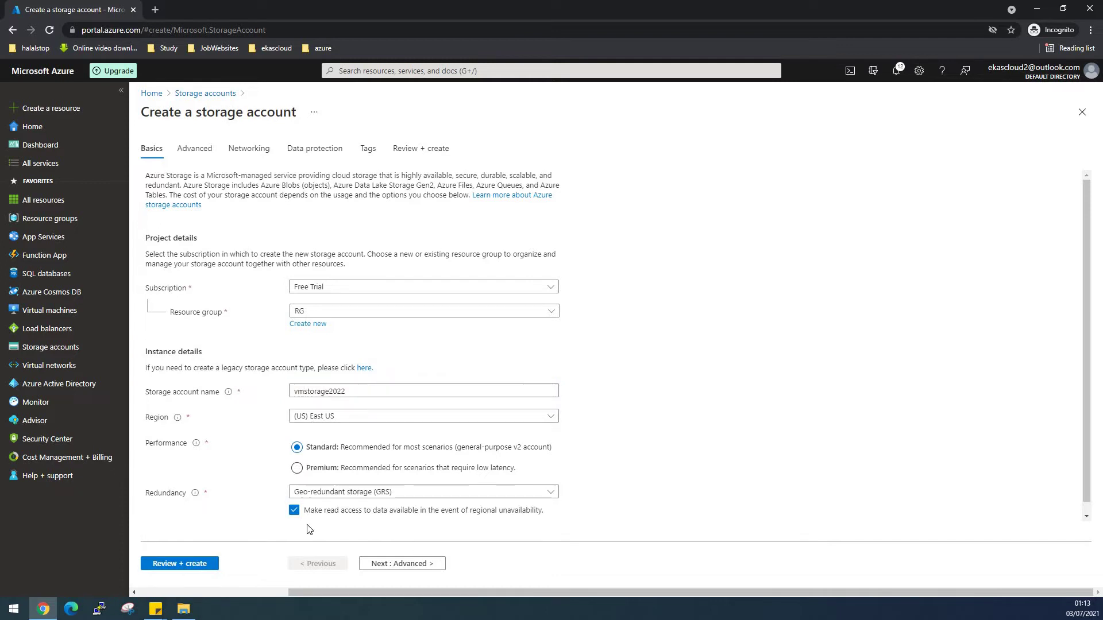
Set redundancy to LRS and advance past Advanced, Networking, Data protection and Tags to validation.
left_click(370, 492)
left_click(339, 345)
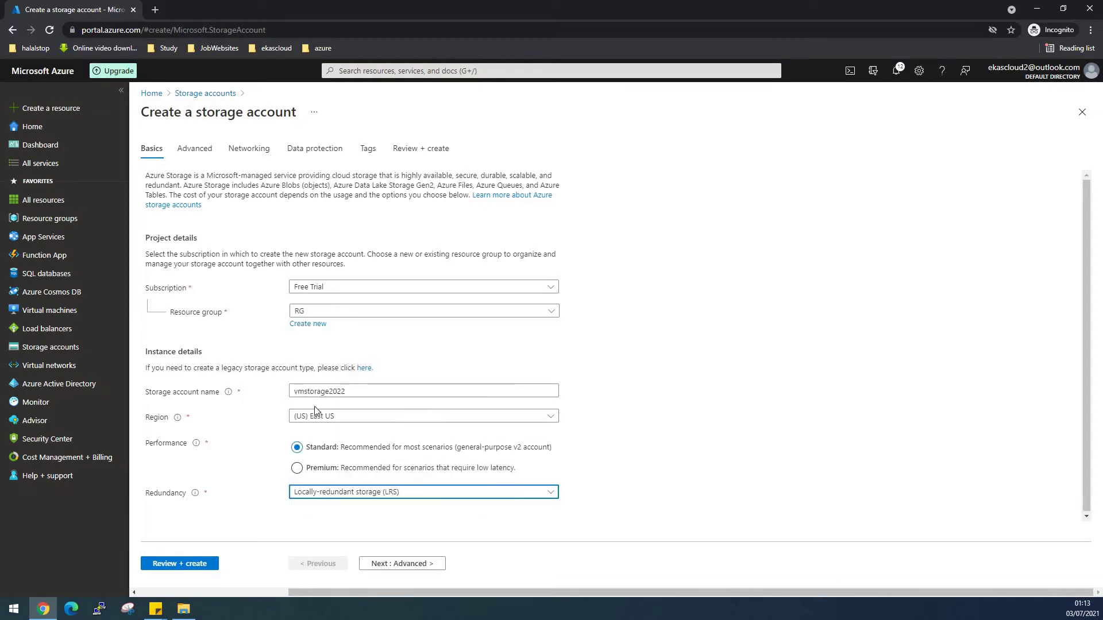
left_click(405, 564)
left_click(405, 564)
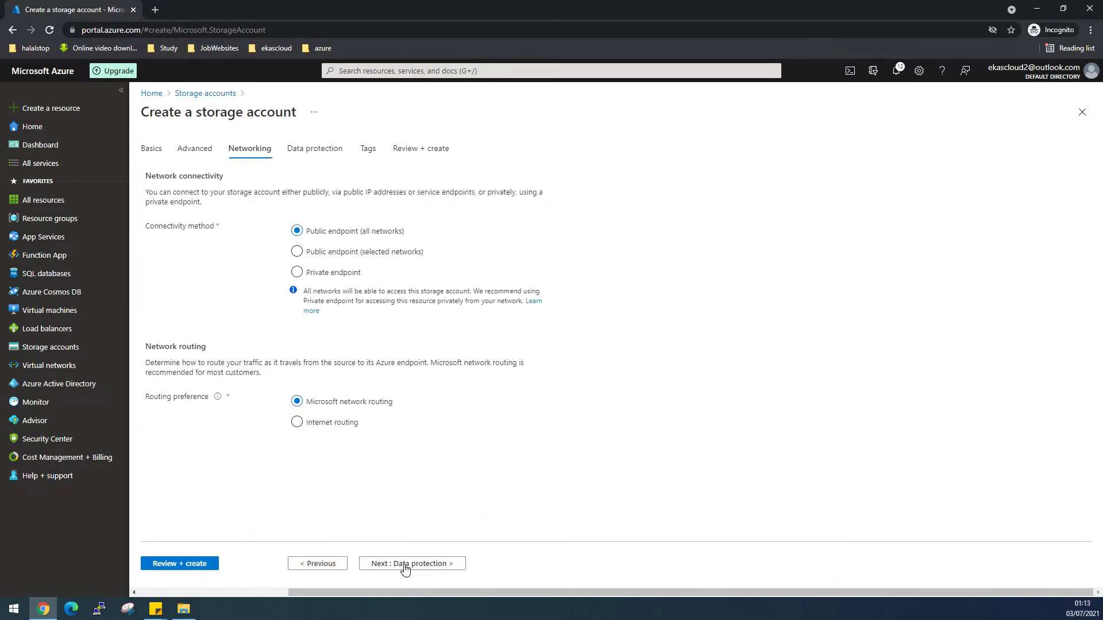
left_click(405, 564)
left_click(405, 564)
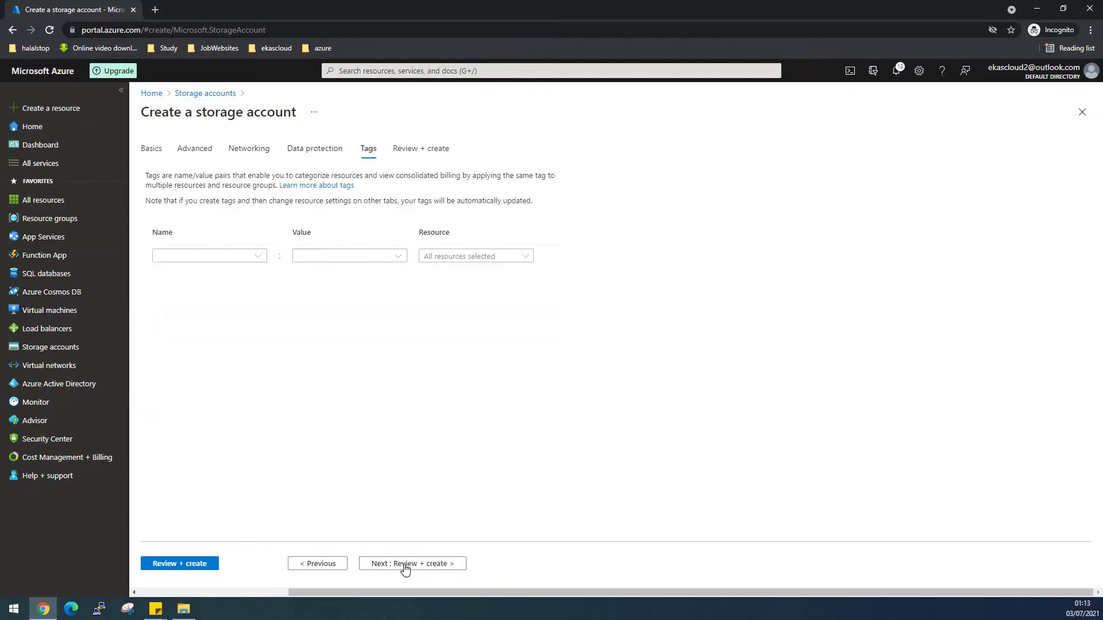
left_click(405, 564)
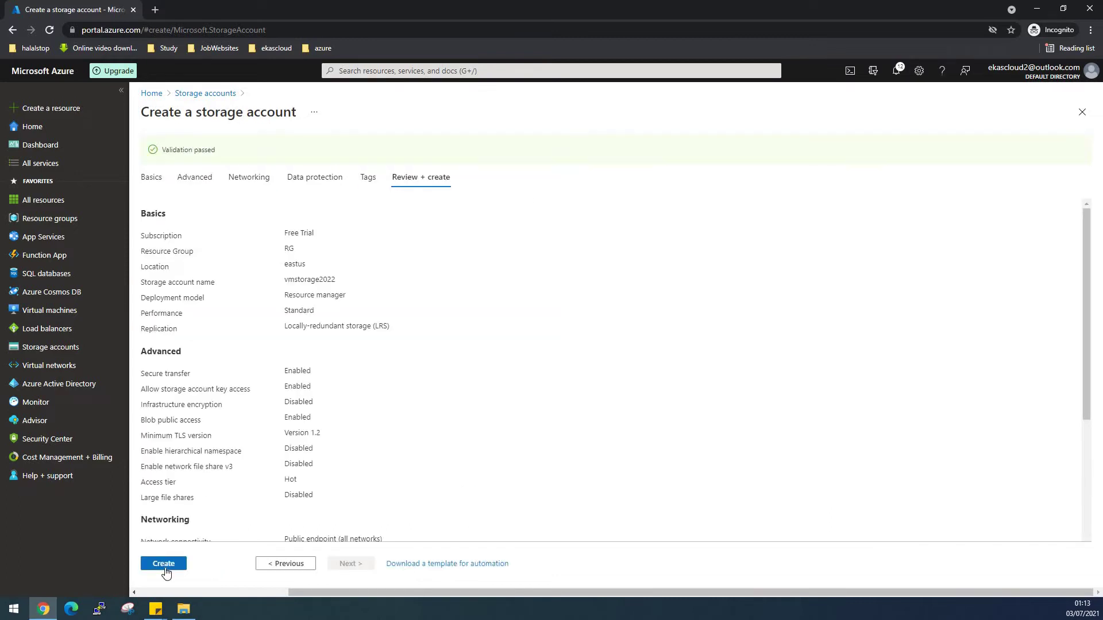
Deploy storage account vmstorage2022, open it, then go to the Virtual machines list.
left_click(163, 567)
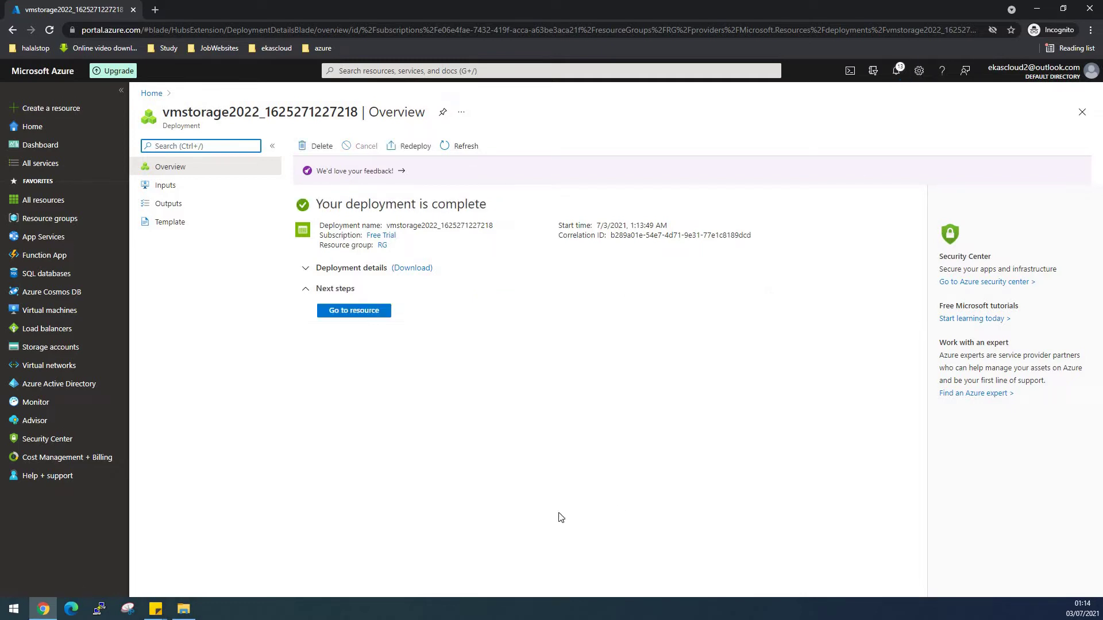
left_click(370, 315)
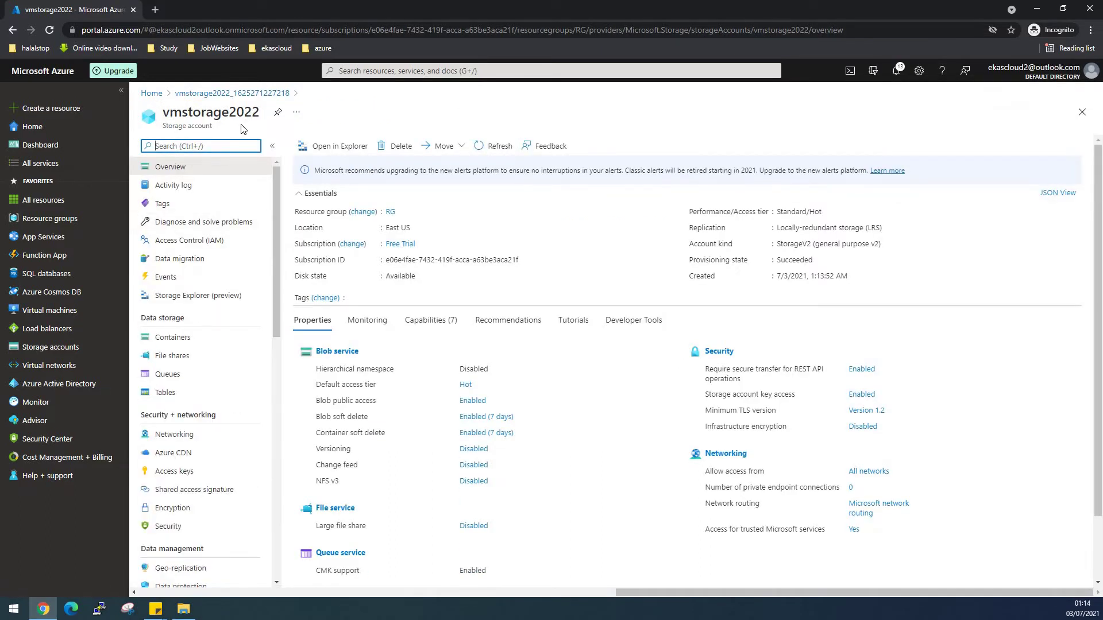
left_click(63, 312)
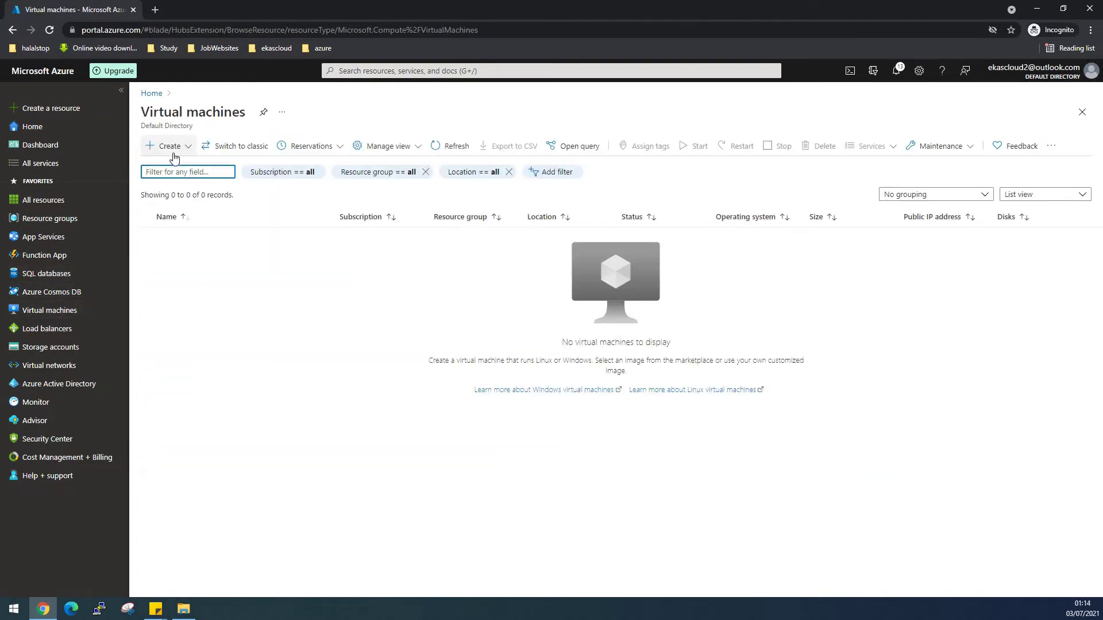
Start a new virtual machine named windowsvm1 in resource group RG.
left_click(170, 147)
left_click(190, 167)
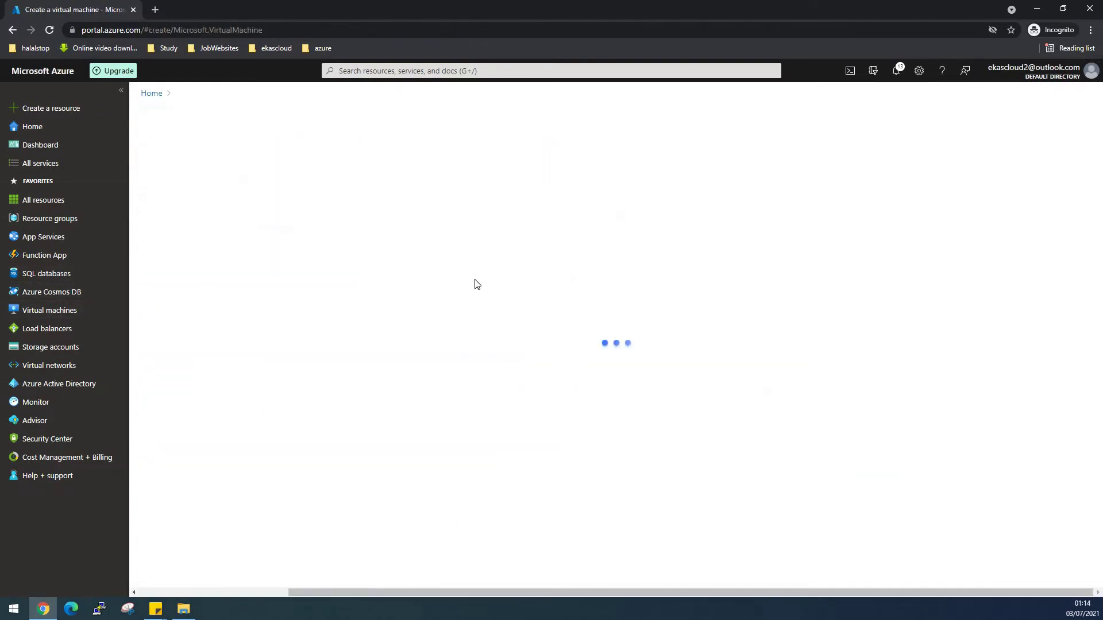
left_click(514, 293)
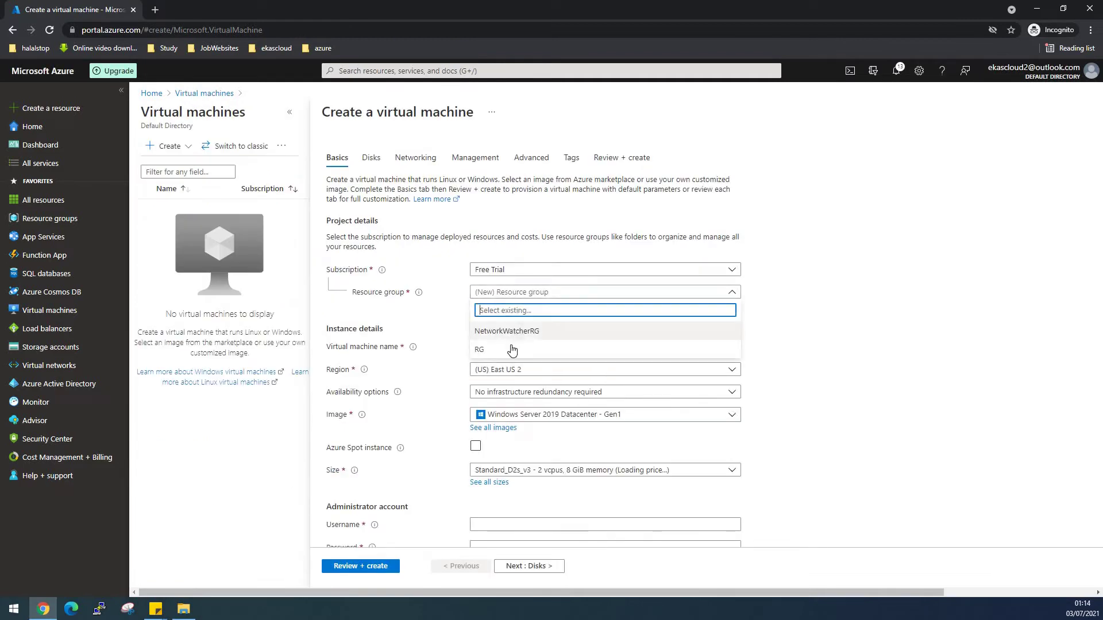
left_click(515, 329)
left_click(511, 347)
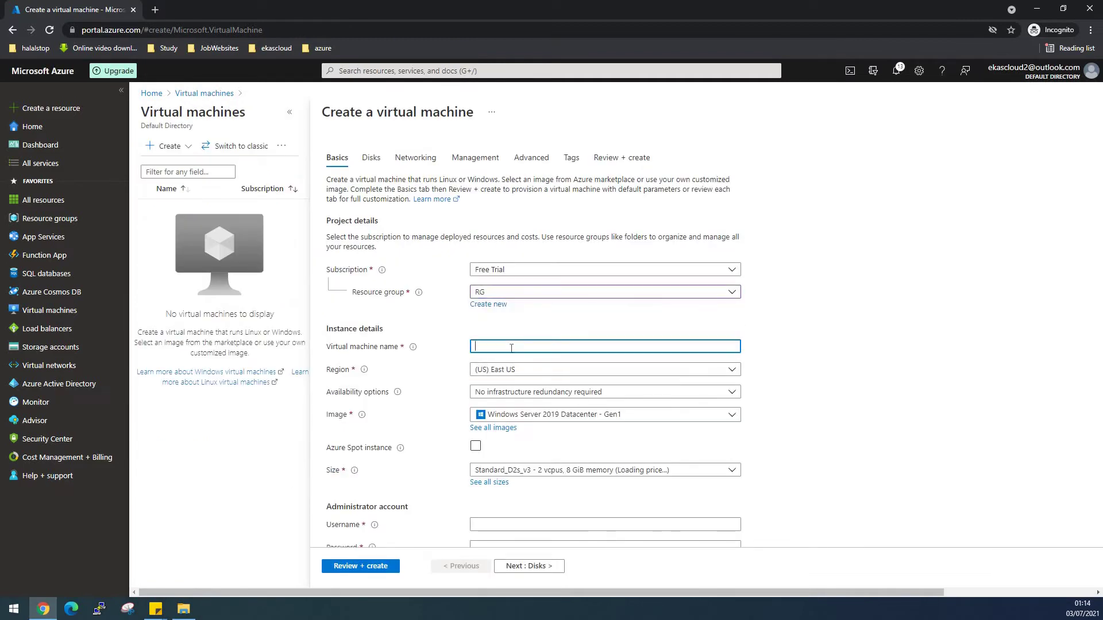
type("Ww")
key("BackSpace")
key("BackSpace")
type("indowsvm1")
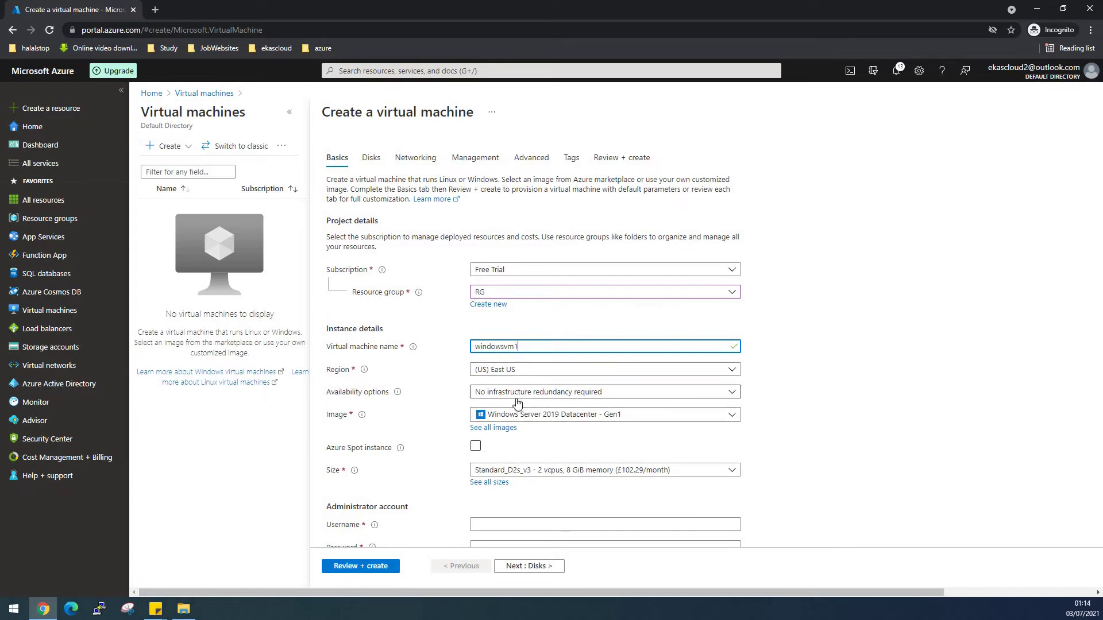
scroll(517, 403, "down", 2)
scroll(517, 402, "down", 3)
Enter the administrator username and password, and confirm the password.
left_click(495, 351)
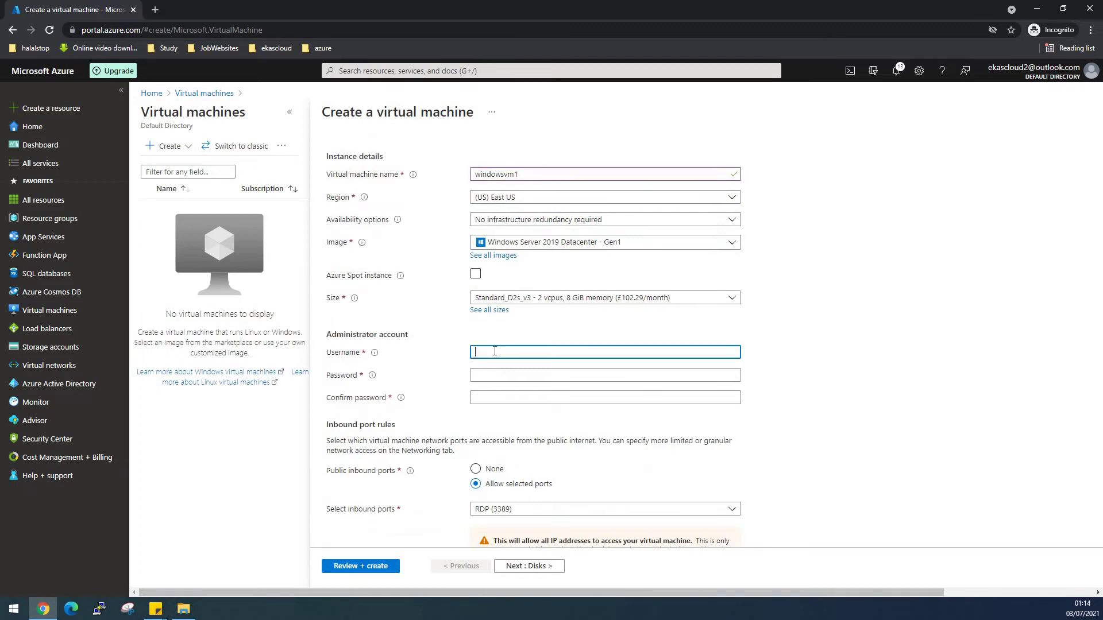
type("desktop")
key("Tab")
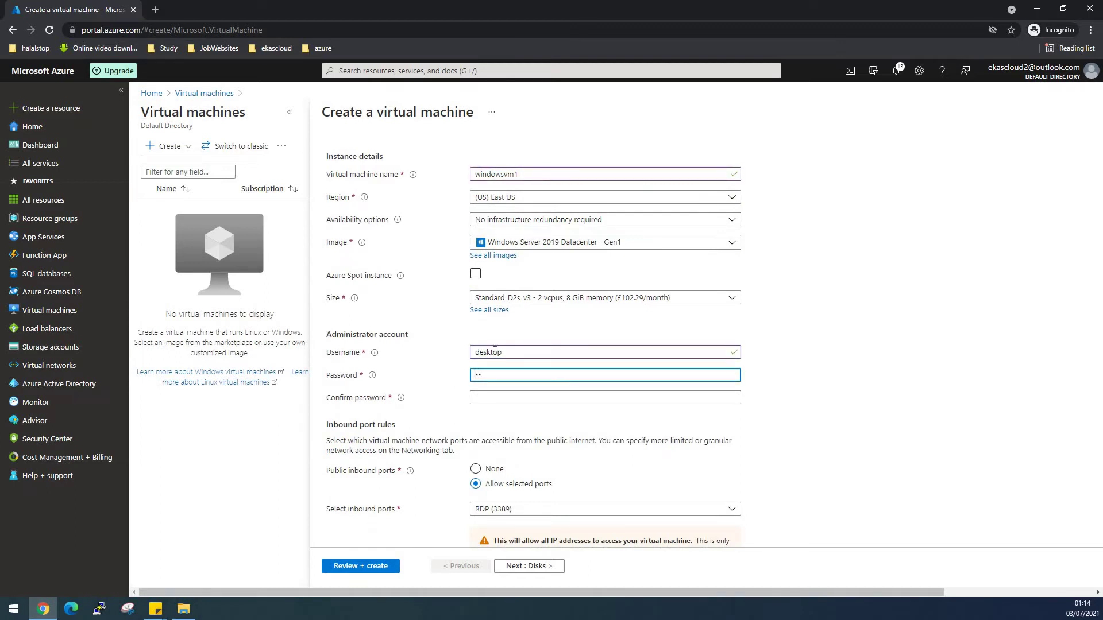
type("Pass")
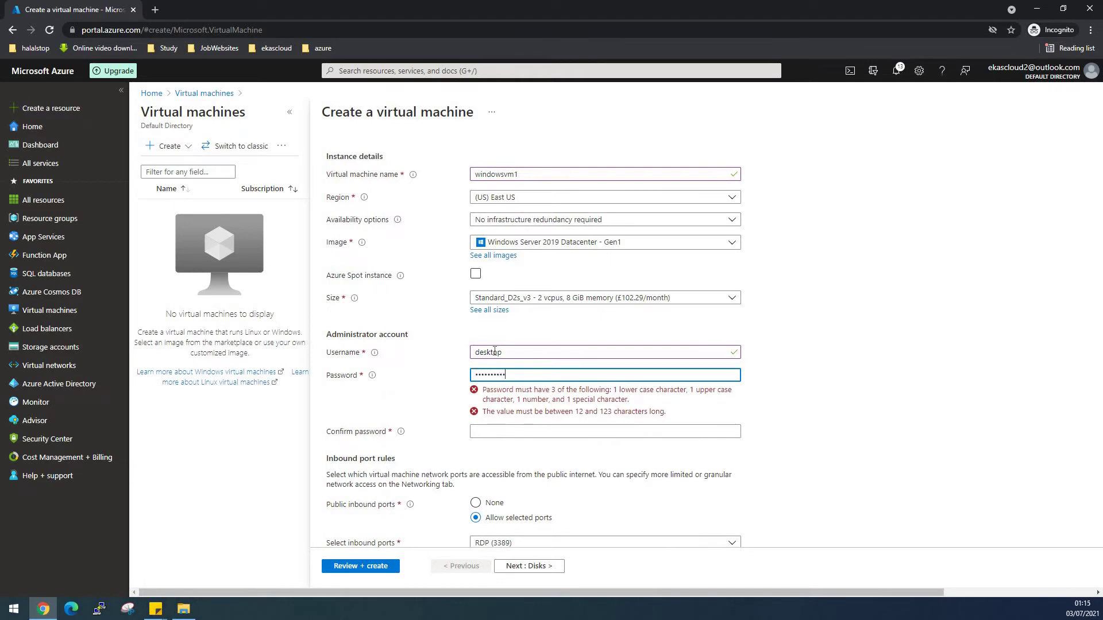
key("Tab")
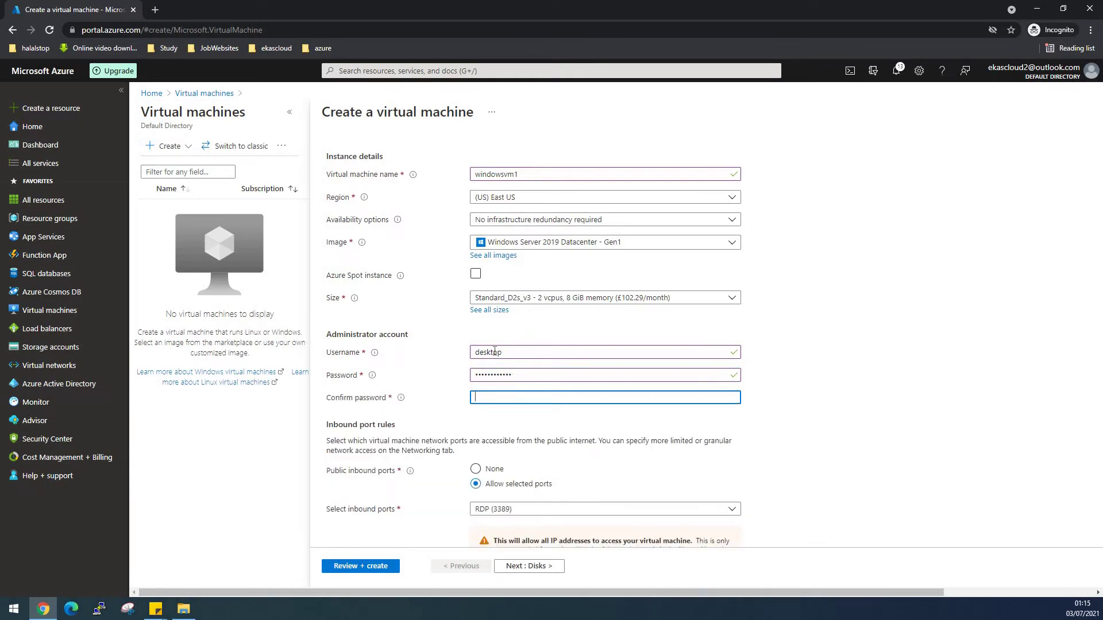
type("Pass")
Allow only RDP (3389) inbound and apply the existing Windows Server licence benefit.
scroll(488, 459, "down", 2)
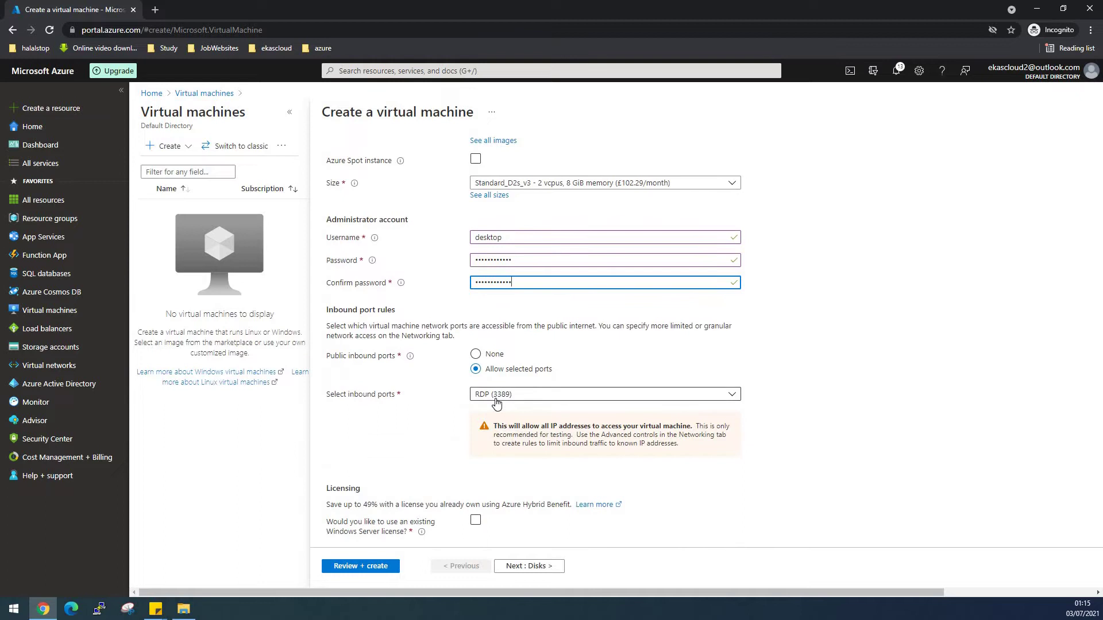
left_click(497, 402)
left_click(495, 466)
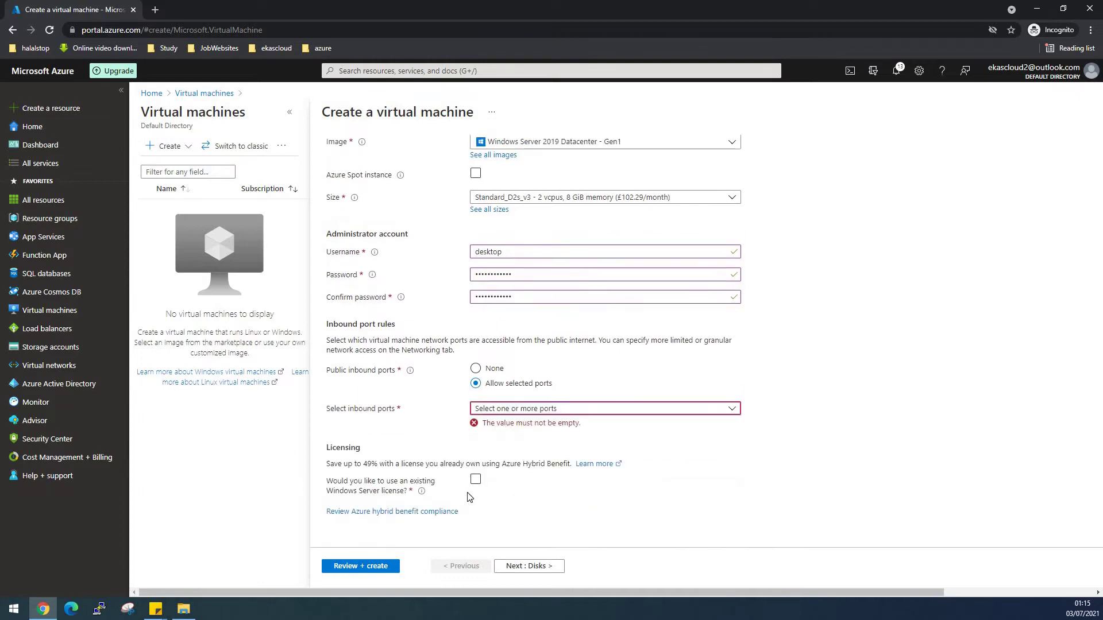
left_click(550, 412)
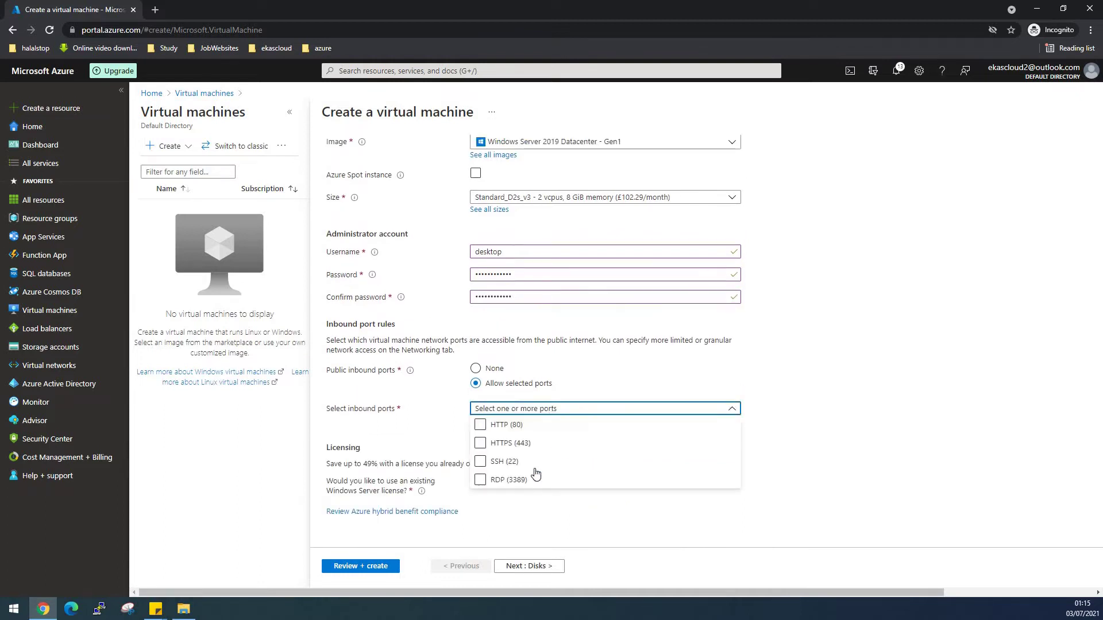
left_click(494, 485)
left_click(612, 519)
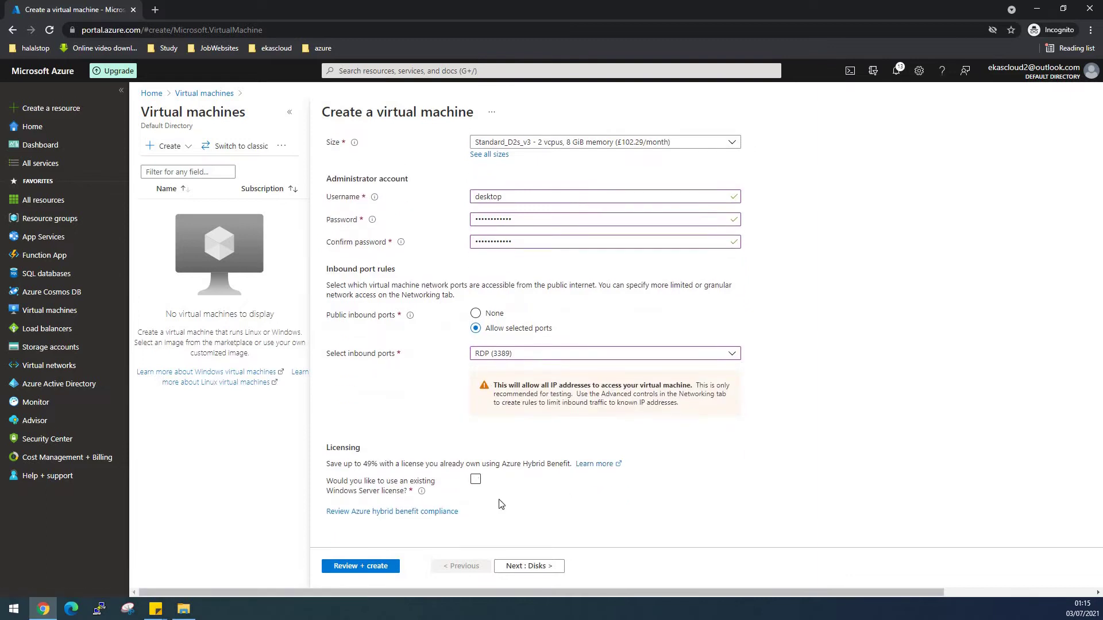
left_click(475, 479)
left_click(332, 510)
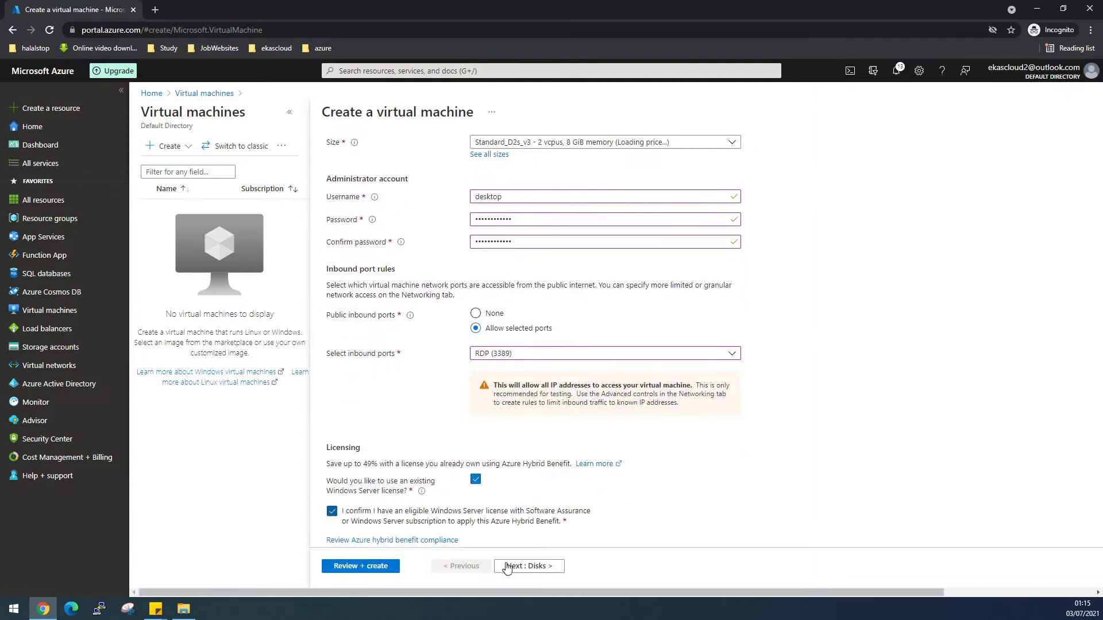
left_click(507, 566)
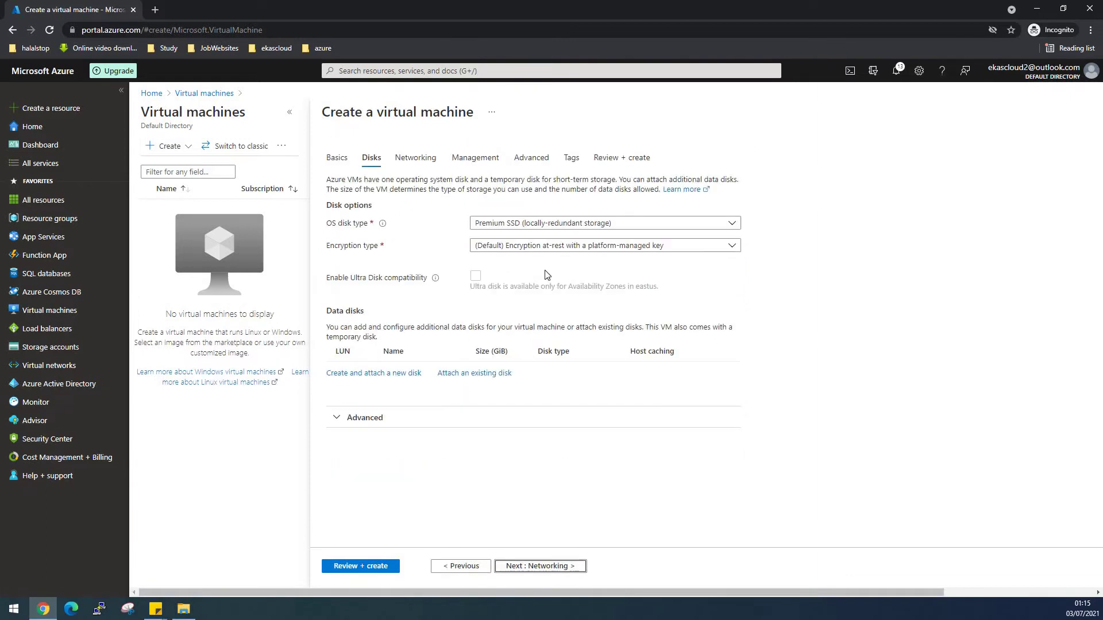
Use a Standard HDD OS disk with unmanaged disks stored in vmstorage2022.
left_click(515, 227)
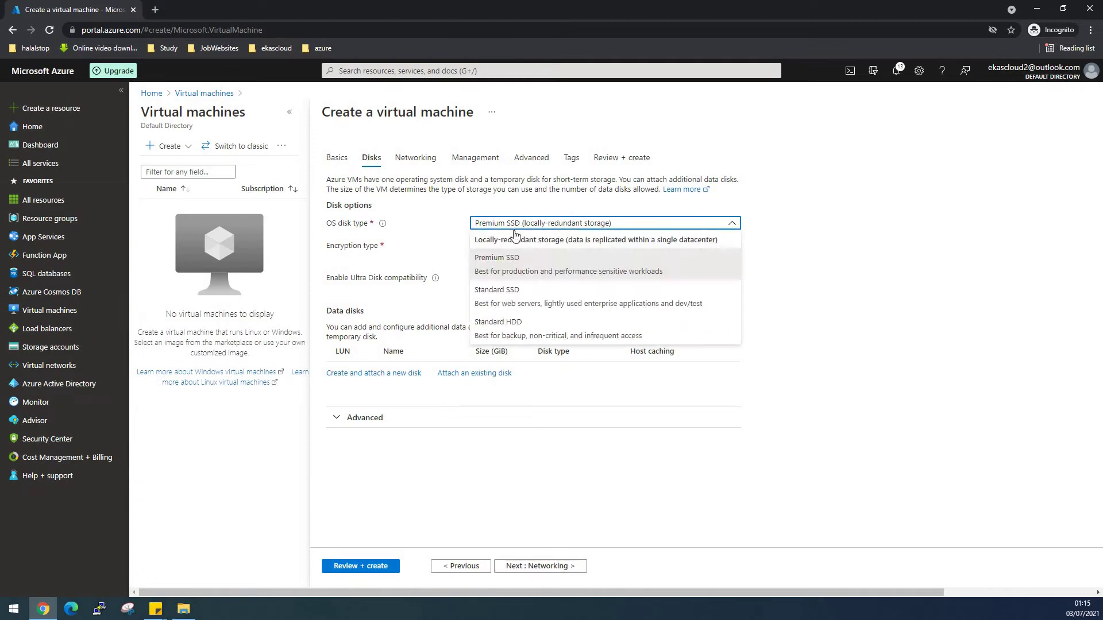
left_click(540, 335)
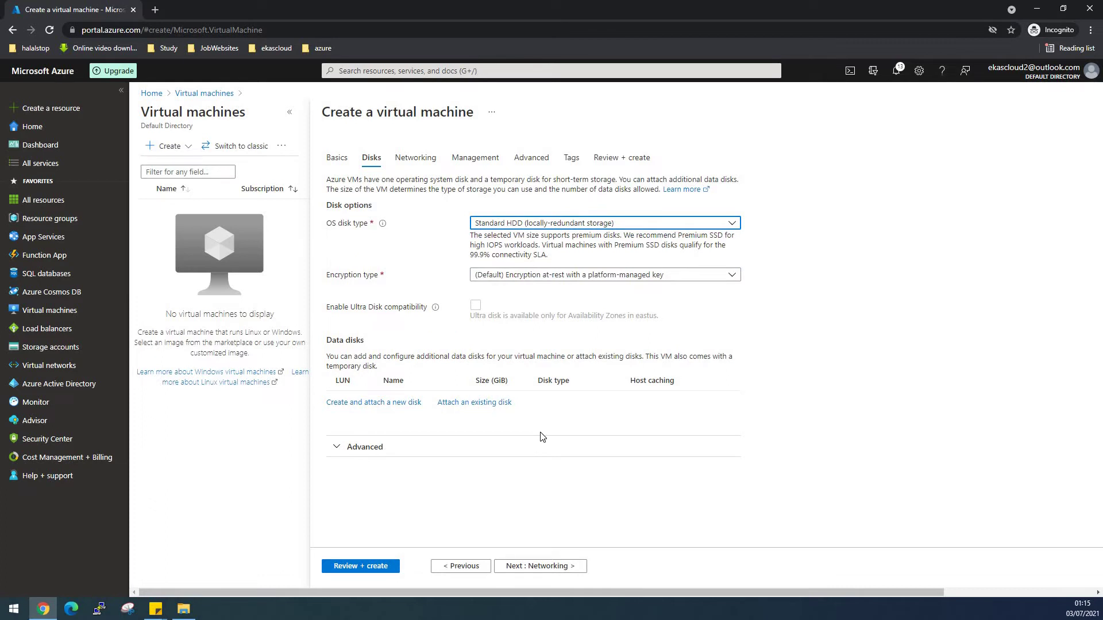
left_click(374, 450)
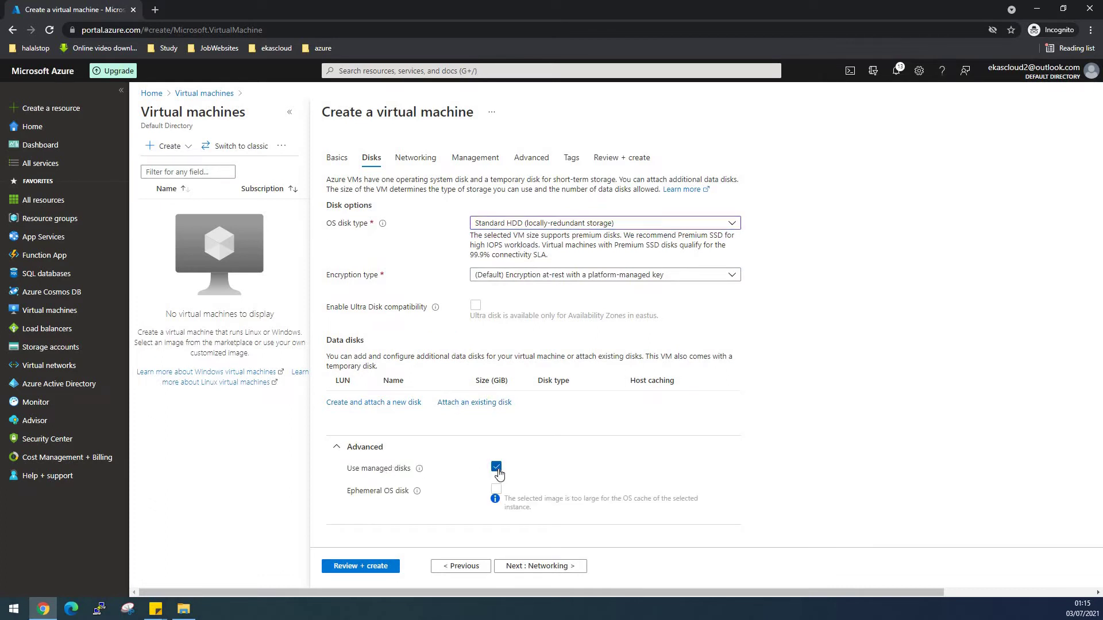
left_click(497, 471)
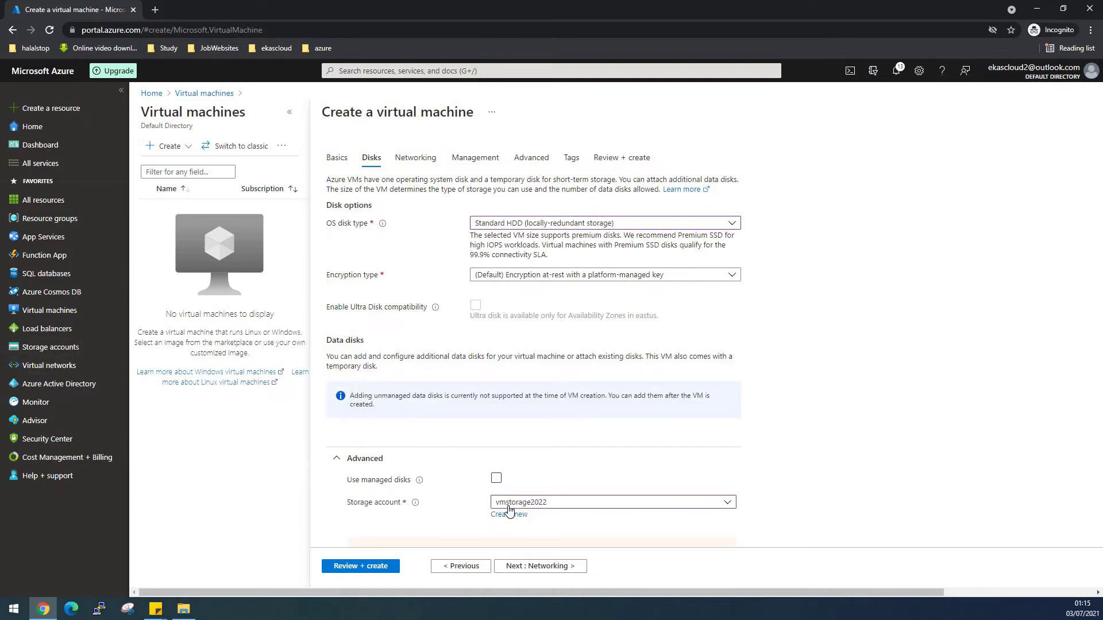
scroll(529, 509, "down", 2)
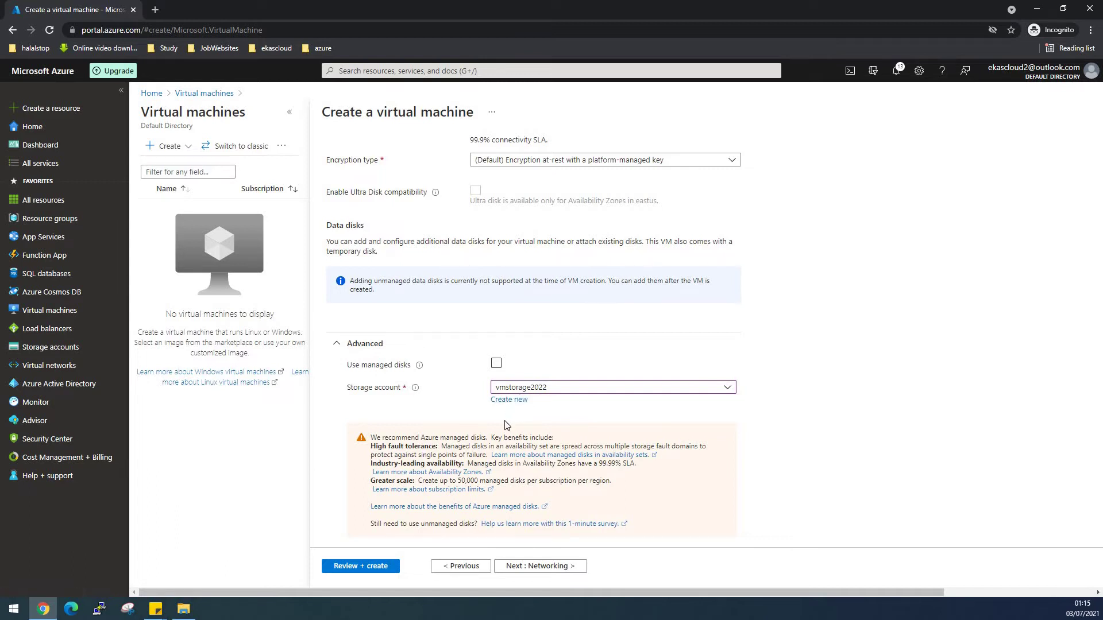
scroll(506, 425, "down", 1)
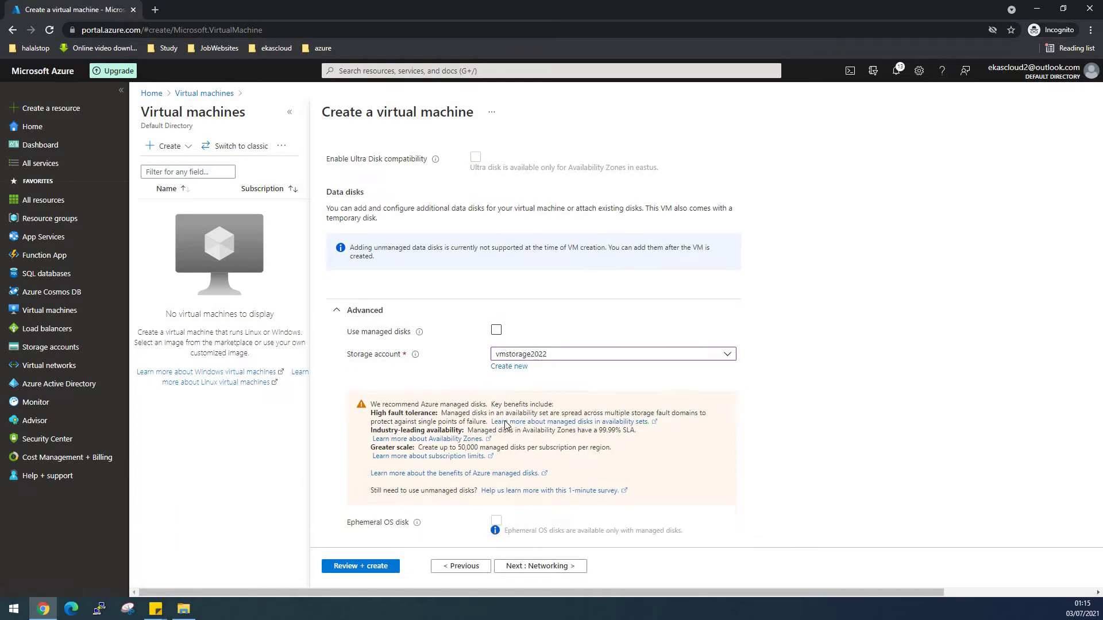
left_click(537, 568)
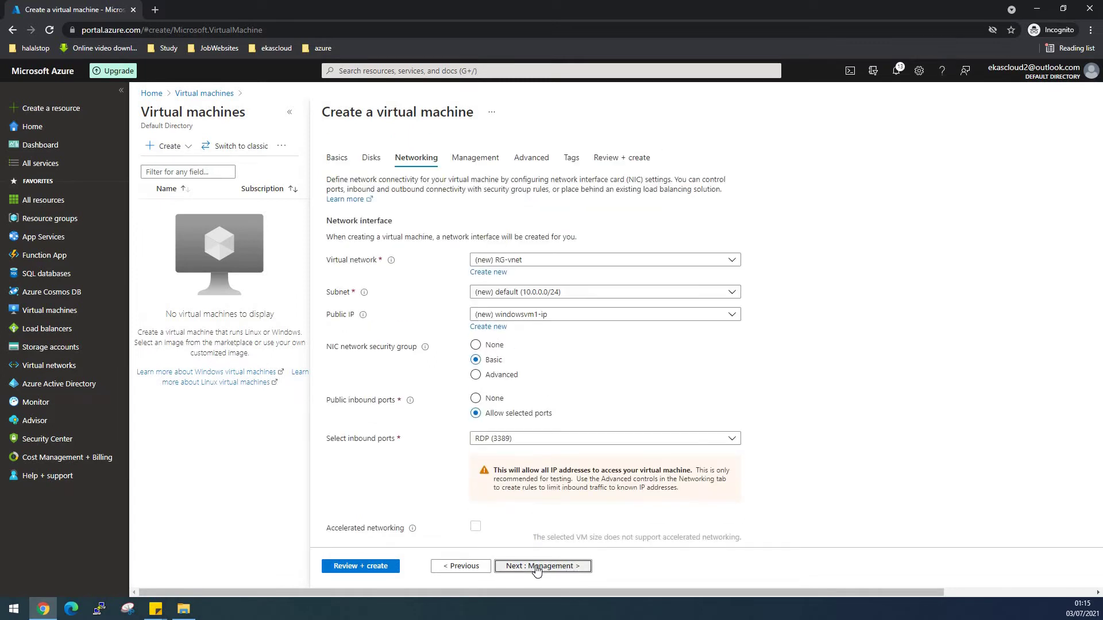
Turn boot diagnostics off, then validate and create windowsvm1 in RG.
left_click(537, 566)
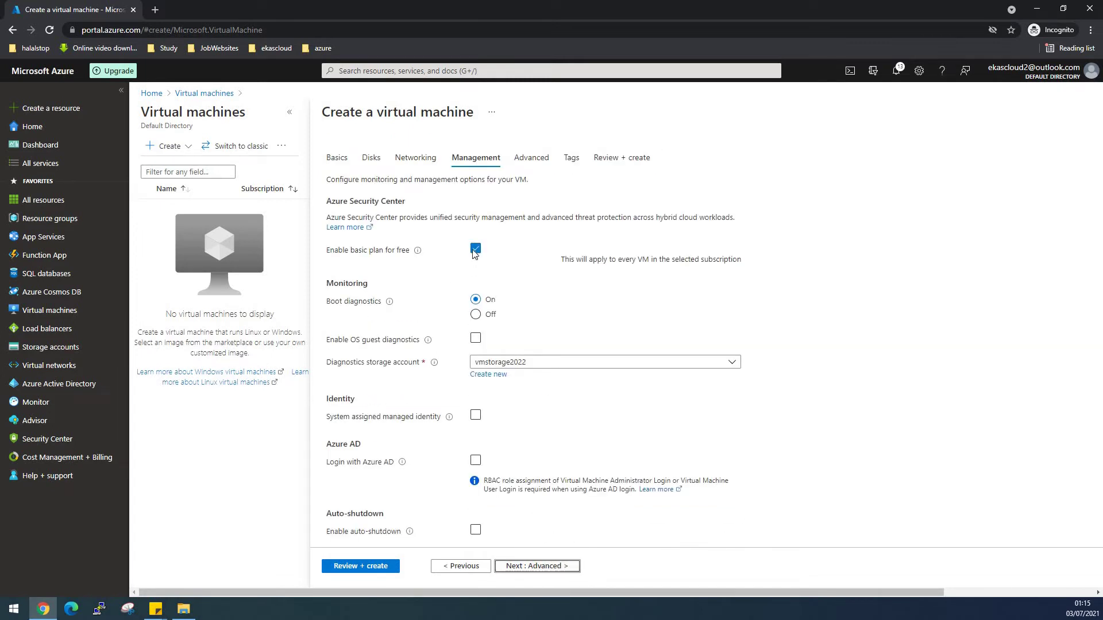
left_click(476, 315)
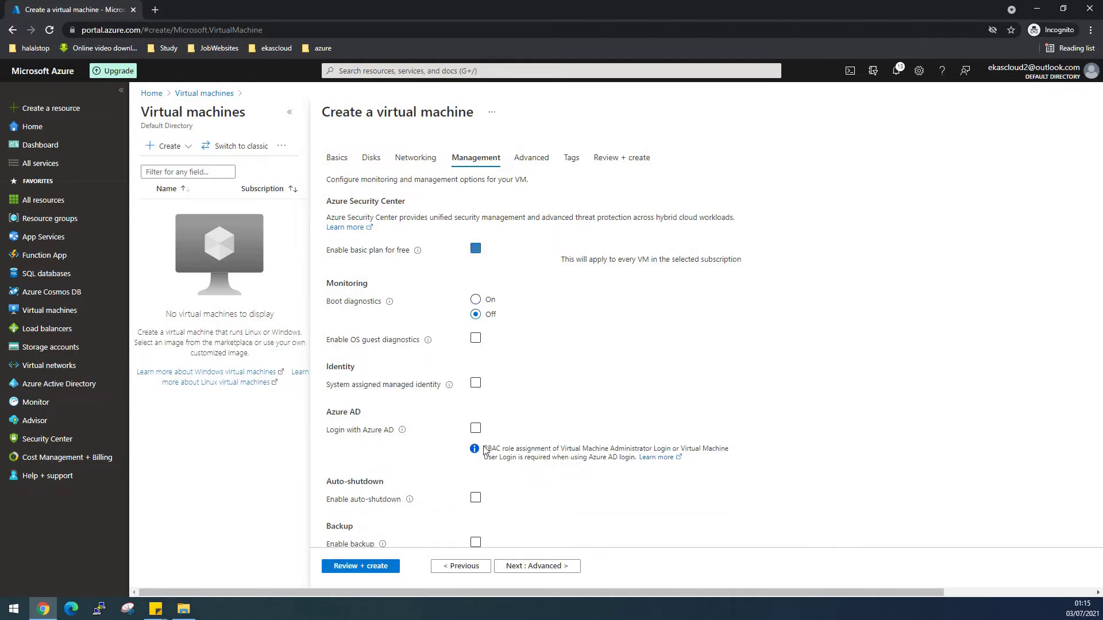
scroll(504, 469, "down", 2)
scroll(515, 512, "down", 1)
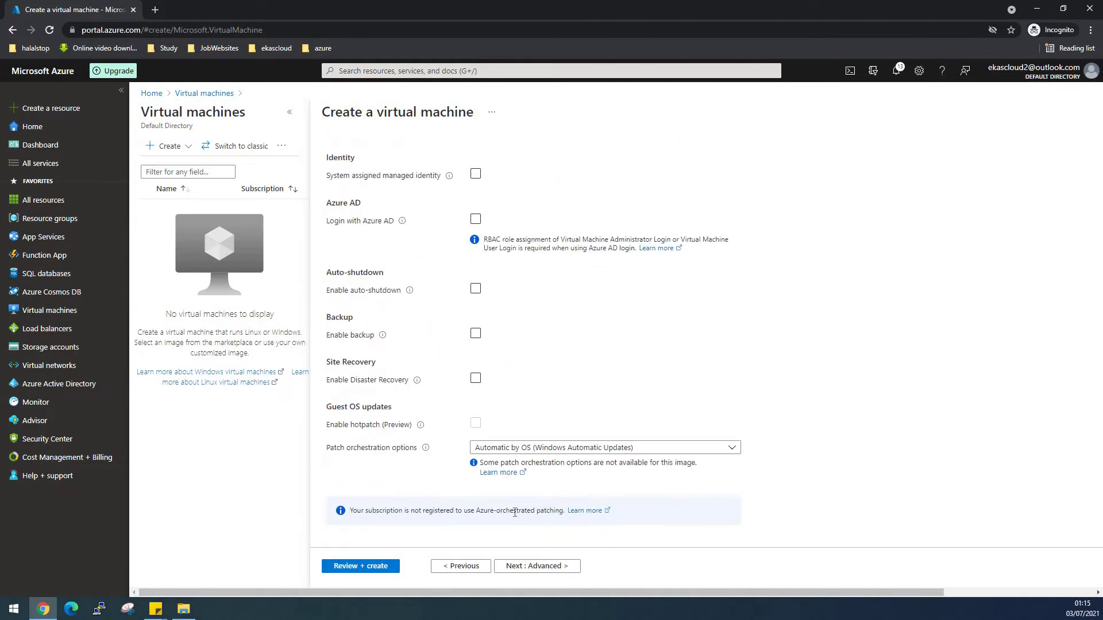
scroll(537, 561, "up", 5)
left_click(531, 568)
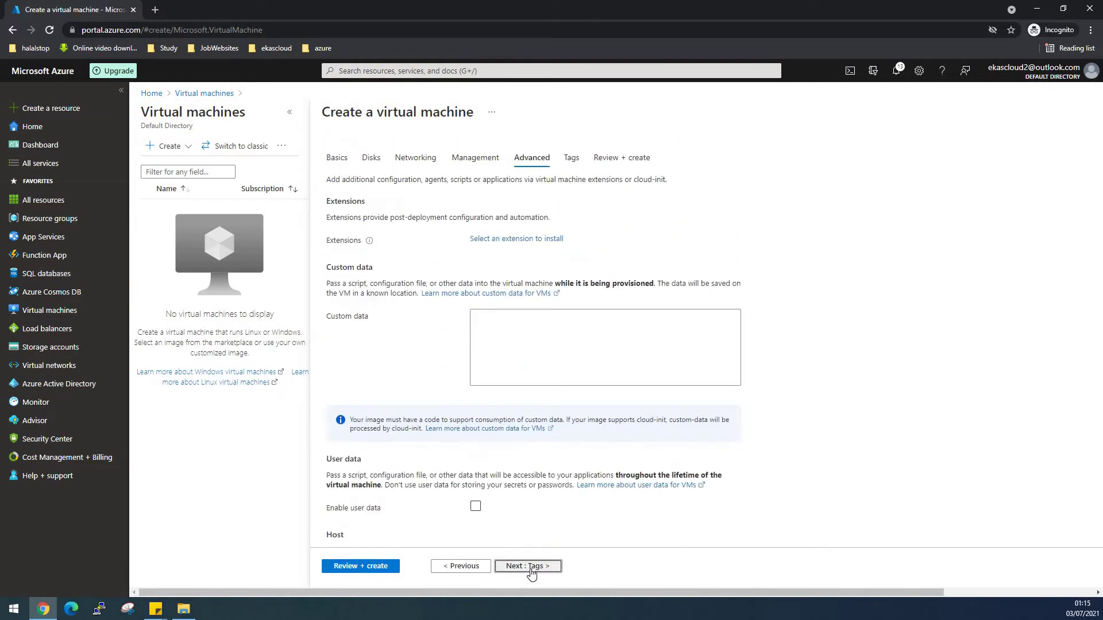
left_click(529, 567)
left_click(529, 570)
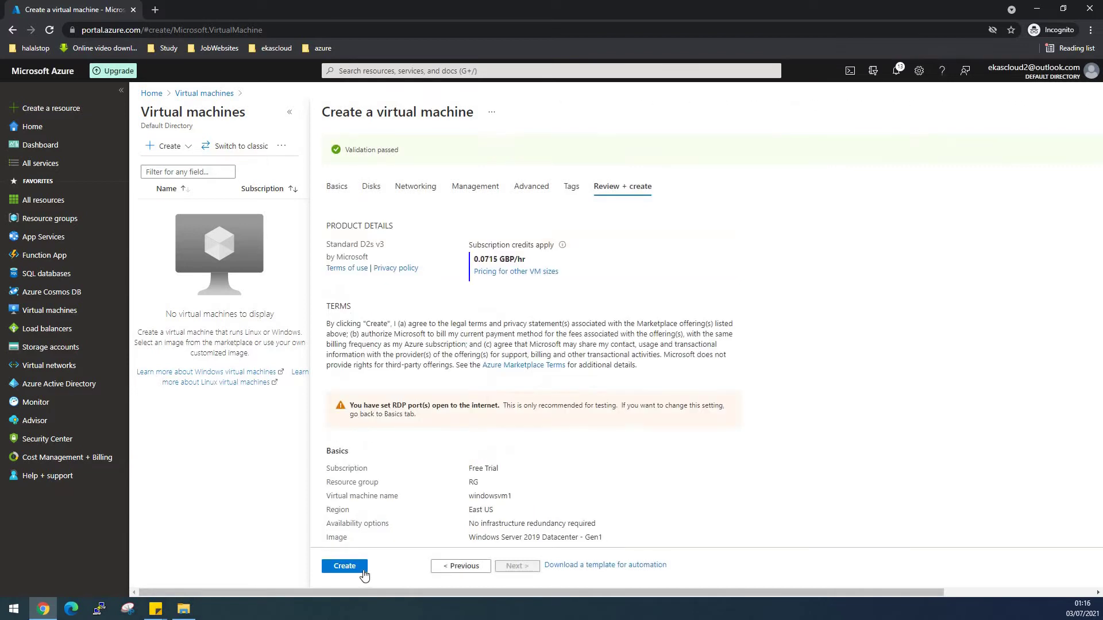
left_click(362, 571)
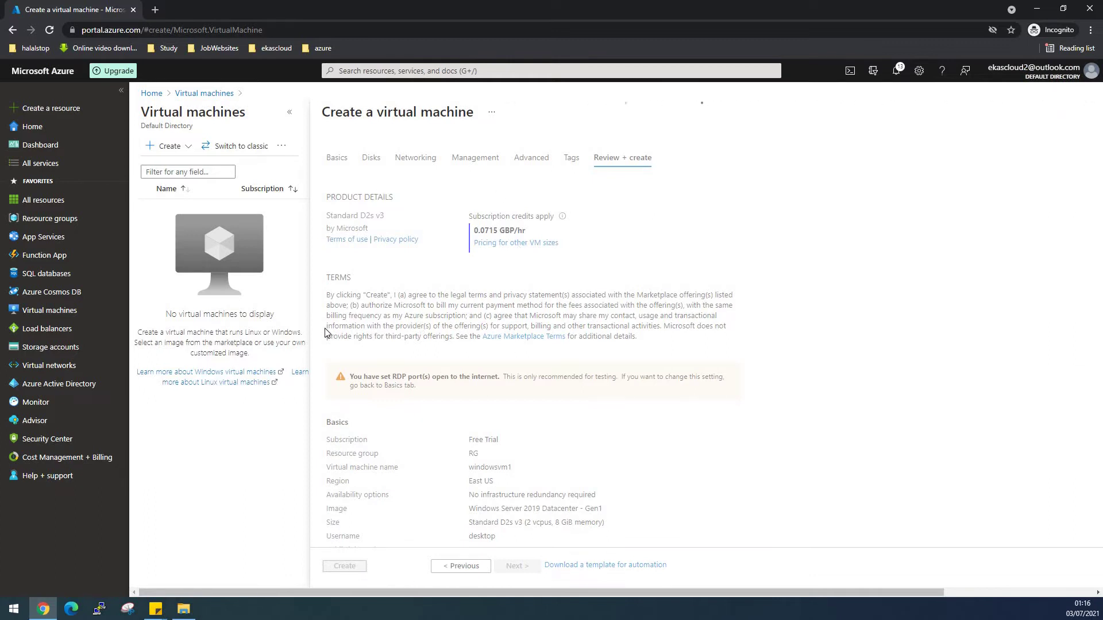
left_click(1039, 10)
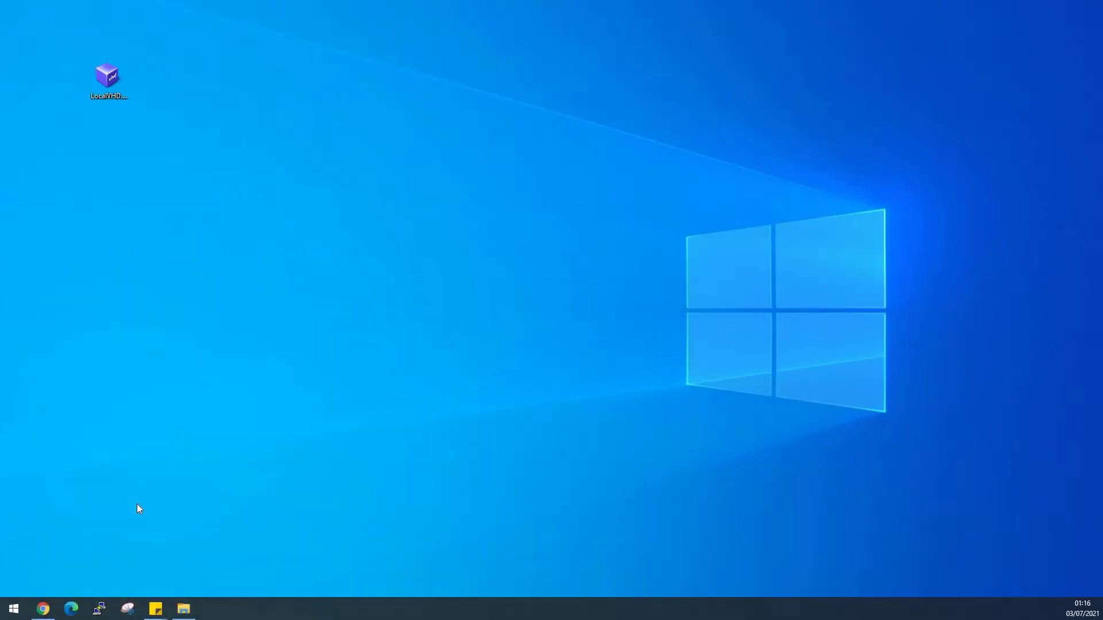
Delete the LocalVHD file from the desktop and launch diskmgmt.msc.
right_click(101, 89)
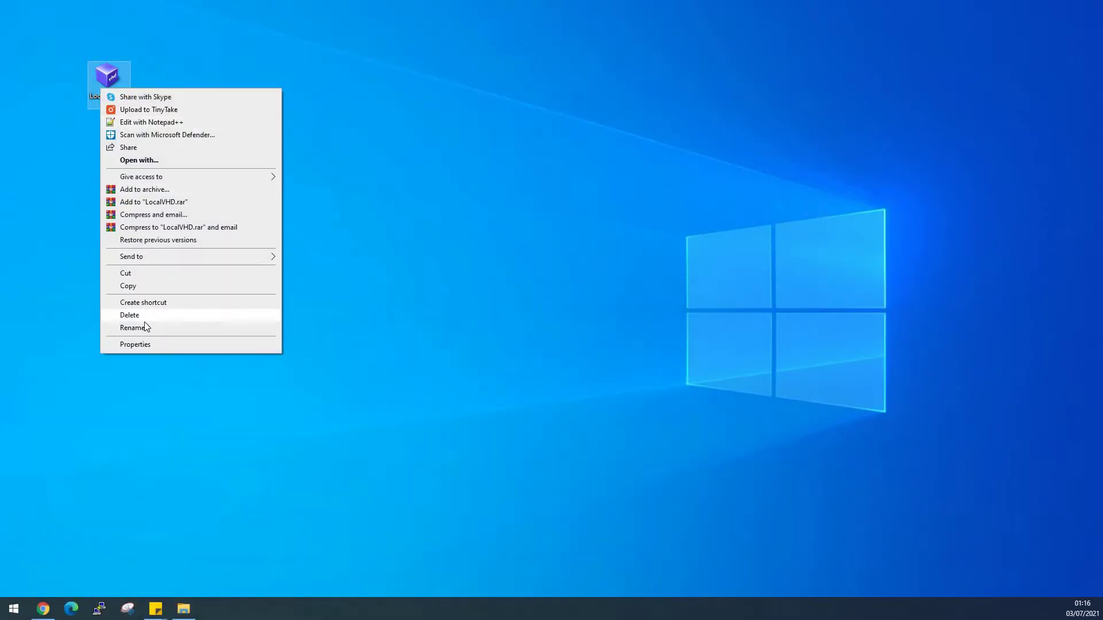
left_click(151, 315)
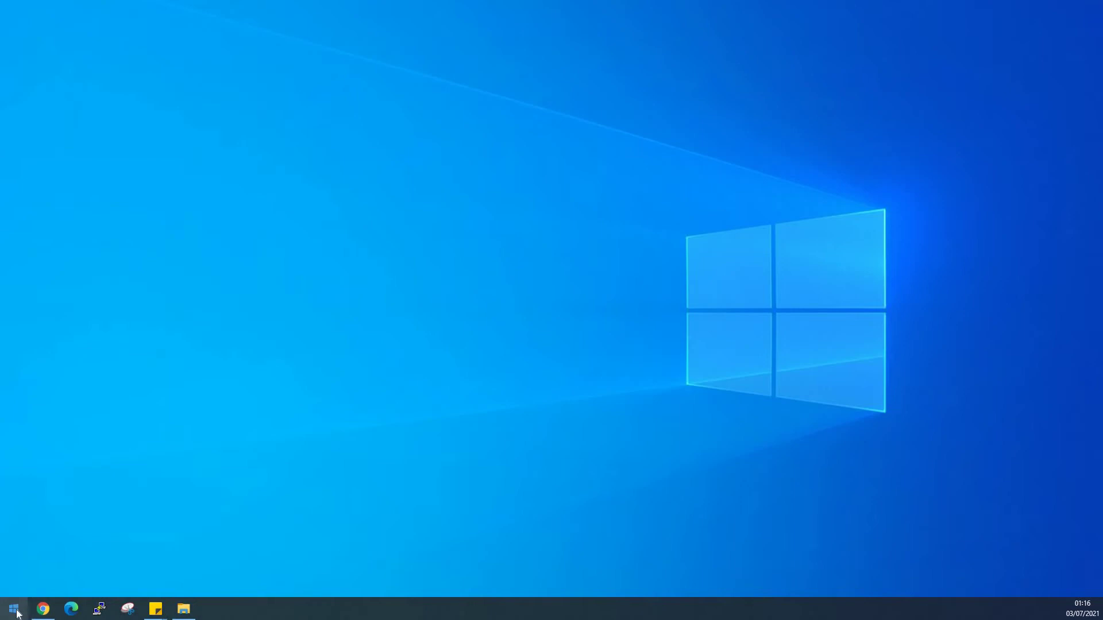
left_click(13, 609)
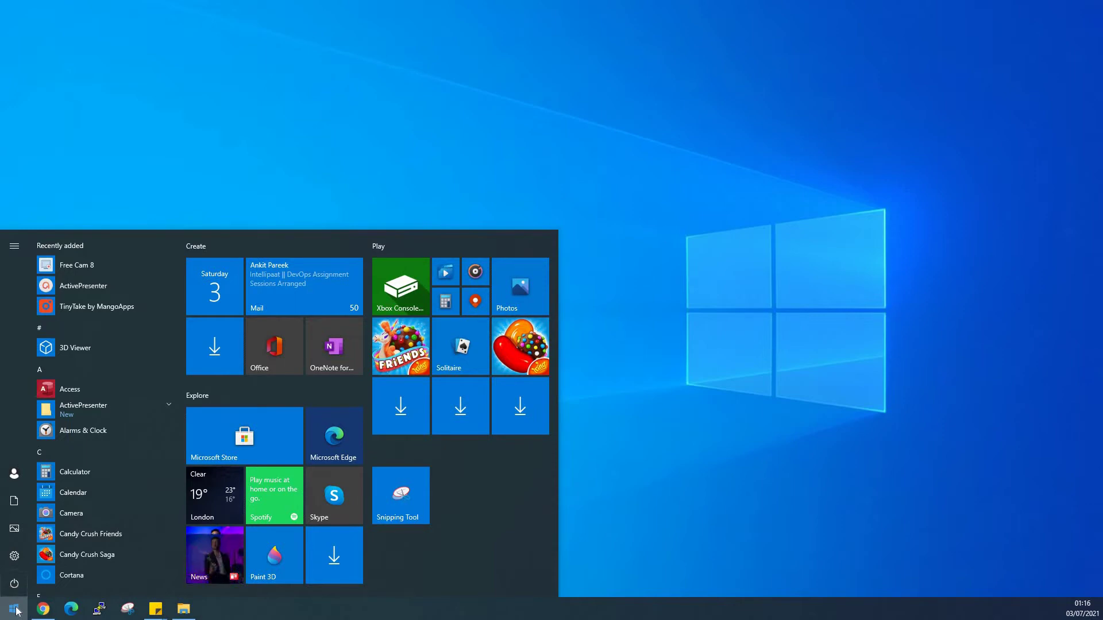
type("disk")
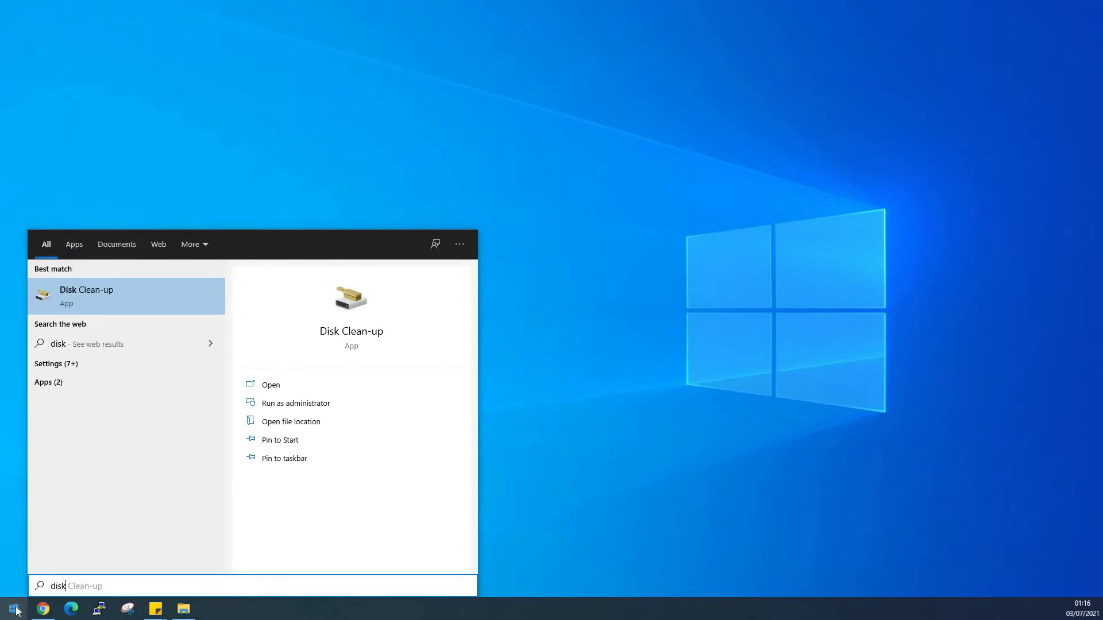
type("m")
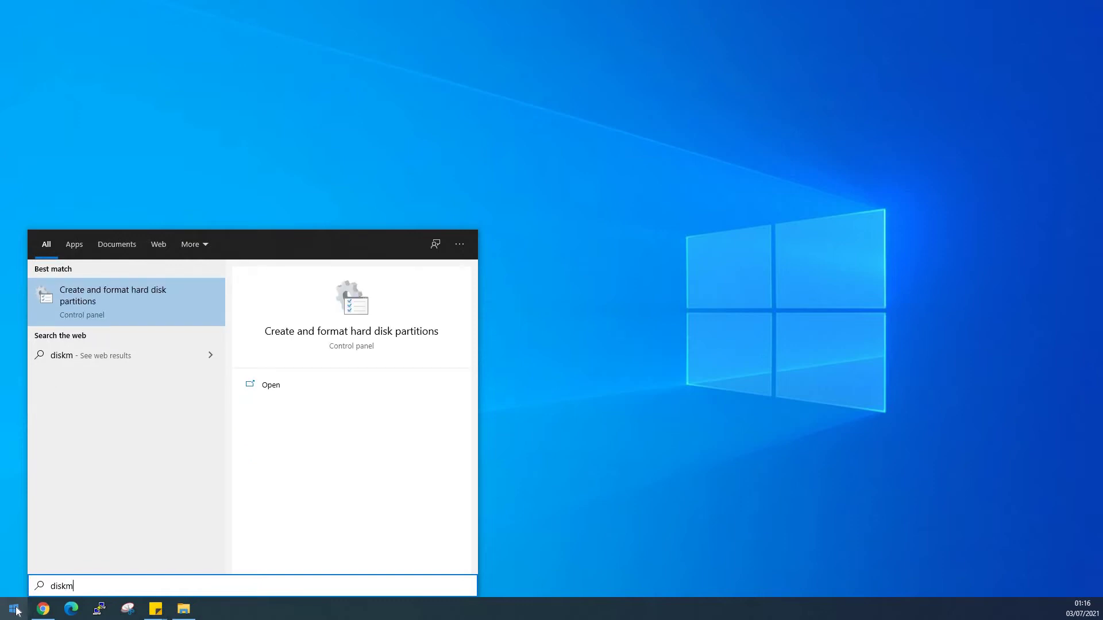
type("gmt.msc")
key("Return")
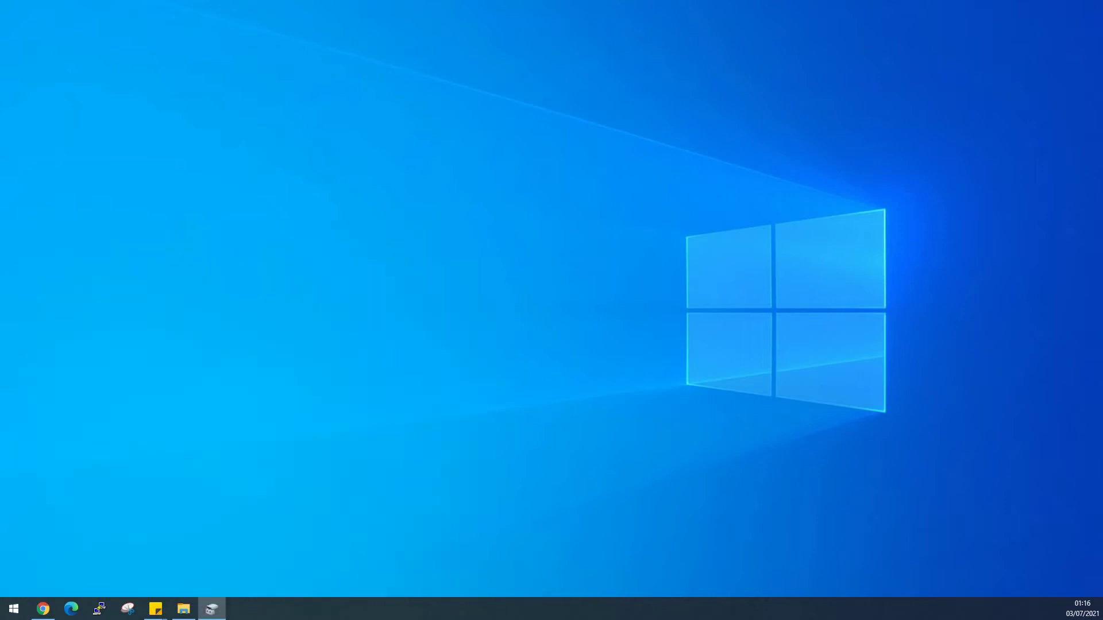
Create and attach a 30 MB fixed-size virtual disk localvhd.vhd on the Desktop.
double_click(291, 54)
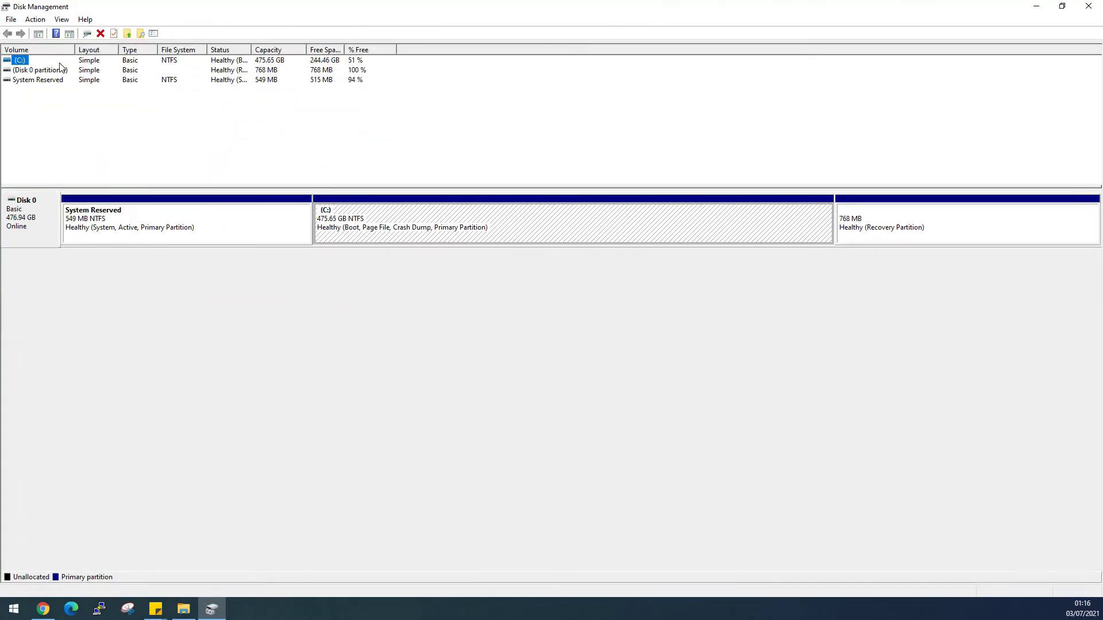
left_click(44, 20)
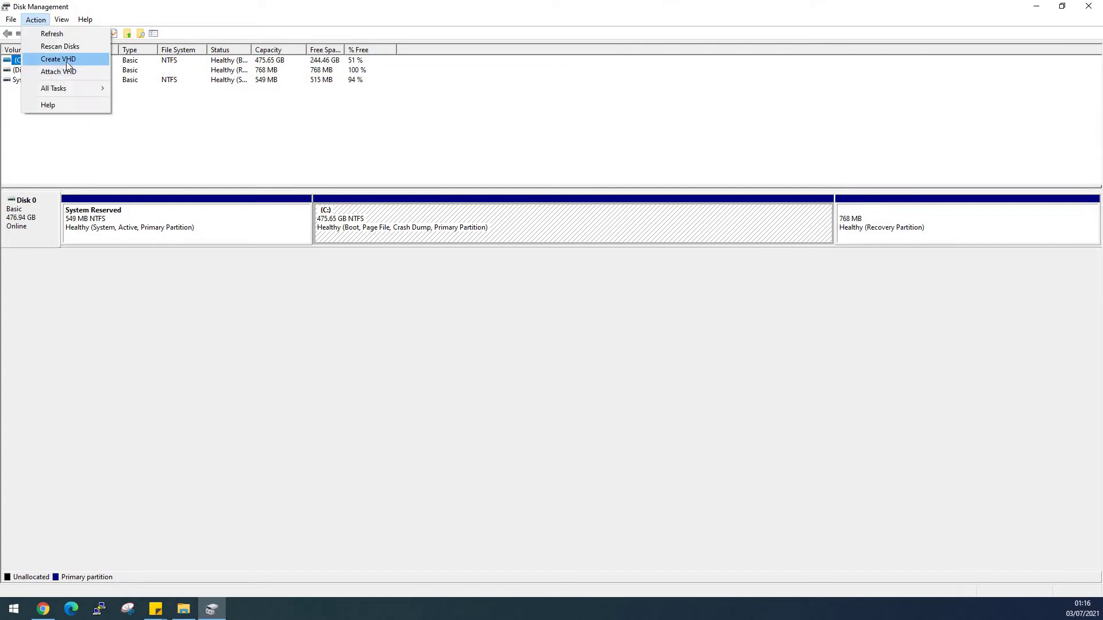
left_click(68, 60)
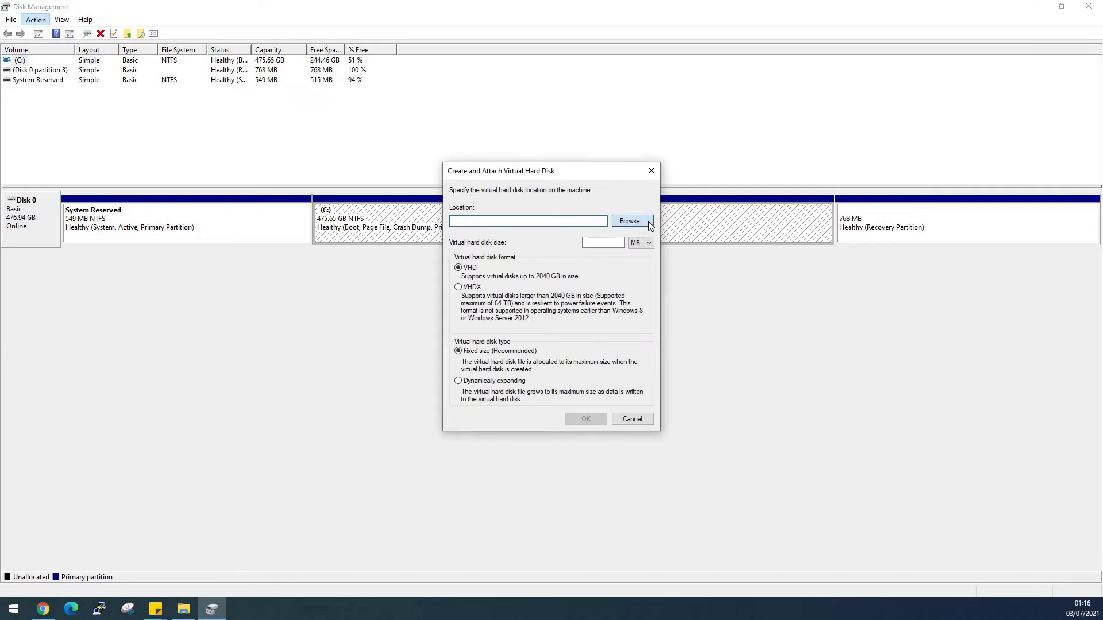
left_click(648, 222)
left_click(500, 270)
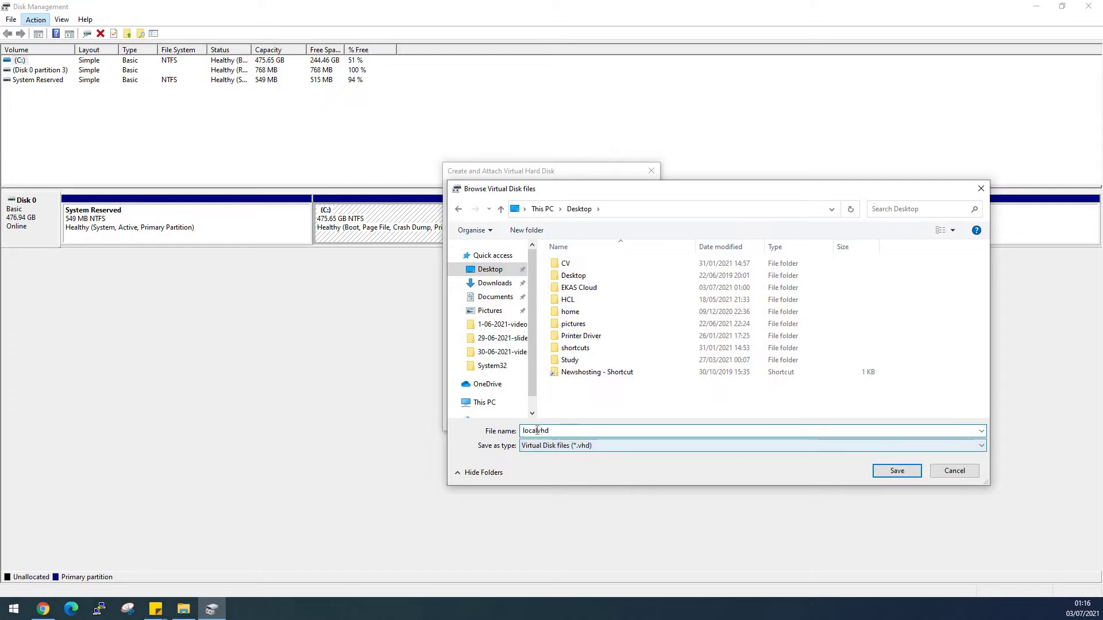
left_click(897, 472)
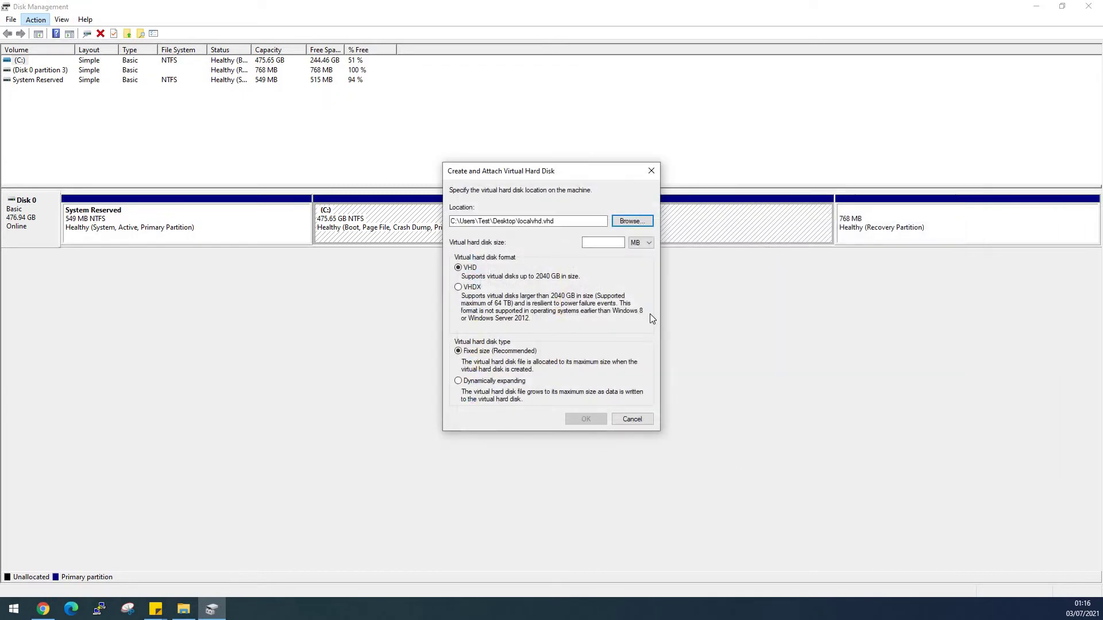
left_click(593, 244)
type("30")
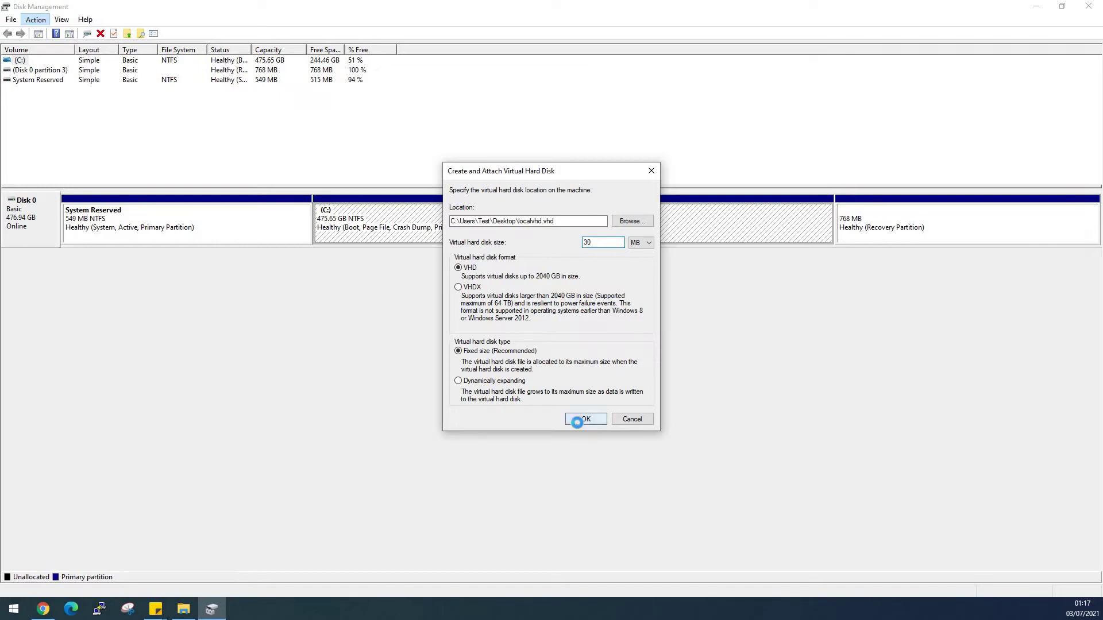
left_click(577, 421)
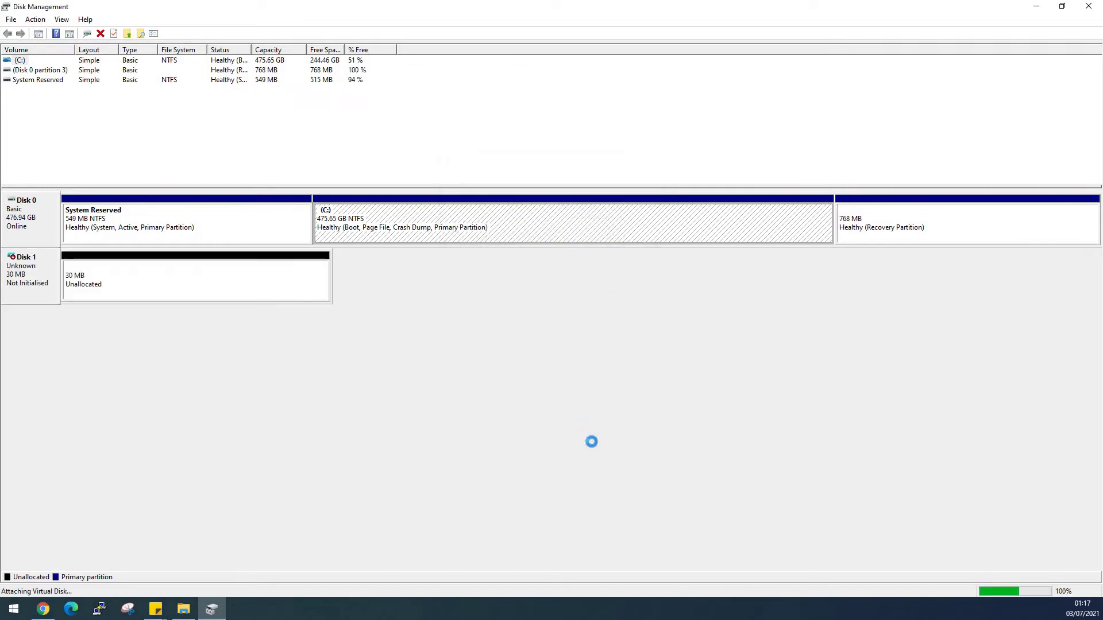
Initialise Disk 1 with MBR partitioning.
right_click(39, 287)
left_click(86, 296)
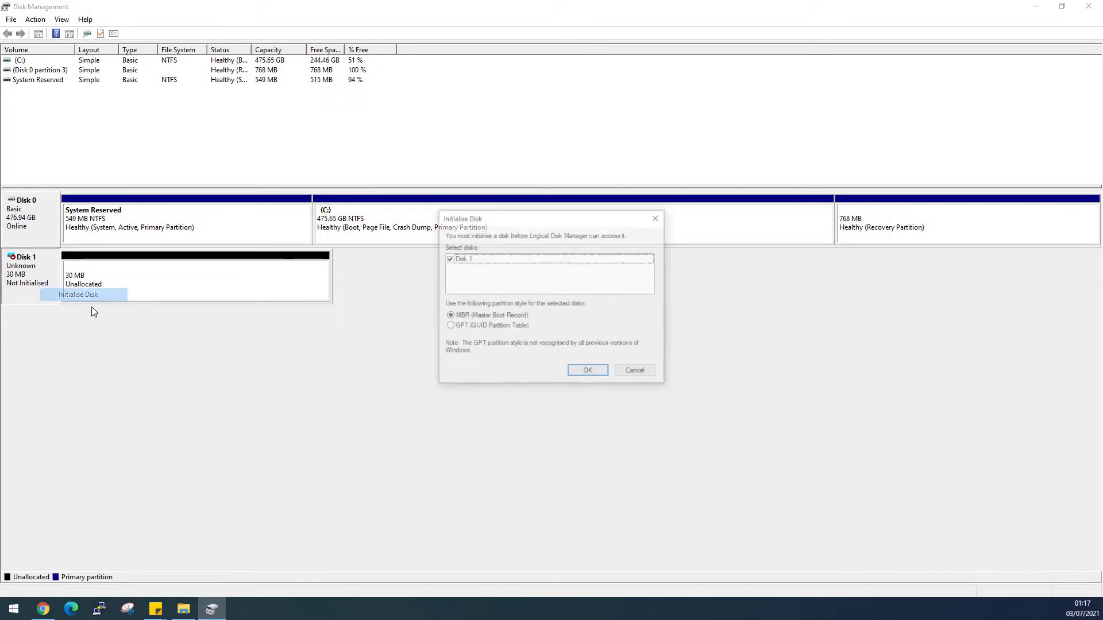
left_click(588, 372)
Create a 27 MB NTFS simple volume D: on Disk 1's unallocated space.
right_click(172, 289)
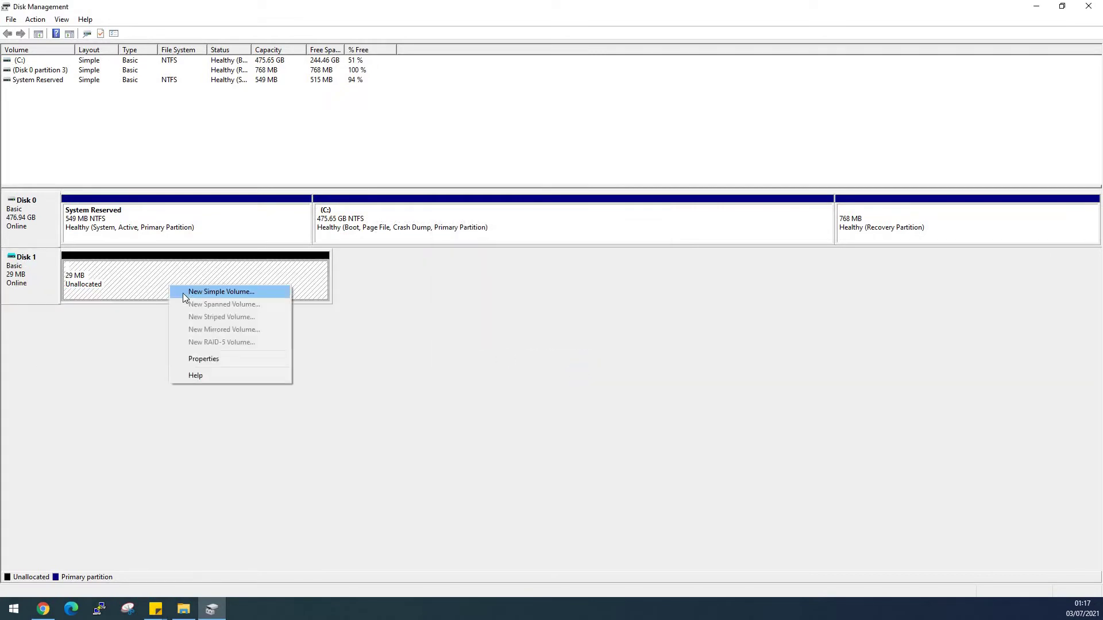
left_click(229, 290)
left_click(221, 268)
left_click(221, 268)
left_click(222, 267)
left_click(221, 268)
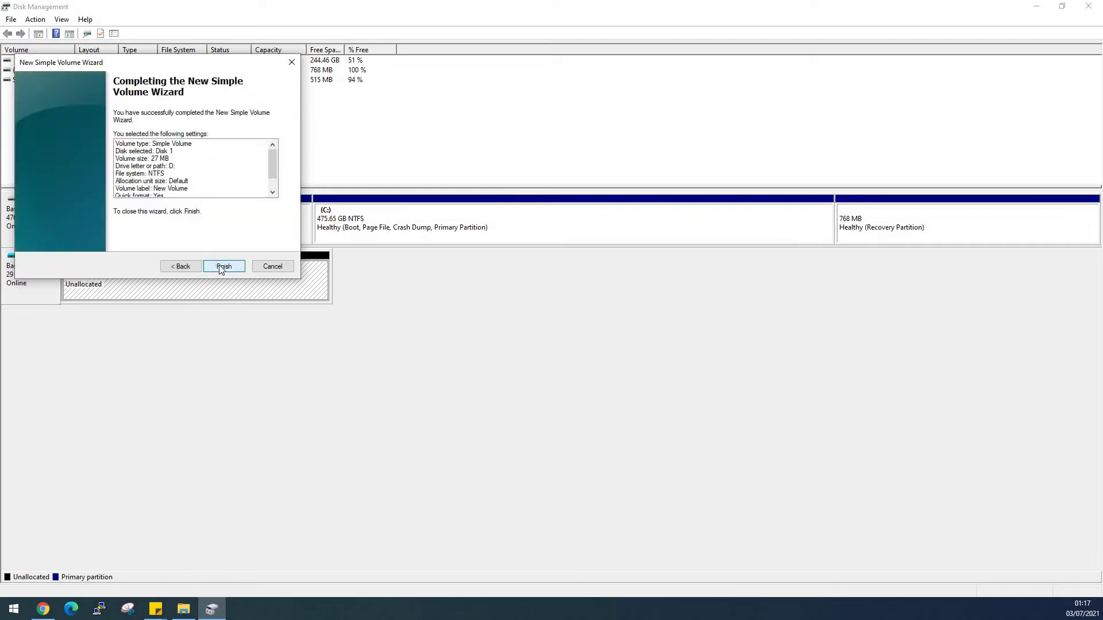
left_click(221, 266)
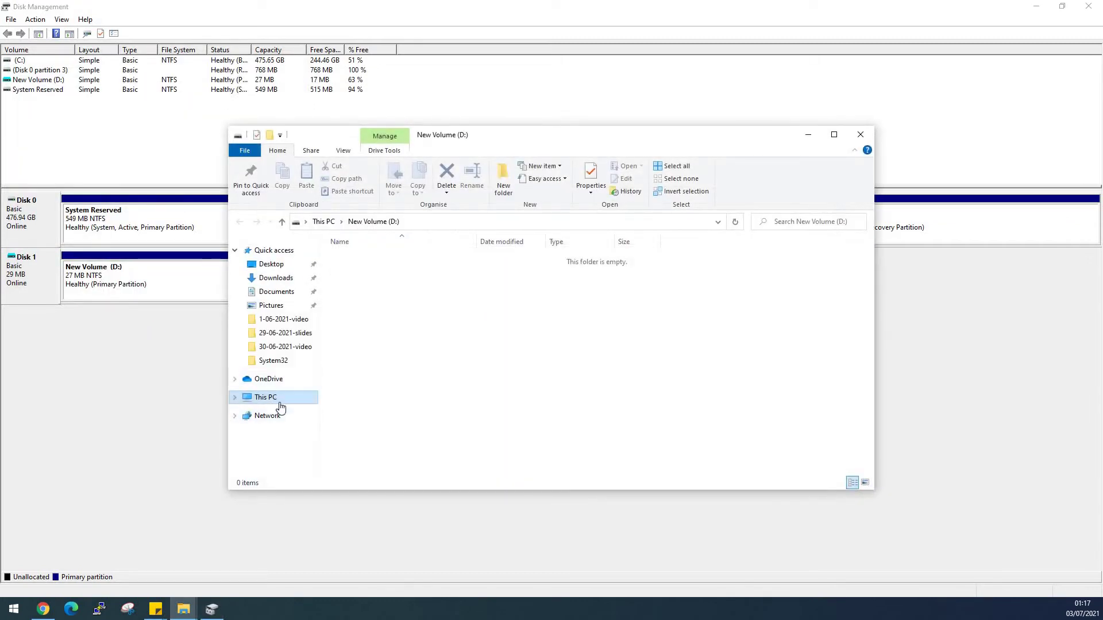
Show This PC and select the new New Volume (D:) drive, then return to Disk Management.
left_click(270, 398)
left_click(545, 387)
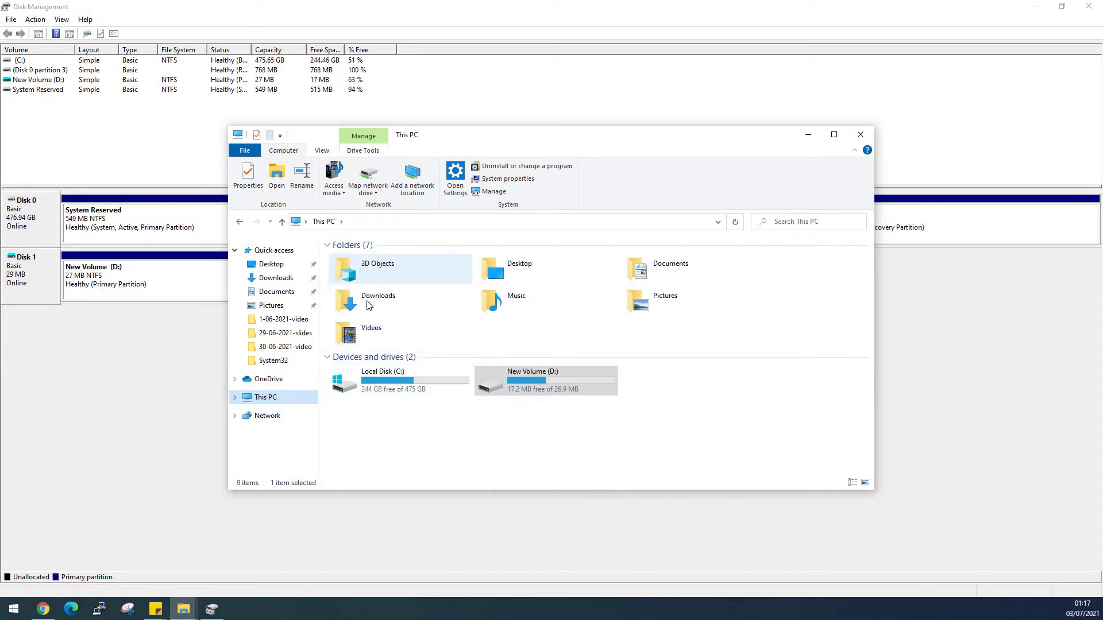
left_click(177, 362)
Detach the virtual hard disk from Disk 1 in Disk Management.
right_click(29, 279)
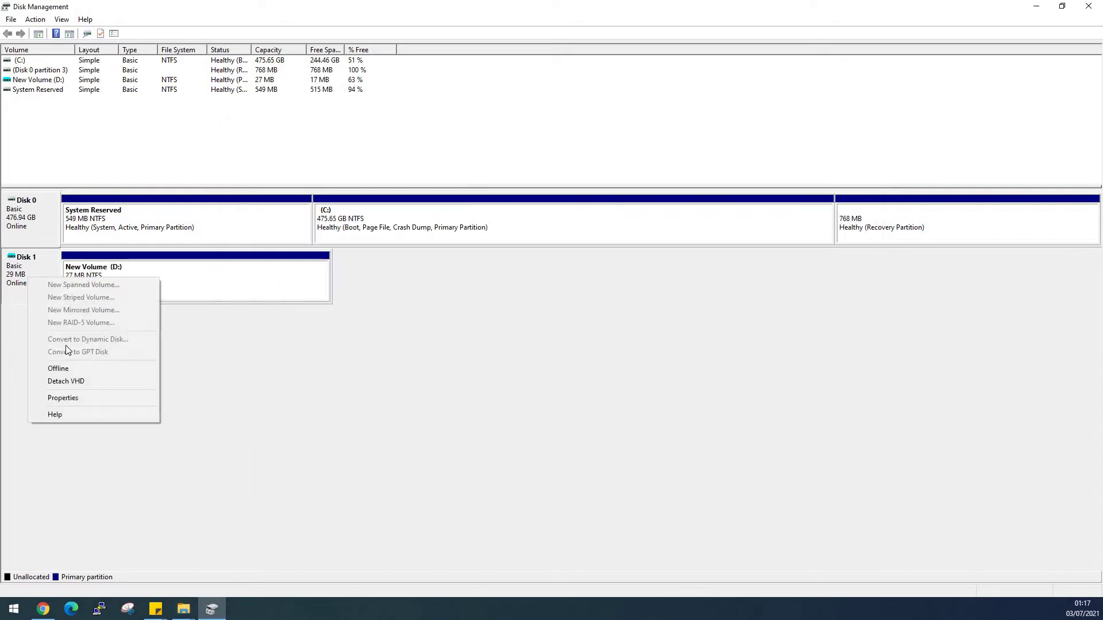
left_click(89, 380)
left_click(581, 325)
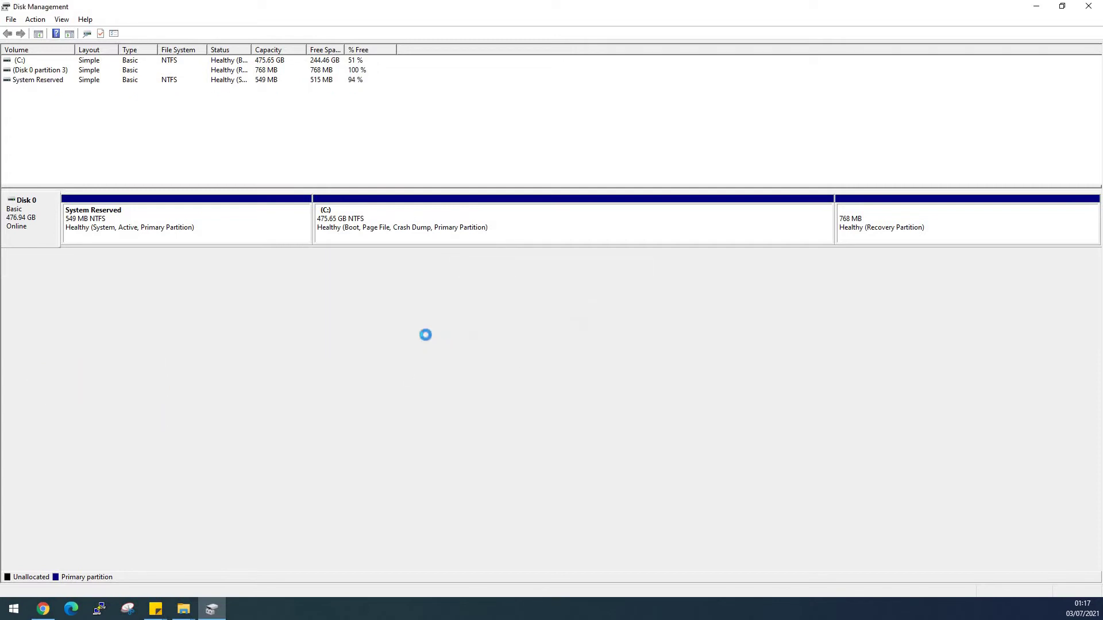
Refresh This PC to confirm the D: drive is gone.
left_click(13, 609)
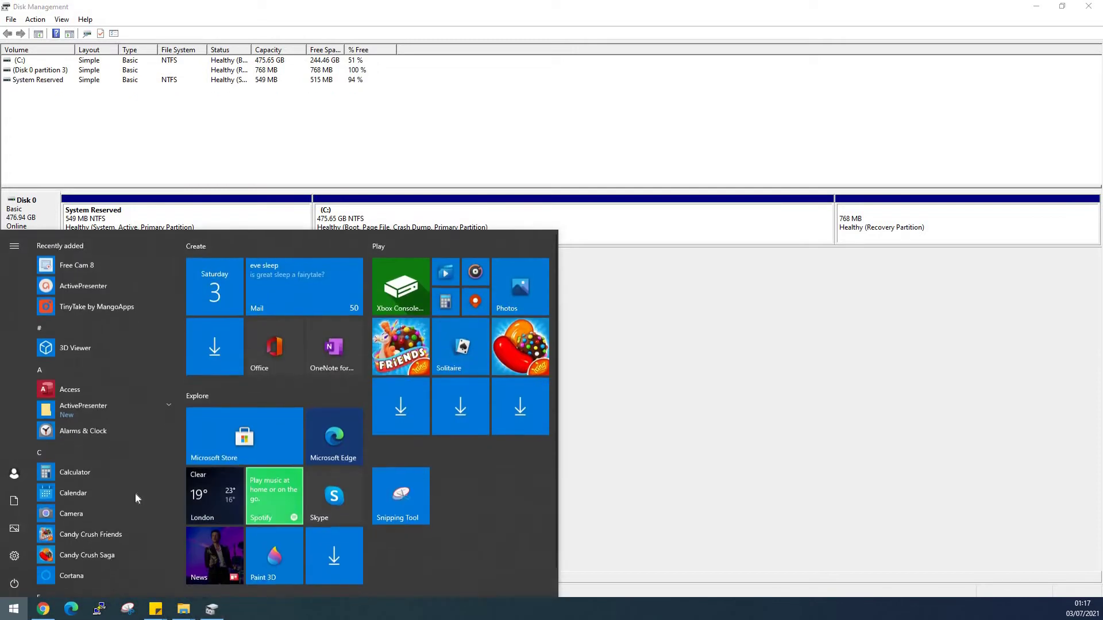
mouse_move(177, 610)
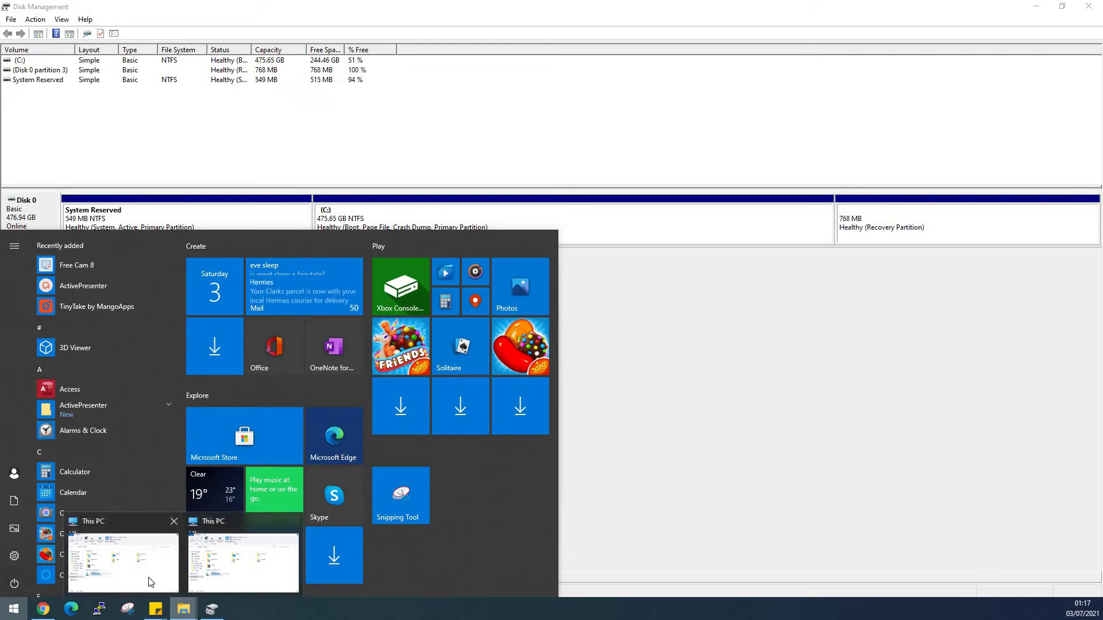
left_click(120, 555)
right_click(464, 440)
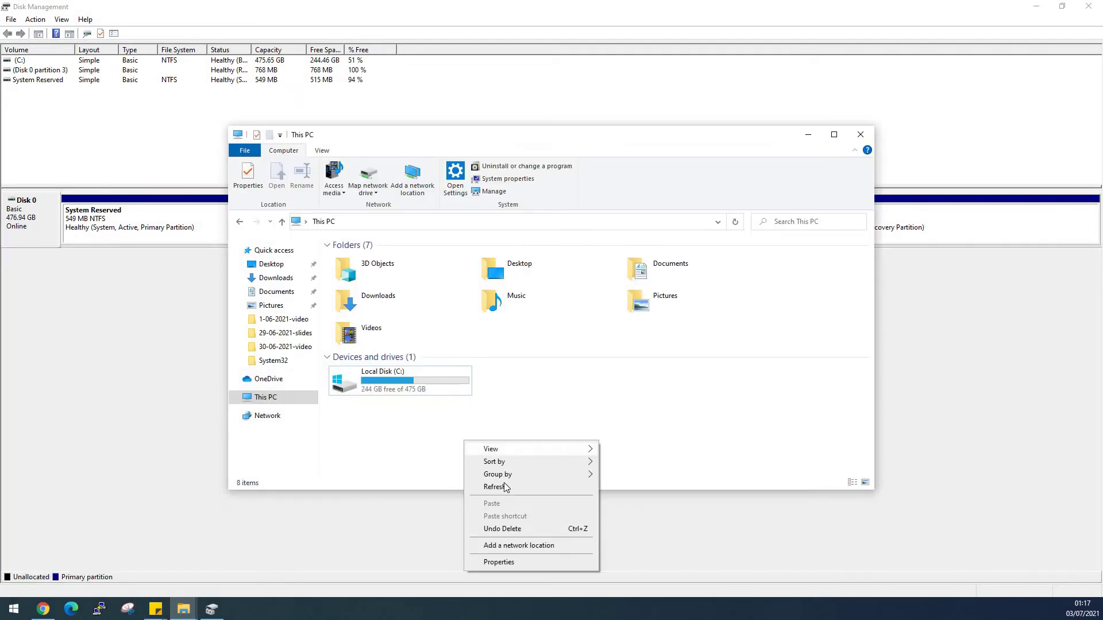
left_click(500, 486)
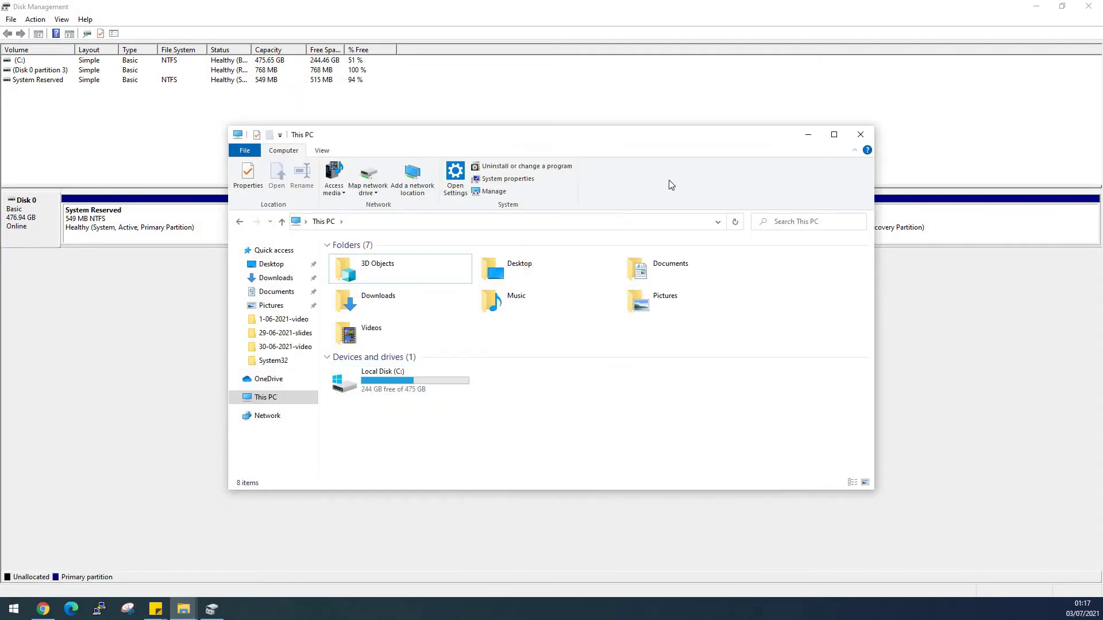
Minimise the windows and move localvhd.vhd to the desktop's top-left corner.
left_click(808, 135)
left_click(1036, 7)
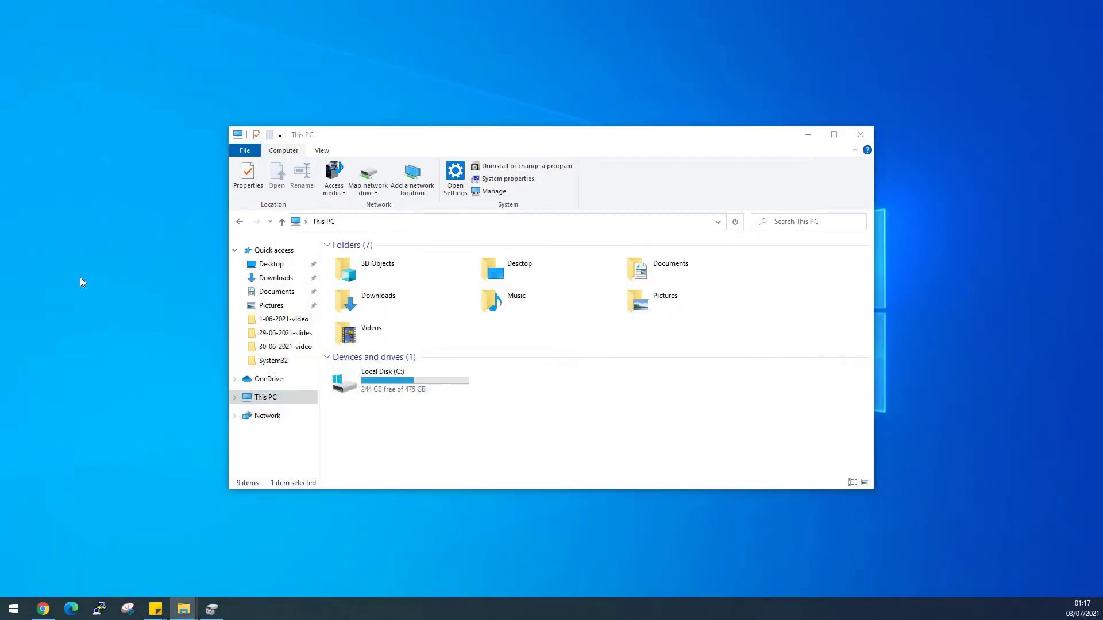
left_click_drag(80, 277, 110, 155)
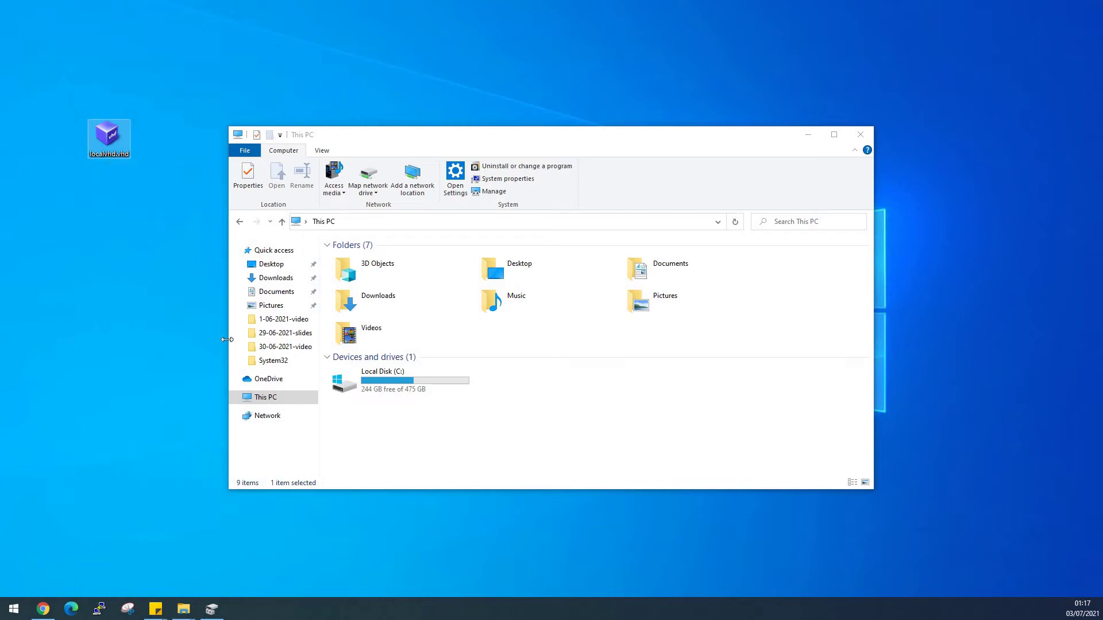
mouse_move(210, 616)
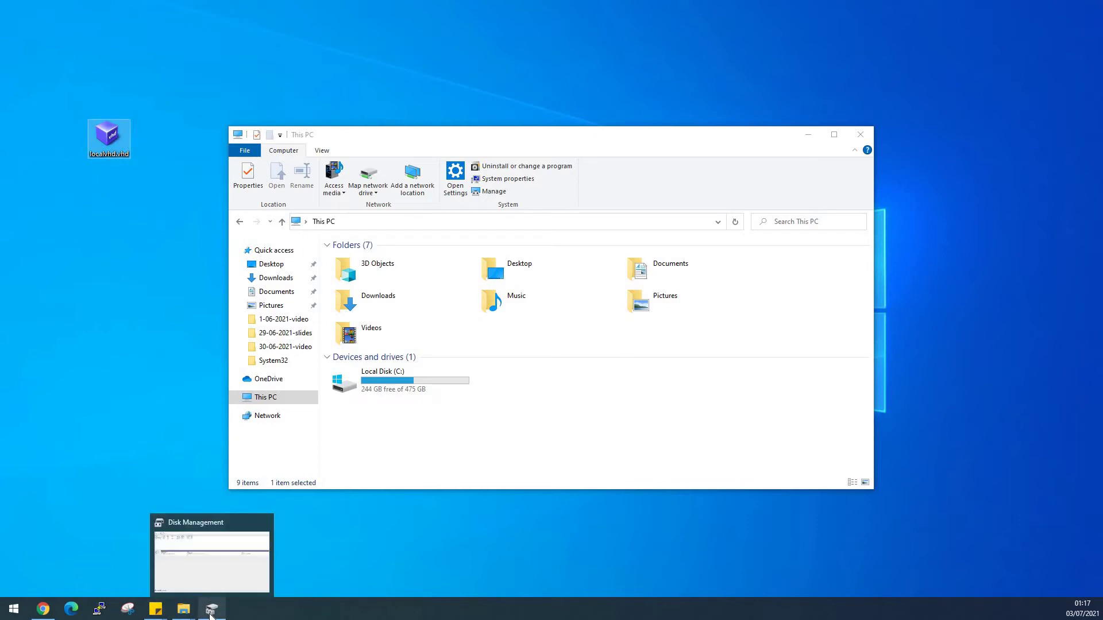
left_click(62, 556)
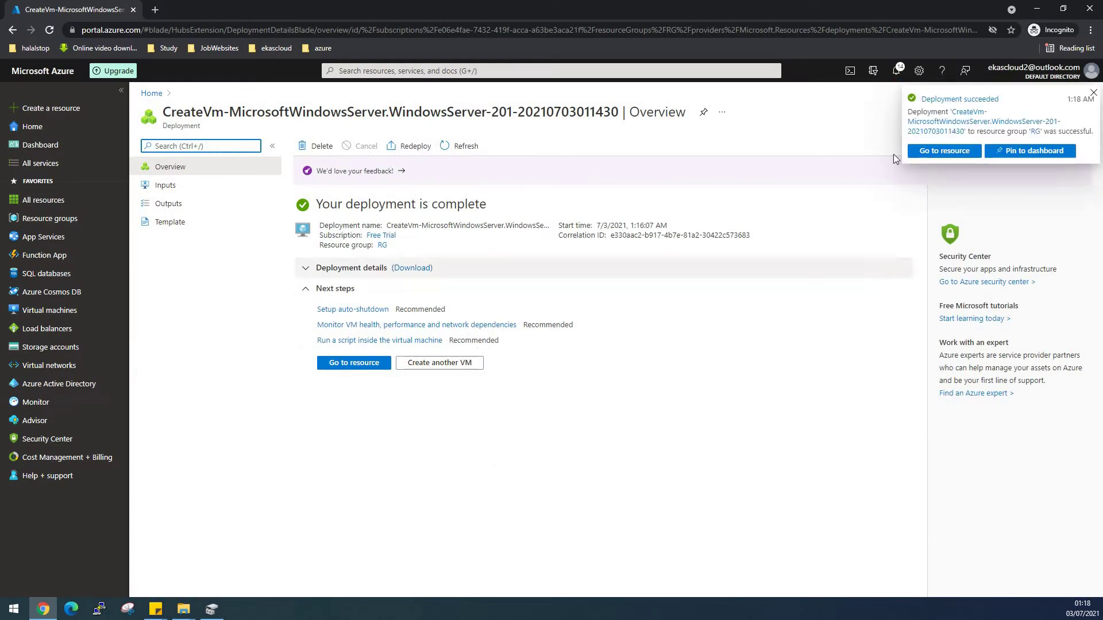
Open the windowsvm1 overview and copy its public IP 52.168.147.34.
left_click(913, 154)
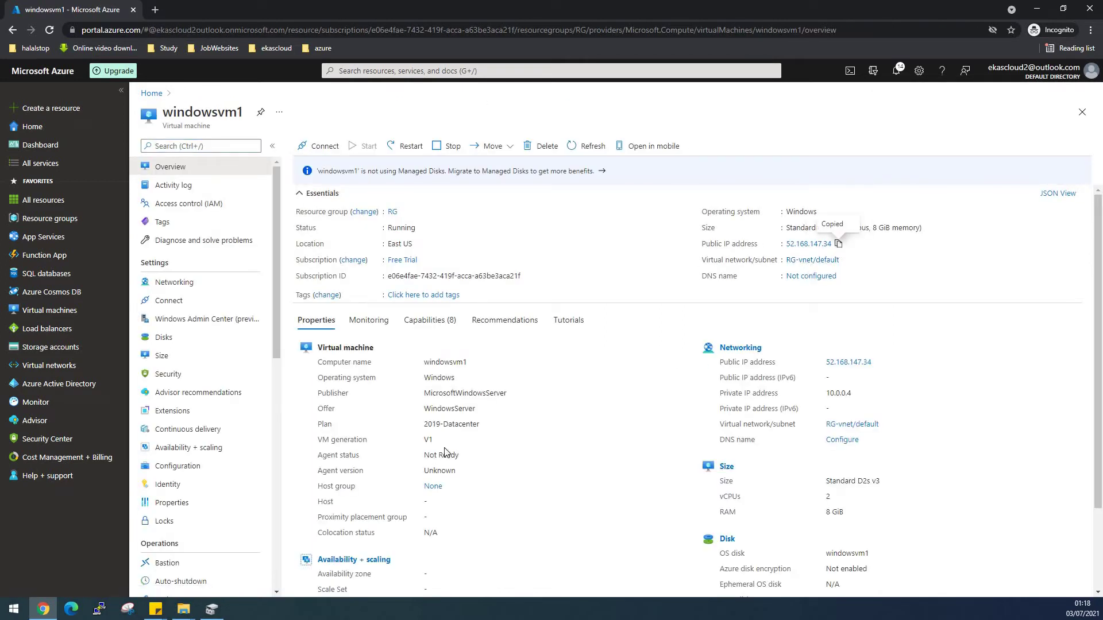
left_click(13, 609)
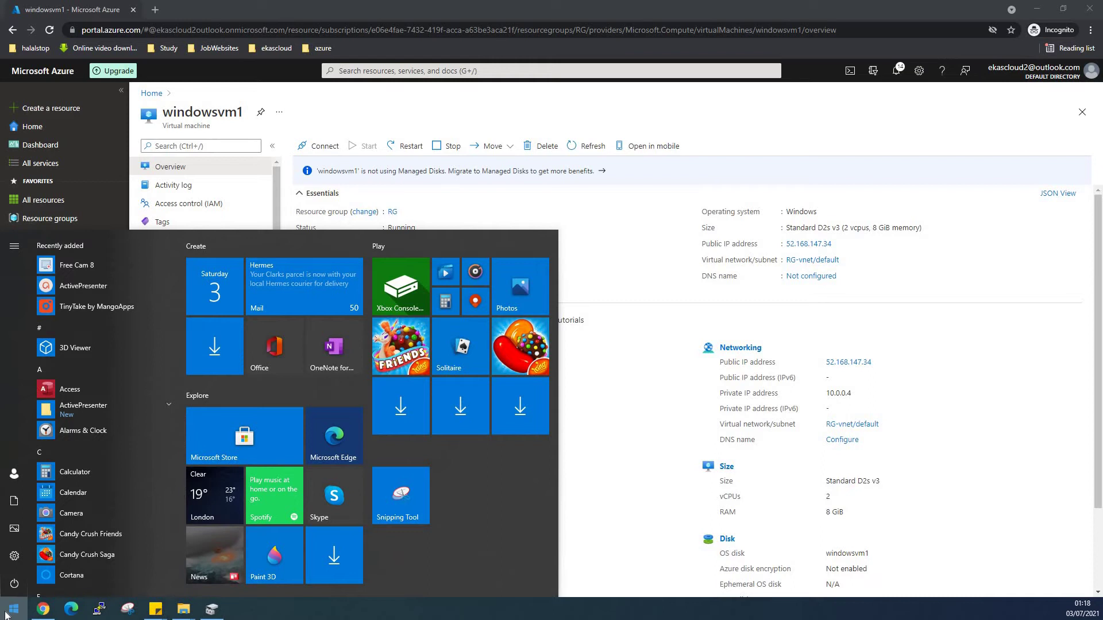
Launch Remote Desktop Connection and connect to 52.168.147.34.
type("rdp")
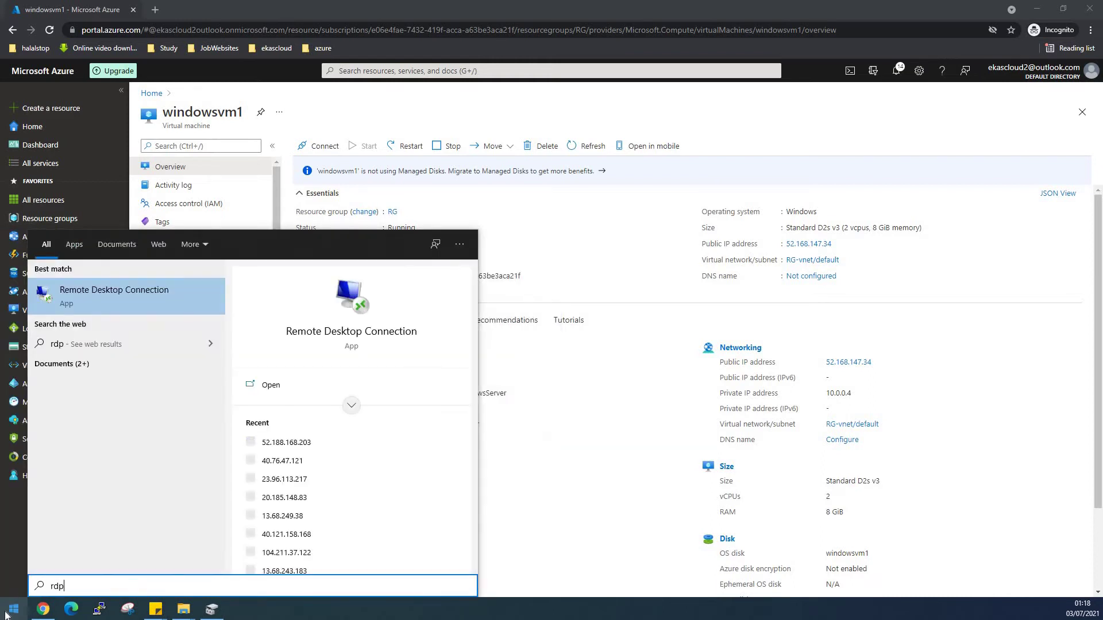
left_click(123, 304)
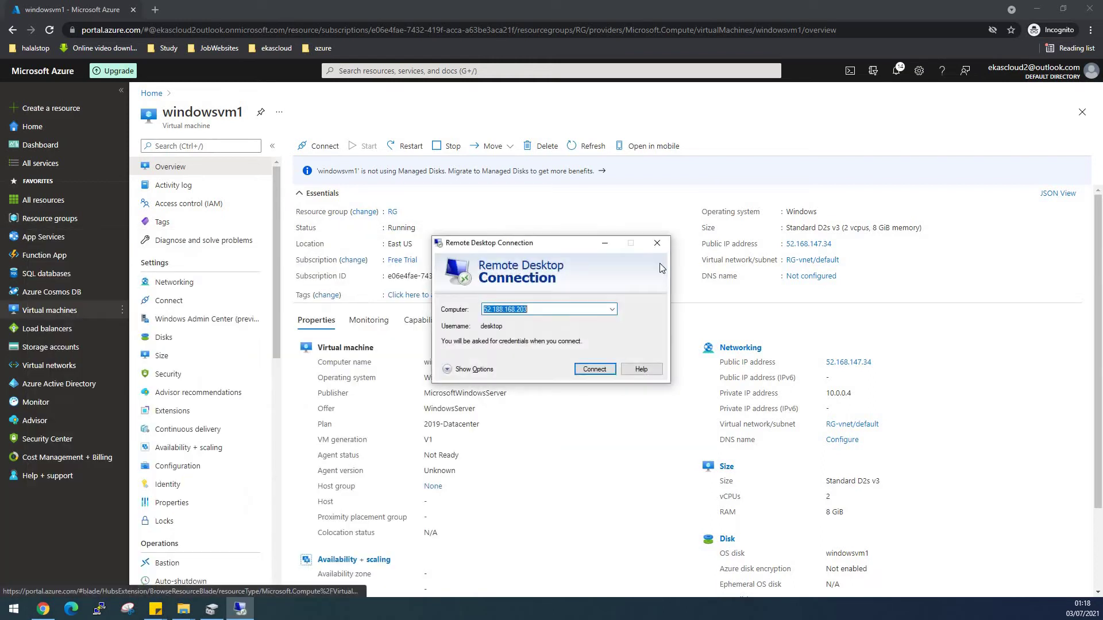
type("52.168.147.34")
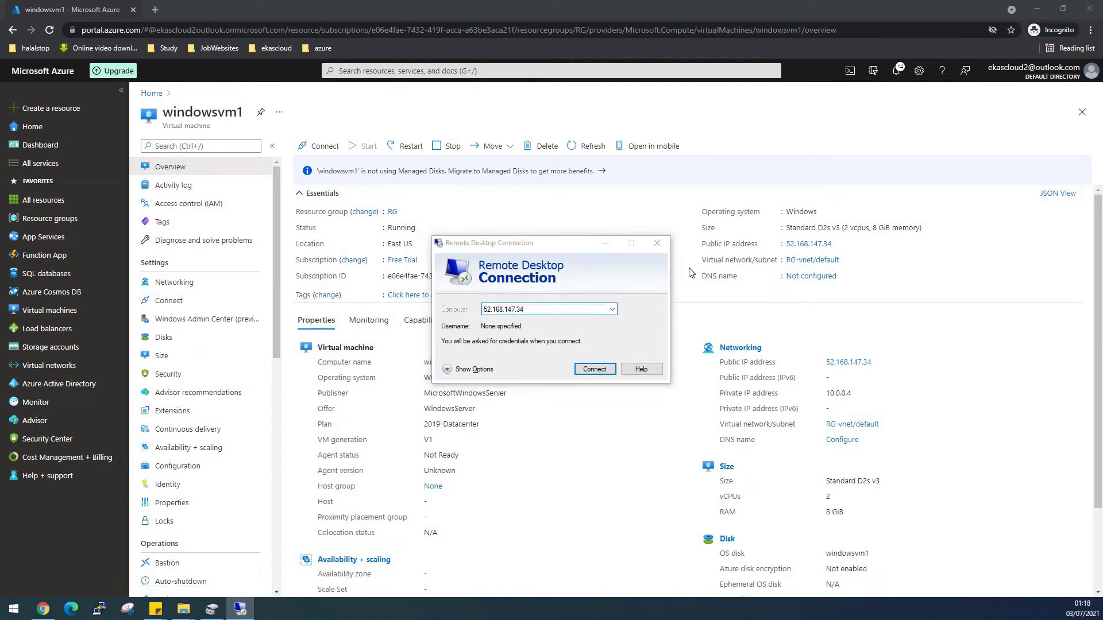
left_click(595, 369)
left_click(604, 371)
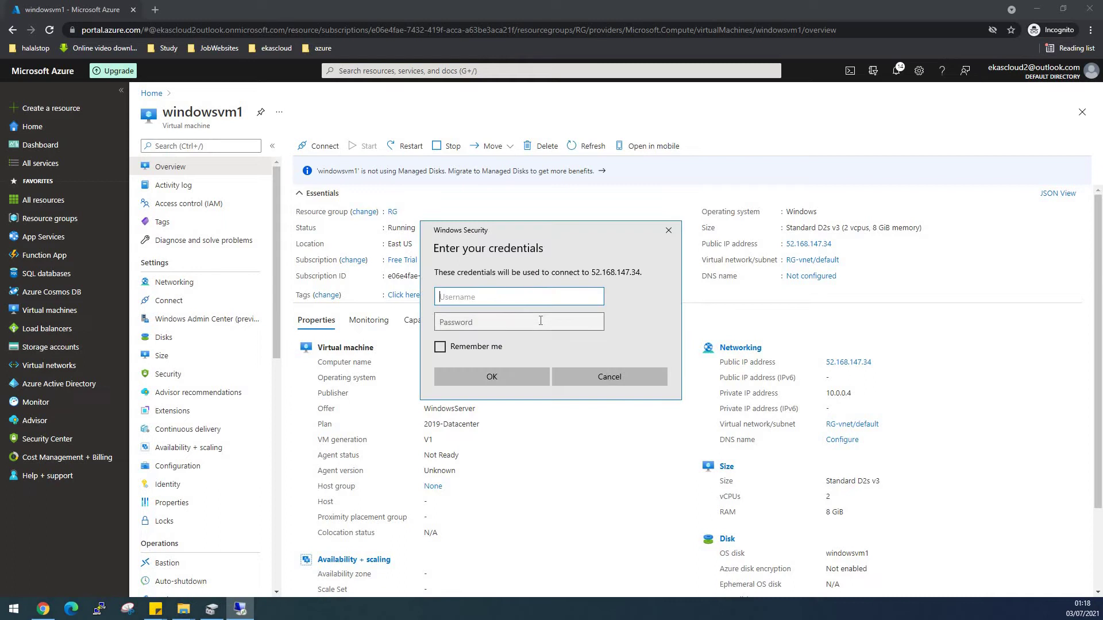
Sign in with the VM's administrator username and password and accept the certificate warning.
type("desktop")
left_click(541, 320)
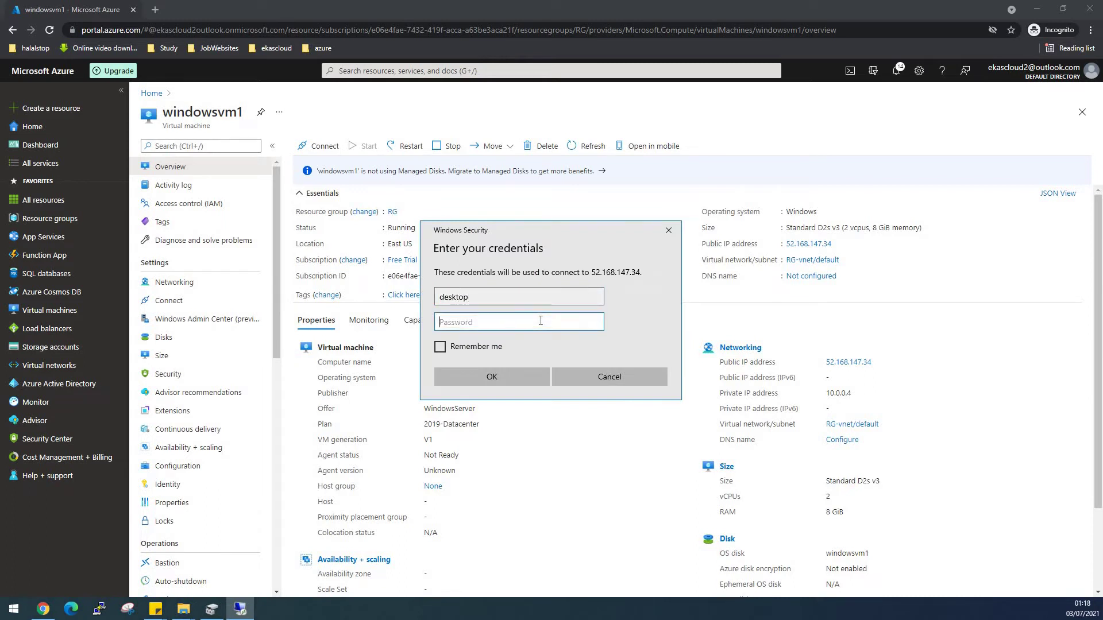
type("••")
key("Return")
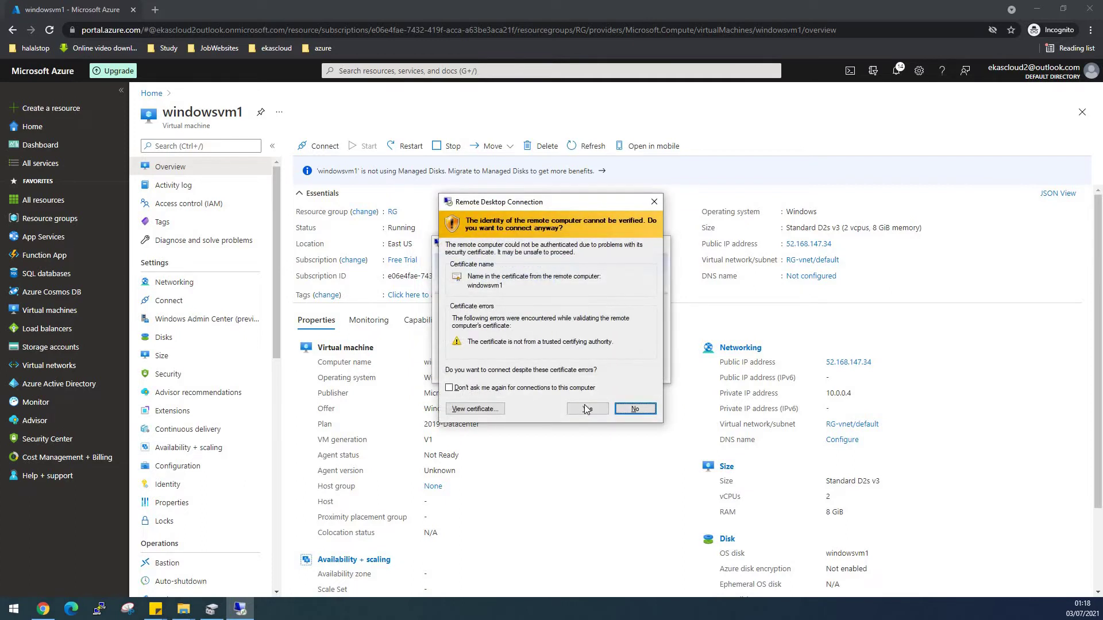
left_click(587, 408)
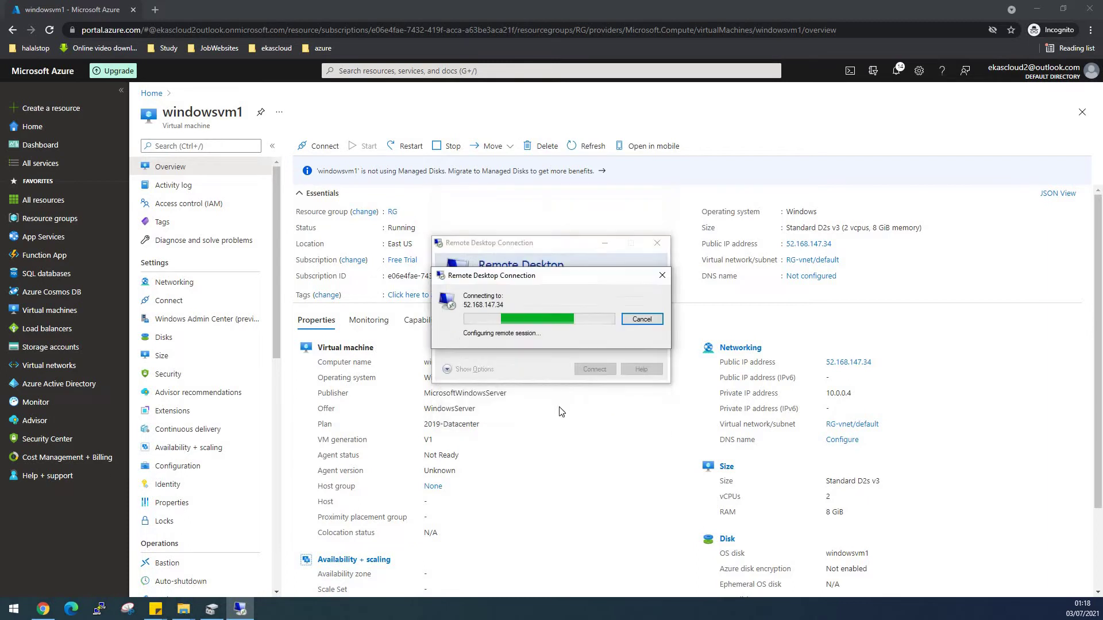
left_click(577, 12)
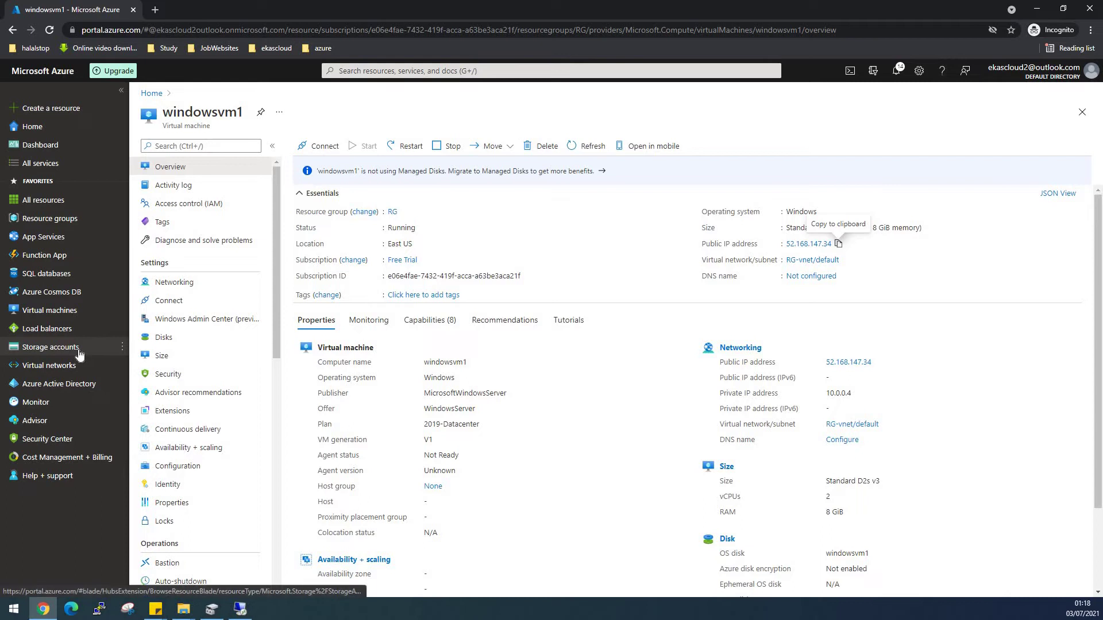
Navigate to the vhds container in the vmstorage2022 storage account.
left_click(241, 356)
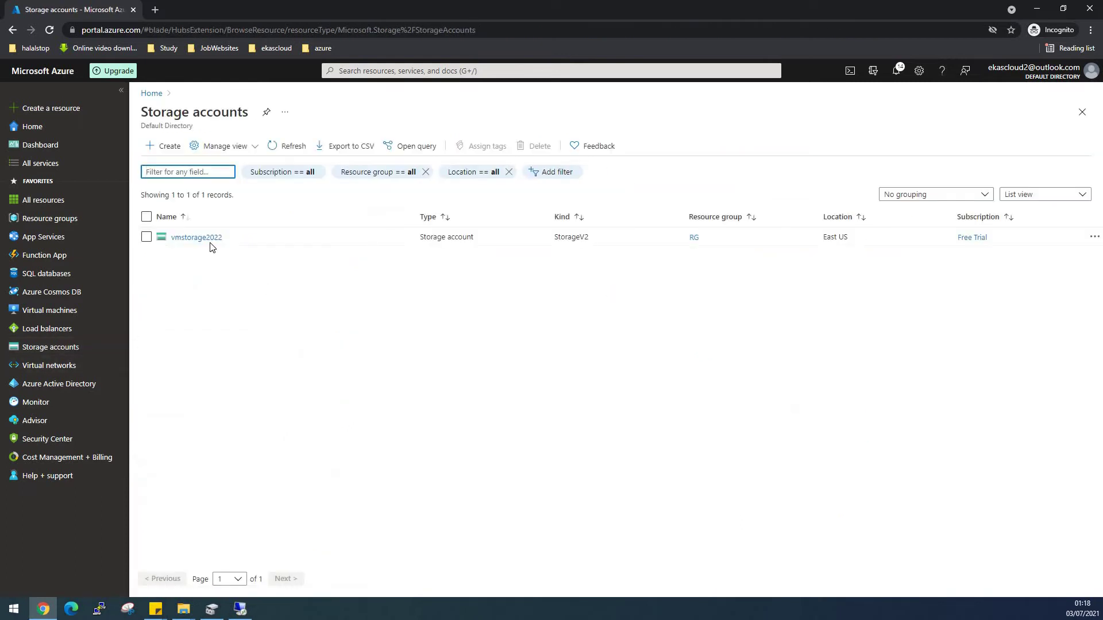
left_click(207, 241)
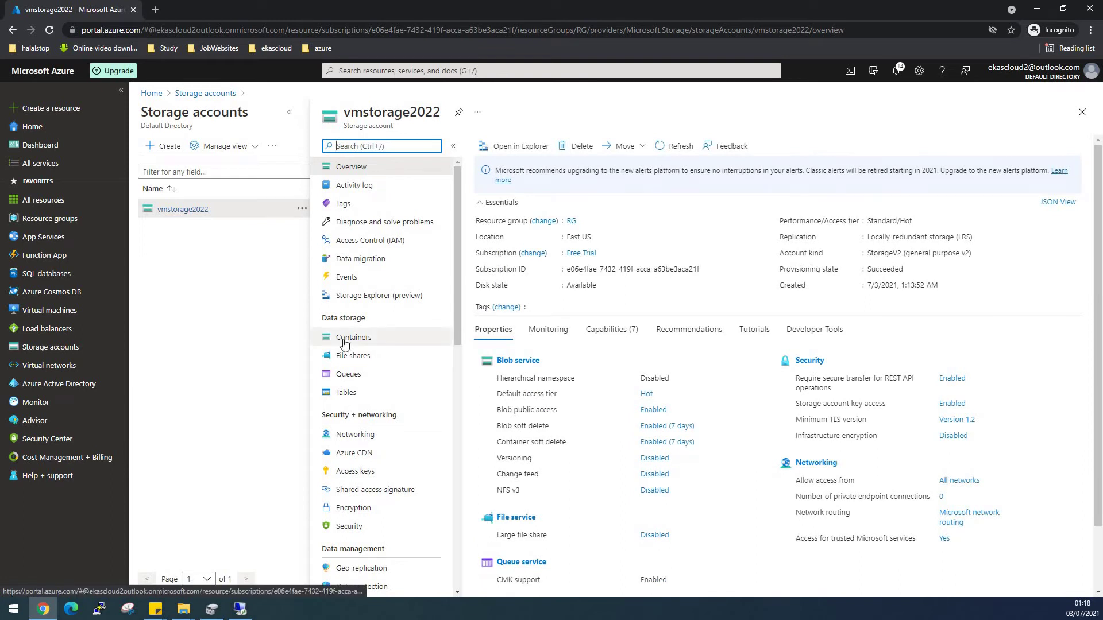
left_click(345, 340)
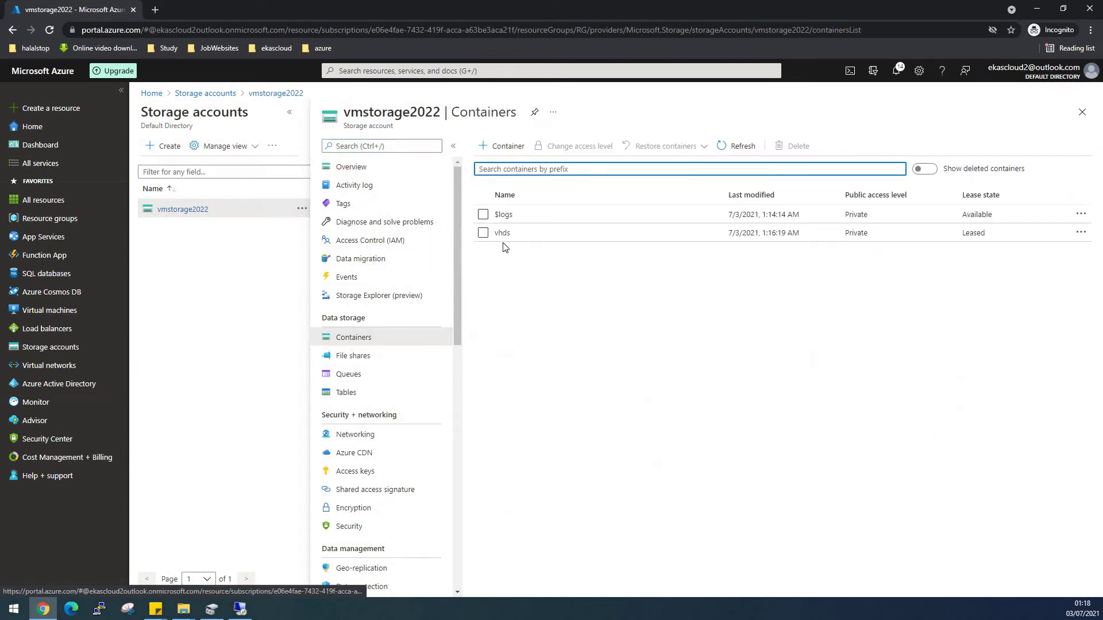
left_click(500, 237)
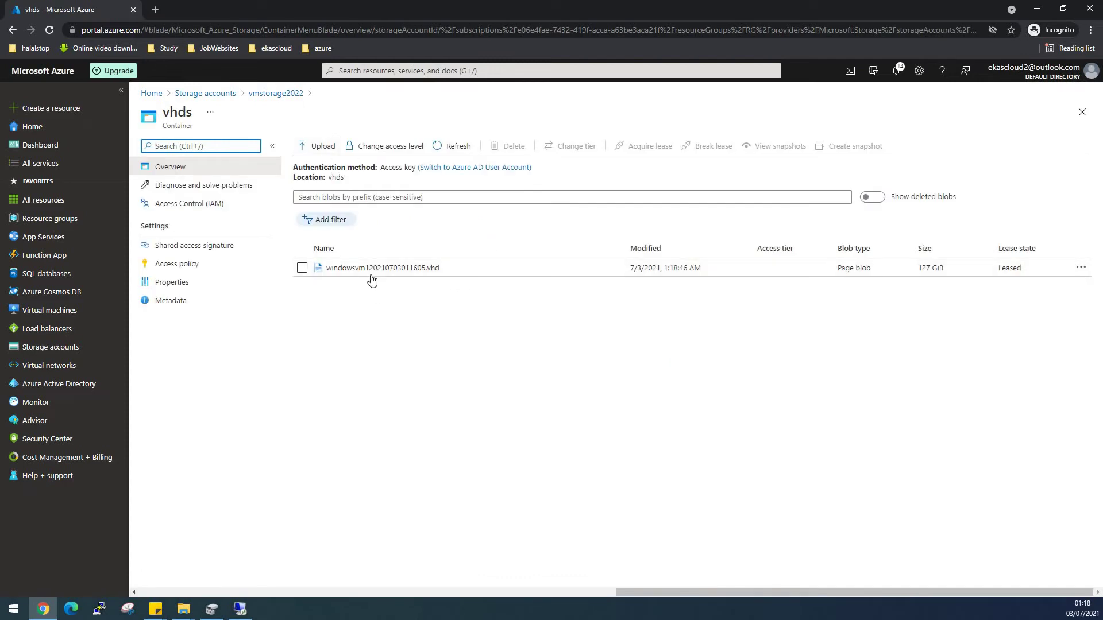
Upload localvhd.vhd as a blob into the vhds container.
left_click(332, 154)
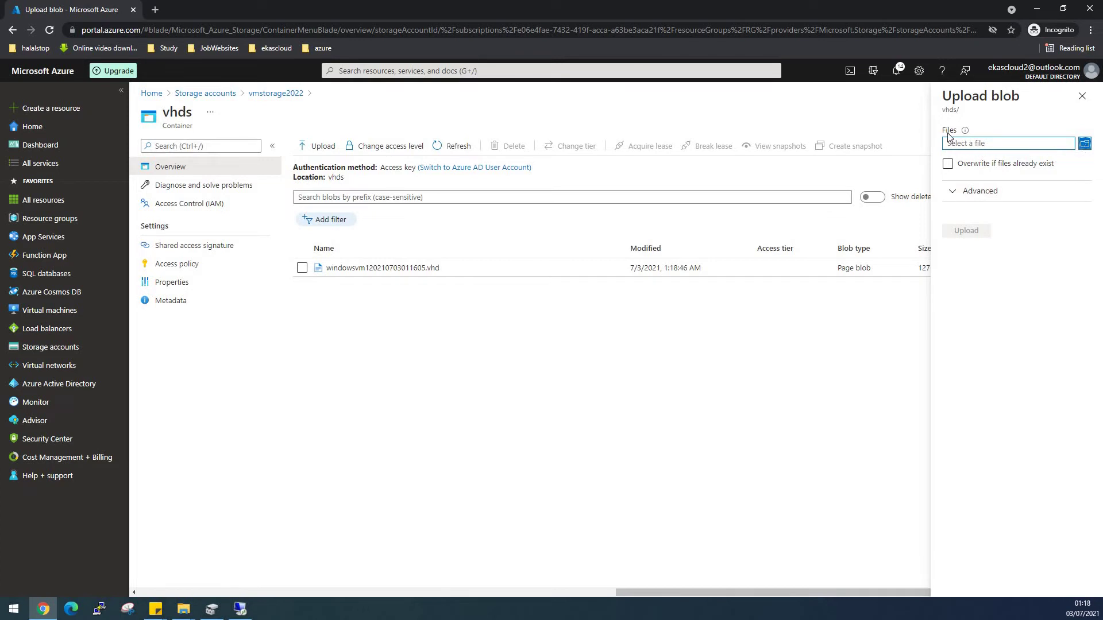
left_click(1085, 145)
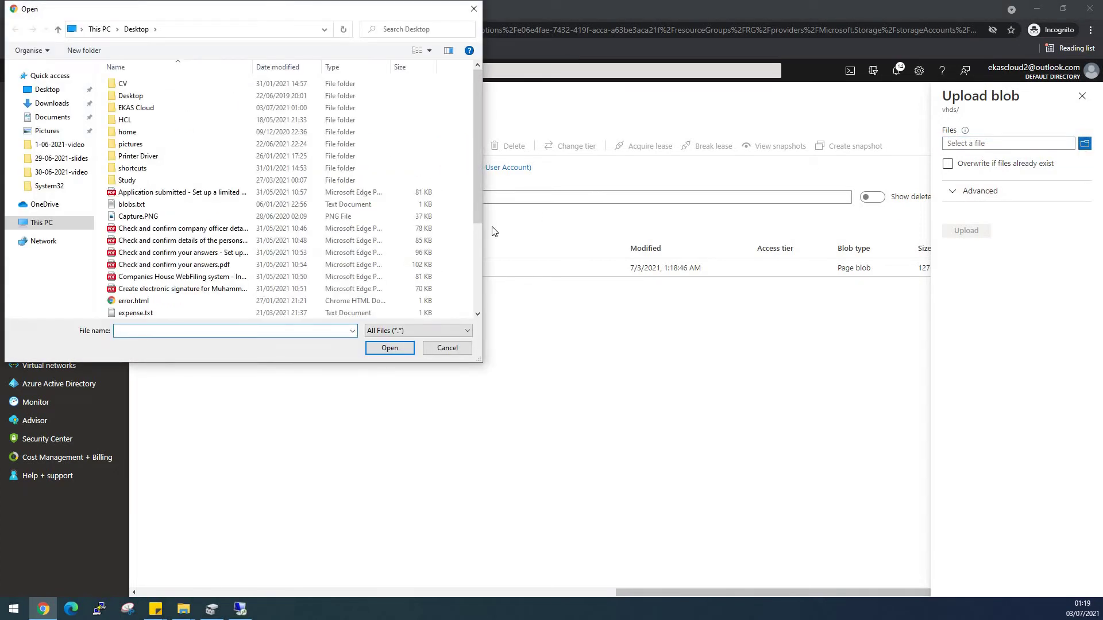
scroll(352, 187, "down", 4)
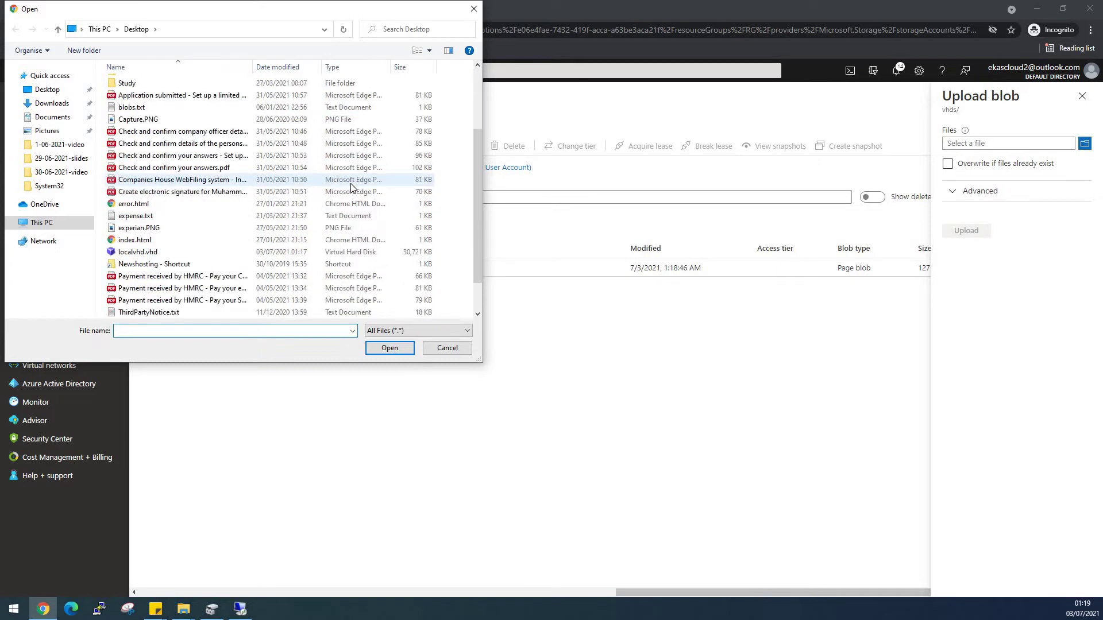
double_click(152, 216)
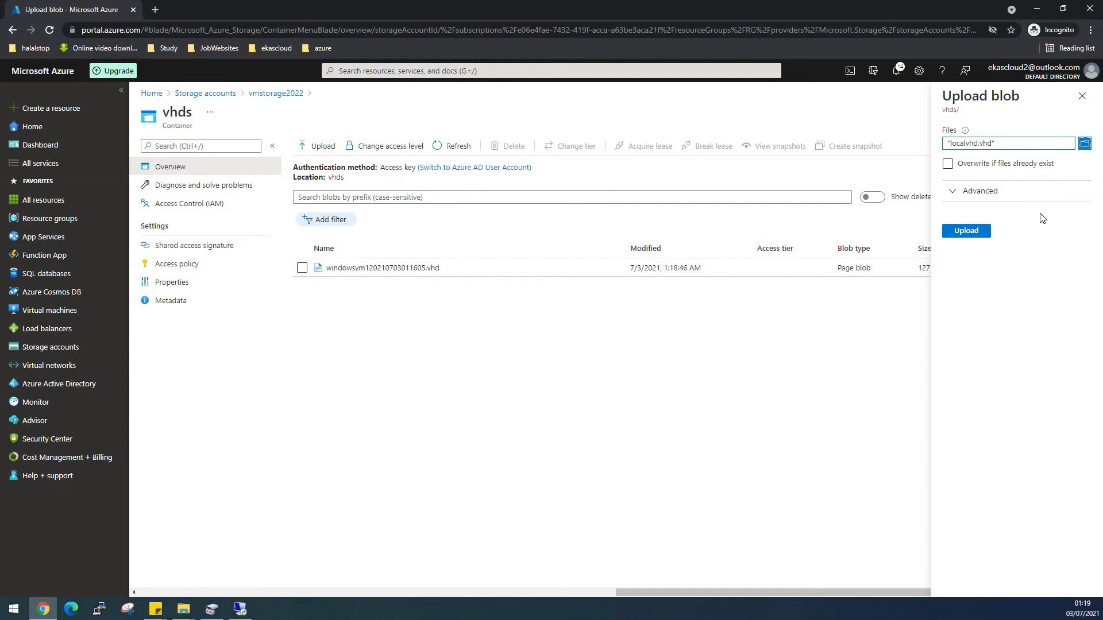
left_click(977, 233)
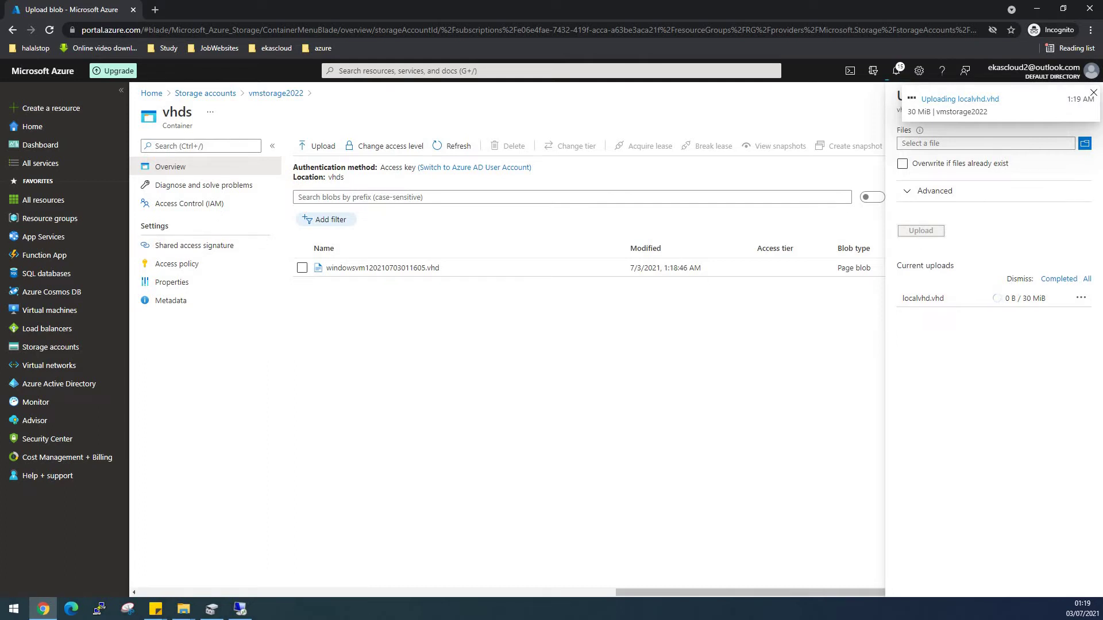
left_click(240, 609)
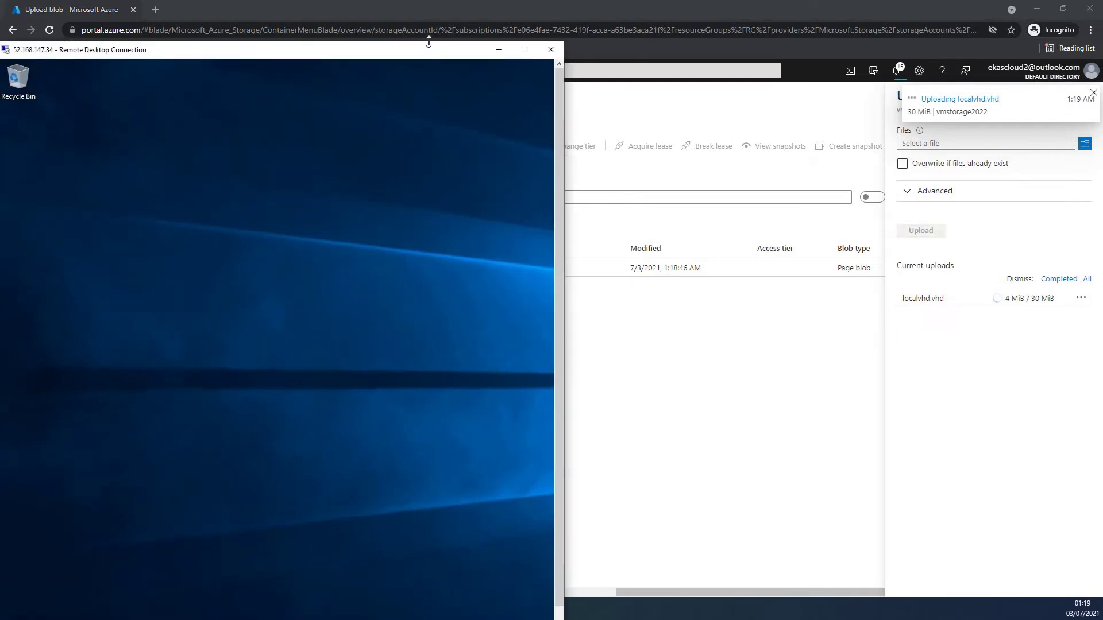
Maximise the remote session, decline network discovery, and open File Explorer on This PC.
left_click(524, 49)
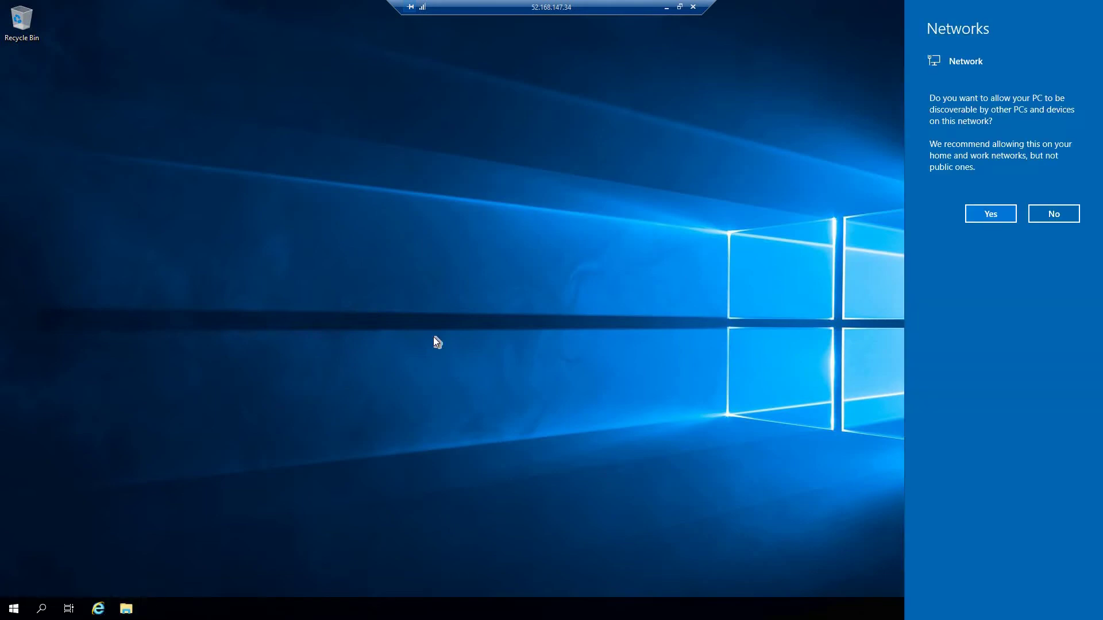
left_click(1067, 216)
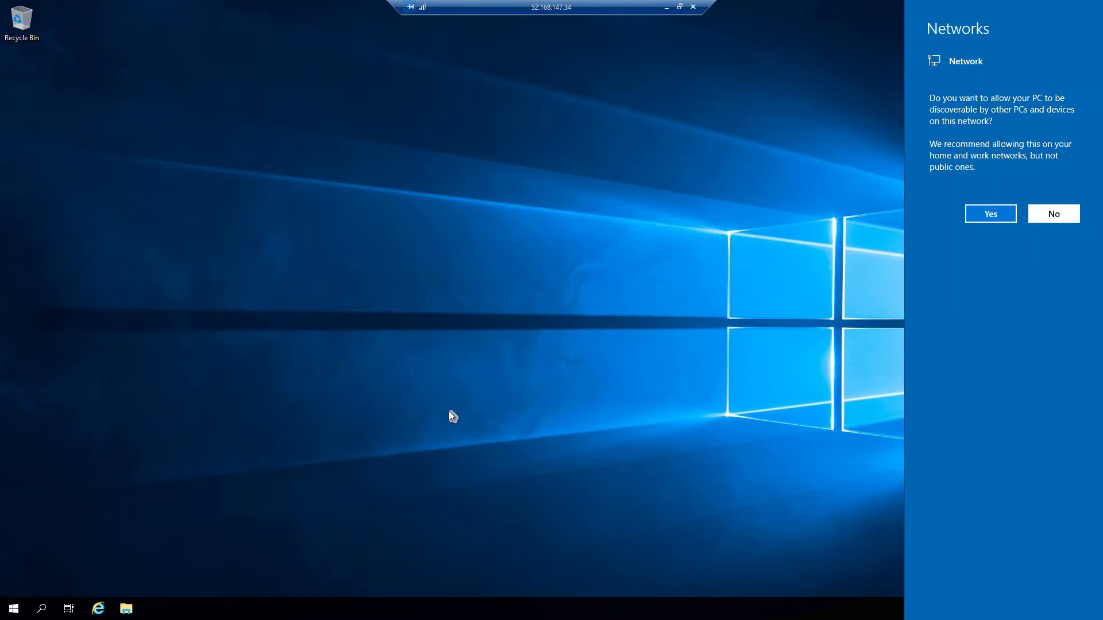
key("super+e")
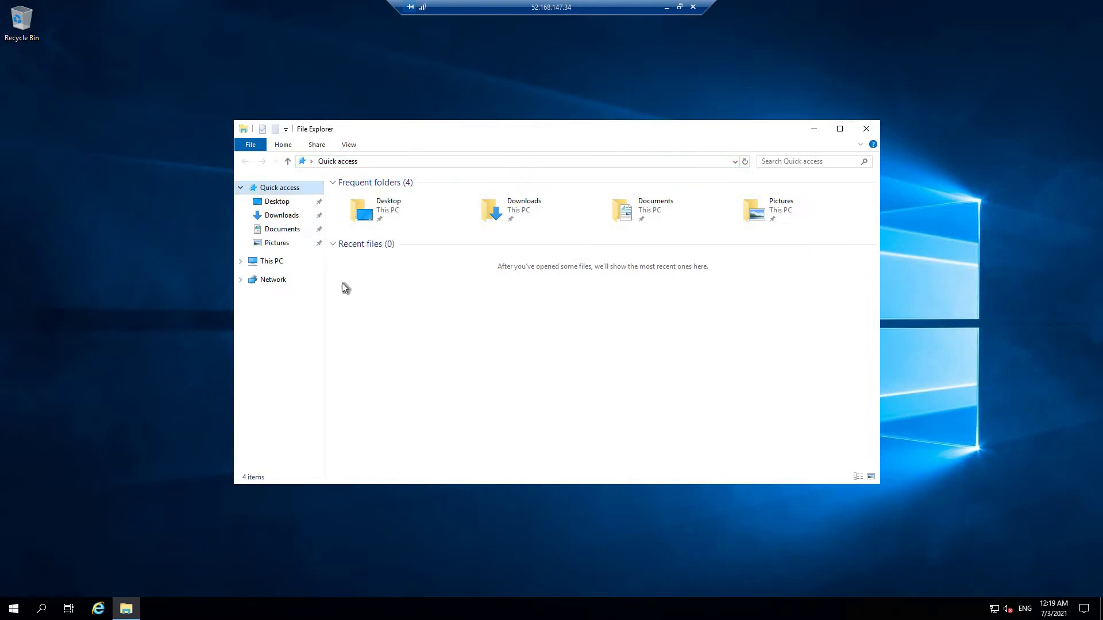
left_click(272, 261)
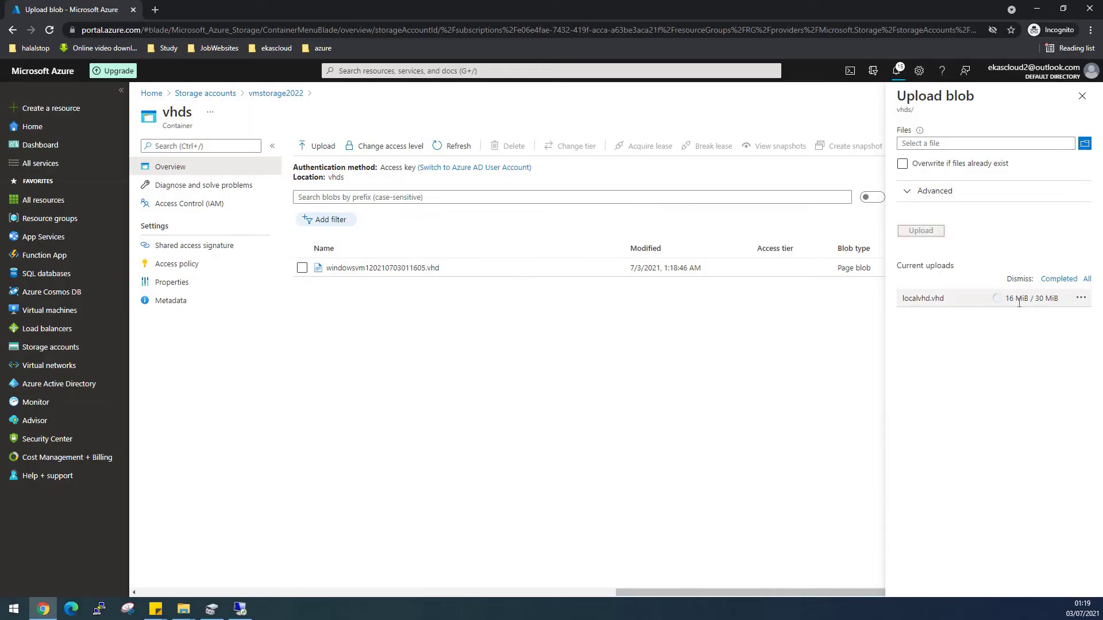
Hide the Server Manager welcome tile and Windows Admin Center popup, then maximise This PC.
left_click(240, 610)
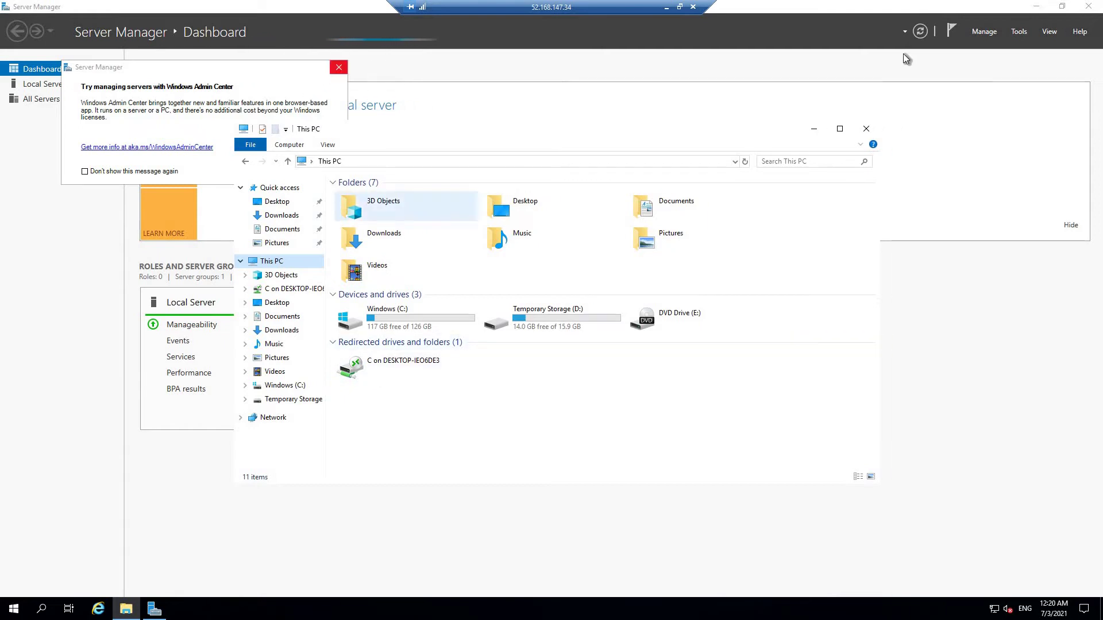
left_click(1070, 224)
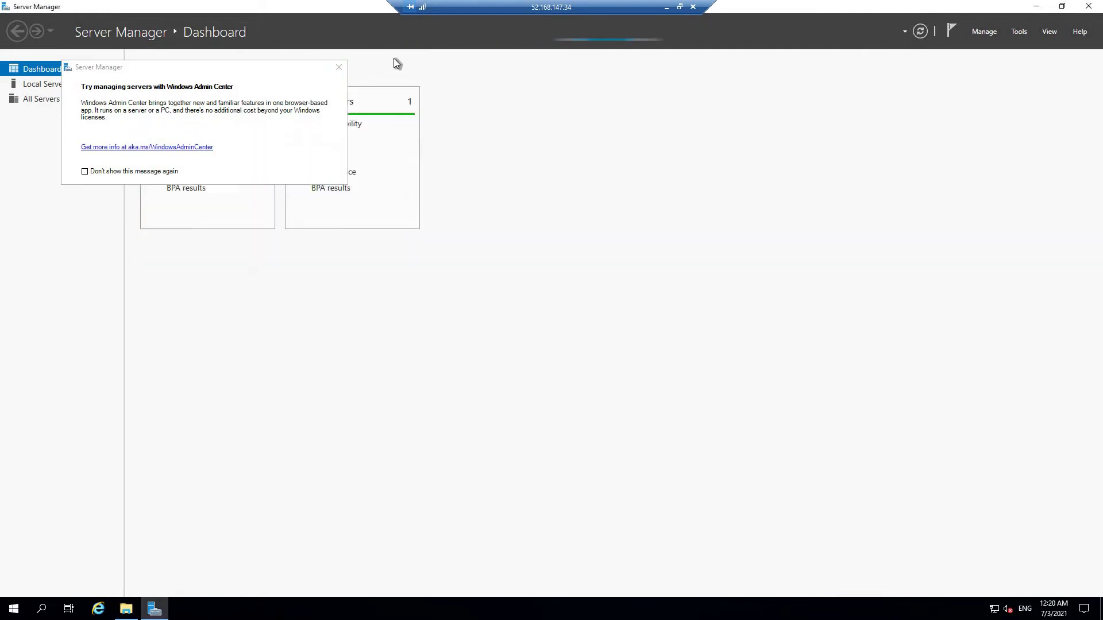
left_click(338, 67)
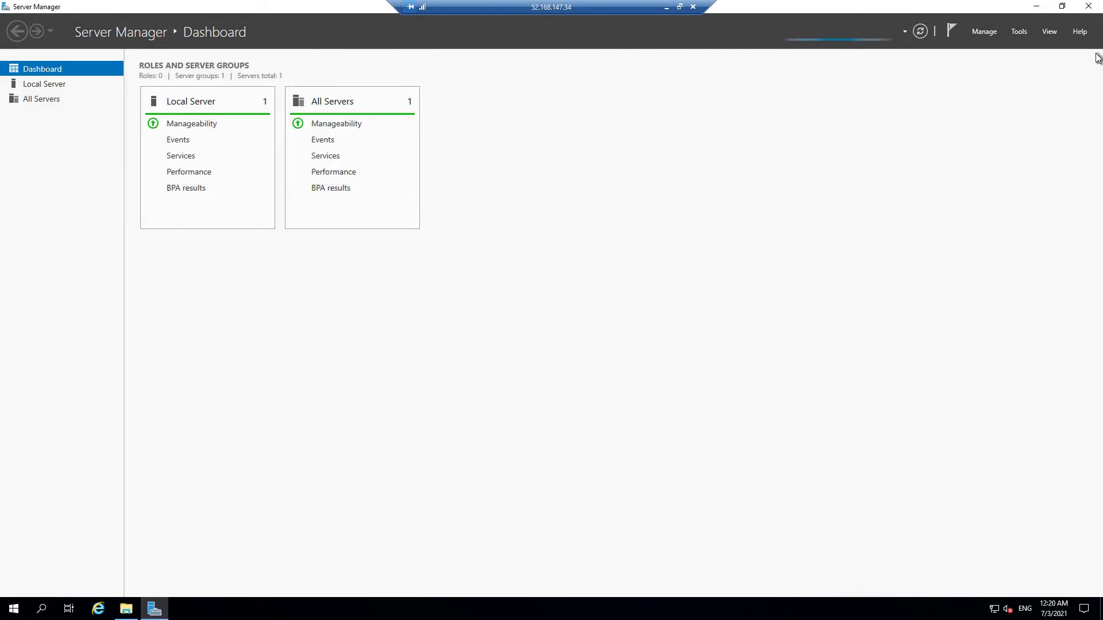
left_click(126, 610)
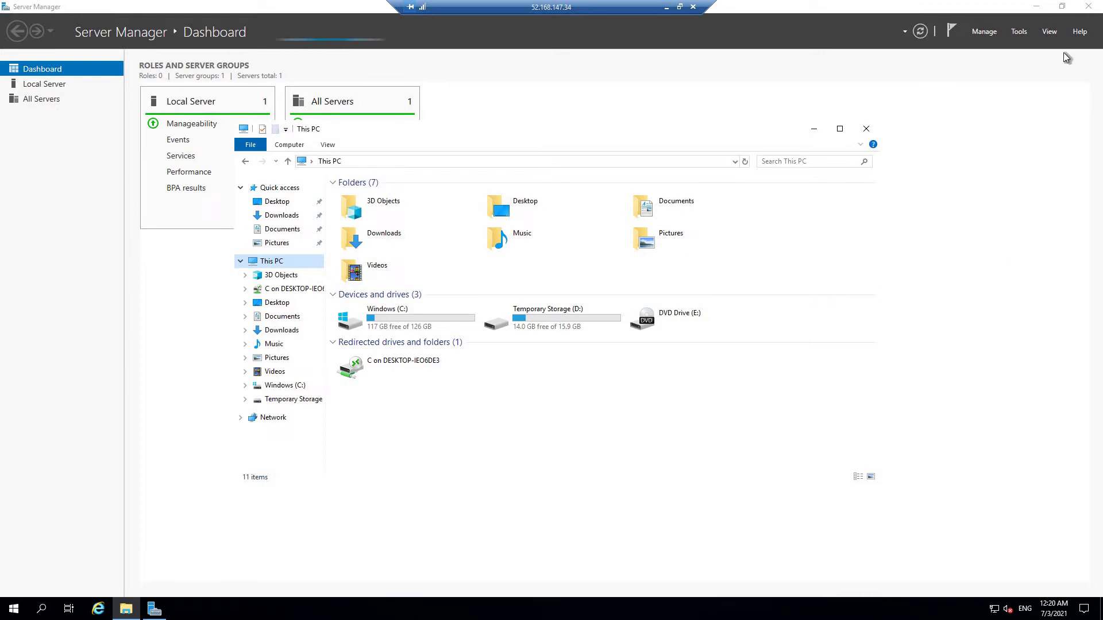
left_click(840, 129)
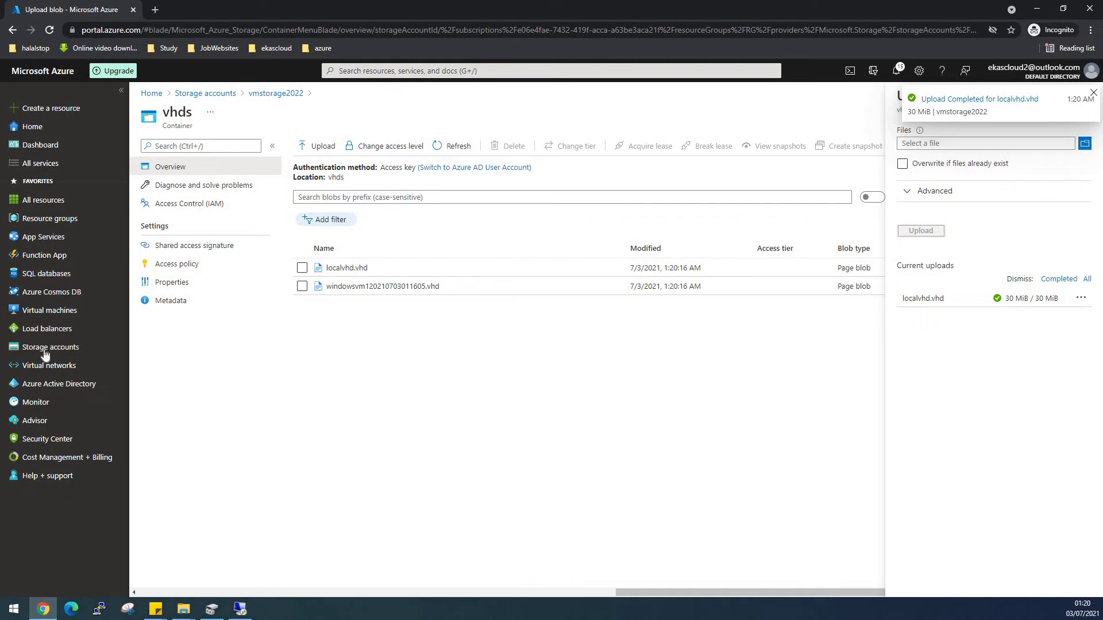
Open windowsvm1's Disks page and begin adding a new data disk.
left_click(32, 313)
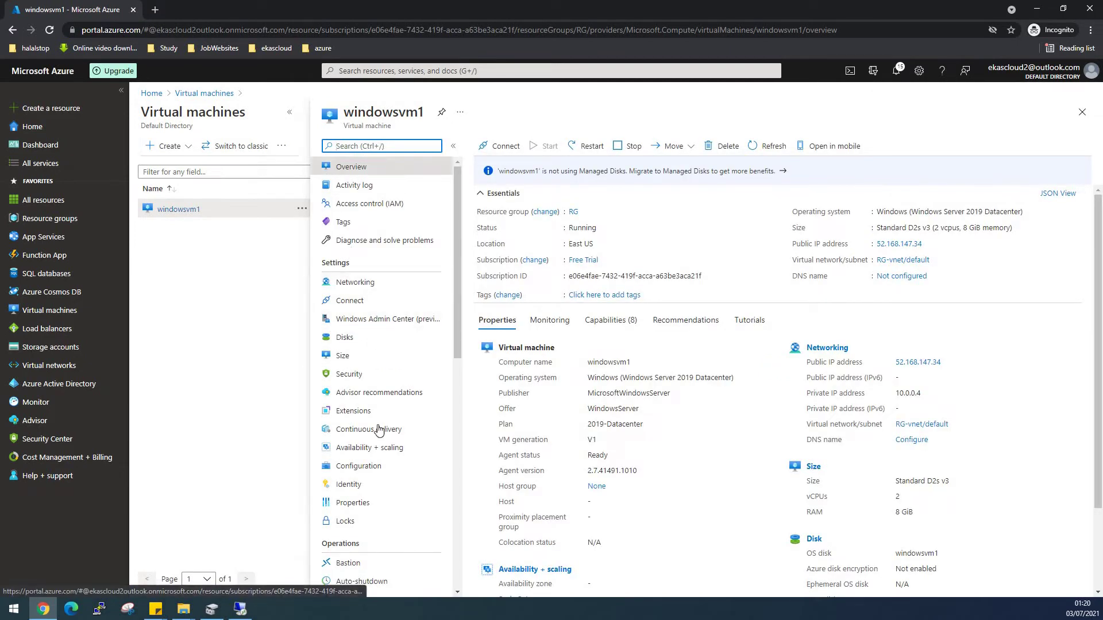
left_click(344, 339)
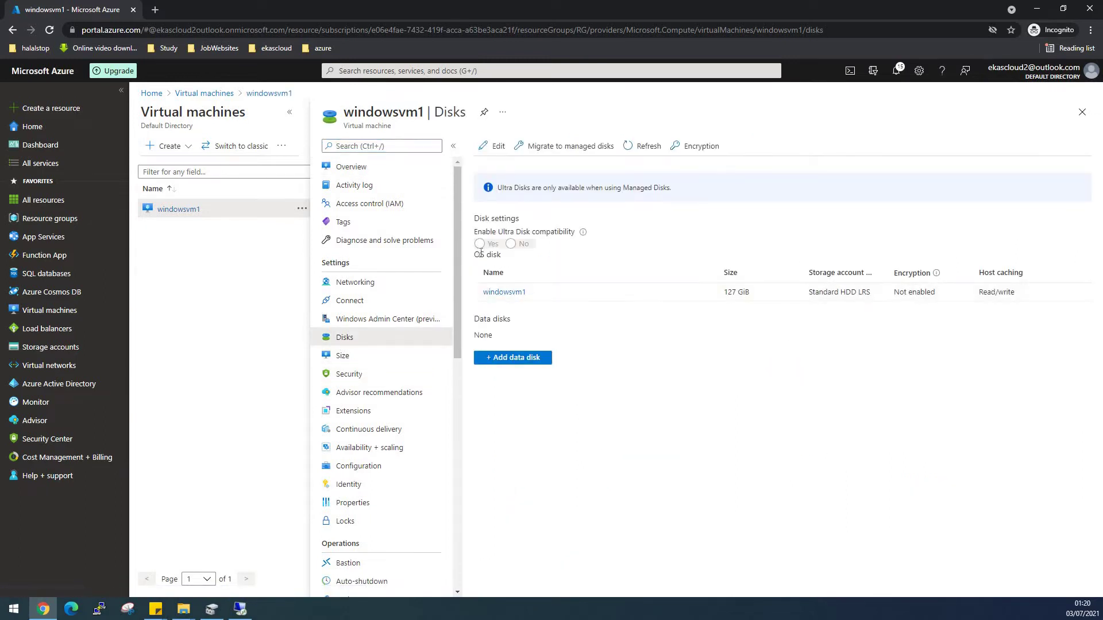
left_click(512, 360)
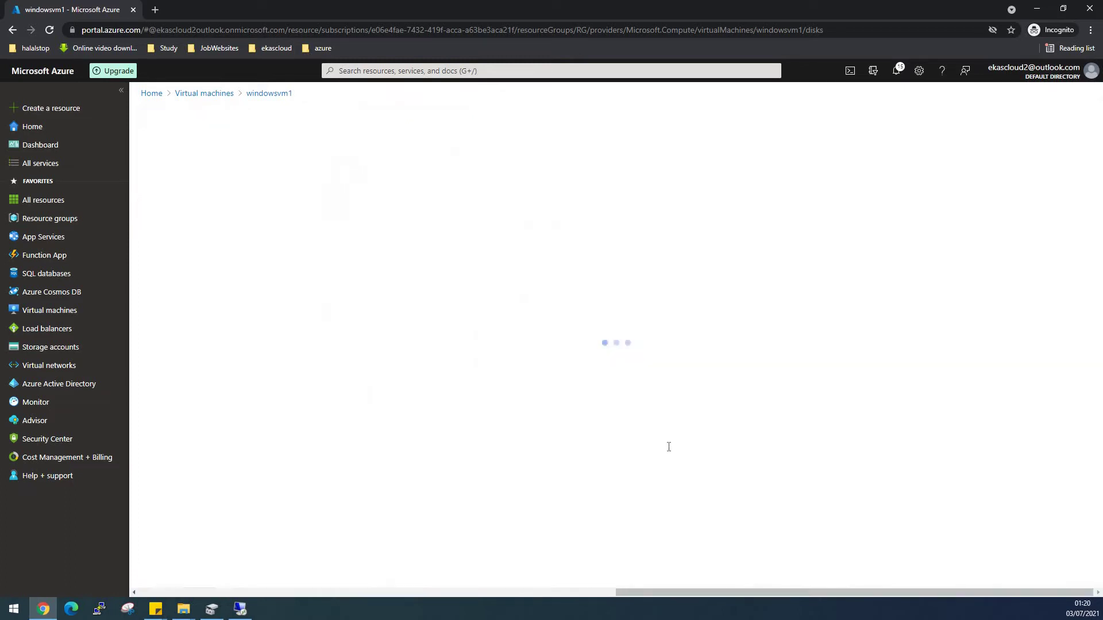
Replace the default data disk name and set its source type to existing blob.
left_click_drag(252, 160, 138, 165)
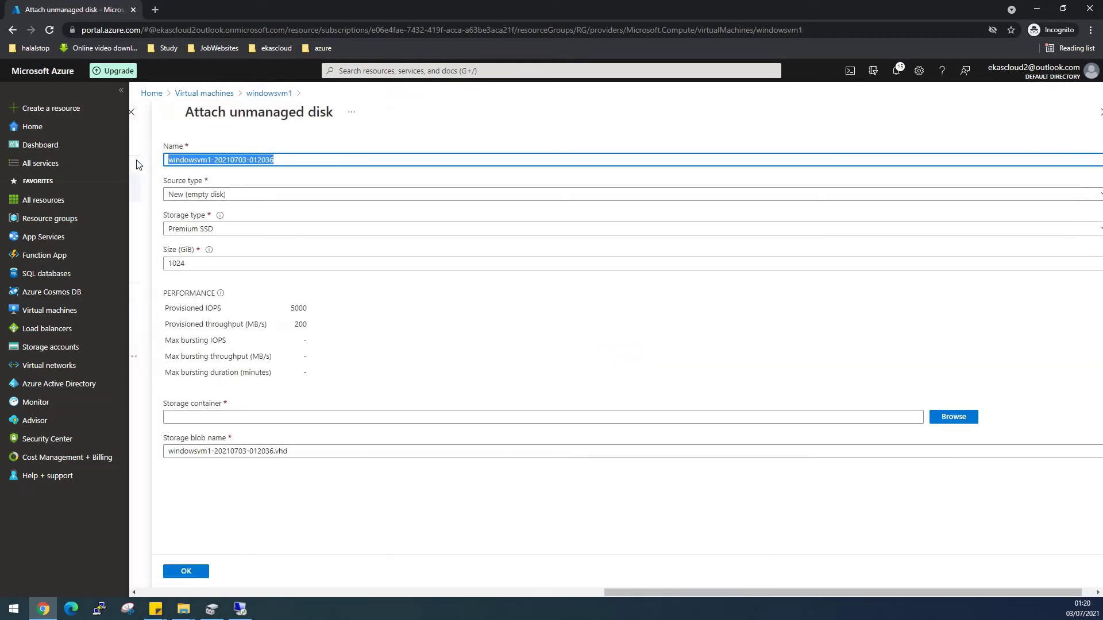
type("Datadisk1")
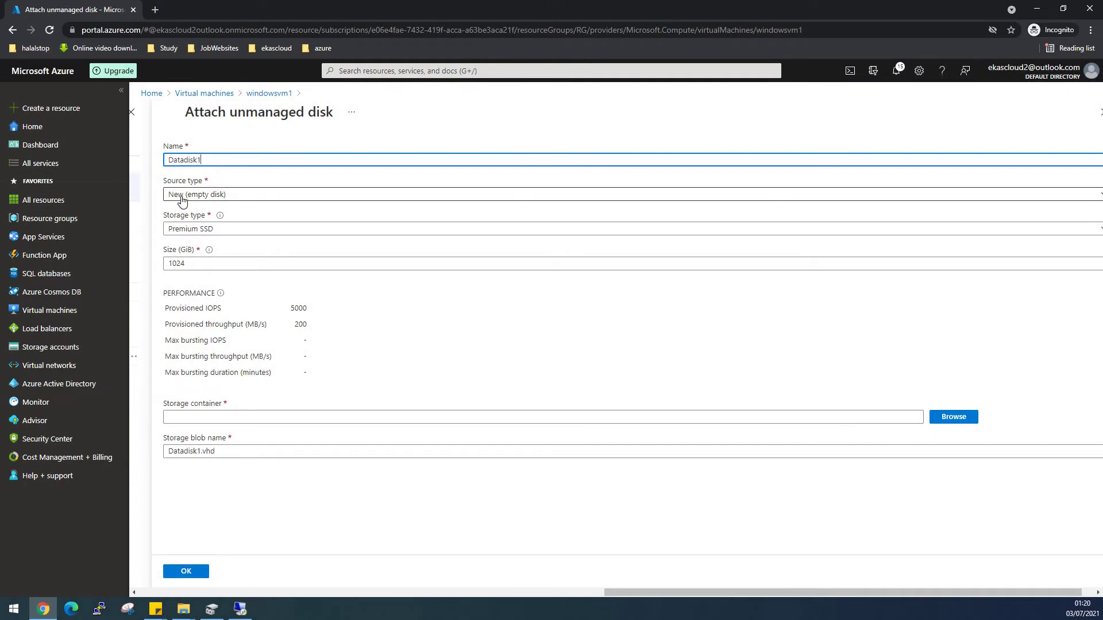
left_click(182, 196)
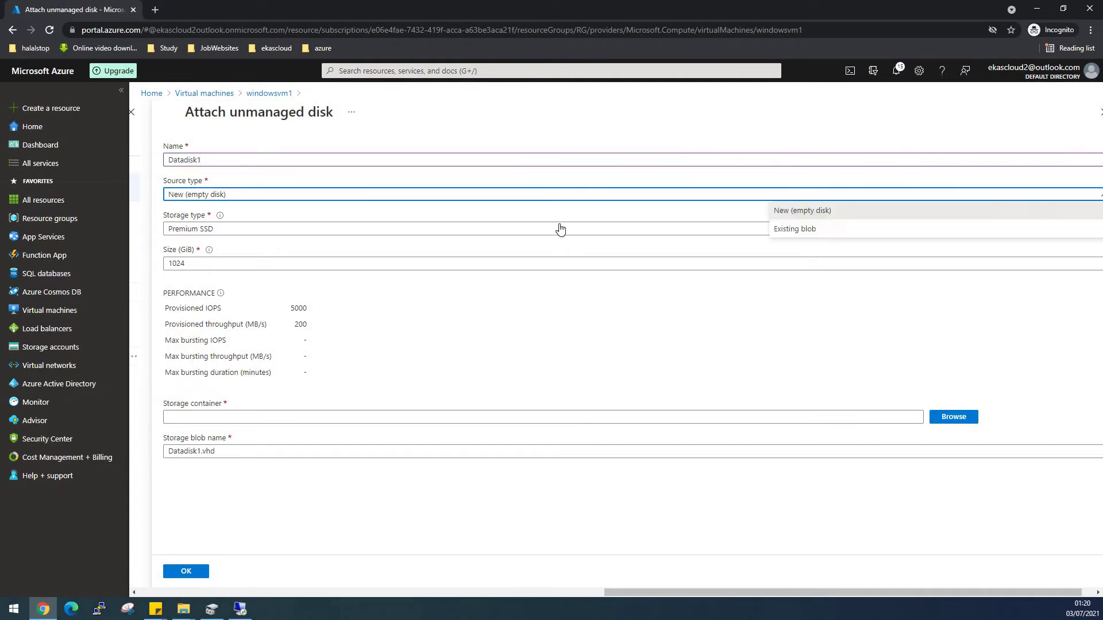
left_click(799, 230)
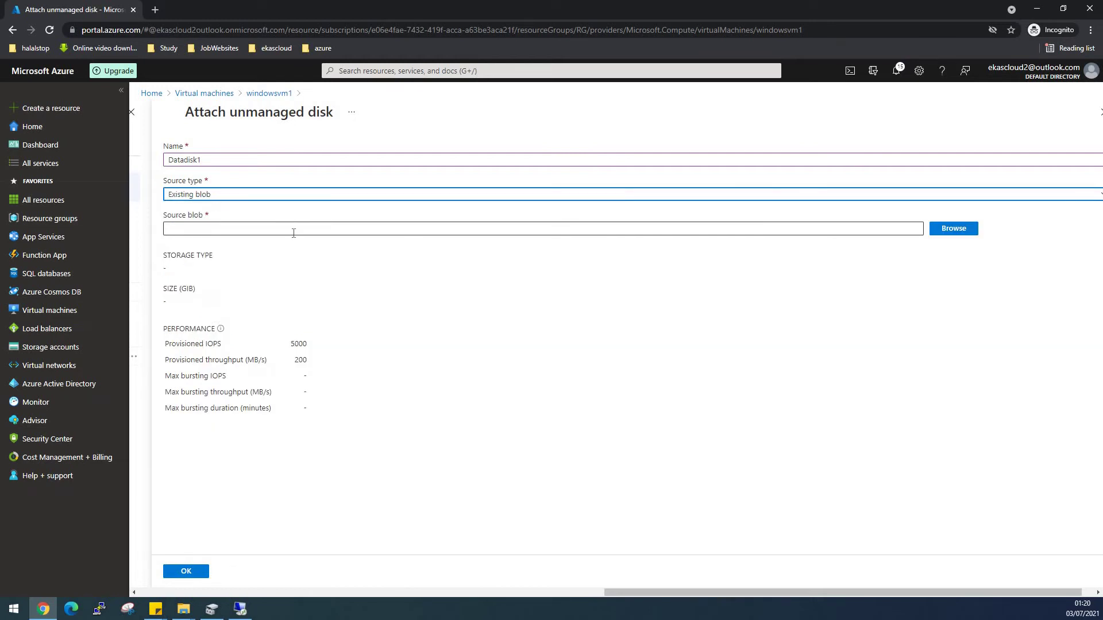
Pick localvhd.vhd from vmstorage2022's vhds container as the source, attach it, and save.
left_click(954, 228)
left_click(192, 209)
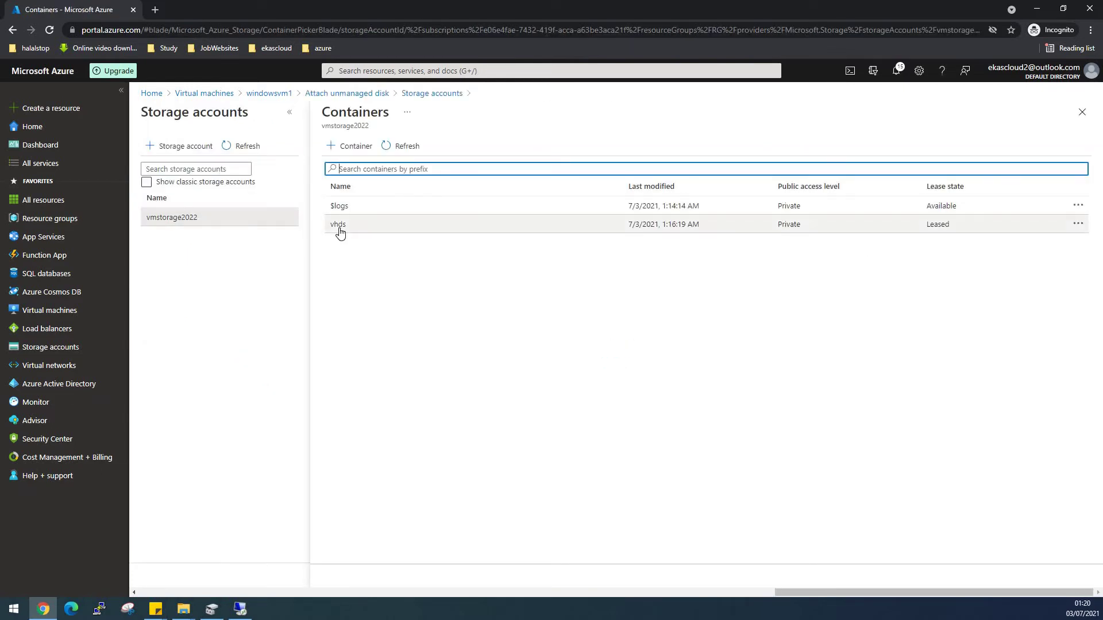
left_click(339, 226)
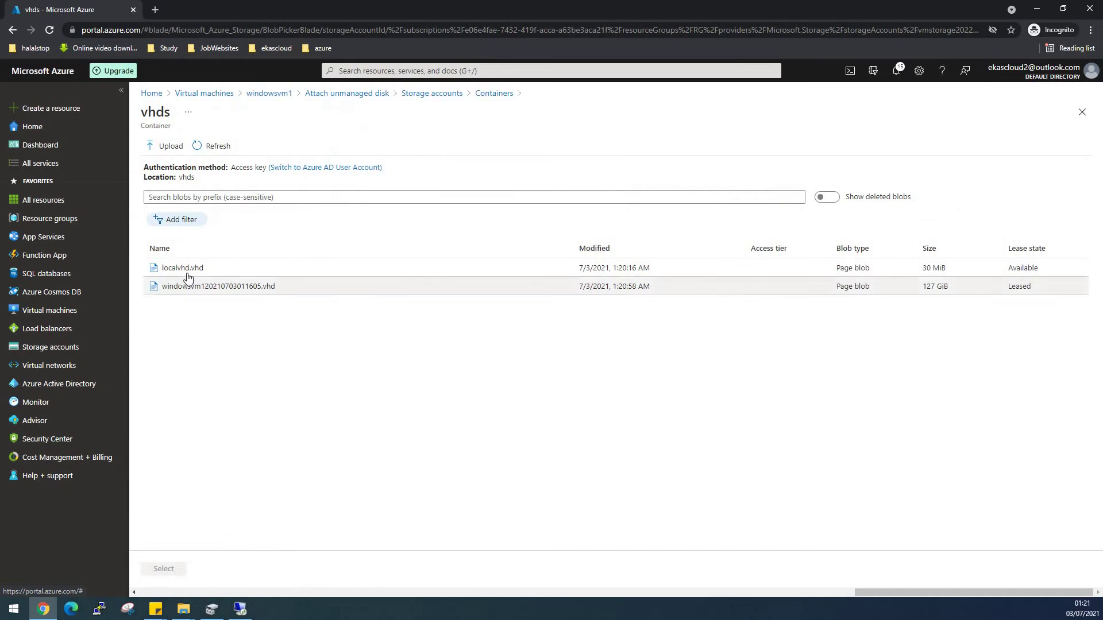
left_click(186, 277)
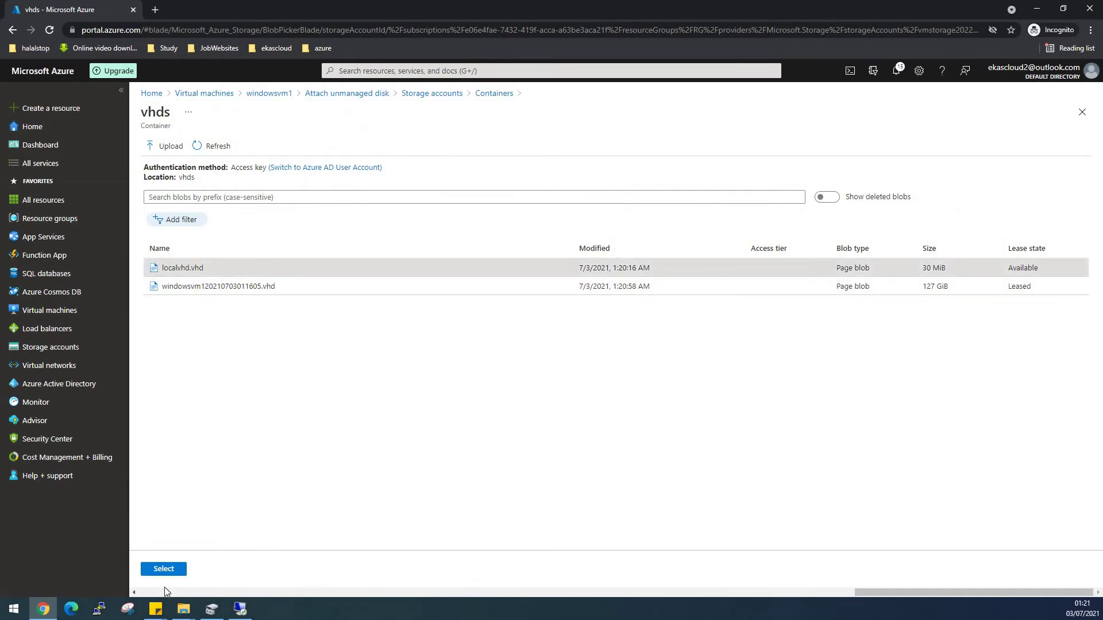
left_click(166, 570)
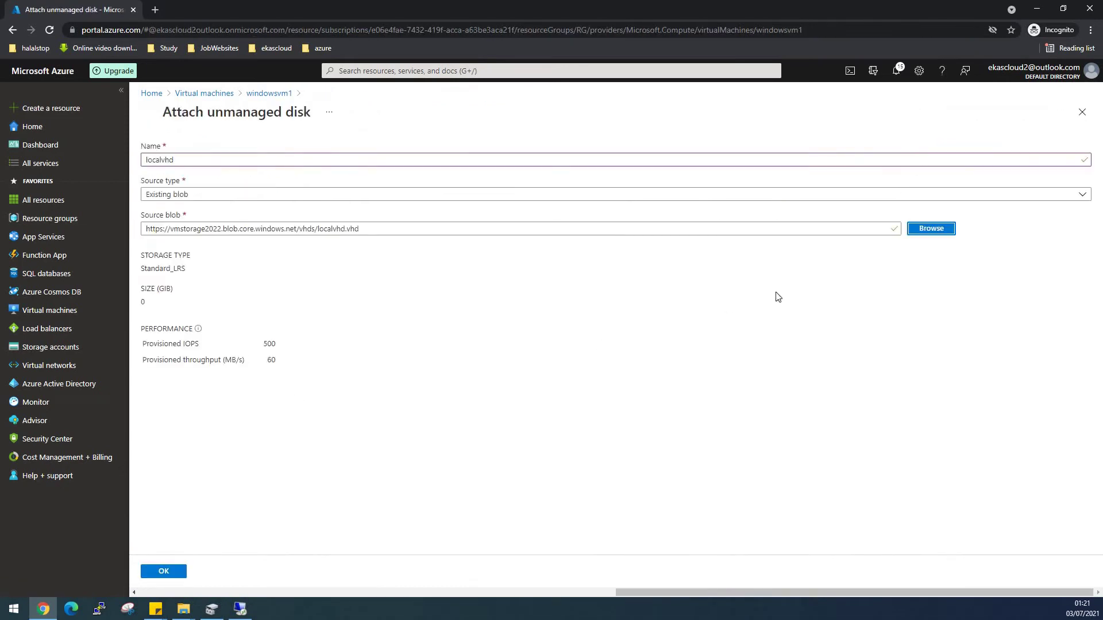
left_click(166, 574)
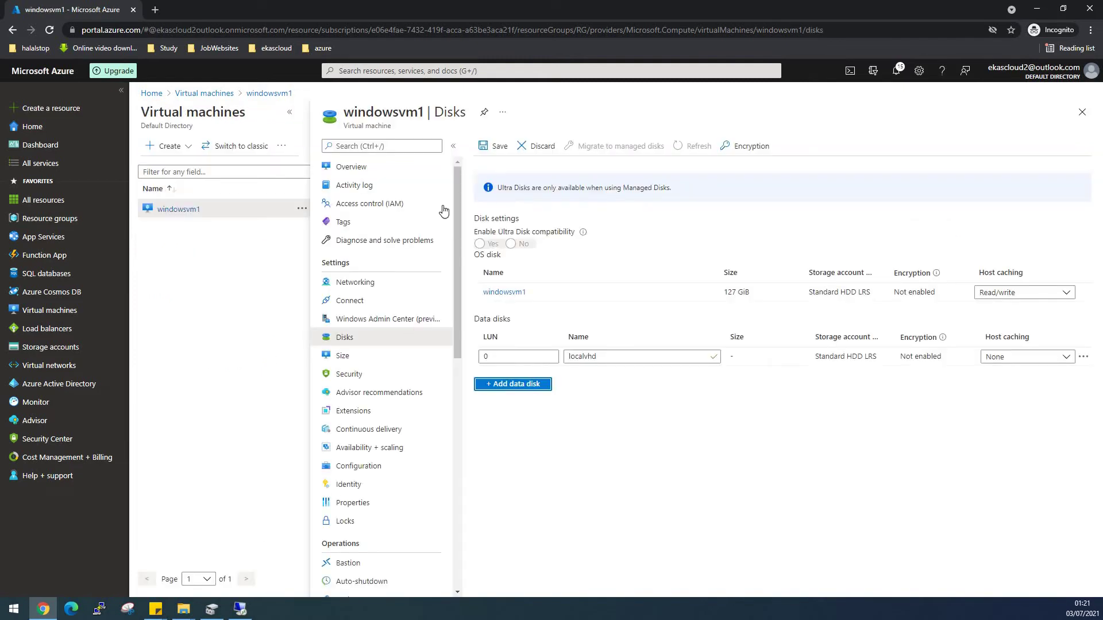
left_click(496, 147)
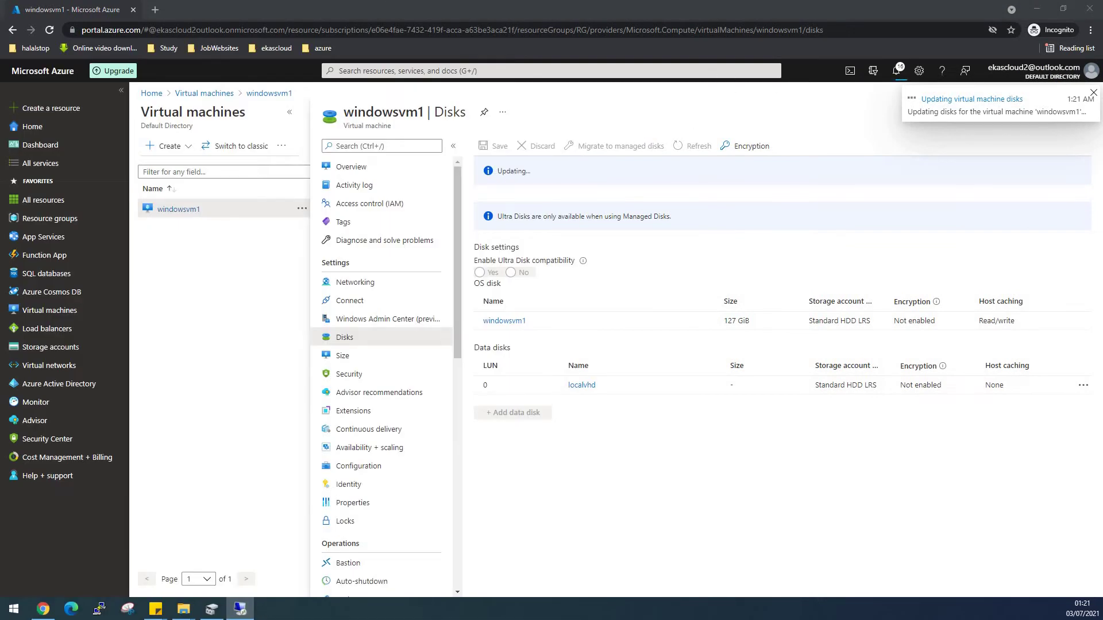
Refresh the remote This PC view to check New Volume (F:), then minimise the session.
key("alt+Tab")
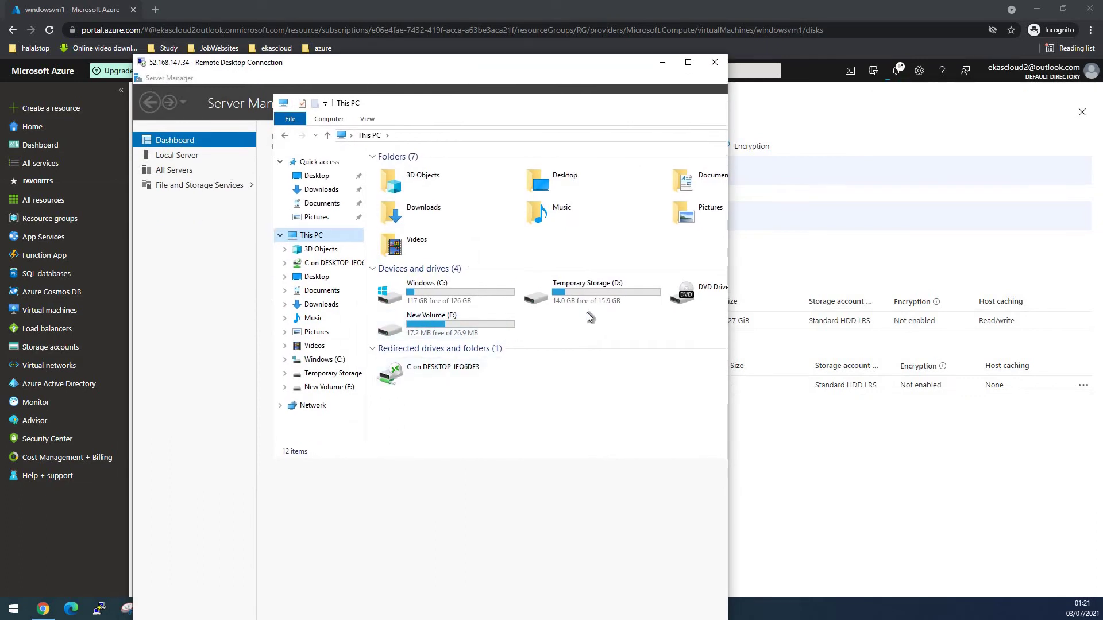
left_click(689, 62)
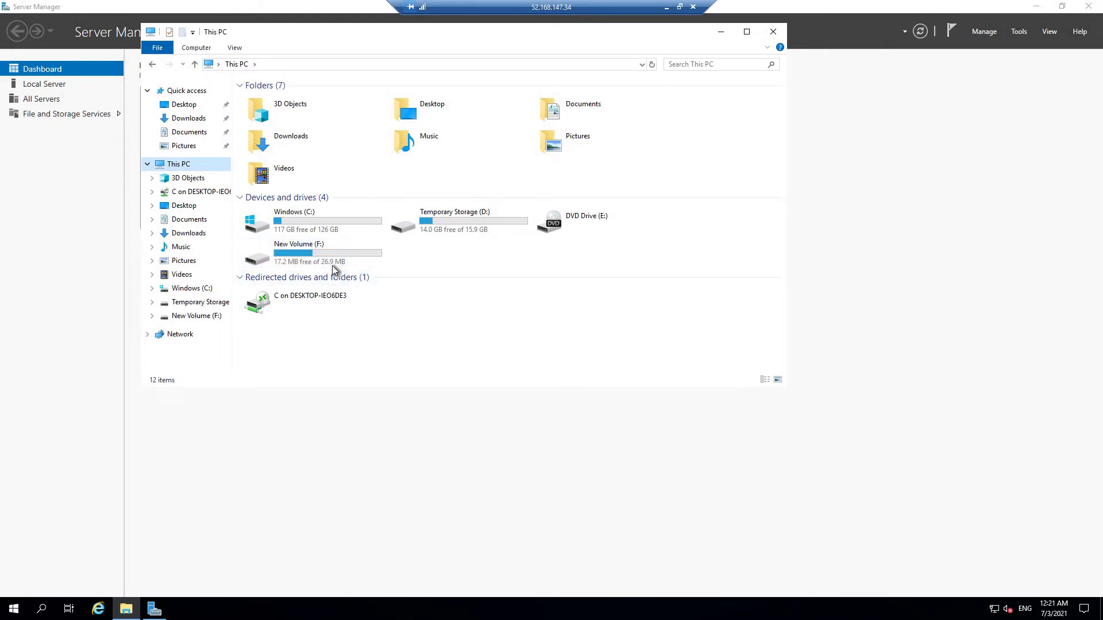
left_click(332, 266)
right_click(419, 265)
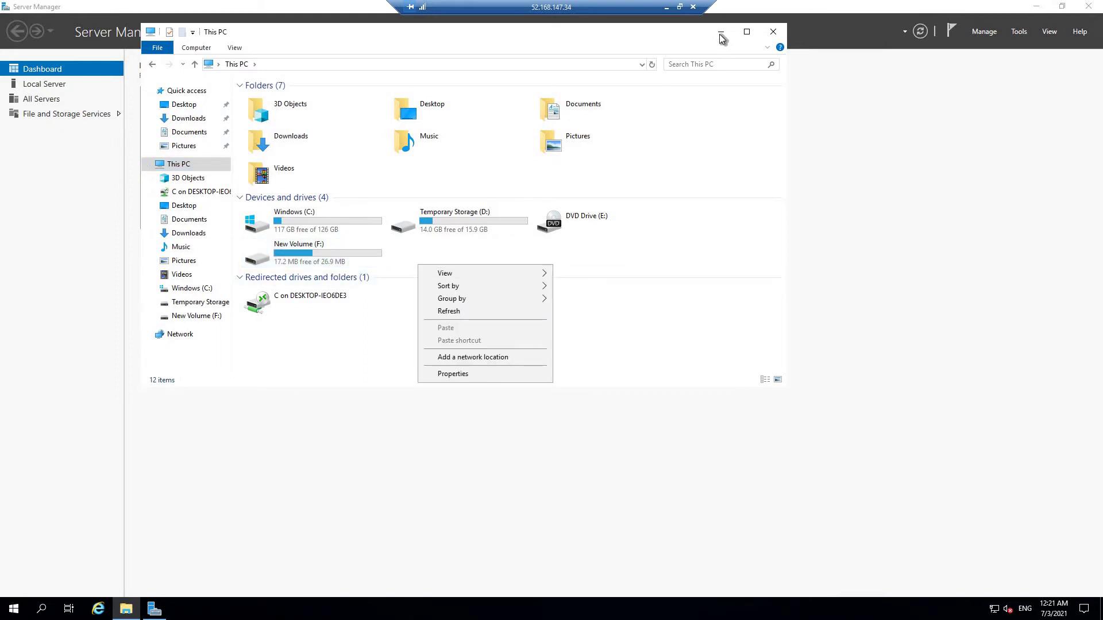
left_click(459, 312)
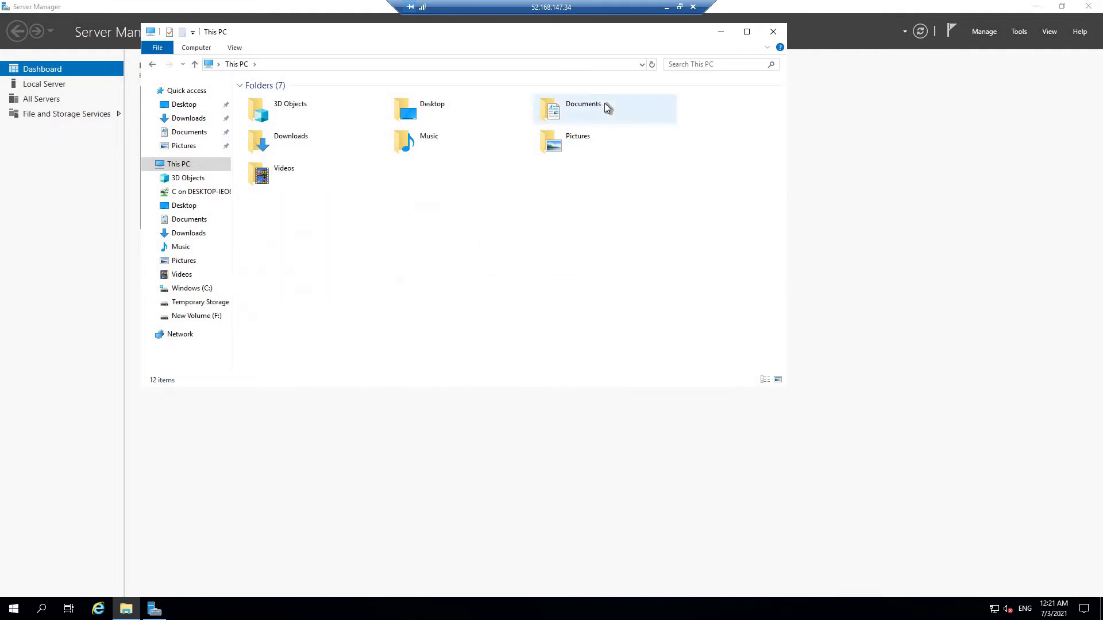
left_click(666, 9)
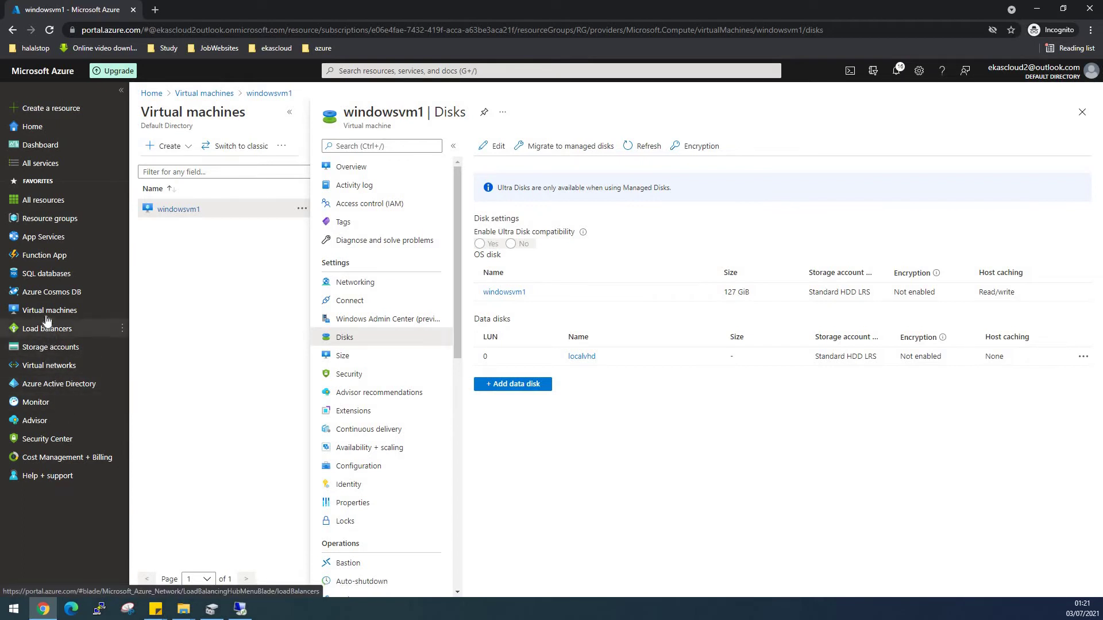
Start a new virtual machine in resource group RG named windowsvm2.
mouse_move(46, 313)
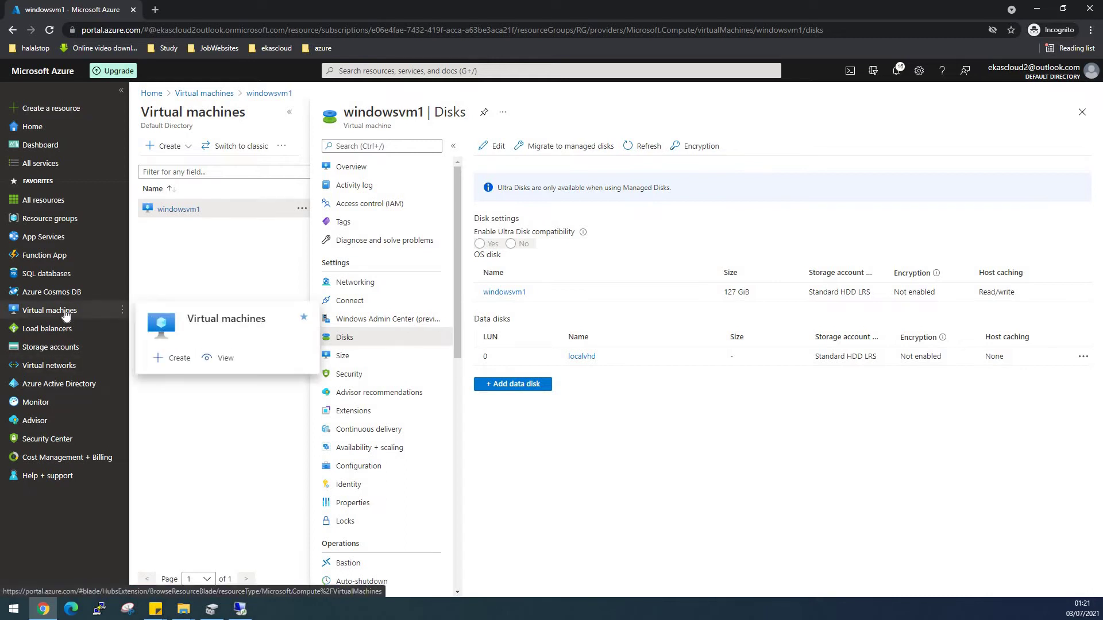
left_click(224, 356)
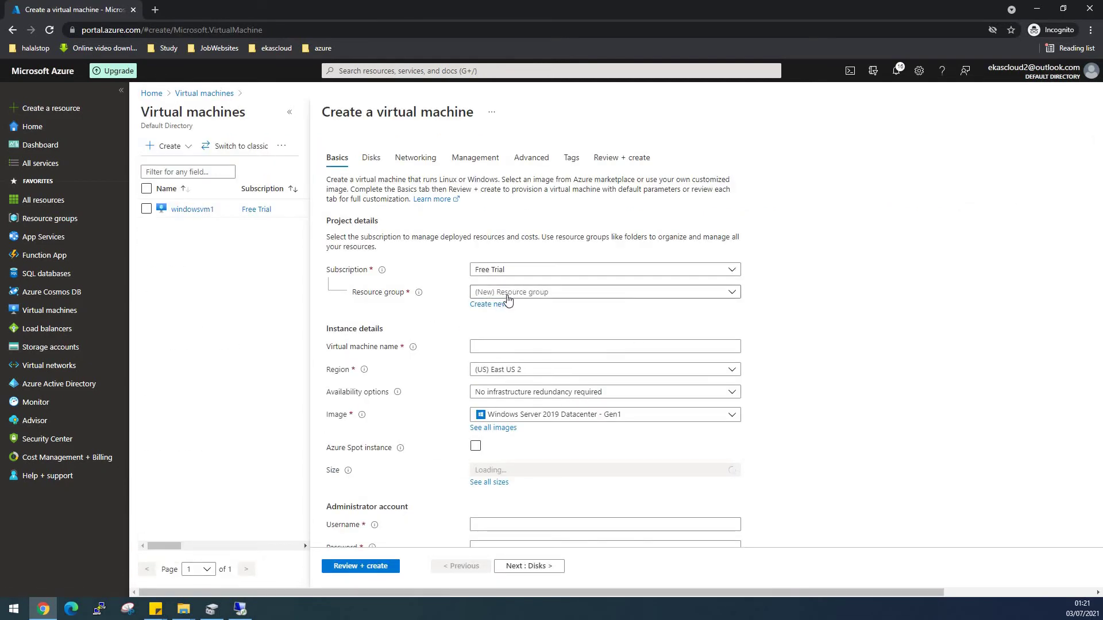
left_click(508, 293)
left_click(497, 349)
left_click(493, 349)
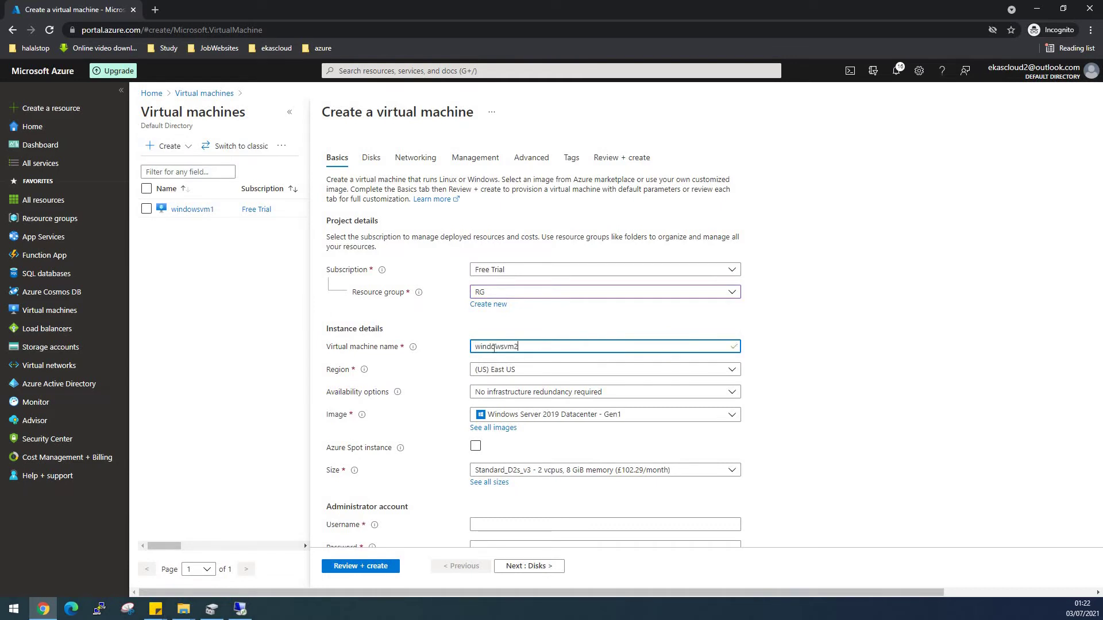
scroll(523, 486, "down", 1)
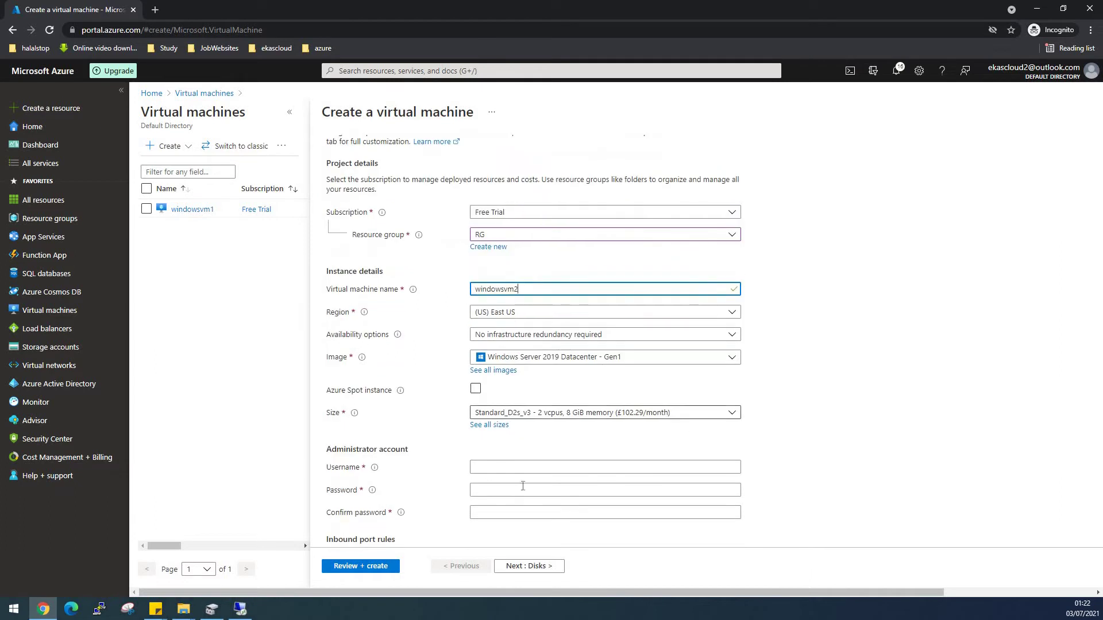
Enter the administrator username and password, and confirm the password.
left_click(510, 468)
type("d")
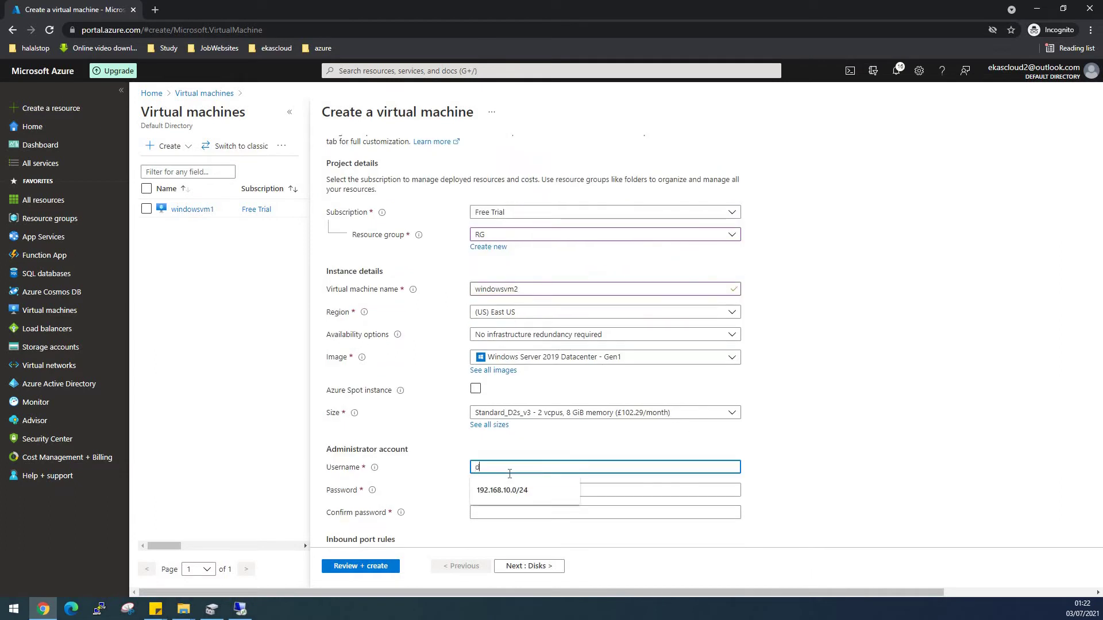
type("esktop")
key("Tab")
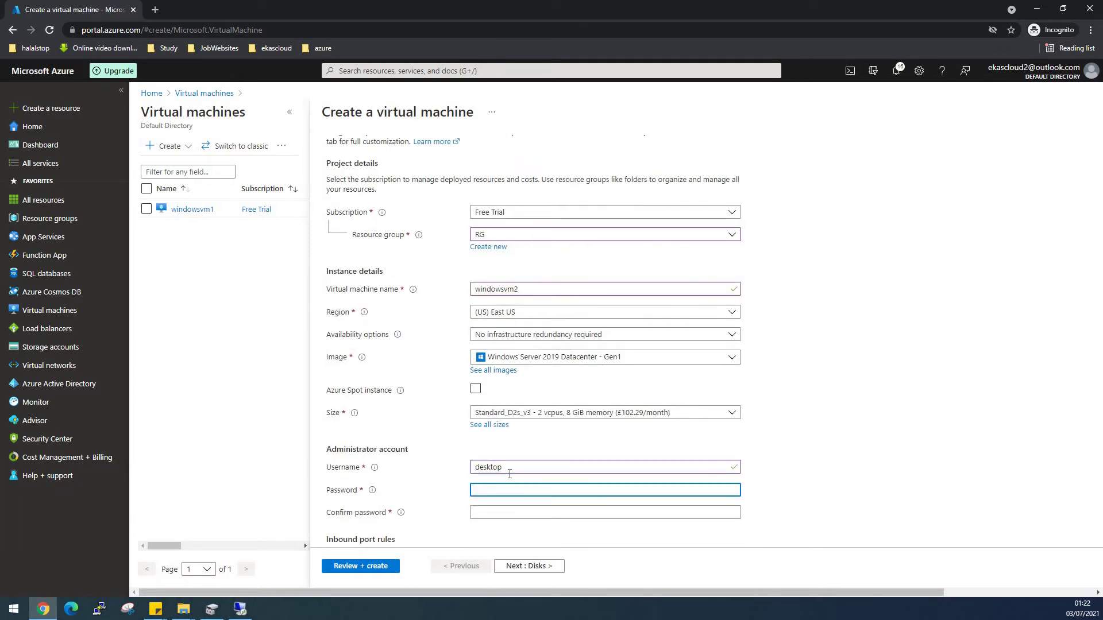
type("Pass")
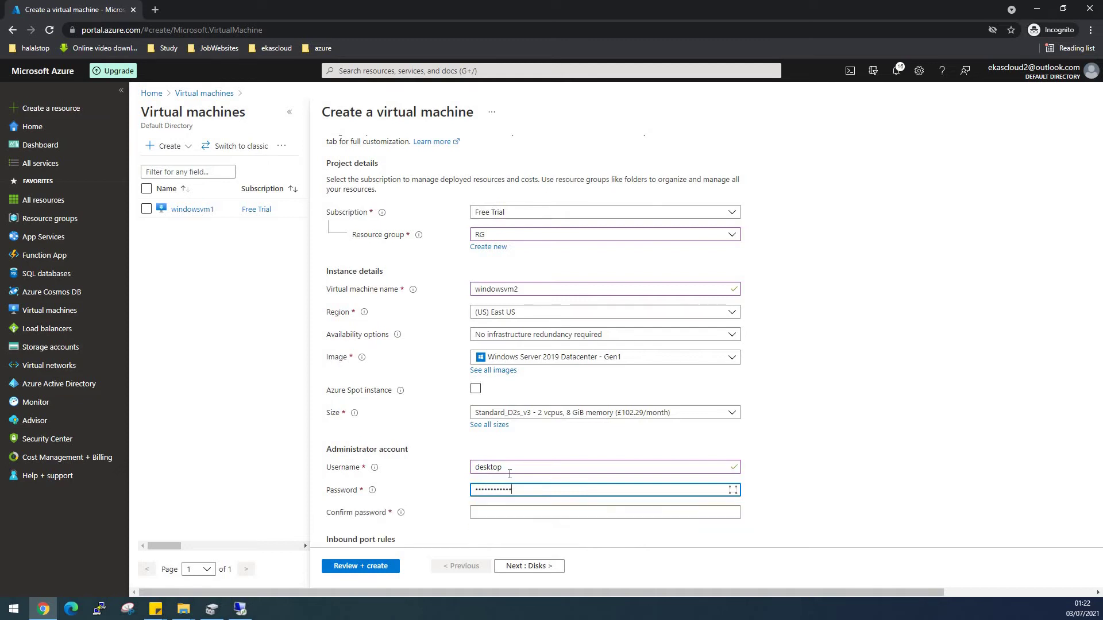
key("Tab")
type("Pas")
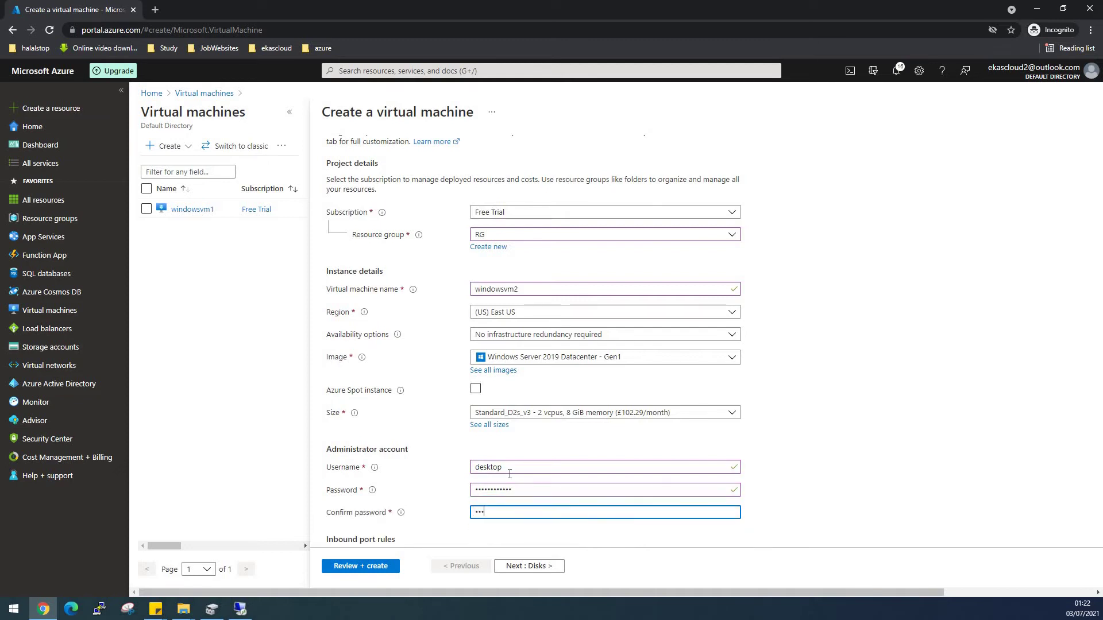
type("sword")
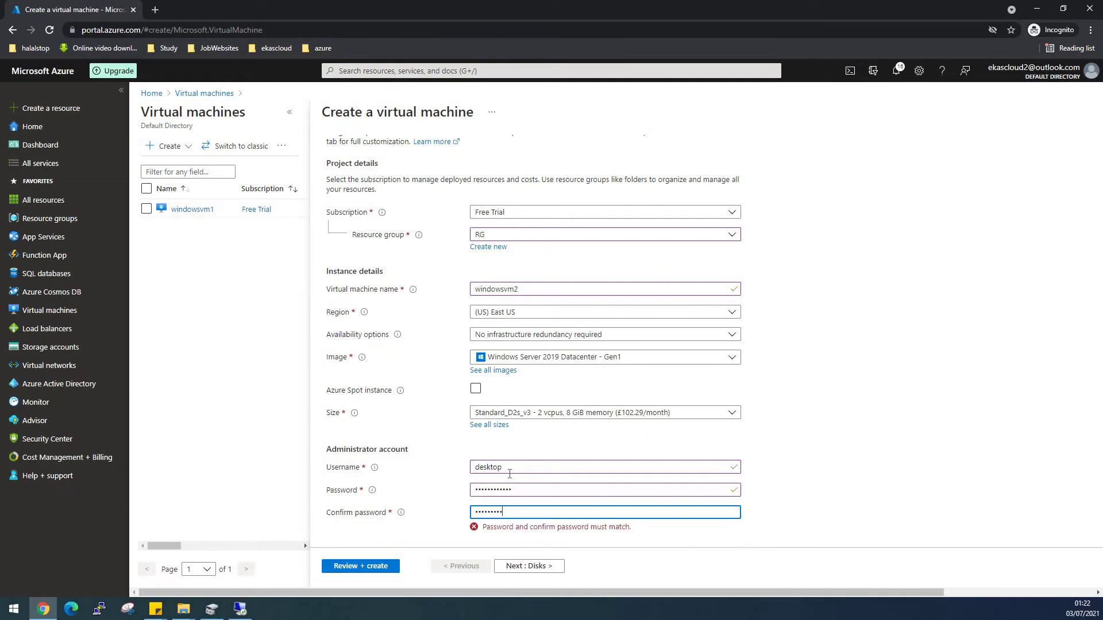
Use an existing Windows Server licence, confirm eligibility, and continue to Disks.
scroll(964, 467, "down", 3)
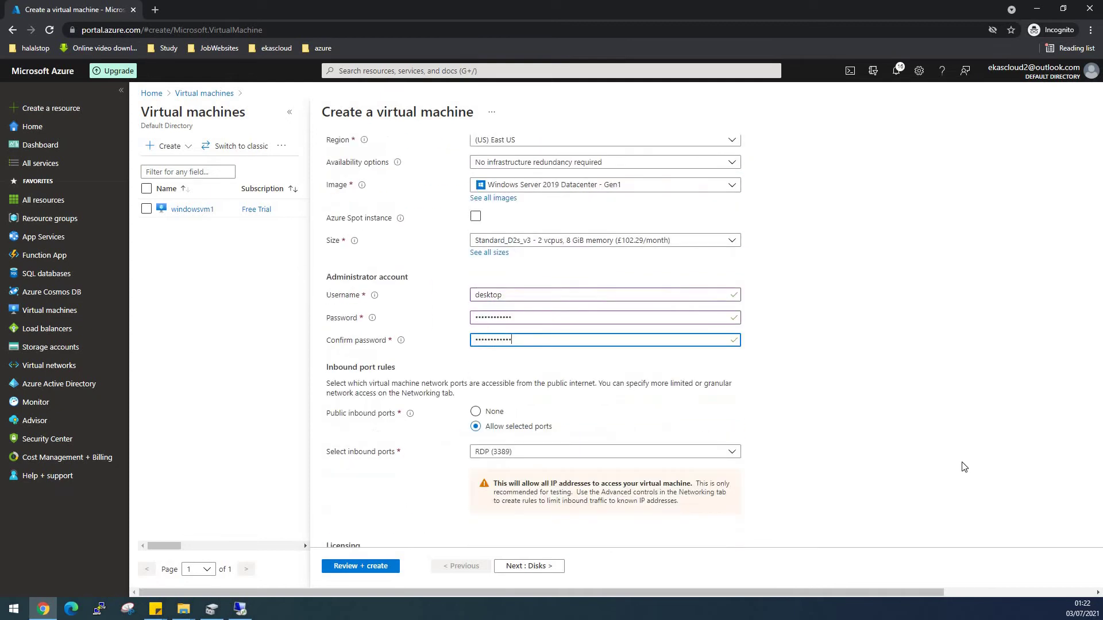
scroll(406, 502, "down", 2)
left_click(476, 479)
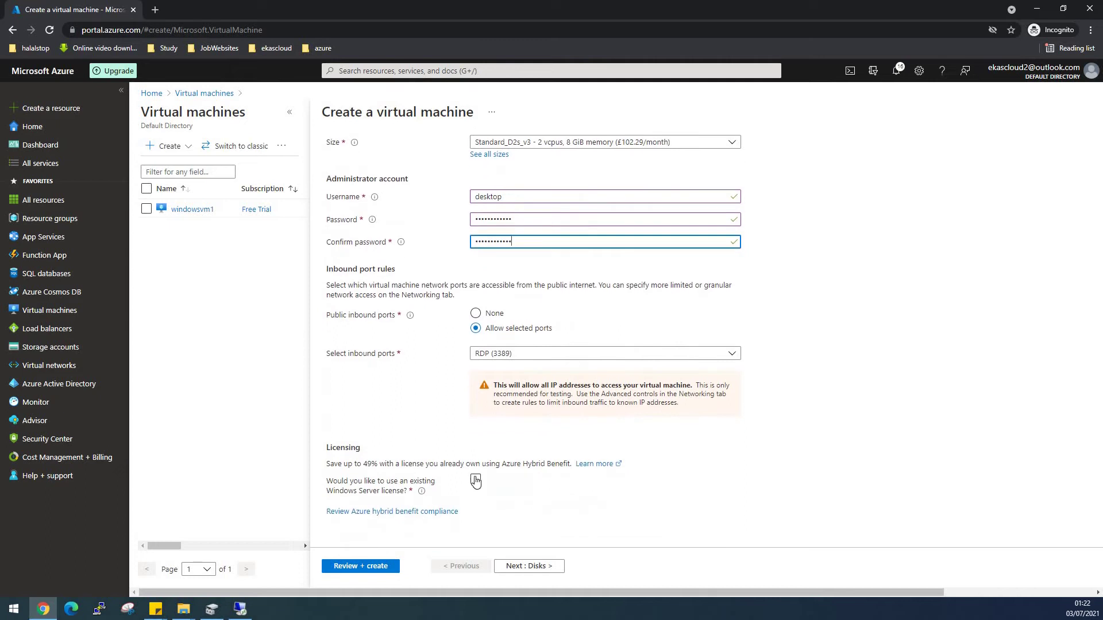
left_click(332, 511)
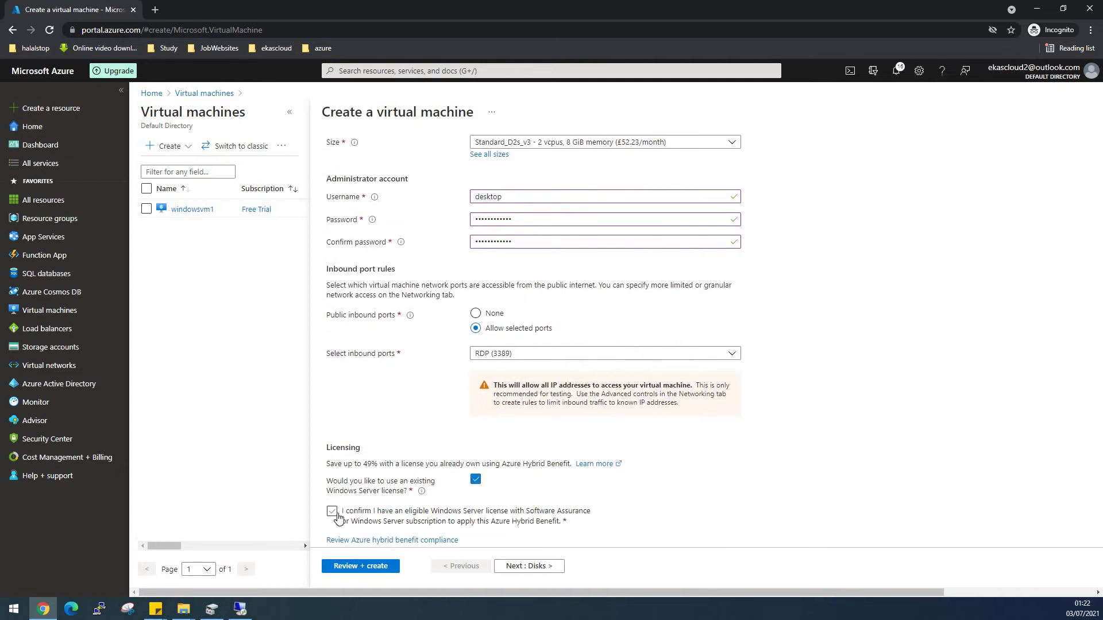
left_click(520, 567)
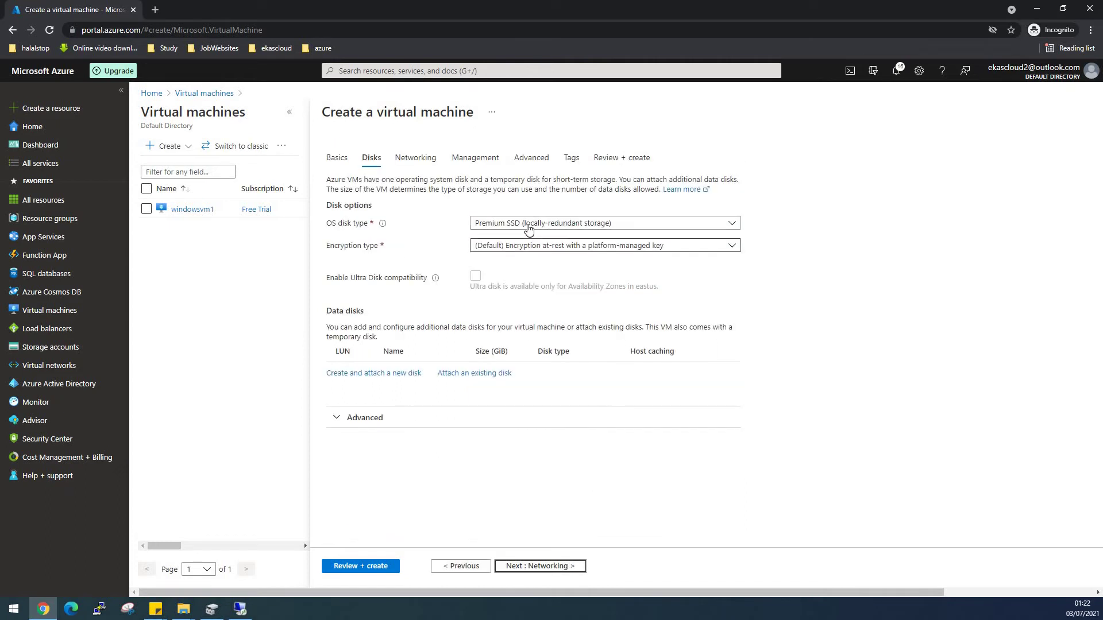
Make windowsvm2's OS disk Standard HDD and unmanaged, stored in storage account vmstorage2022.
left_click(528, 224)
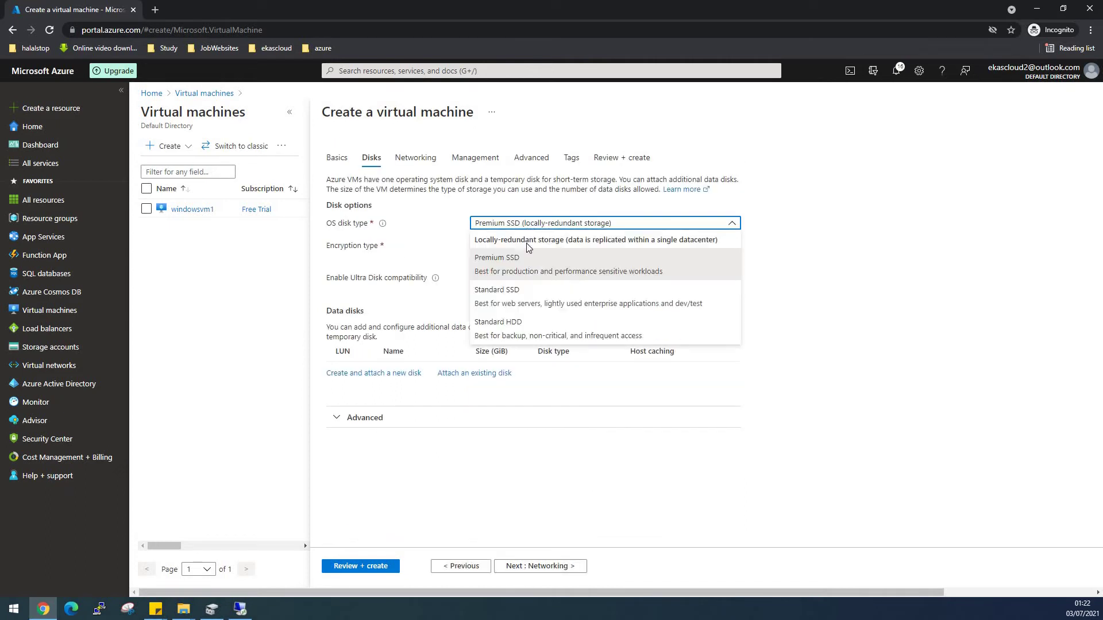
left_click(511, 333)
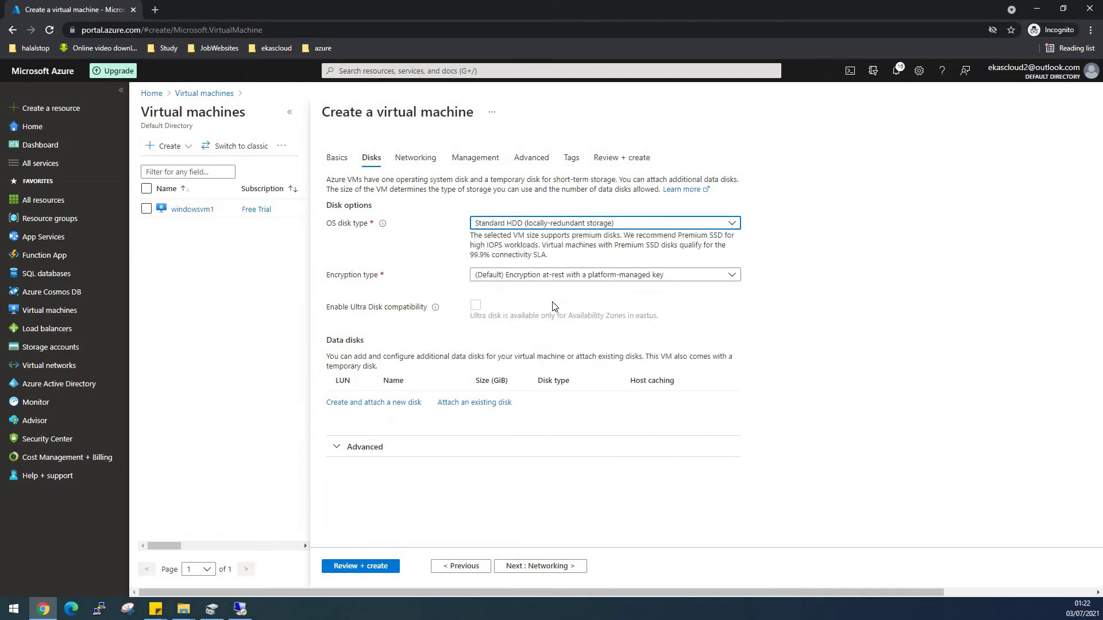
left_click(397, 458)
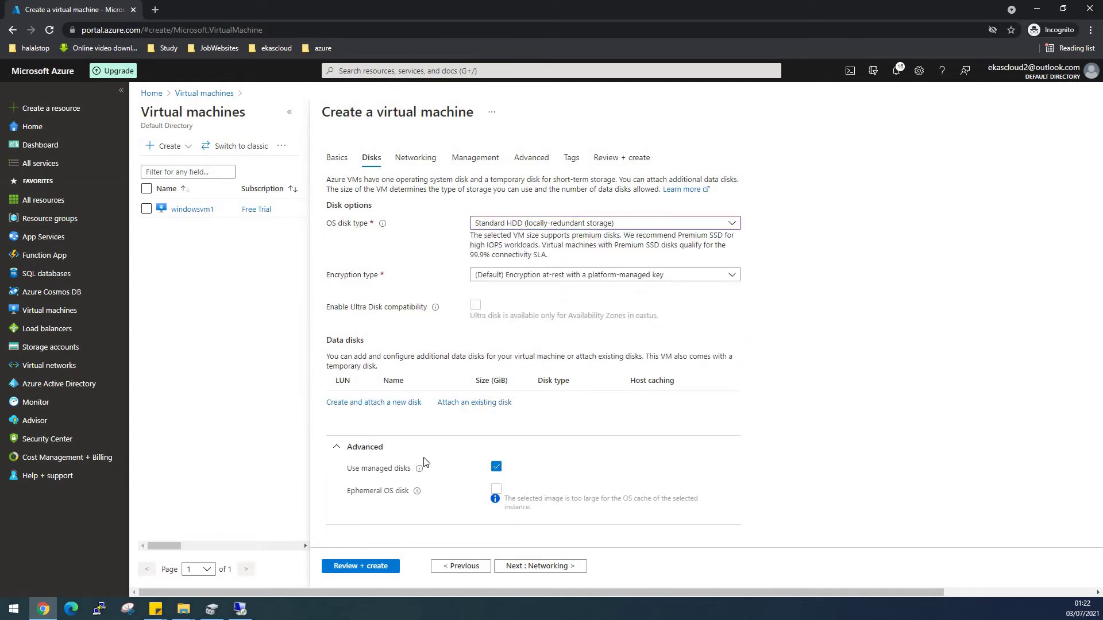
left_click(495, 467)
scroll(496, 473, "down", 1)
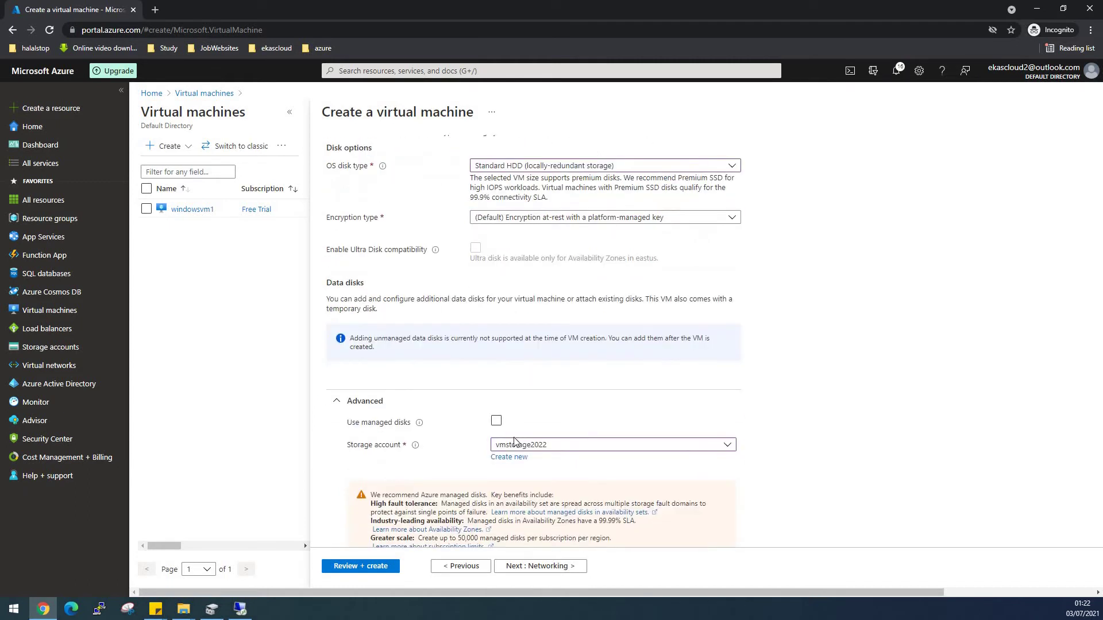
scroll(522, 446, "down", 2)
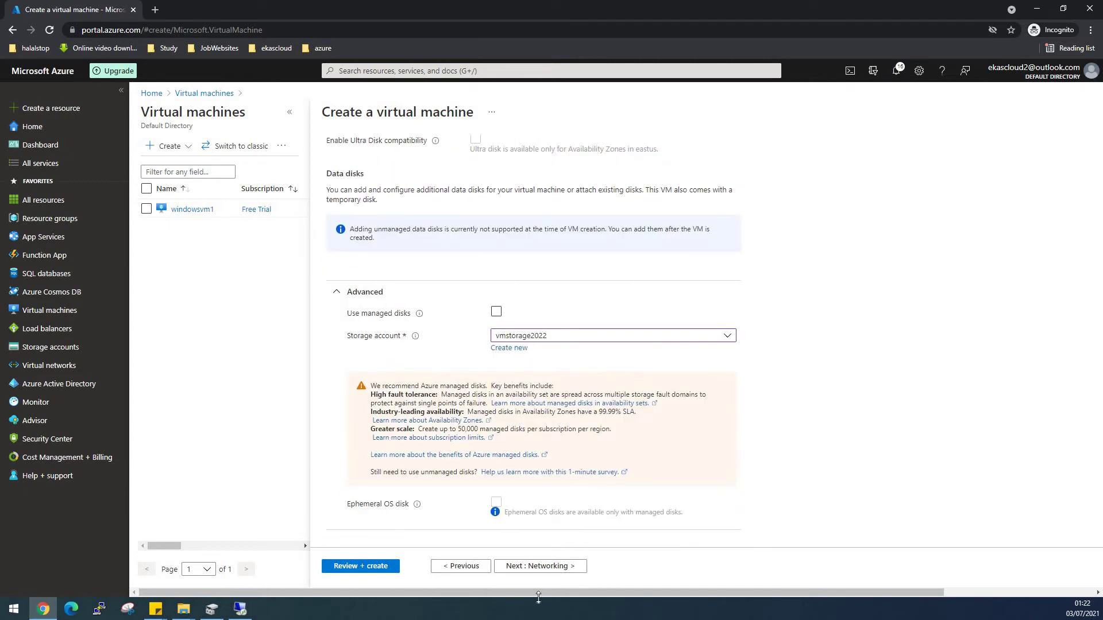
Pass the networking settings and turn boot diagnostics off, leaving the basic security plan unticked.
left_click(564, 569)
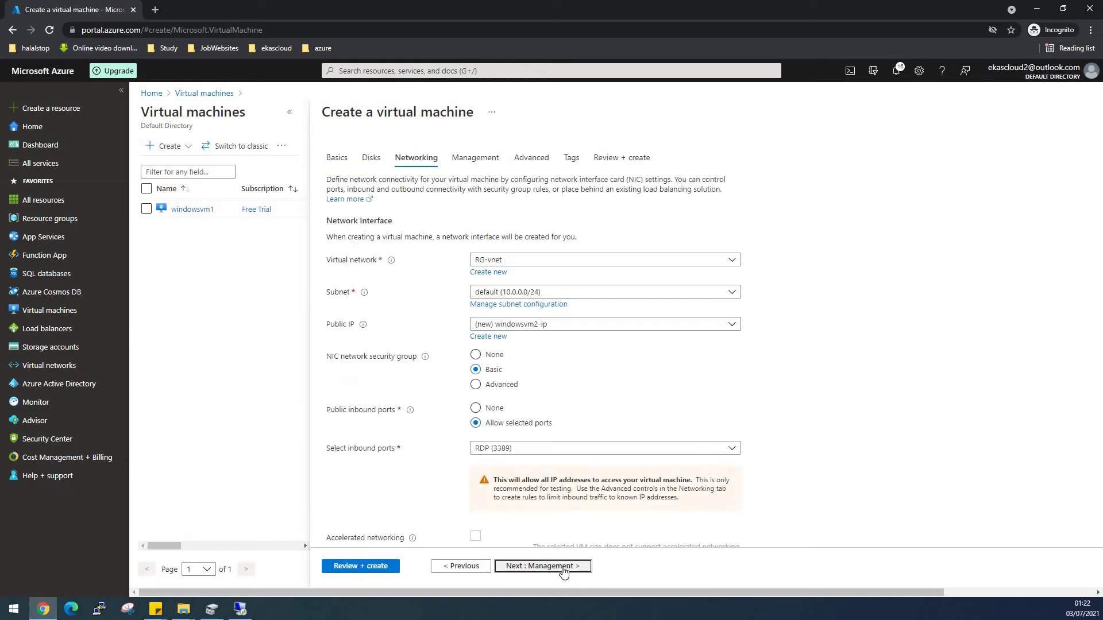
left_click(565, 570)
left_click(477, 251)
left_click(480, 255)
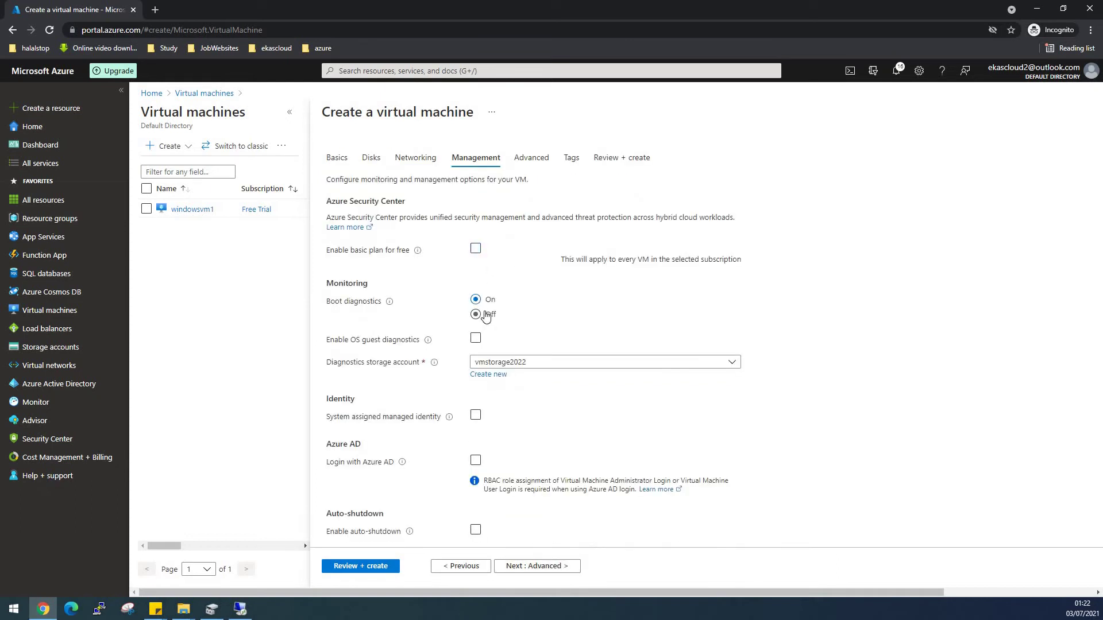
left_click(486, 313)
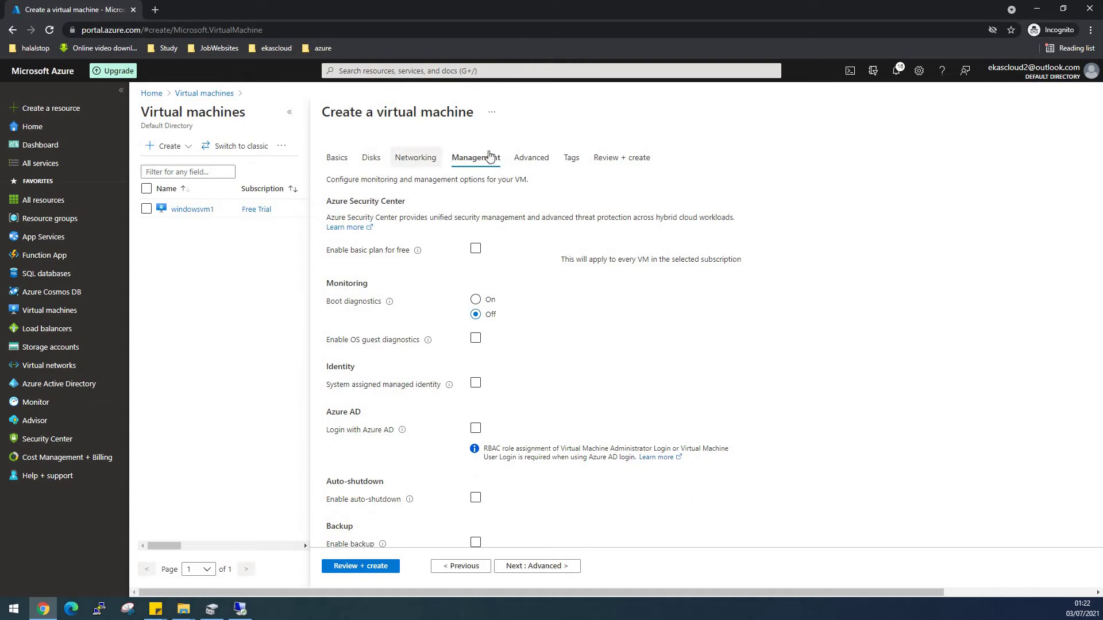
scroll(547, 488, "down", 2)
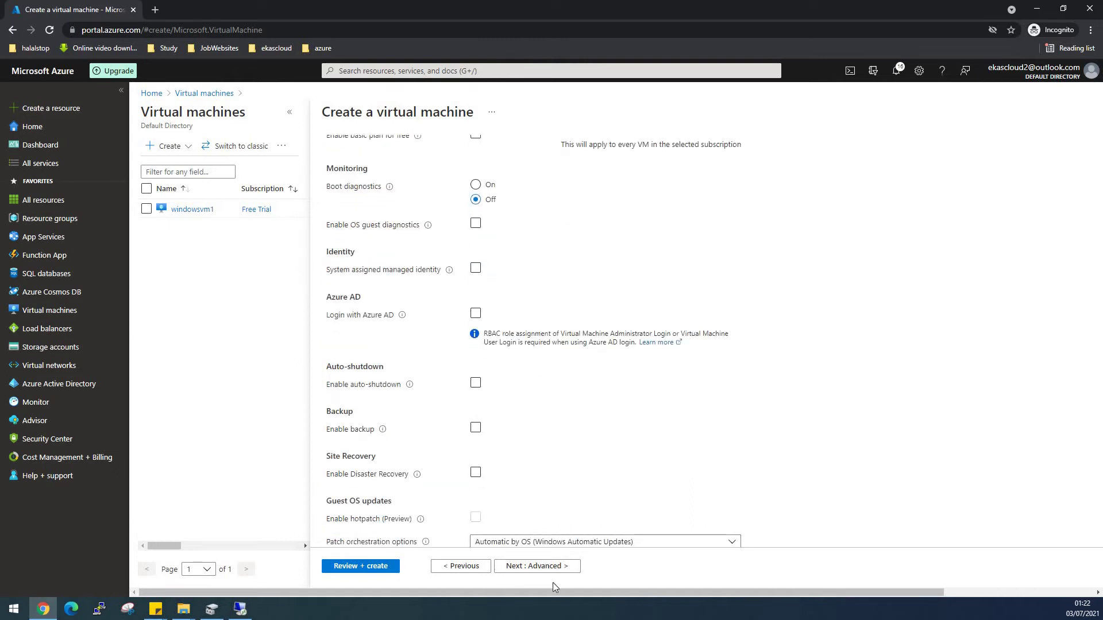
scroll(553, 583, "down", 1)
scroll(552, 529, "down", 2)
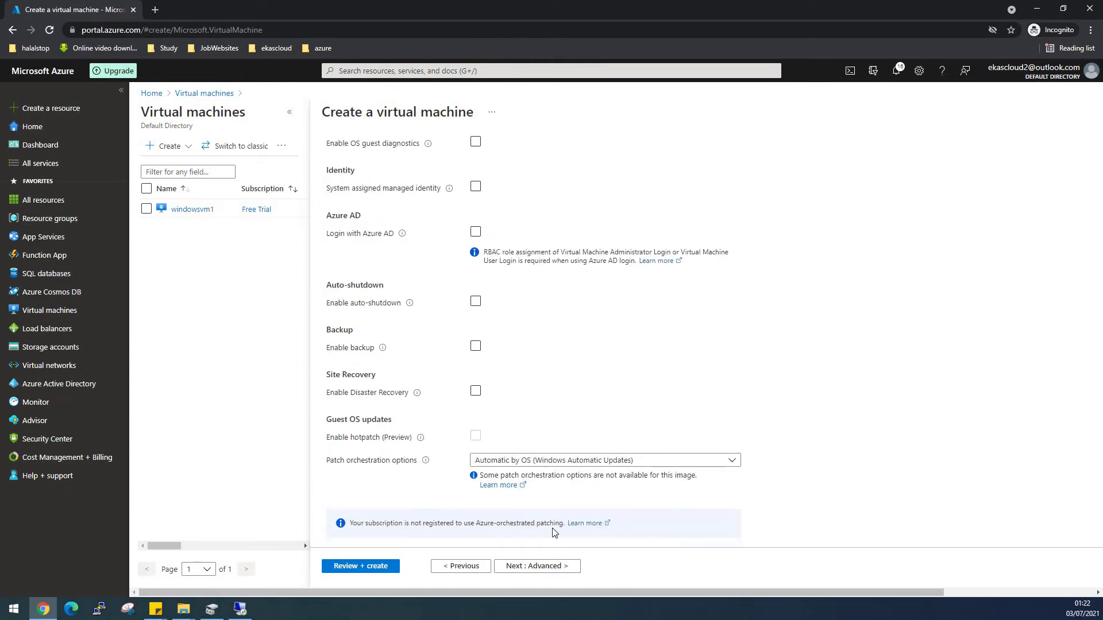
Proceed through Advanced and Tags to Review + create, then create windowsvm2 once validation passes.
left_click(562, 567)
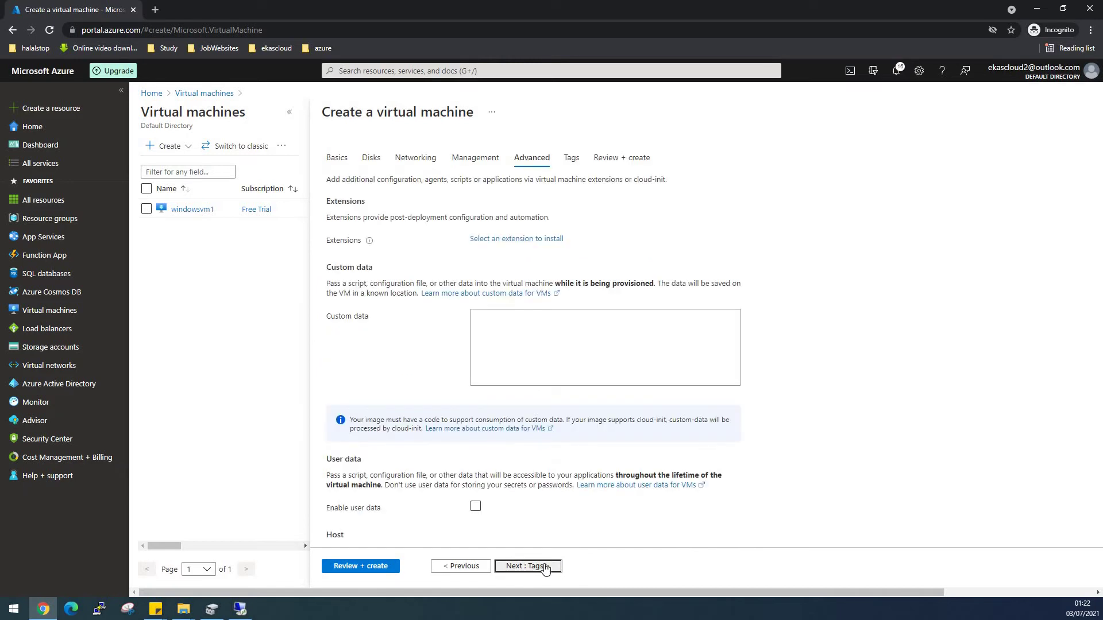
left_click(546, 568)
left_click(351, 567)
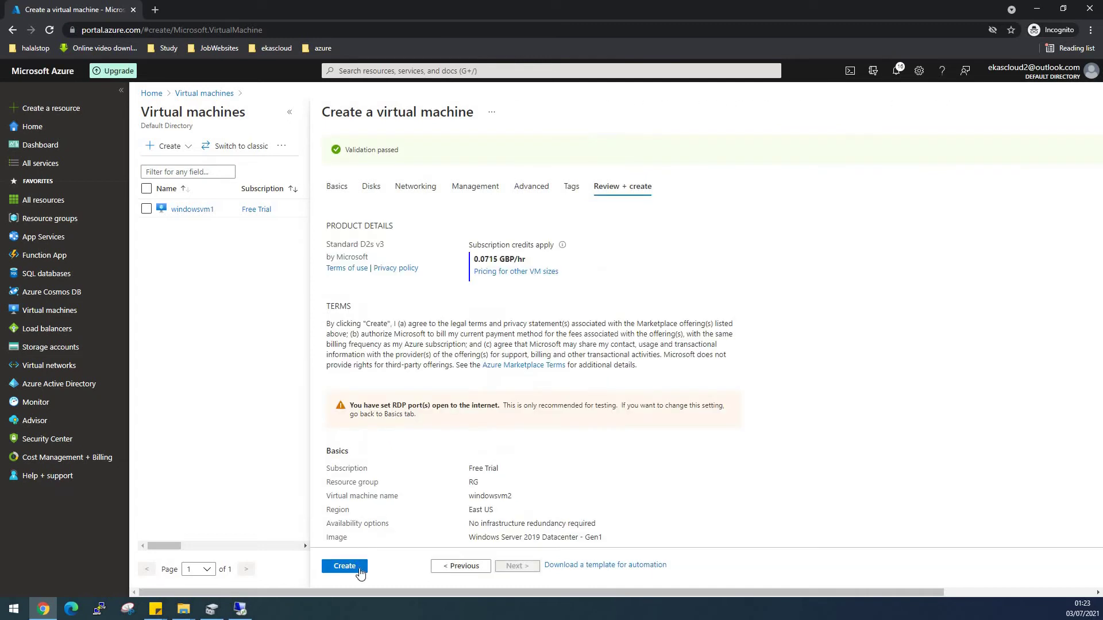
left_click(353, 569)
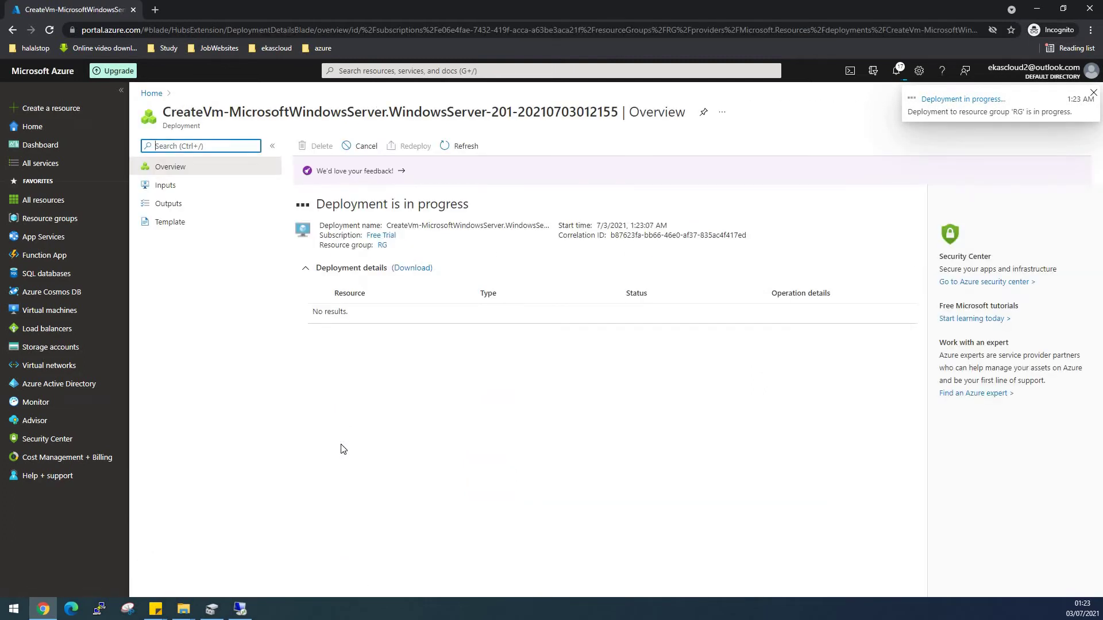
Create file share 'sharefolder' with a 1 GiB quota in storage account vmstorage2022.
left_click(52, 352)
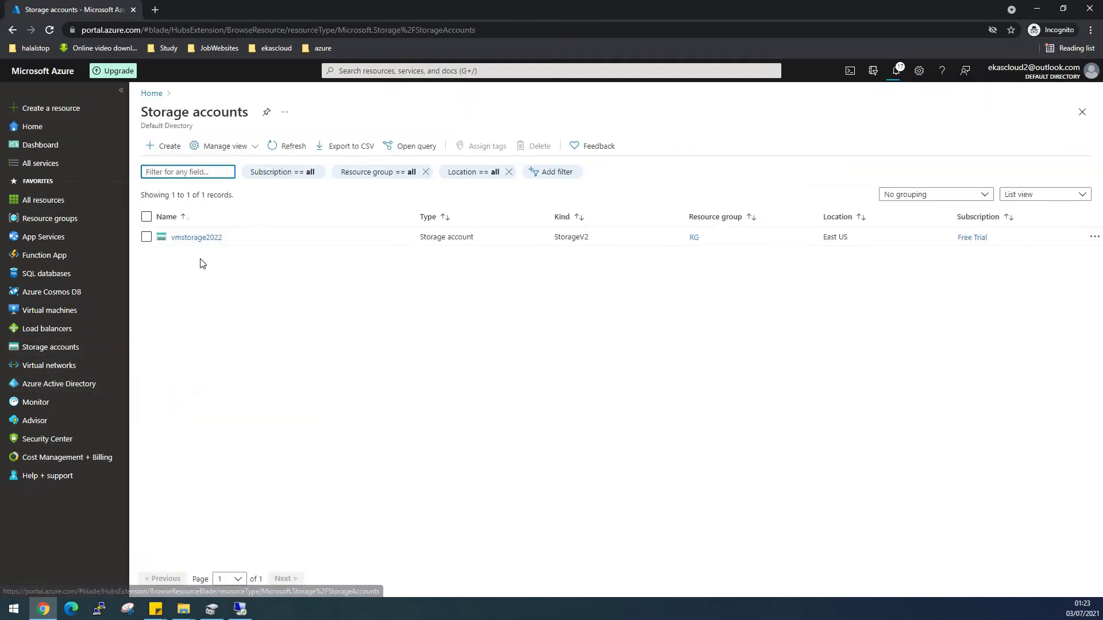
left_click(195, 237)
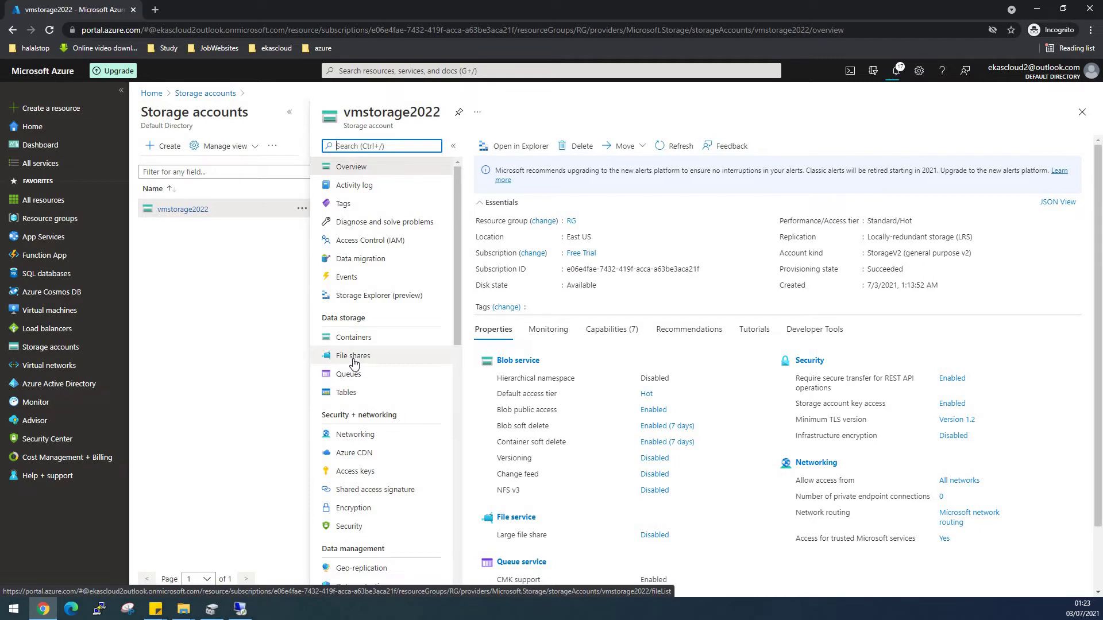
left_click(354, 360)
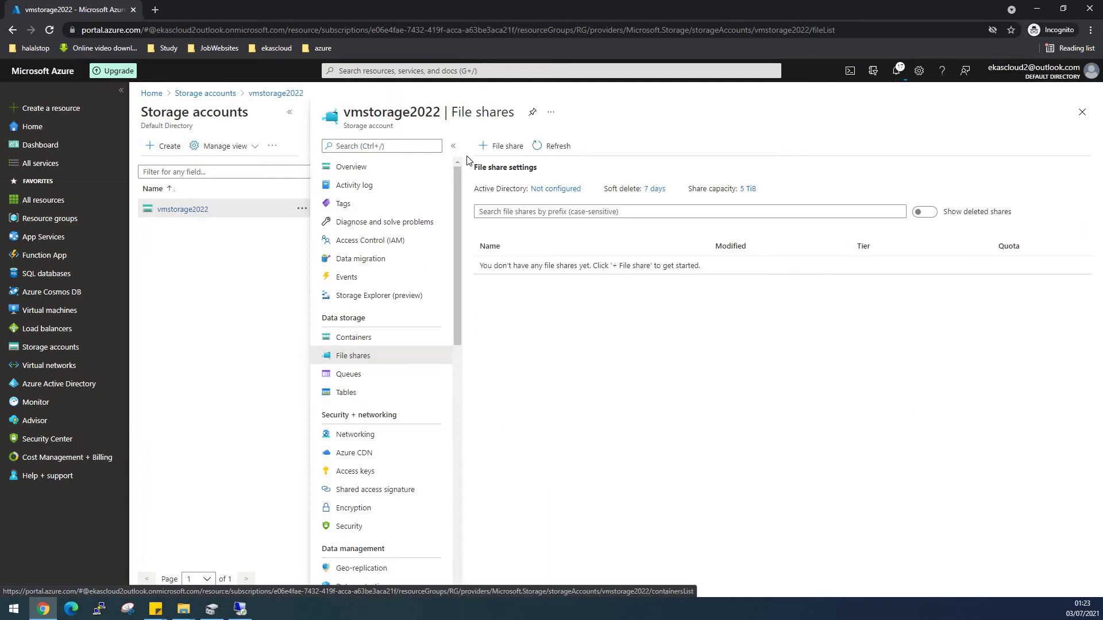
left_click(499, 147)
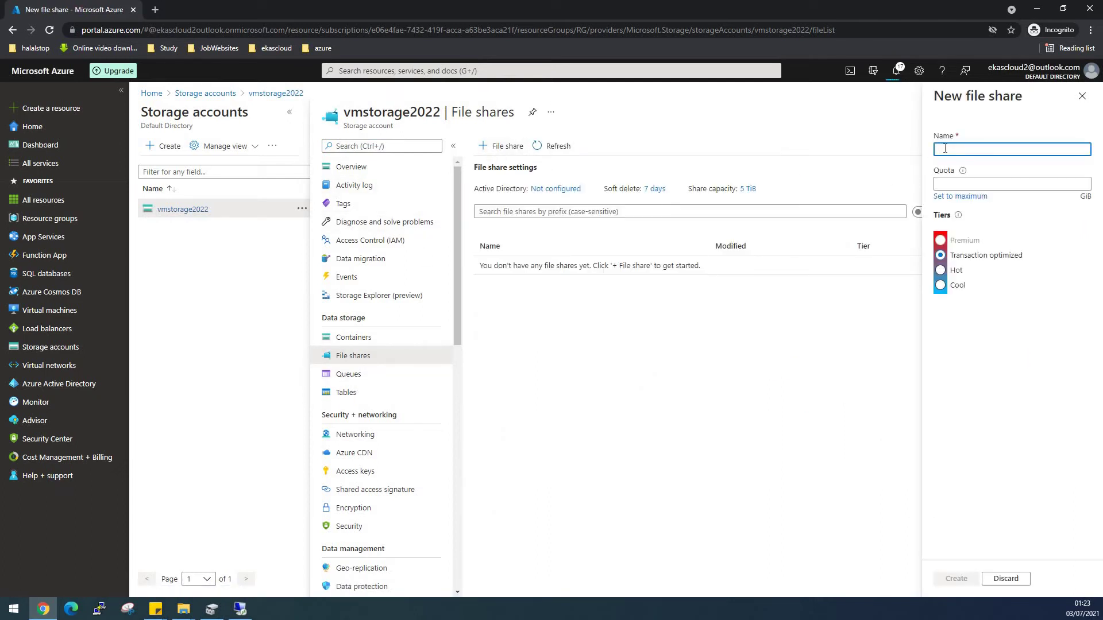
type("sharefold")
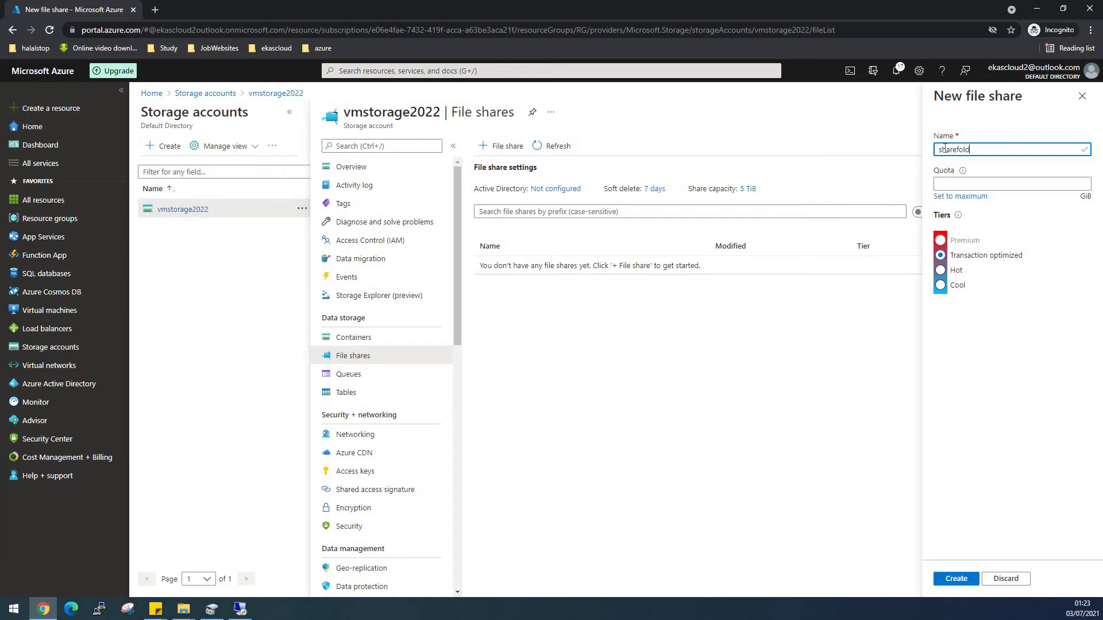
type("er")
left_click(965, 182)
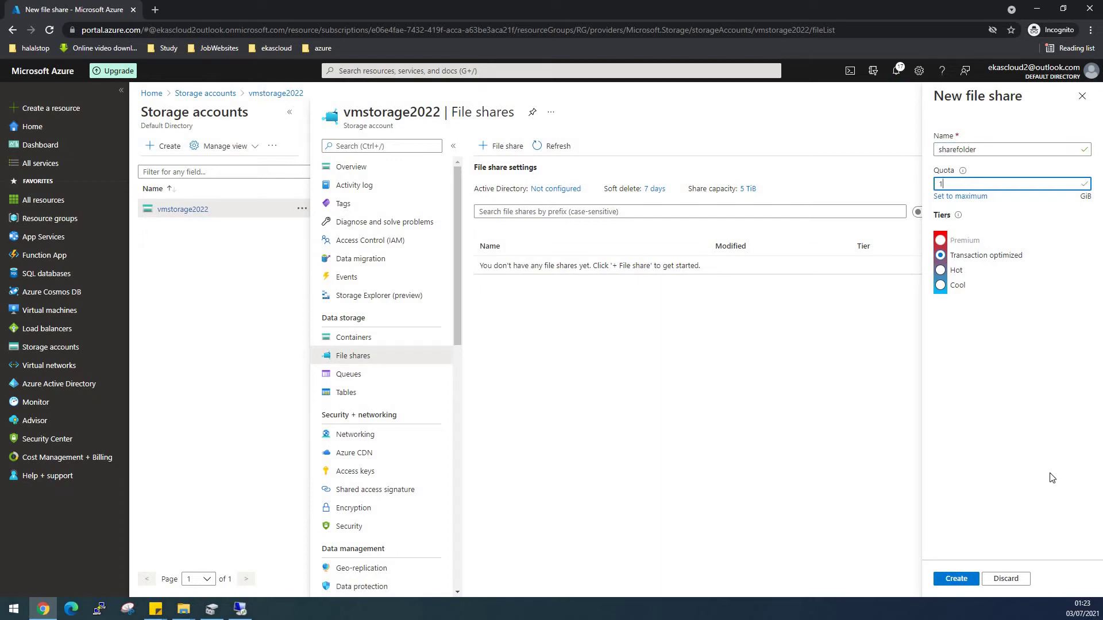
left_click(956, 579)
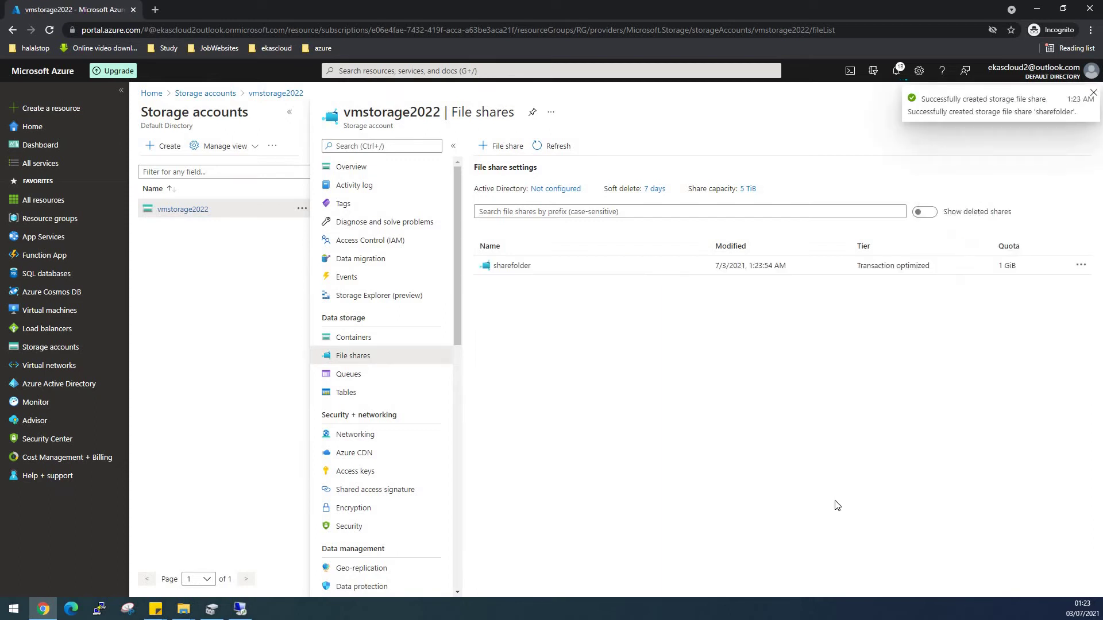
Open sharefolder, then follow the in-progress windowsvm2 deployment from Notifications to its overview.
left_click(523, 270)
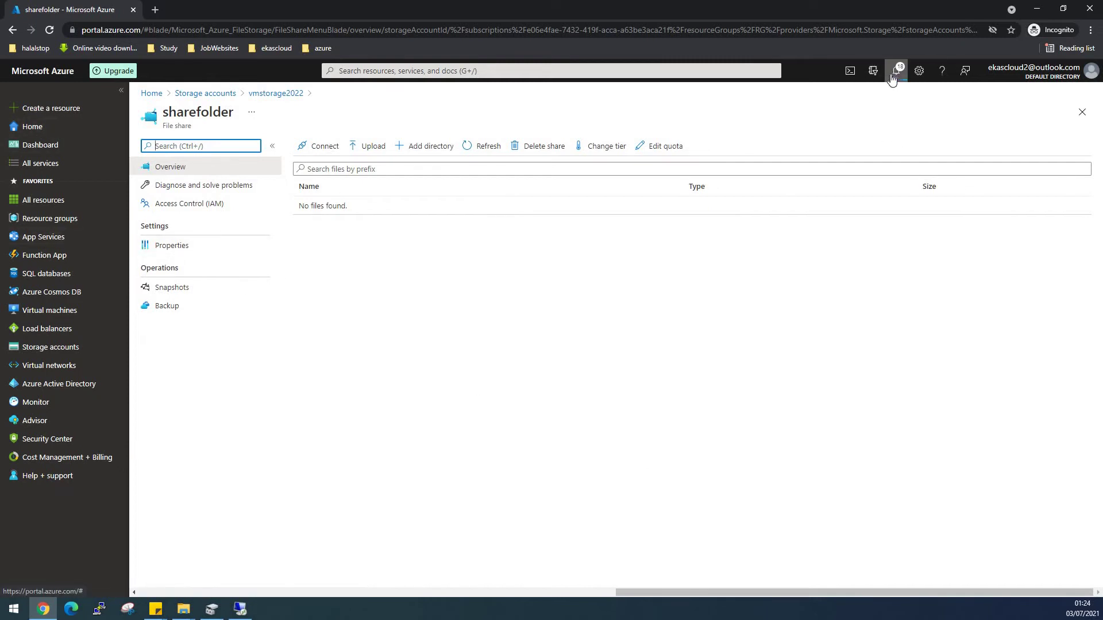
left_click(47, 310)
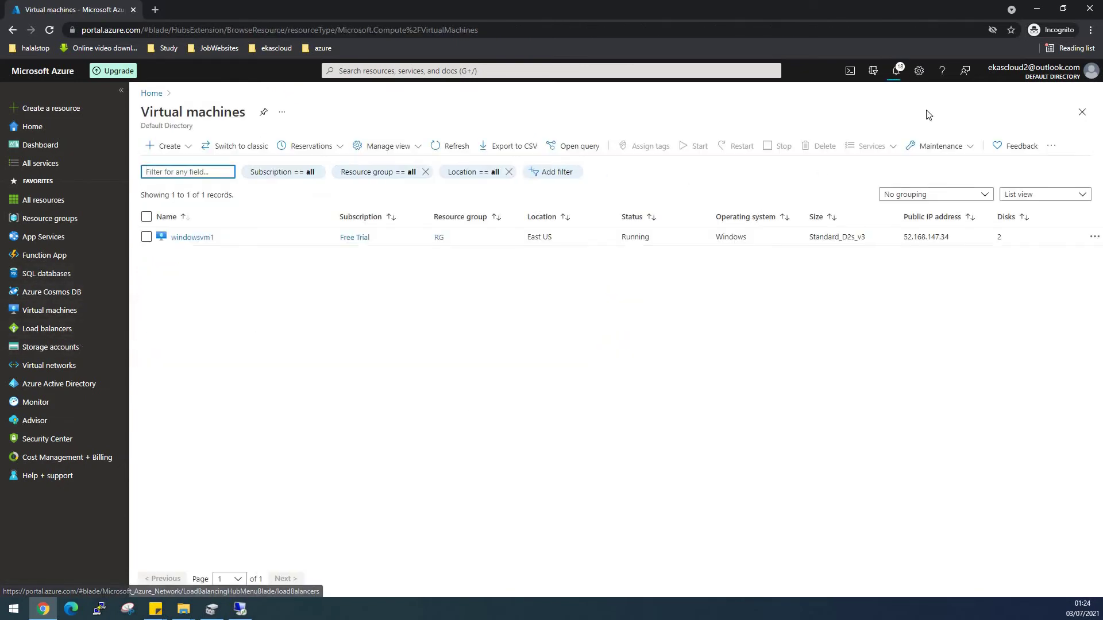
left_click(898, 71)
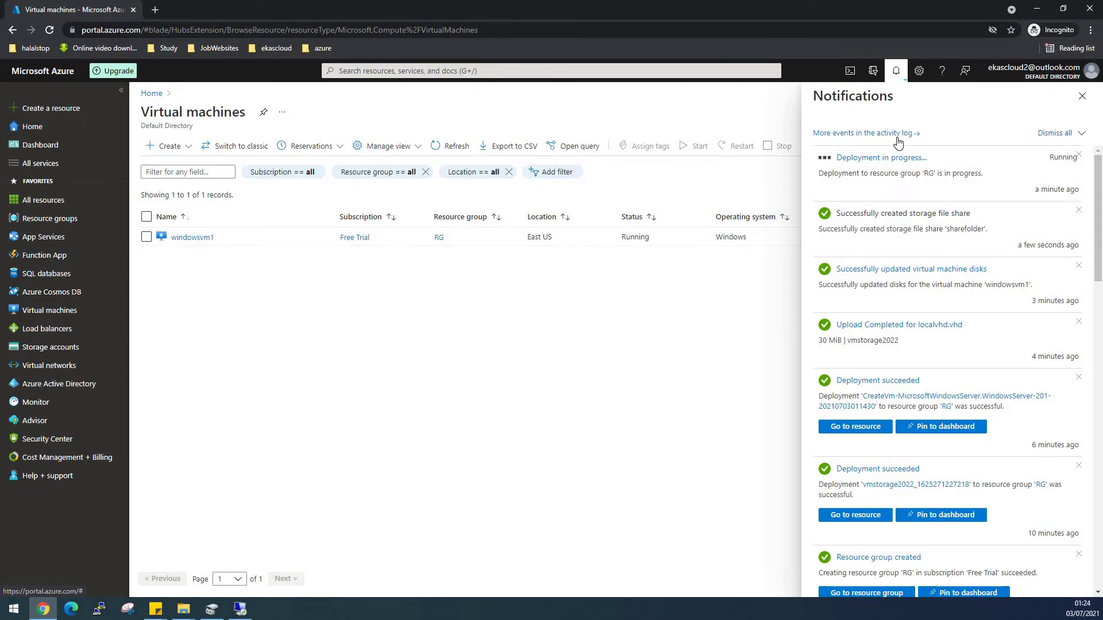
left_click(867, 175)
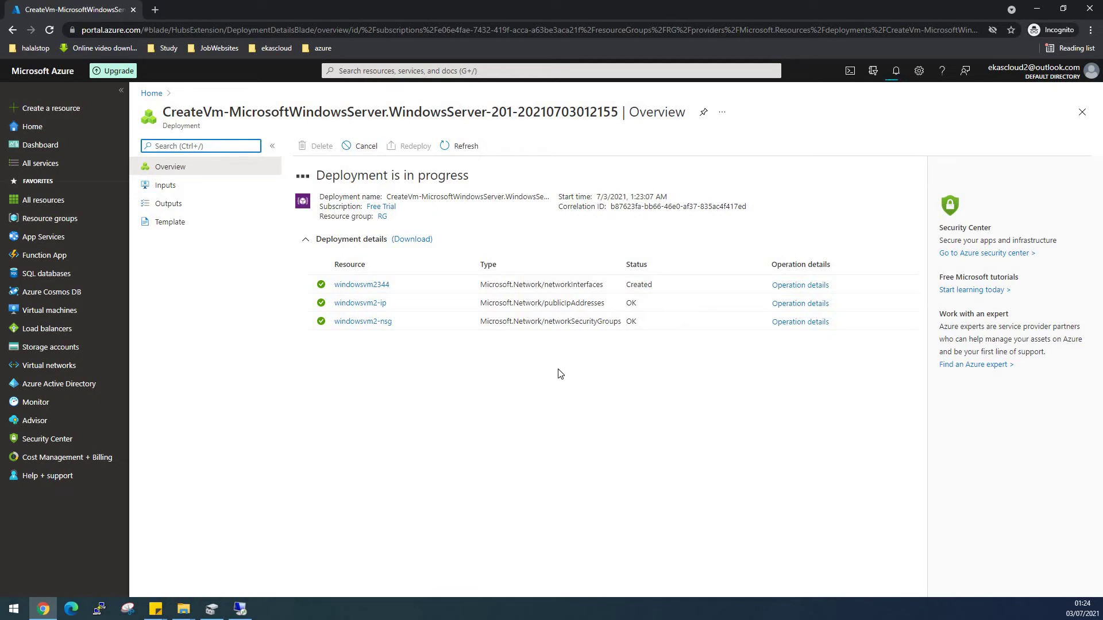
left_click(550, 403)
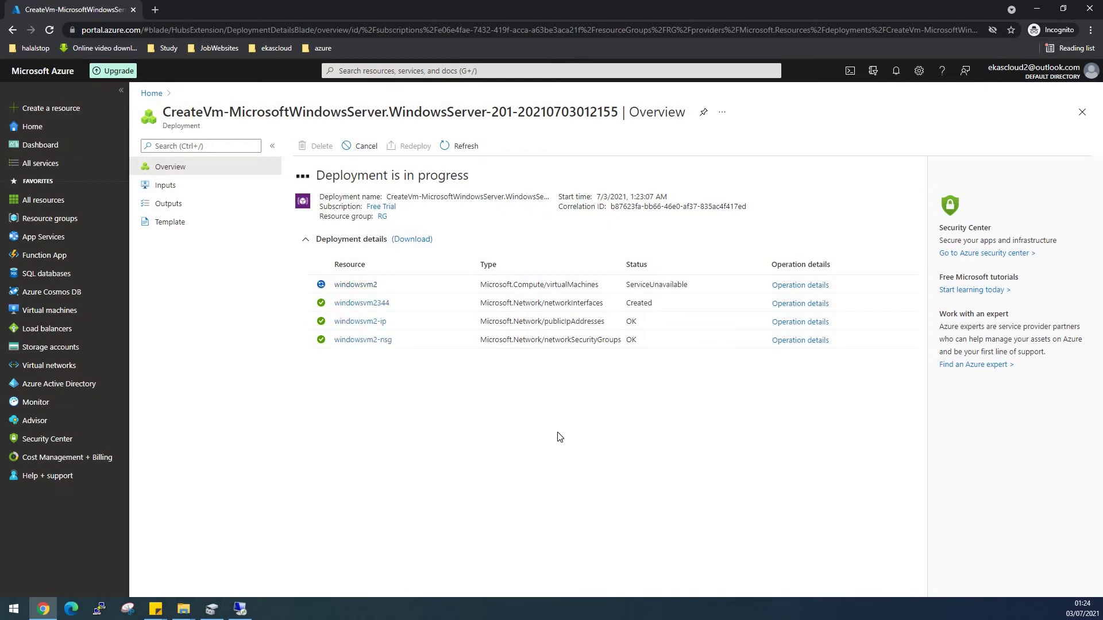
left_click(240, 609)
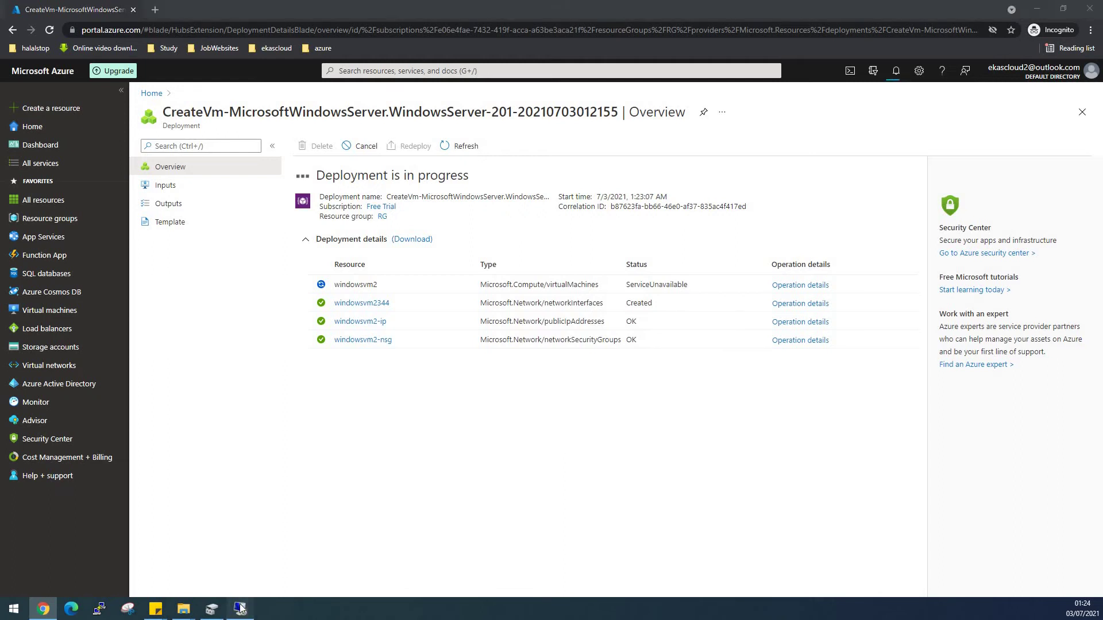
left_click(361, 526)
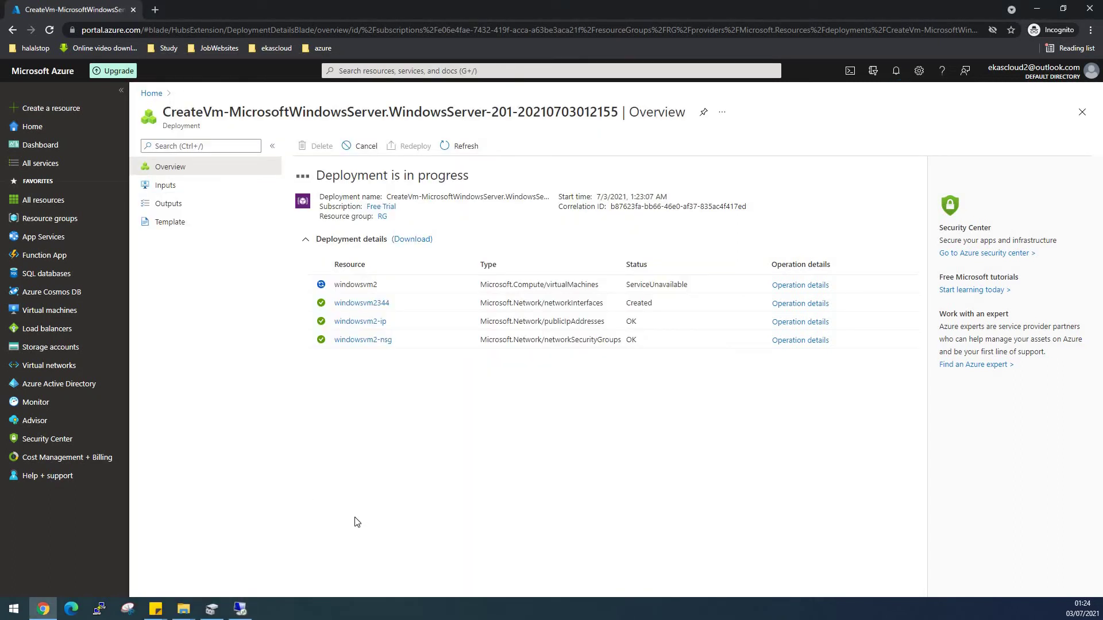
Close Disk Management, maximise the remote session, close its Server Manager, then minimise it.
left_click(212, 609)
left_click(1086, 7)
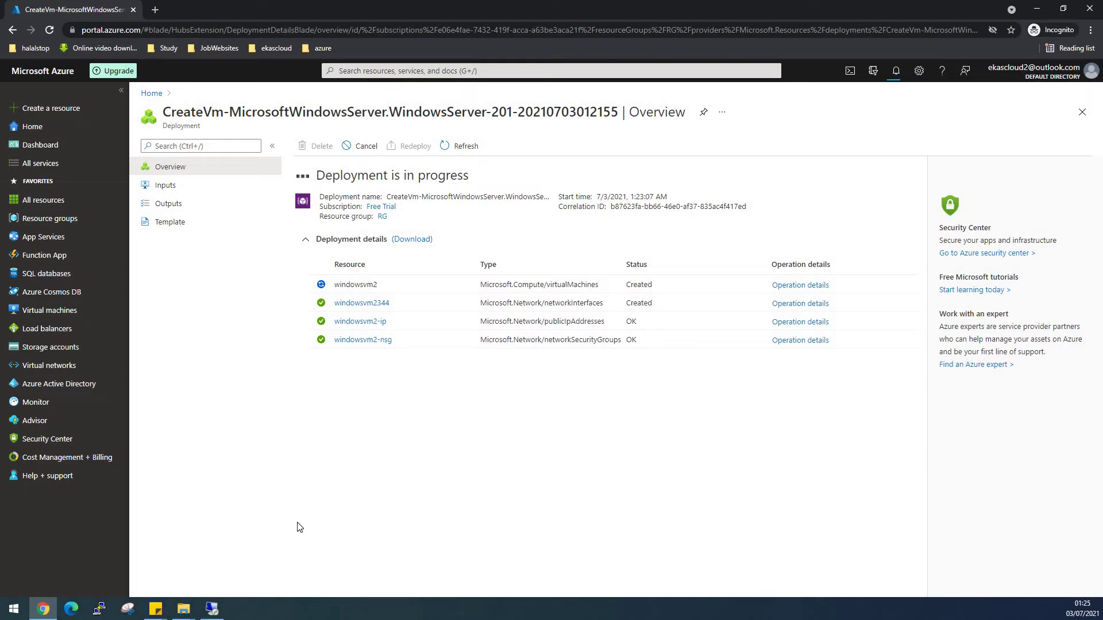
left_click(212, 609)
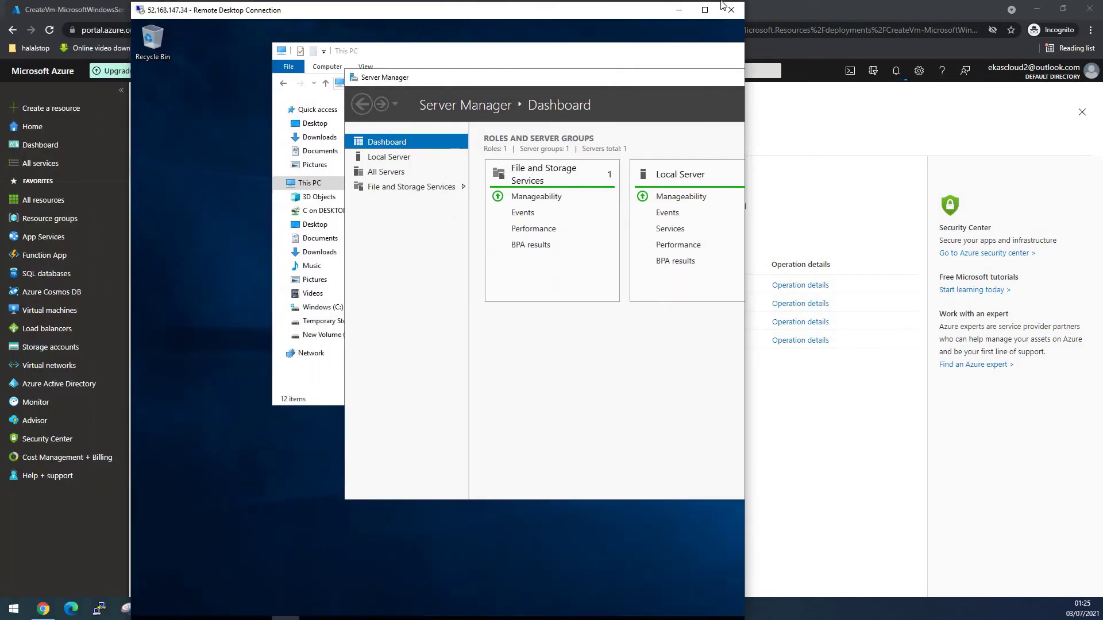
left_click(705, 11)
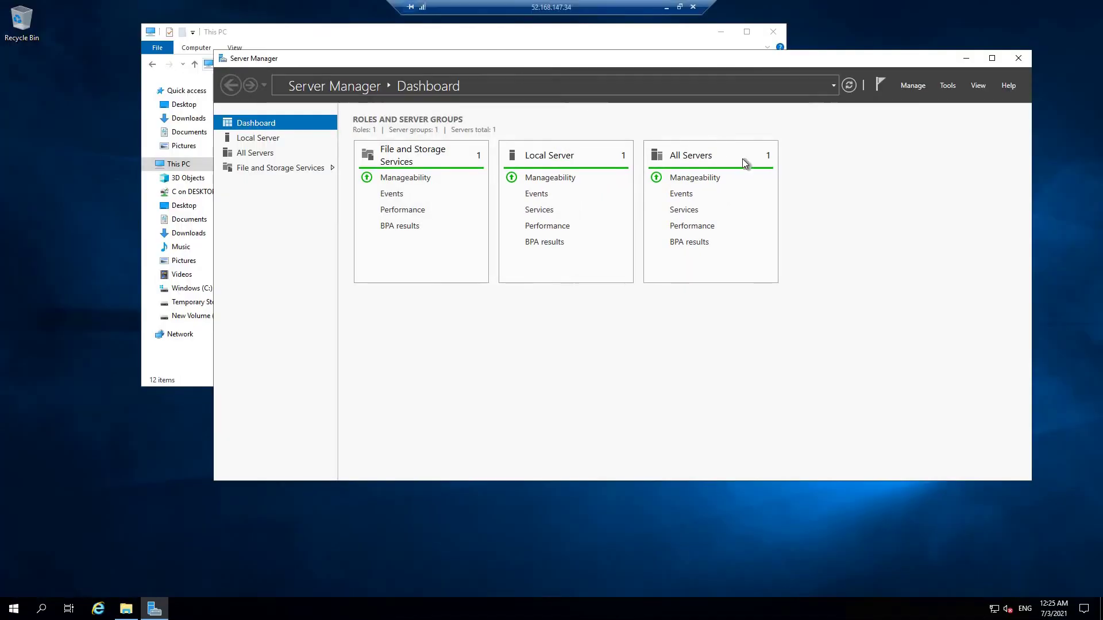
left_click(1018, 58)
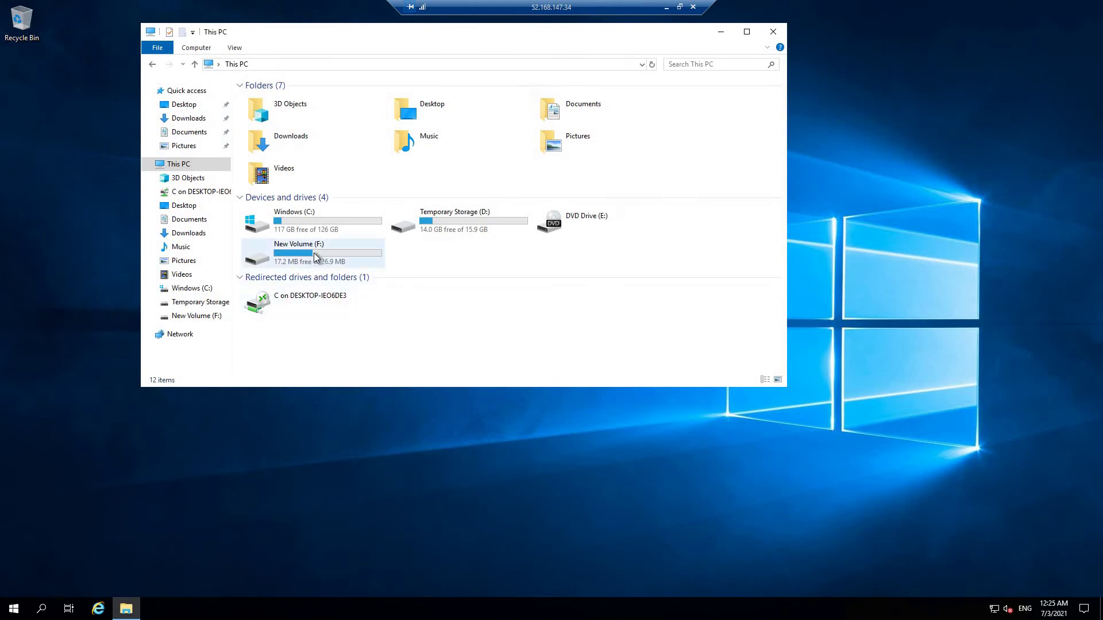
mouse_move(315, 257)
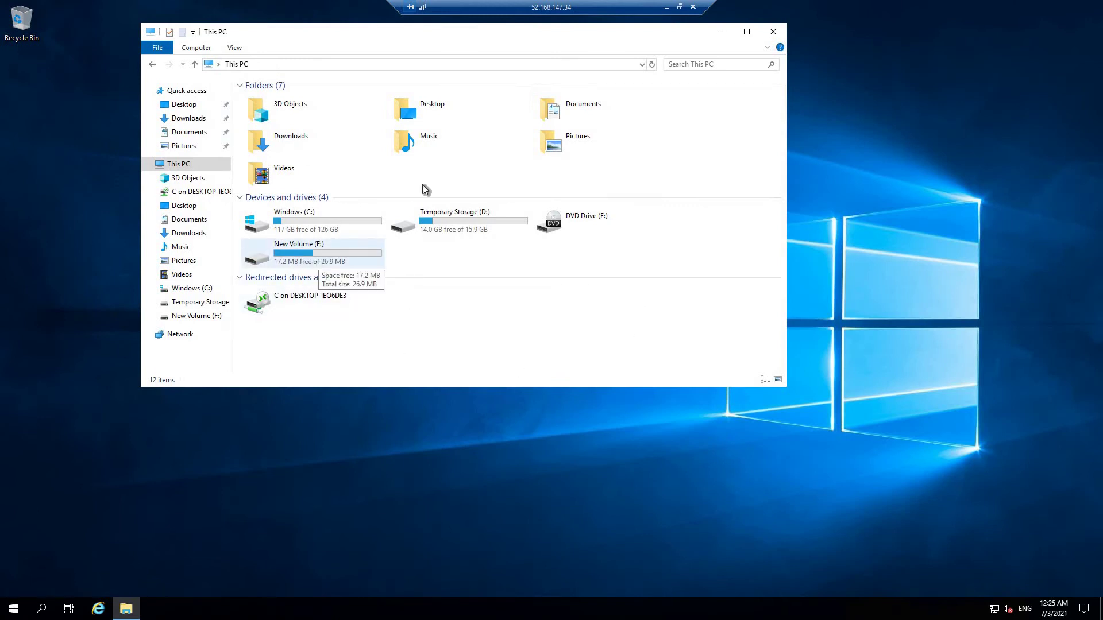
left_click(667, 12)
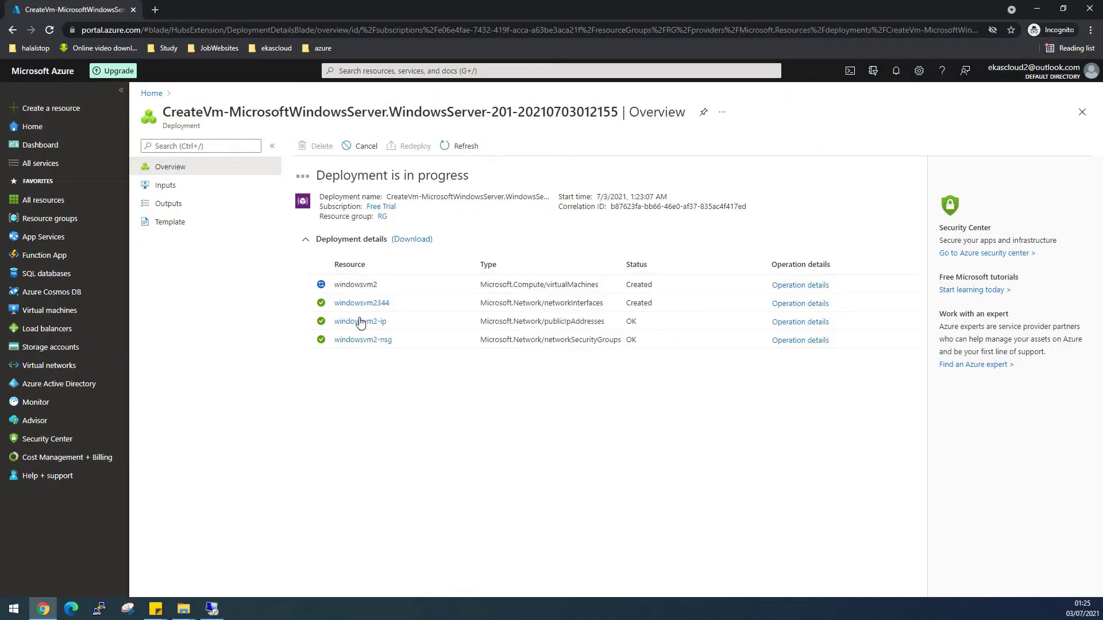
mouse_move(56, 353)
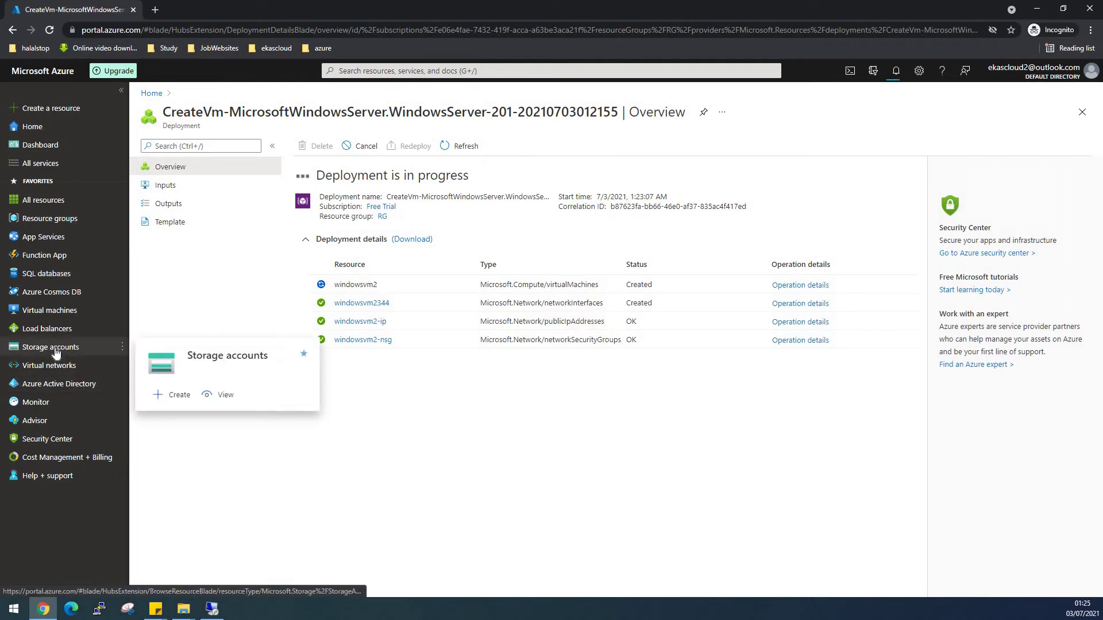
left_click(55, 351)
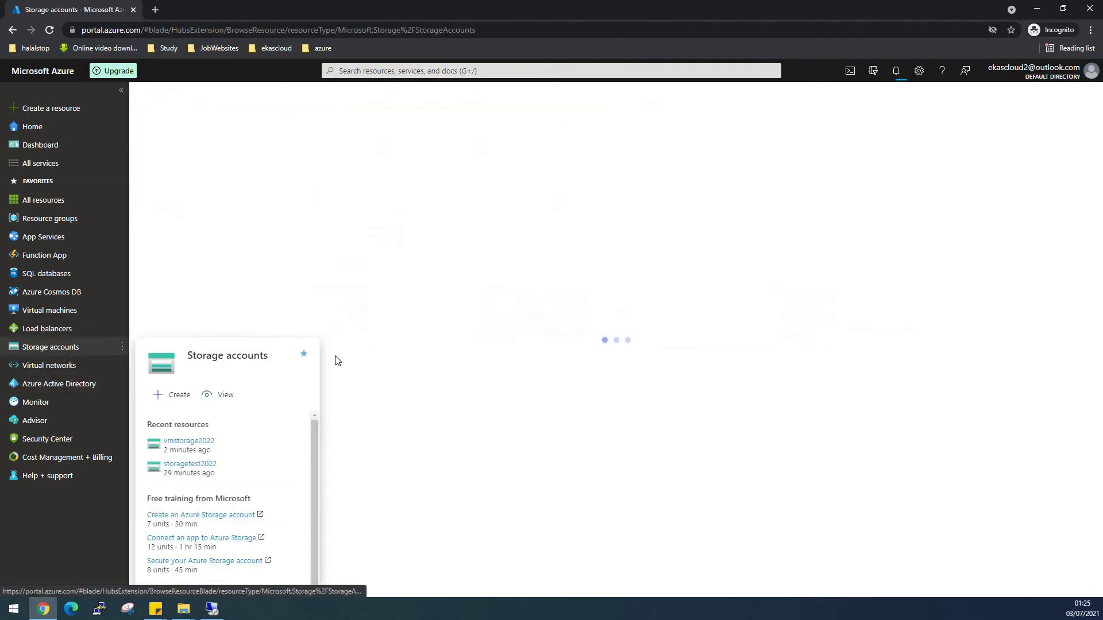
left_click(183, 238)
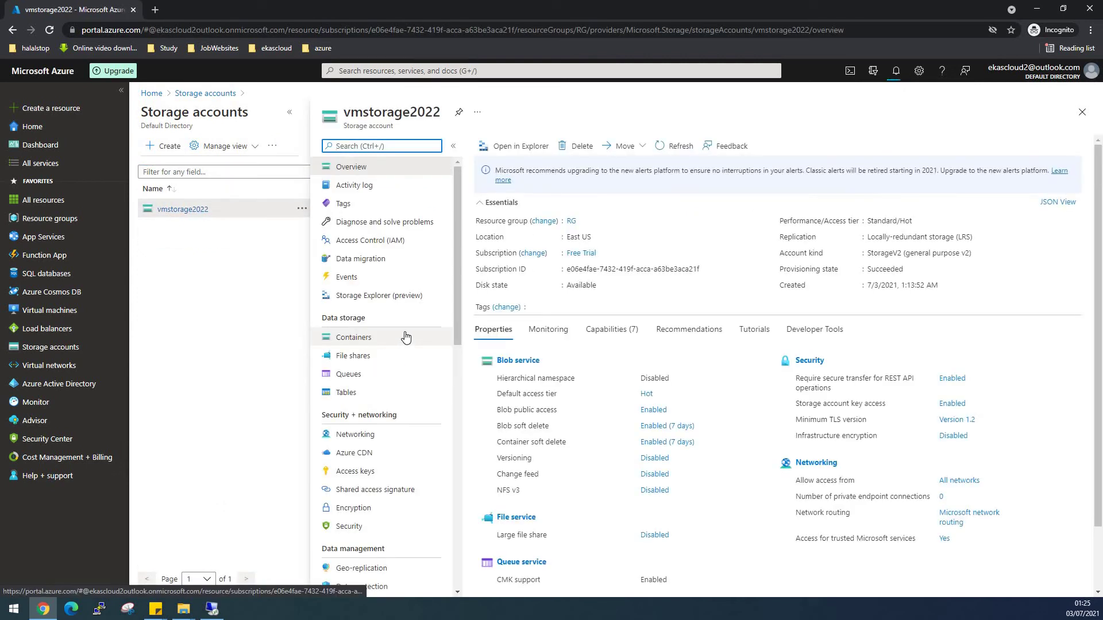
left_click(362, 358)
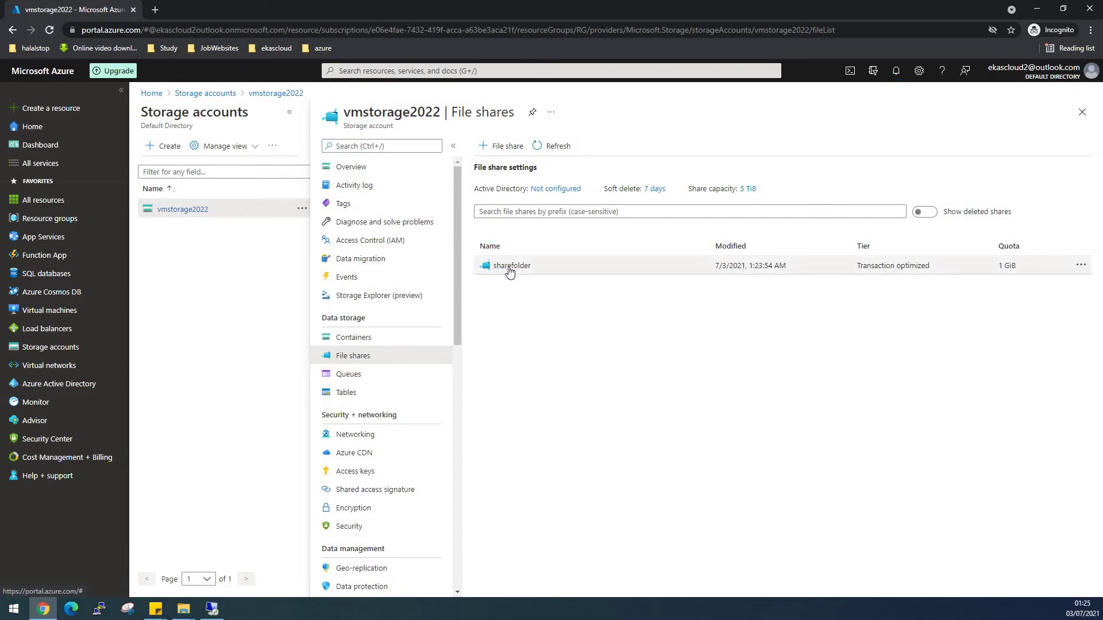
left_click(510, 270)
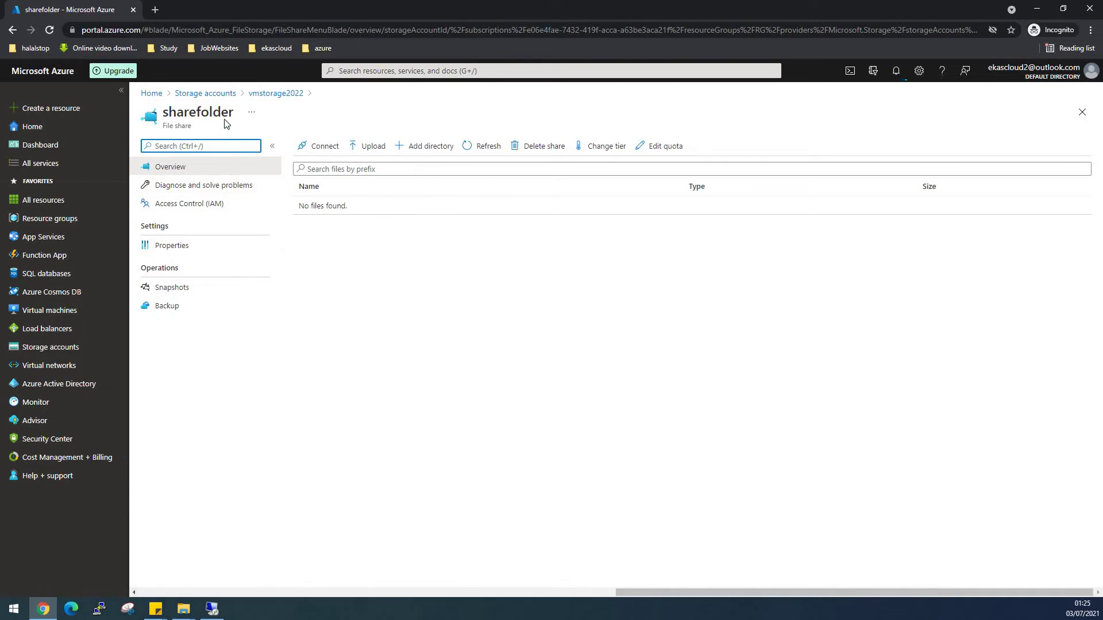
left_click(171, 247)
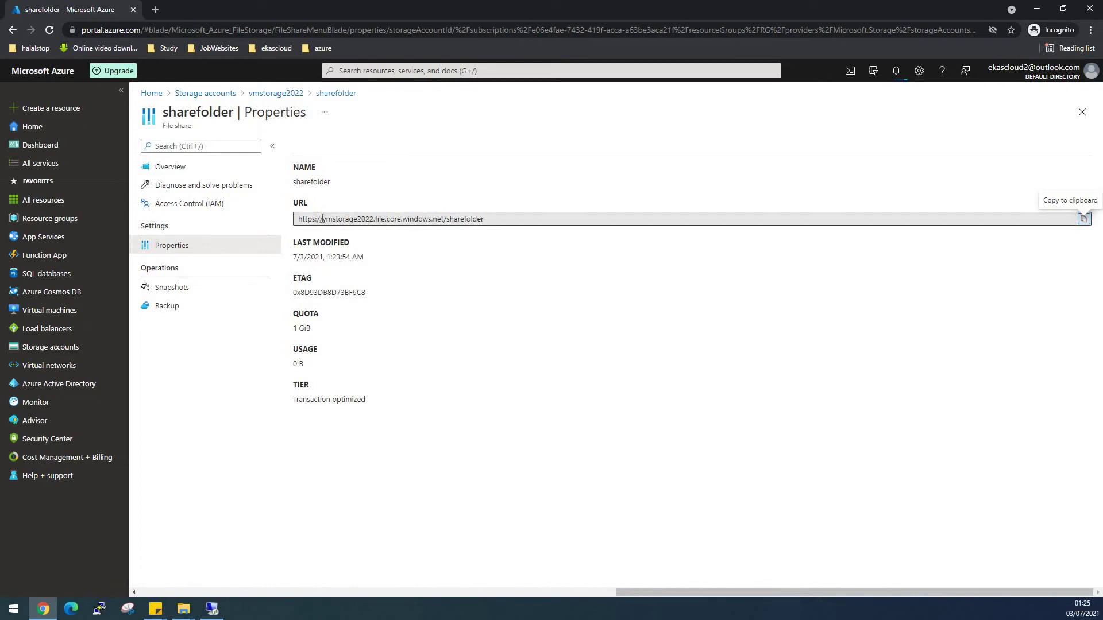
left_click(1084, 219)
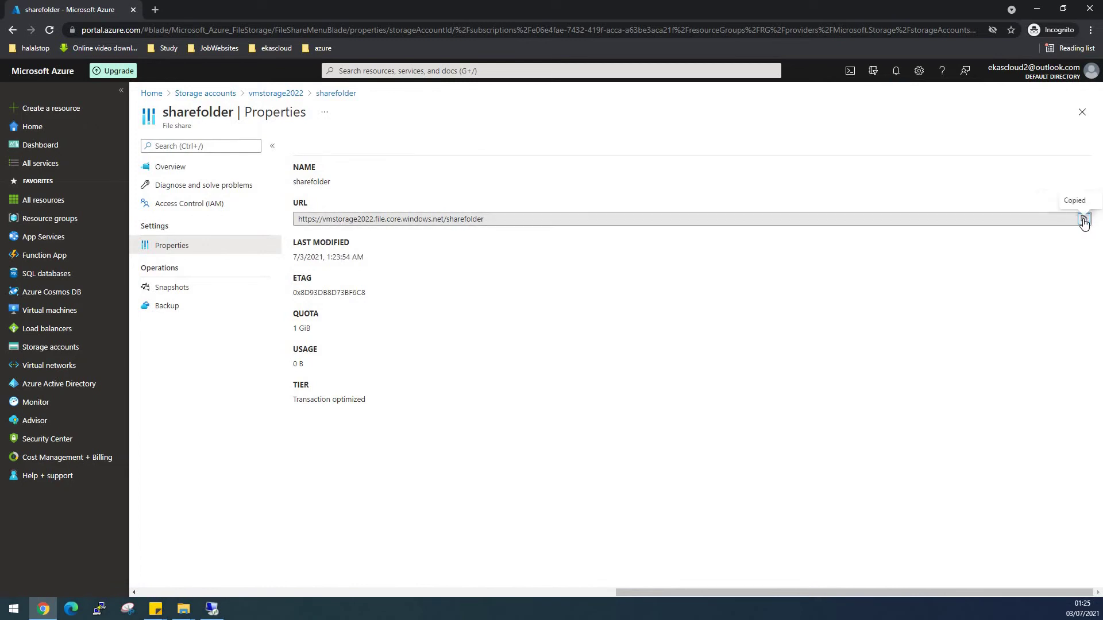
left_click(212, 609)
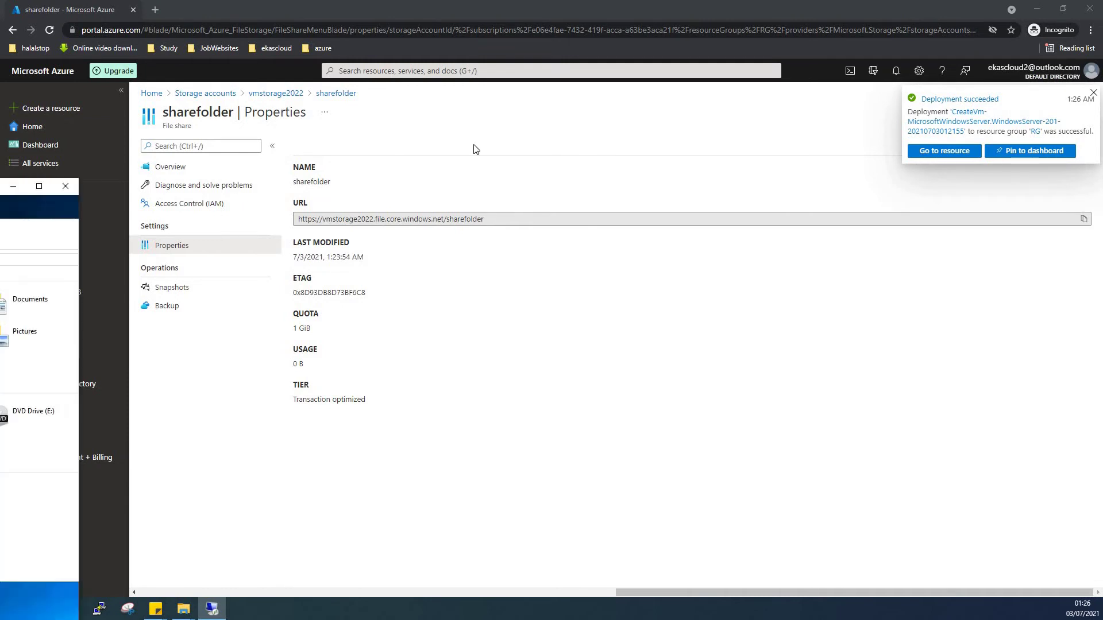
Open Notepad on the remote VM and paste in the share URL.
left_click(682, 140)
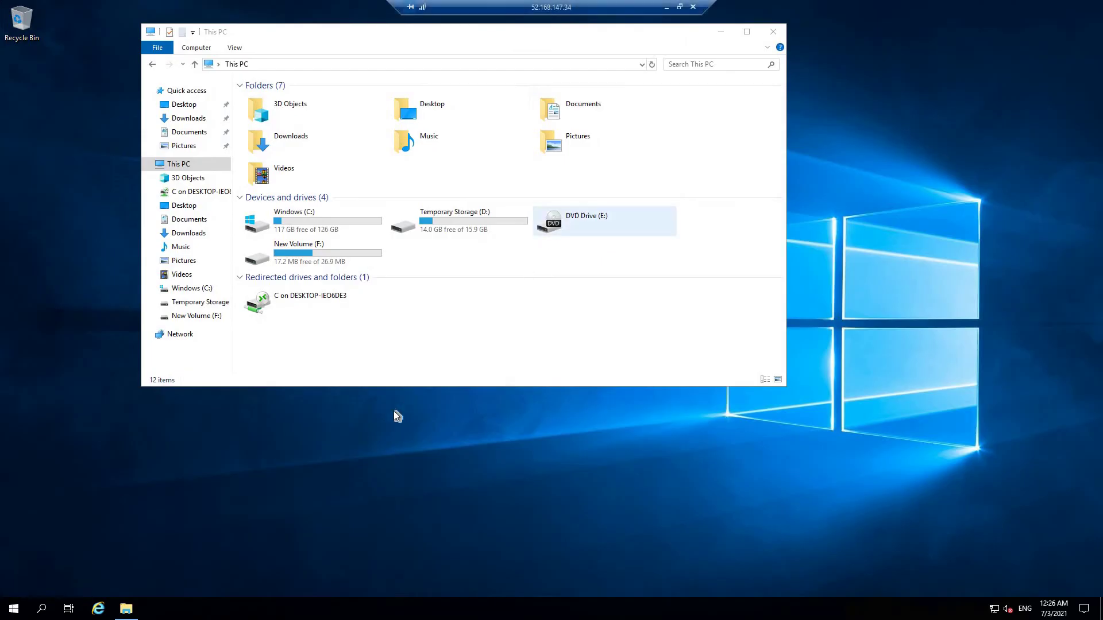
left_click(11, 609)
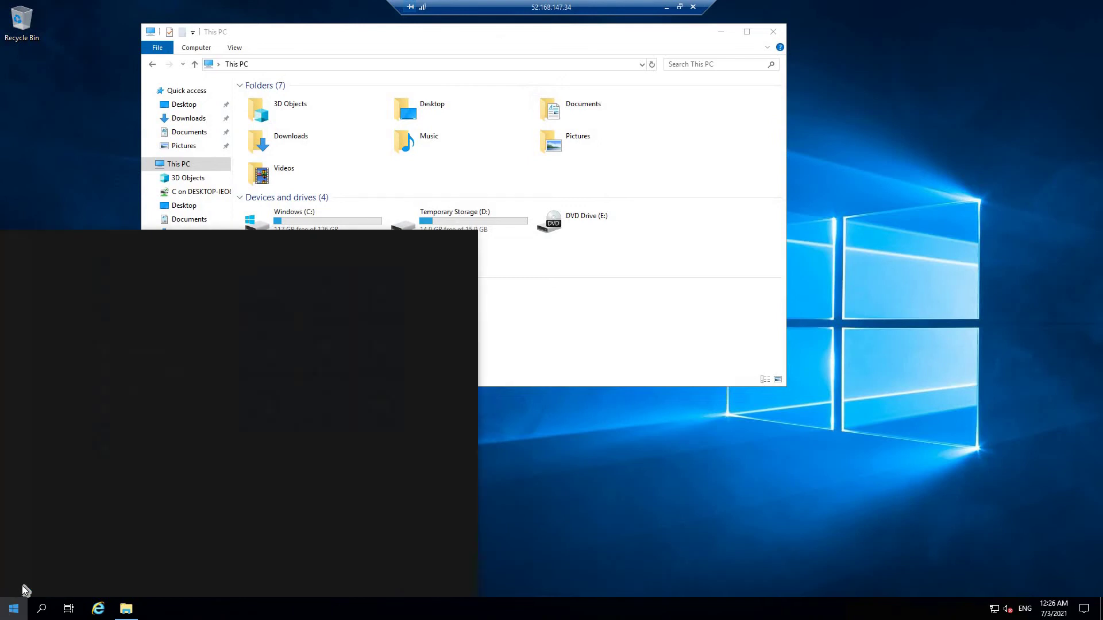
type("note")
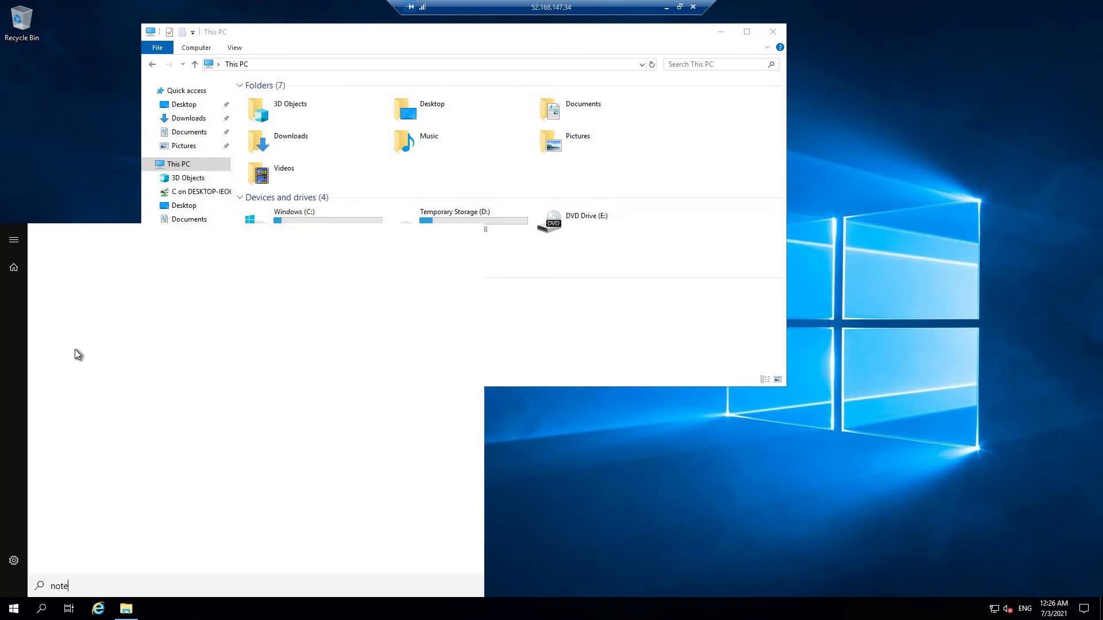
type("pad")
left_click(111, 291)
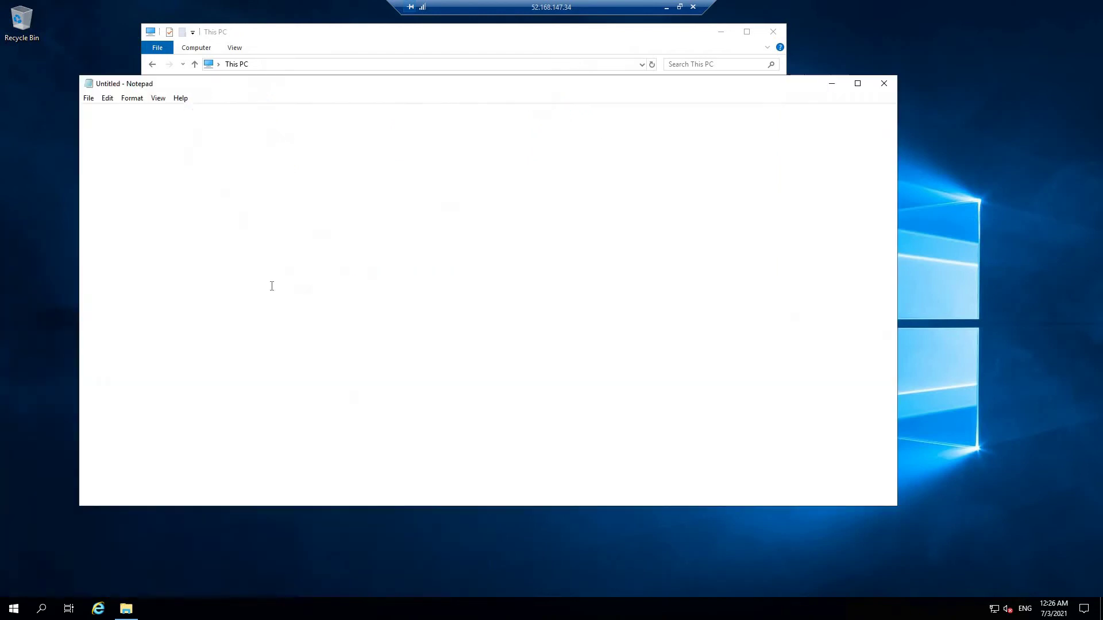
right_click(302, 258)
left_click(331, 308)
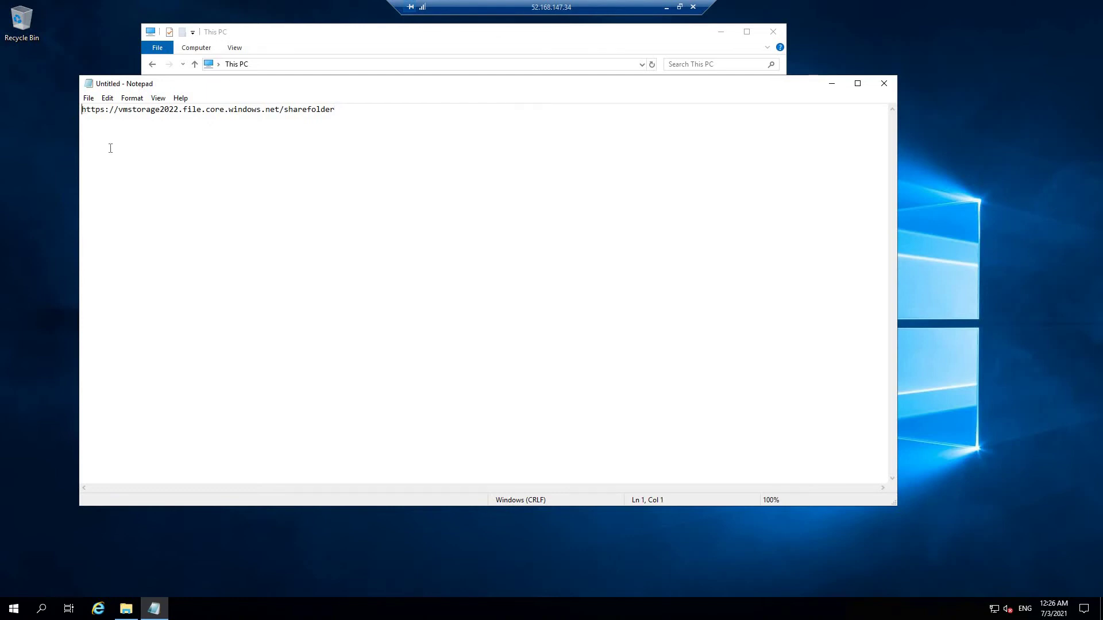
Label the URL line and add a UNC line reading \\vmstorage2022.file.core.windows.net\sharefolder.
type("URL ")
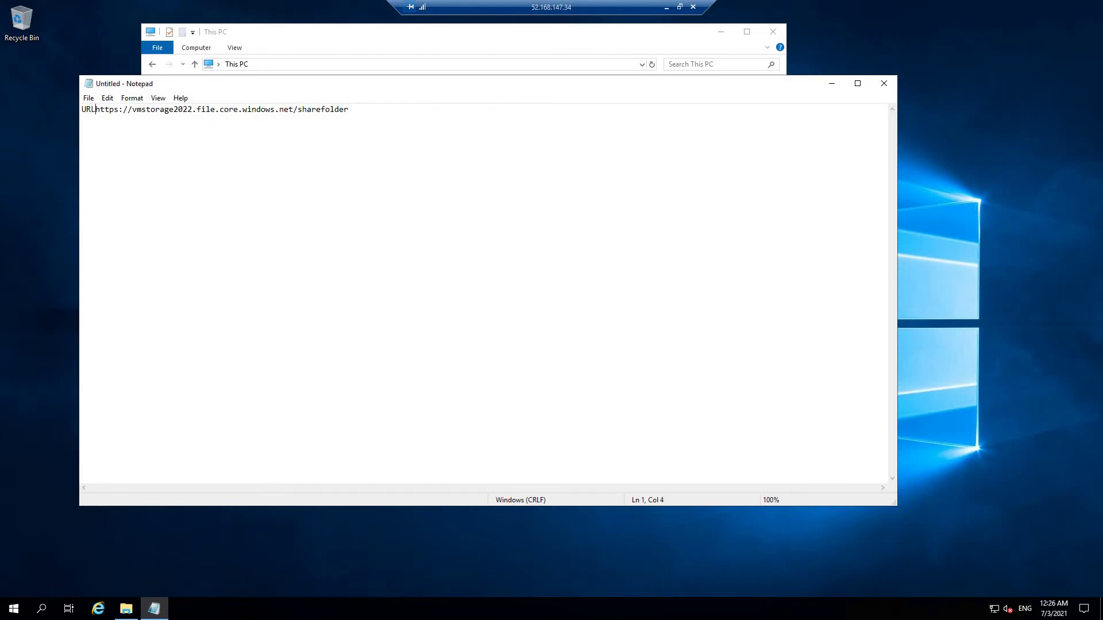
type(":")
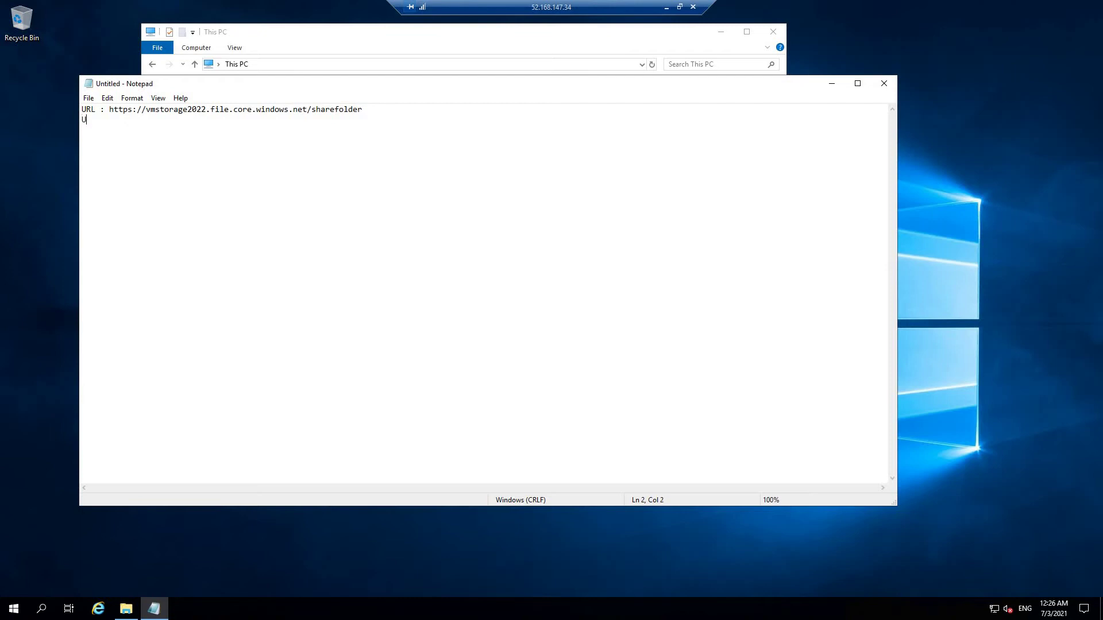
type("NC")
left_click_drag(138, 109, 362, 109)
right_click(362, 110)
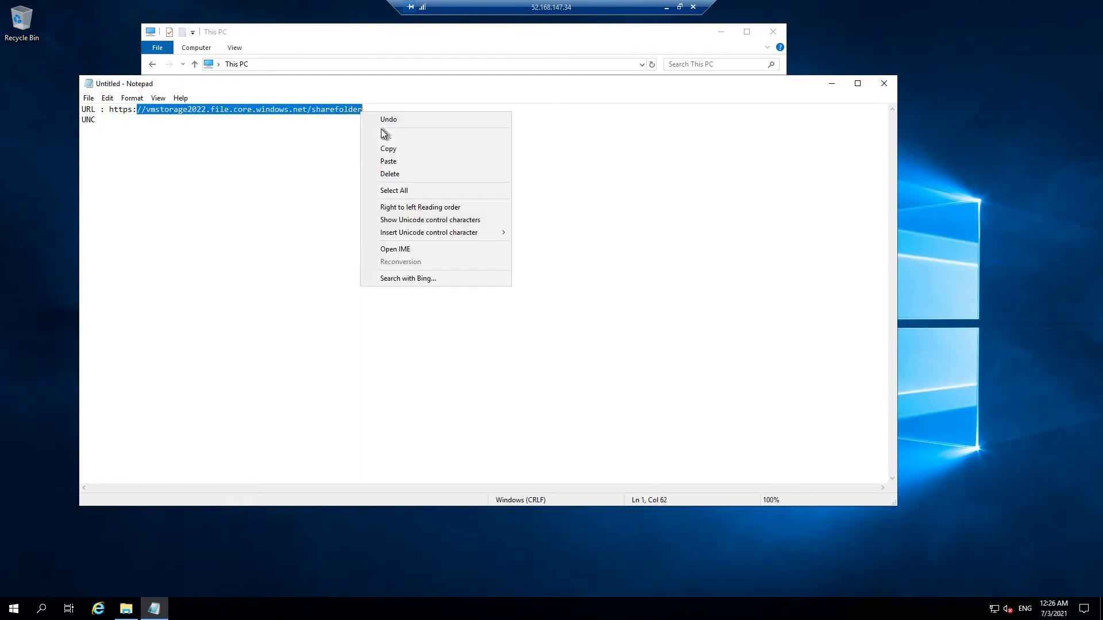
left_click(388, 148)
left_click(223, 125)
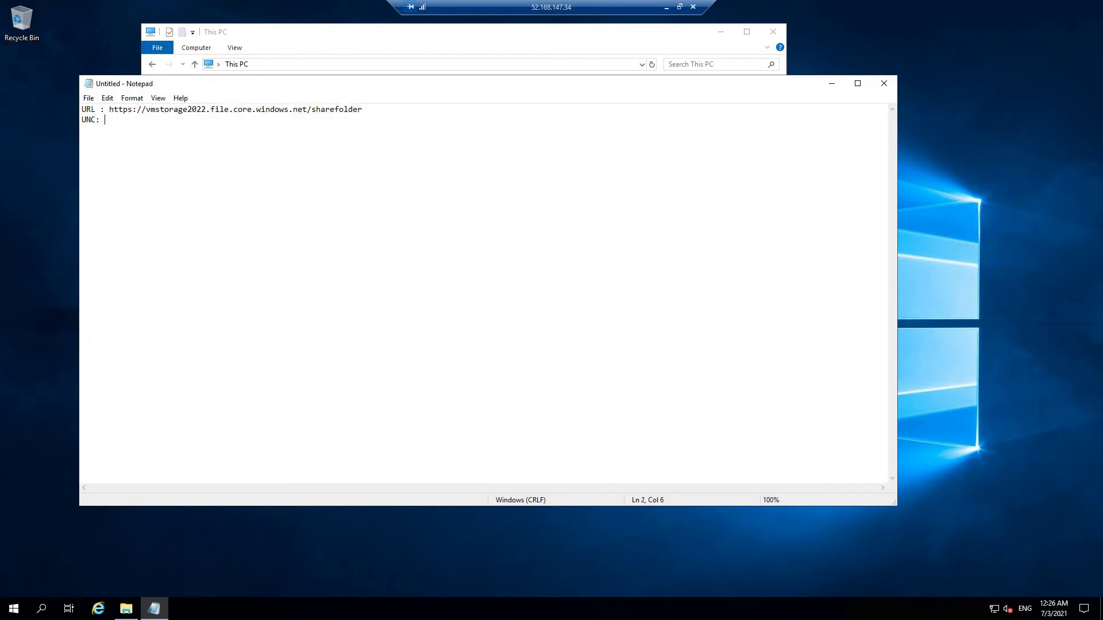
key("ctrl+v")
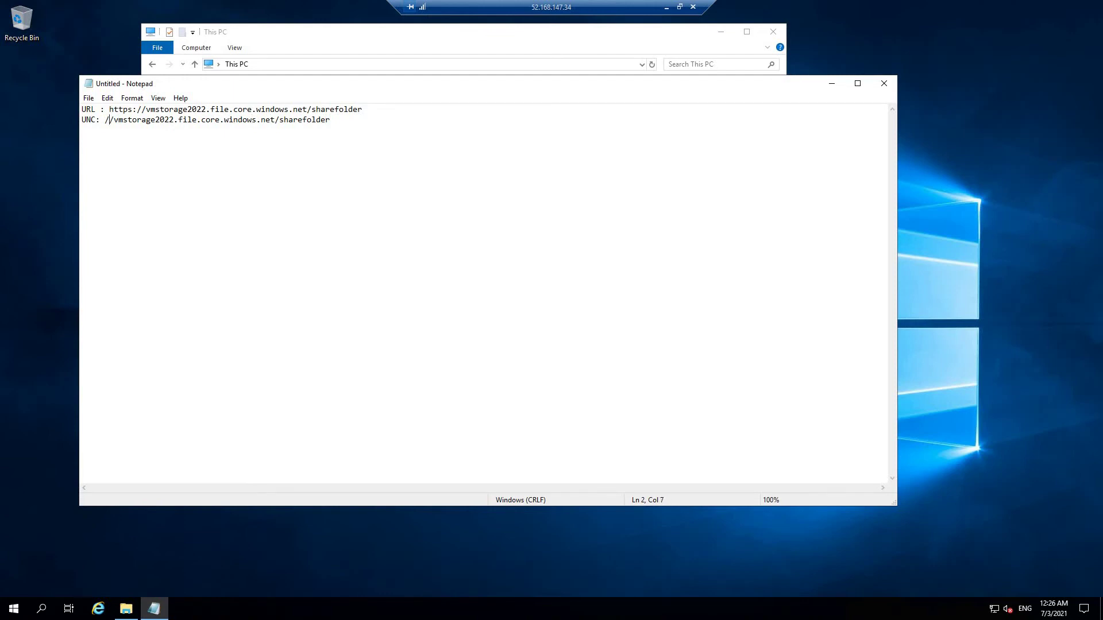
key("BackSpace")
key("BackSpace")
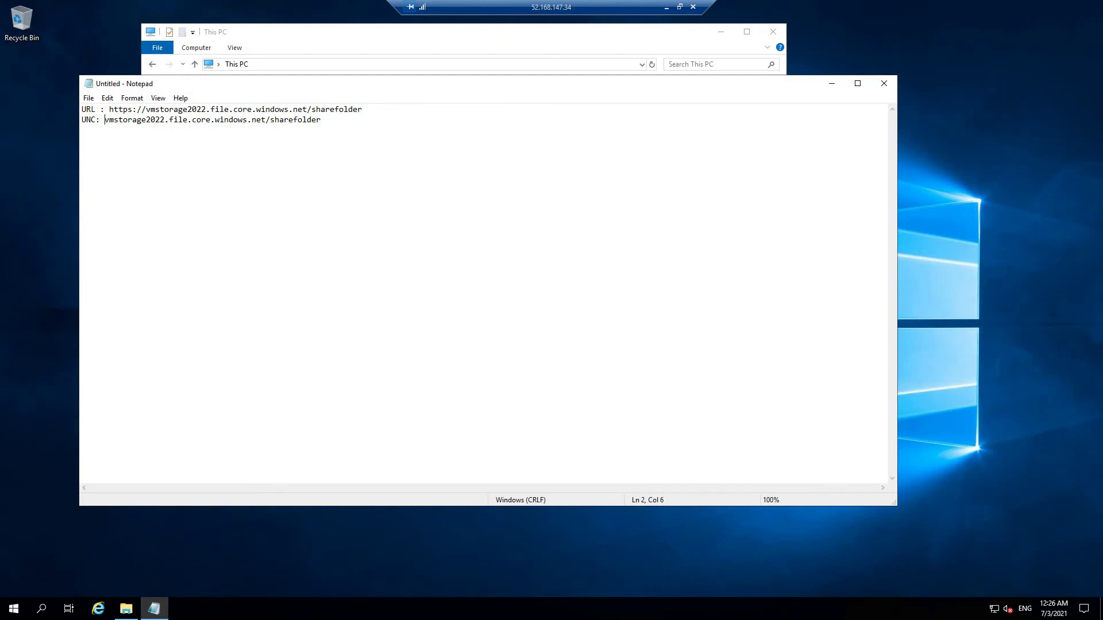
type("\\\\")
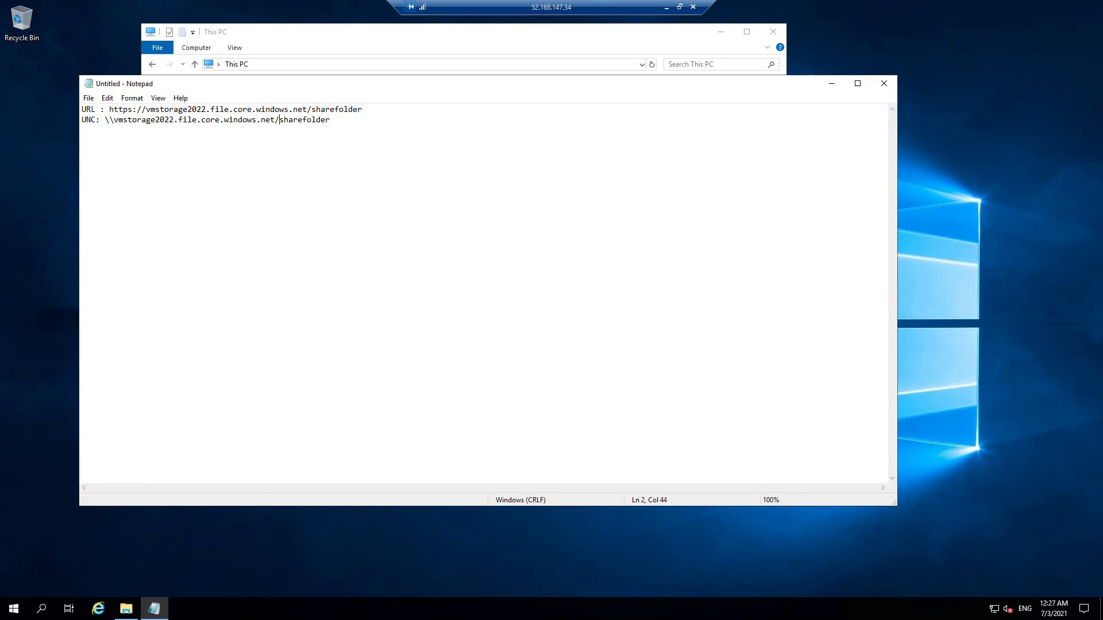
key("BackSpace")
type("\\")
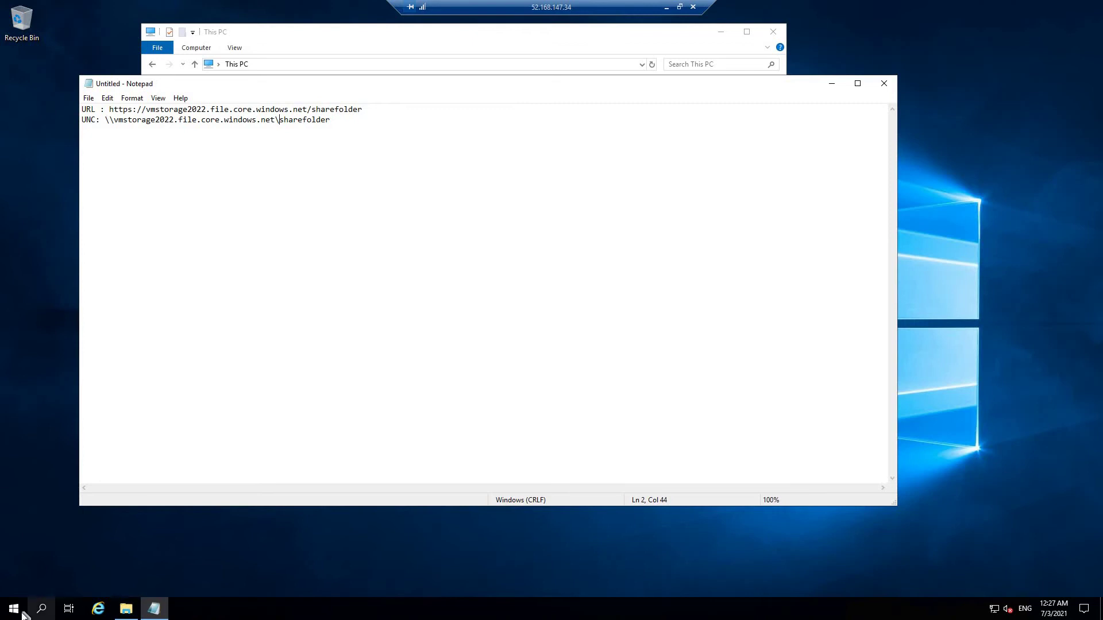
Check vmstorage2022's file shares in the portal, then copy the UNC path from the note.
left_click(666, 7)
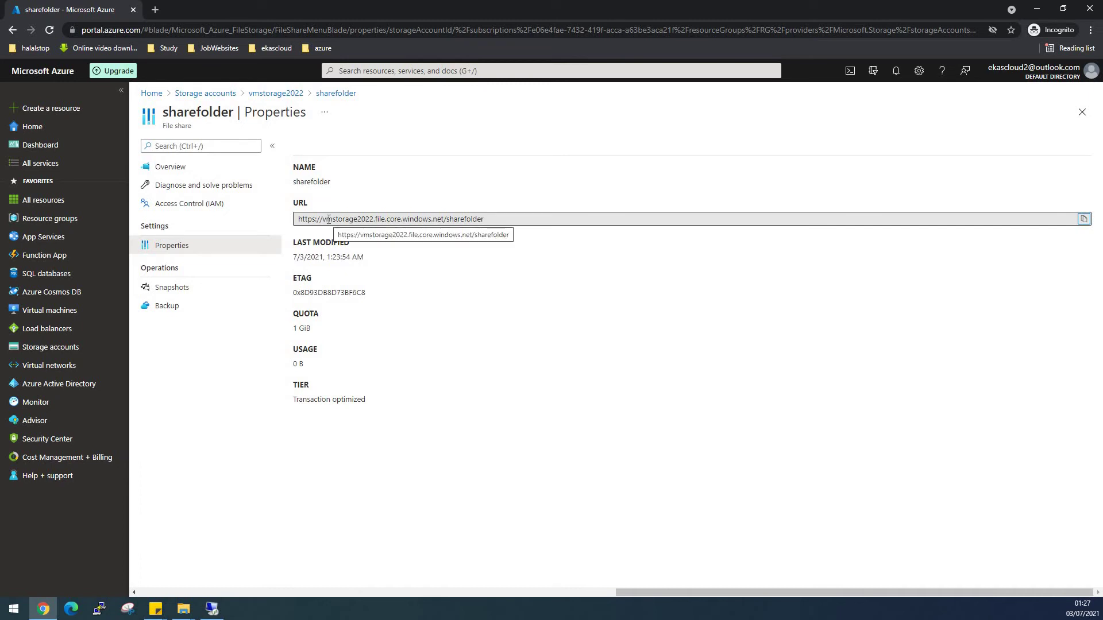
left_click(264, 98)
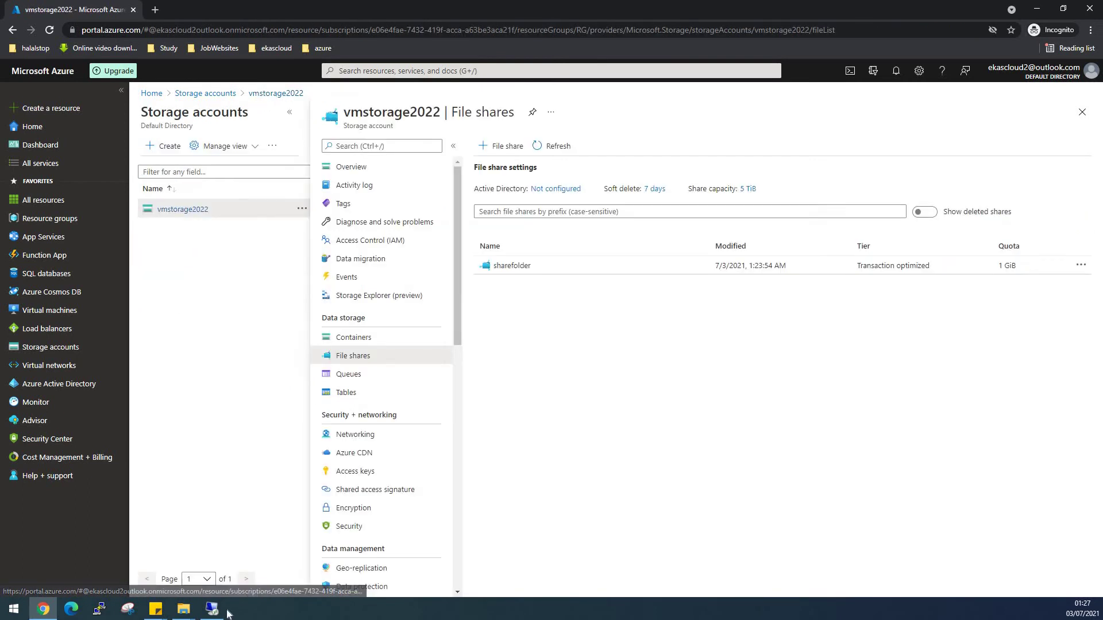
left_click(212, 610)
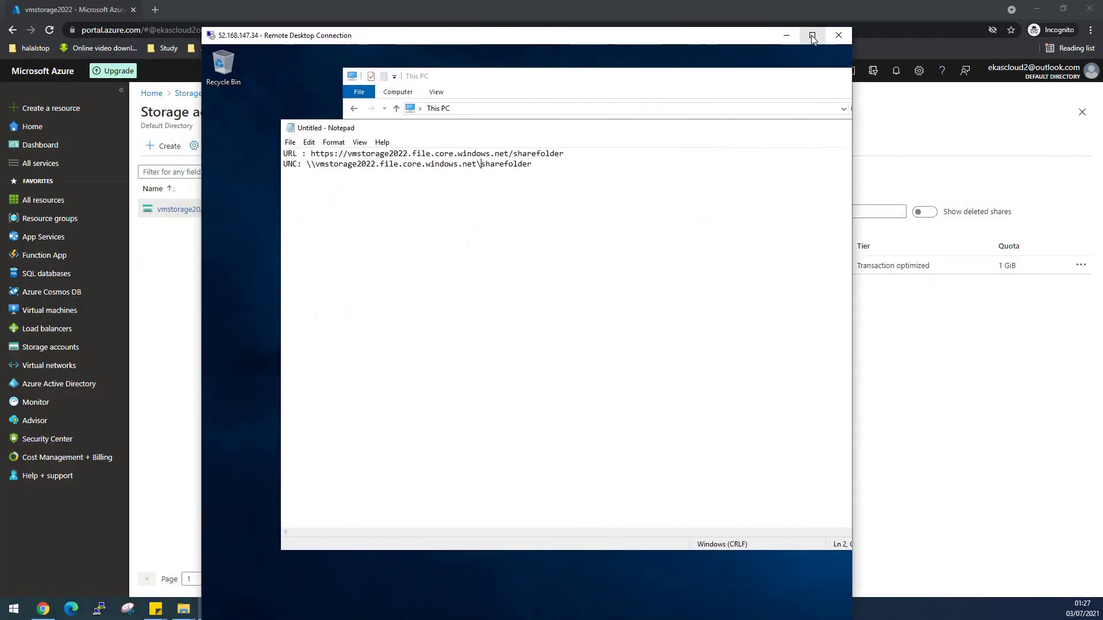
left_click(816, 31)
left_click_drag(331, 119, 105, 123)
right_click(106, 122)
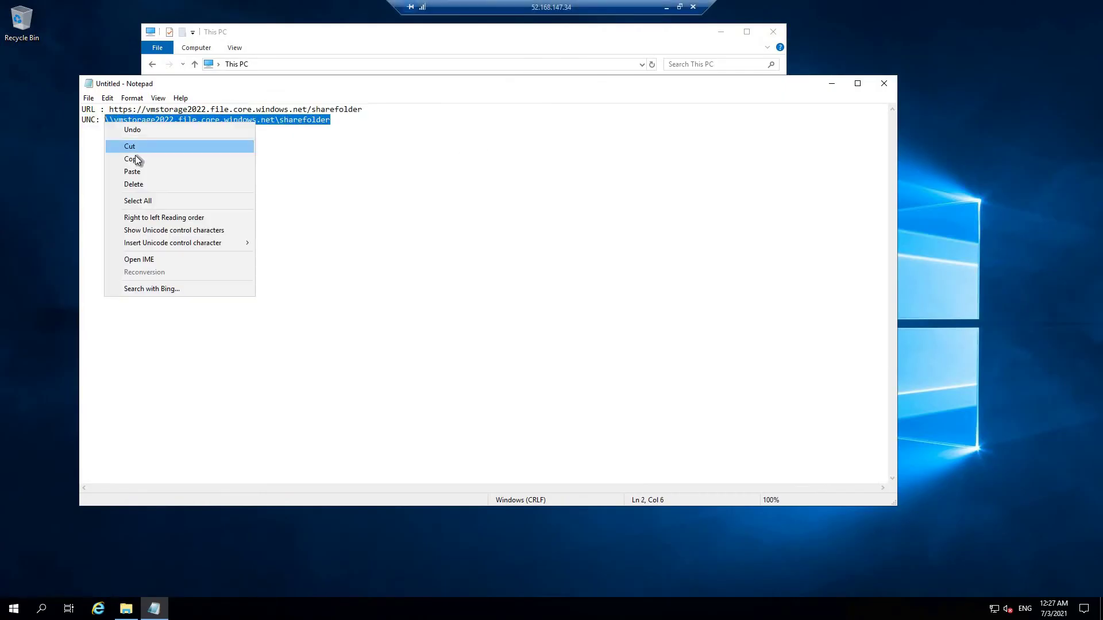
left_click(136, 159)
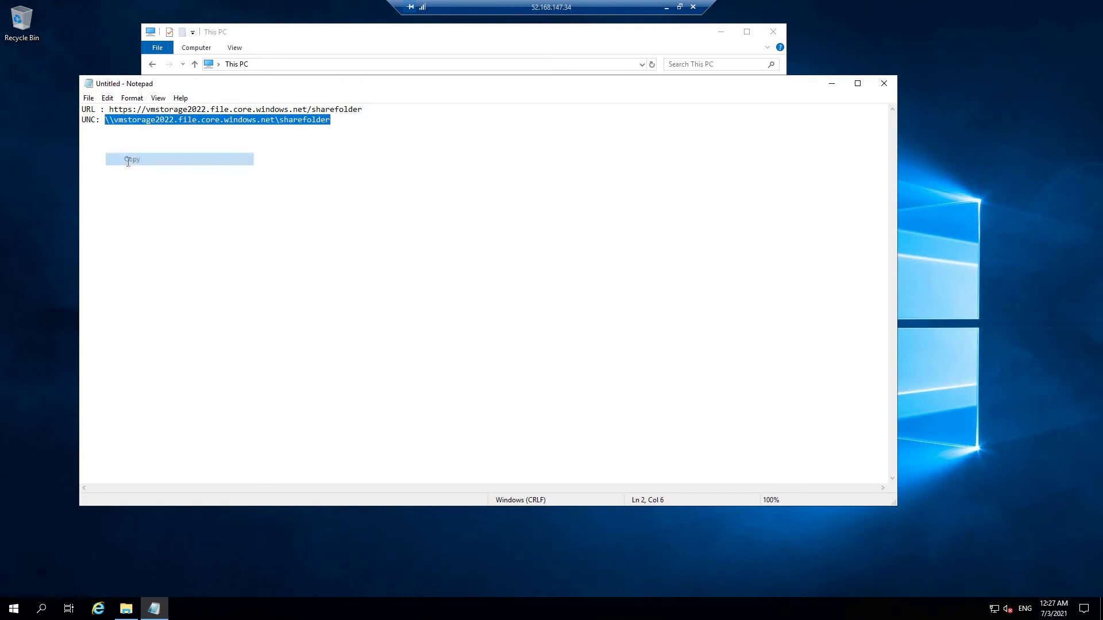
Open This PC from search, maximise it, and launch Map network drive from the Computer tab.
left_click(14, 611)
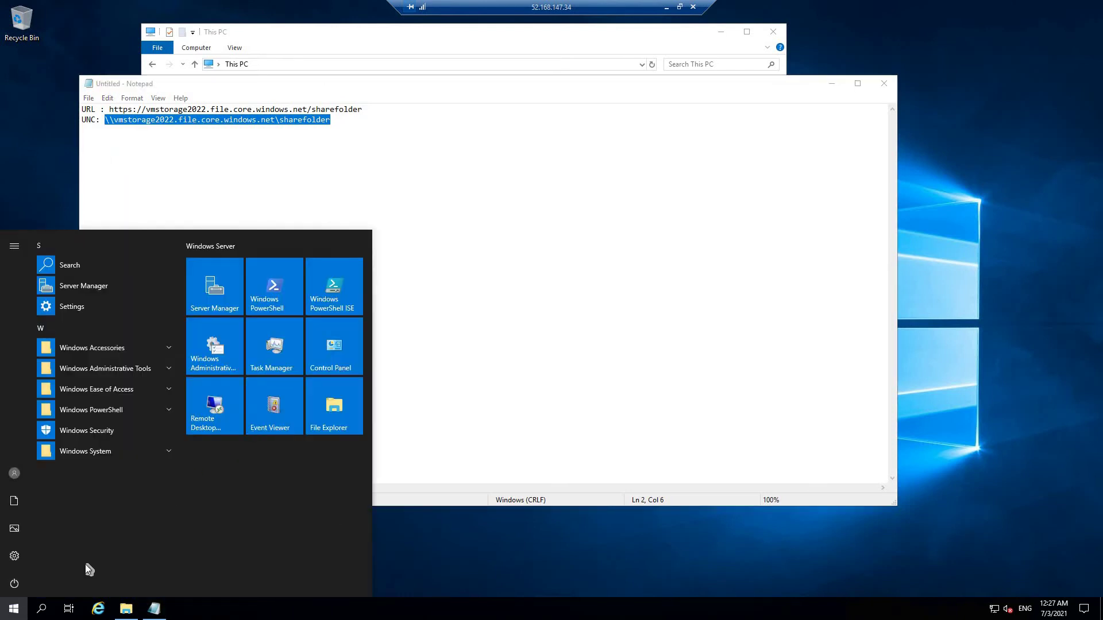
left_click(40, 611)
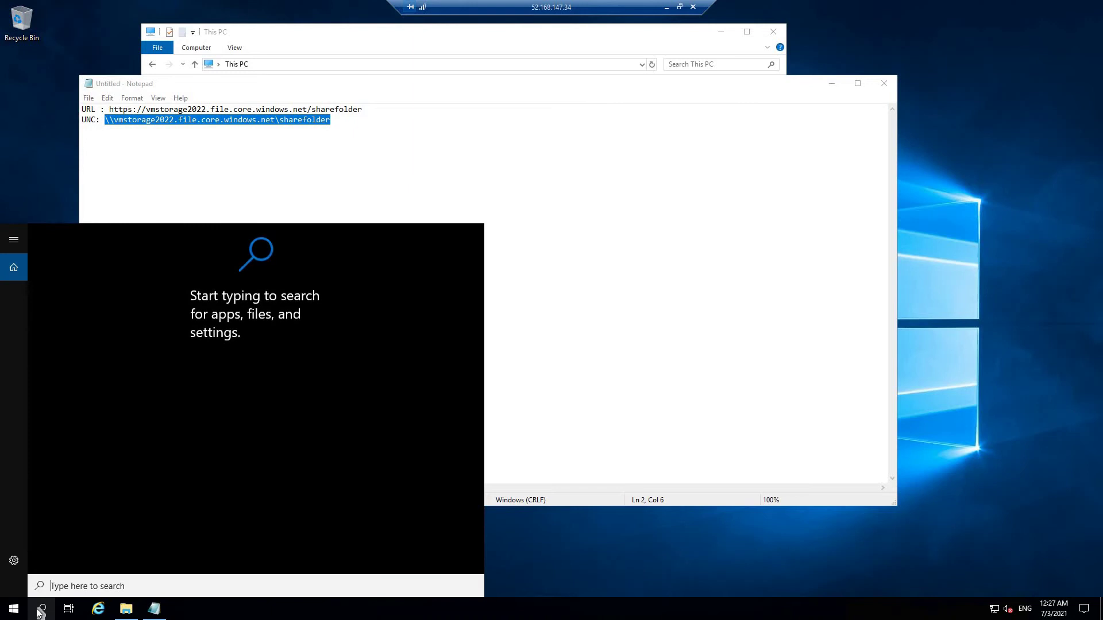
type("this")
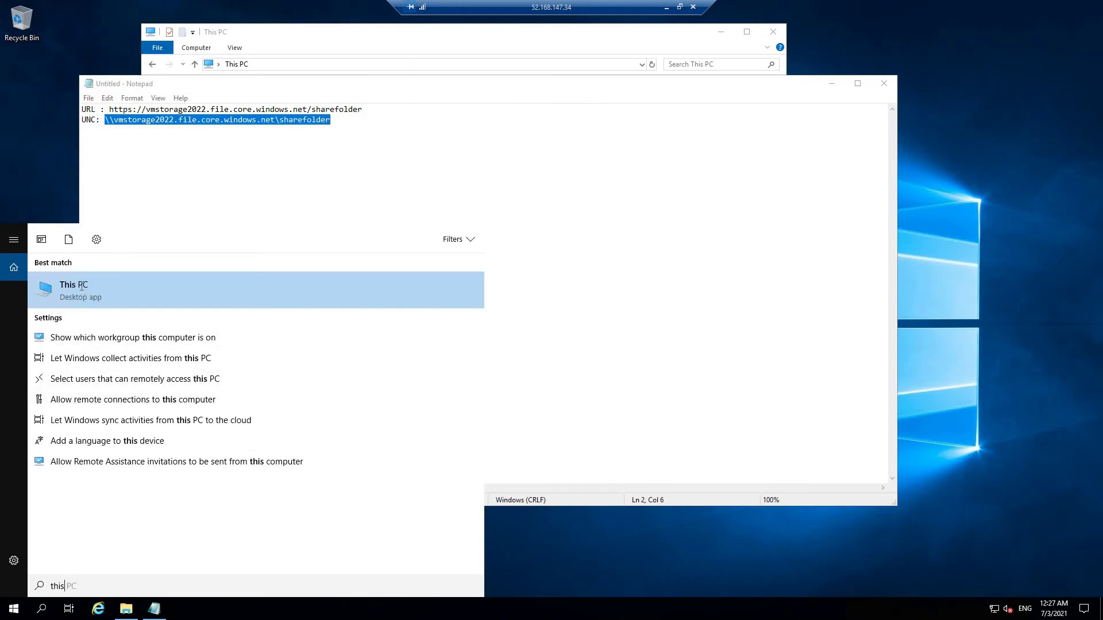
left_click(84, 289)
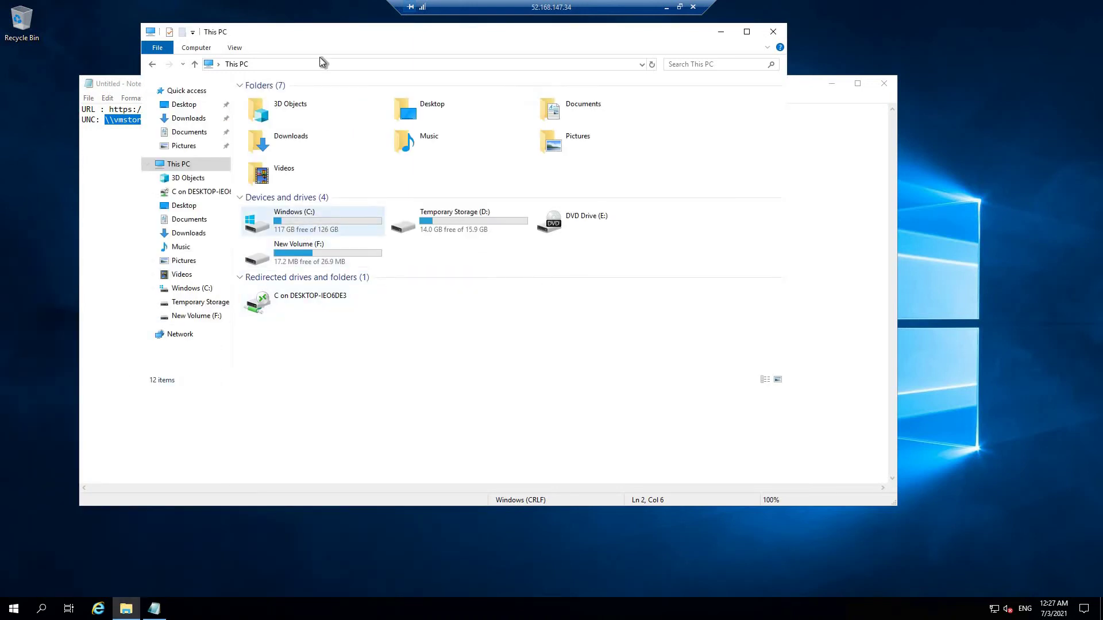
double_click(312, 33)
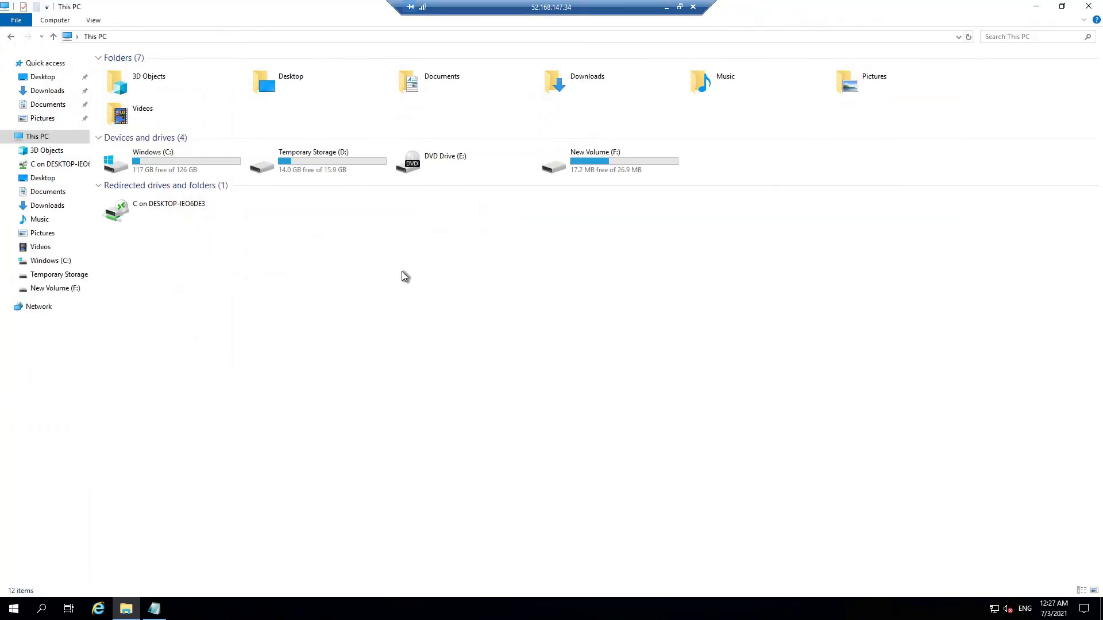
left_click(54, 20)
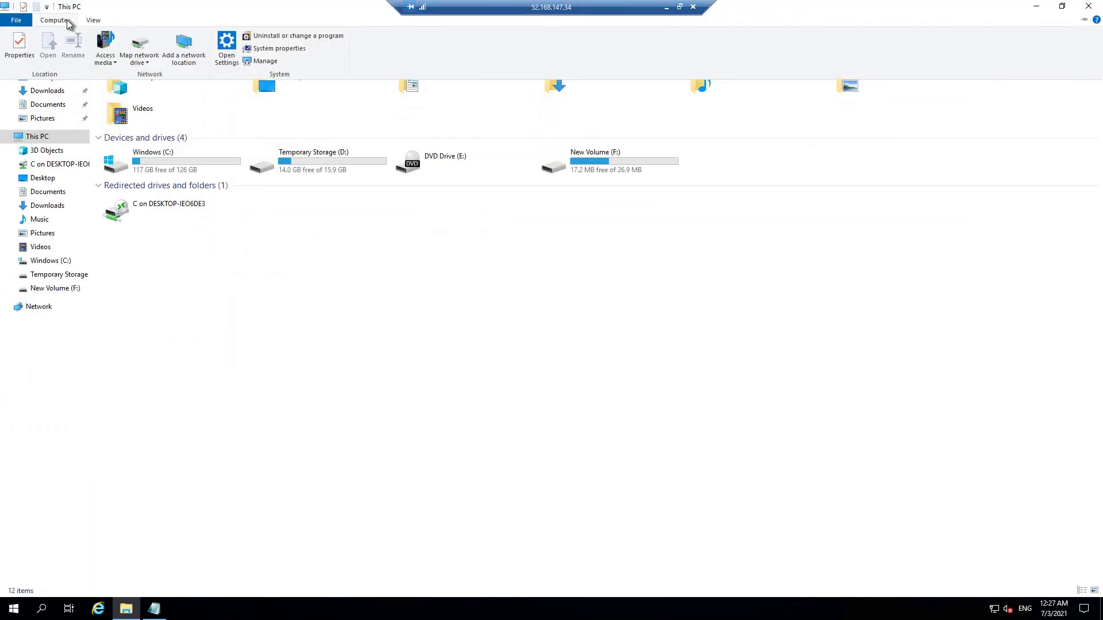
left_click(141, 60)
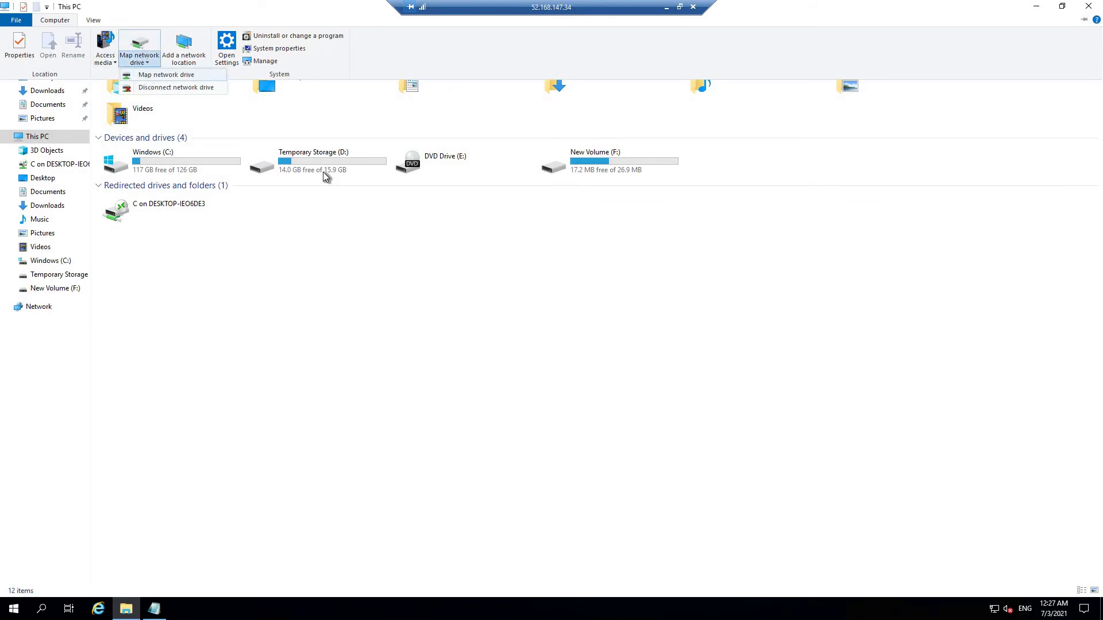
key("Return")
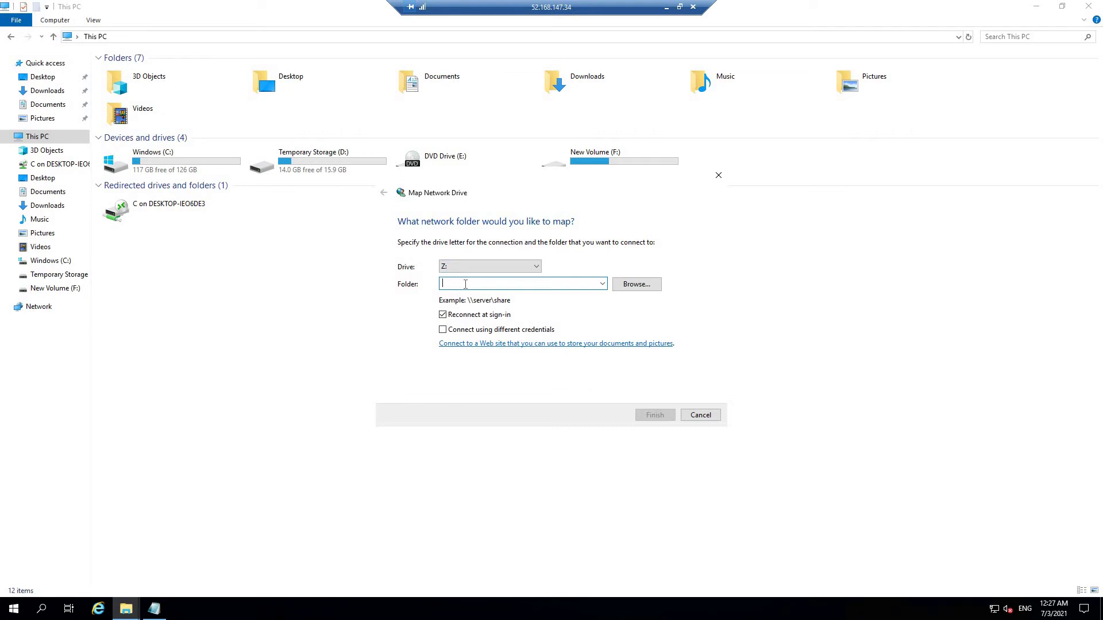
Map Z: to \\vmstorage2022.file.core.windows.net\sharefolder, then minimise the remote session.
key("ctrl+v")
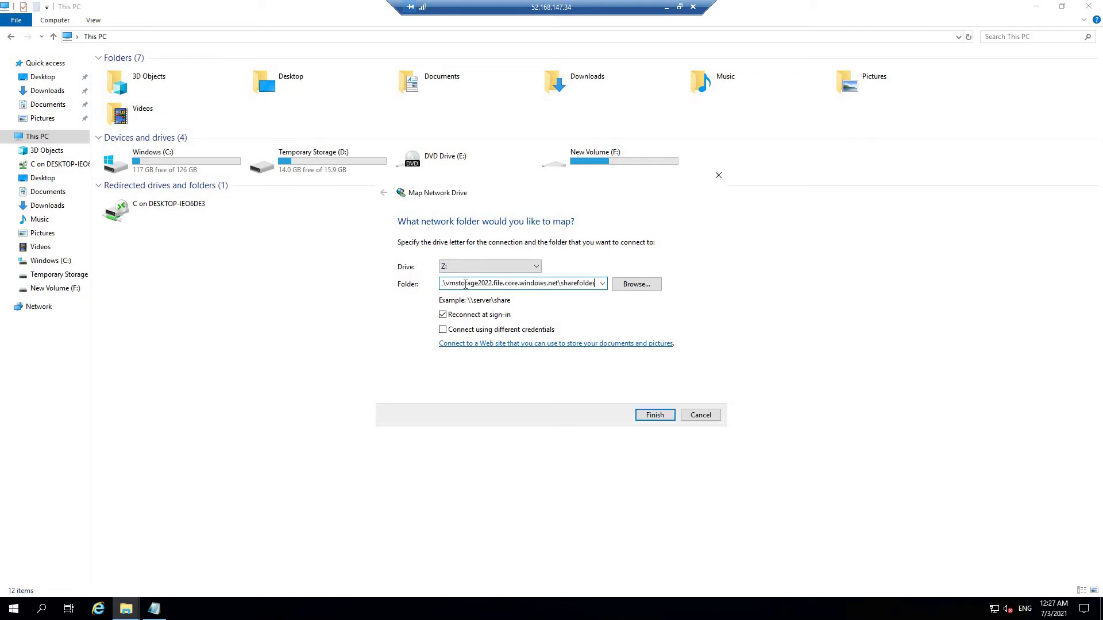
left_click(654, 416)
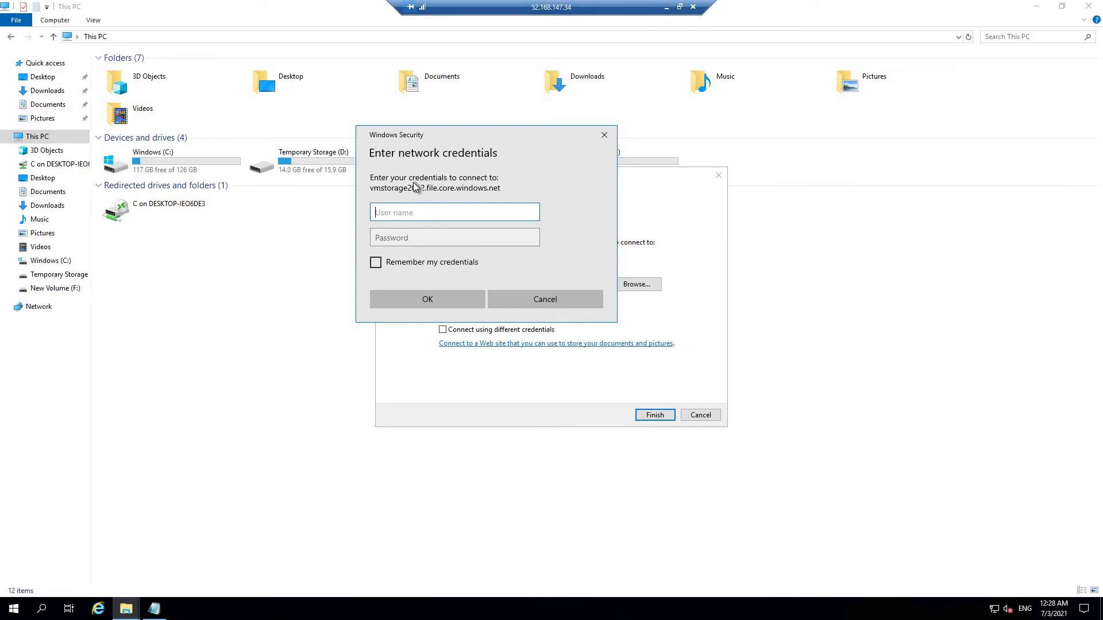
left_click(666, 13)
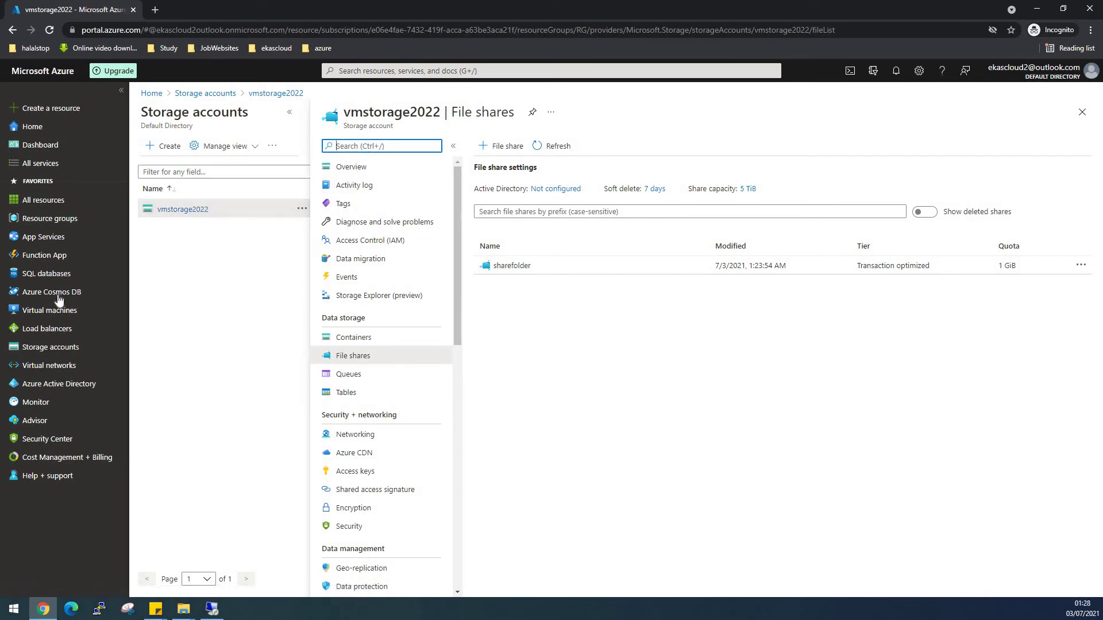
Enter the storage account name vmstorage2022 as the user name in the remote credentials prompt.
left_click(65, 349)
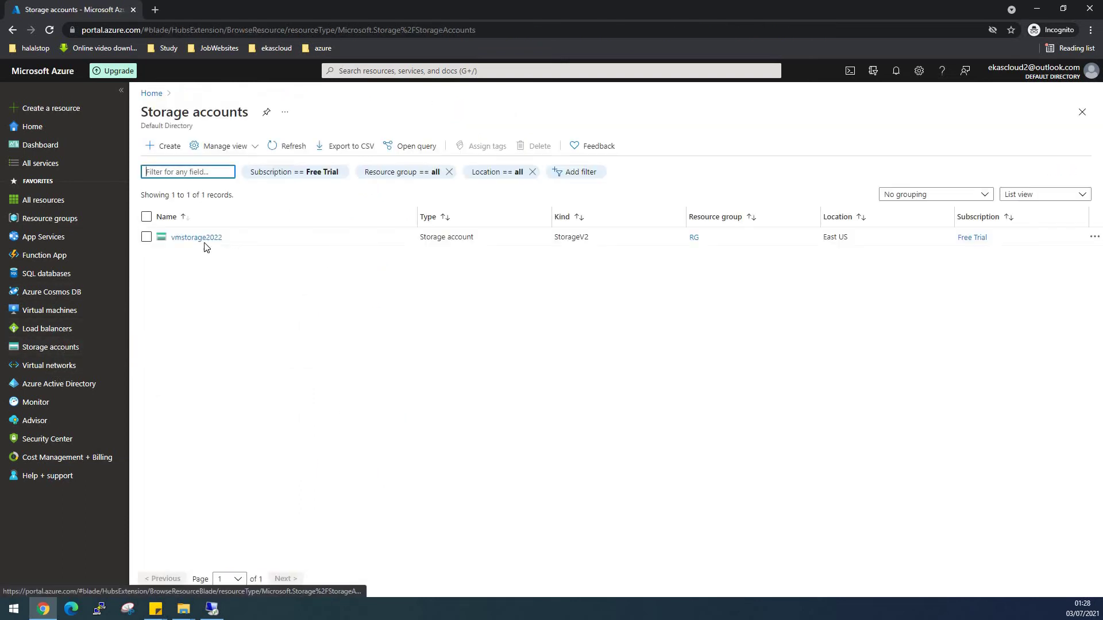
left_click(204, 241)
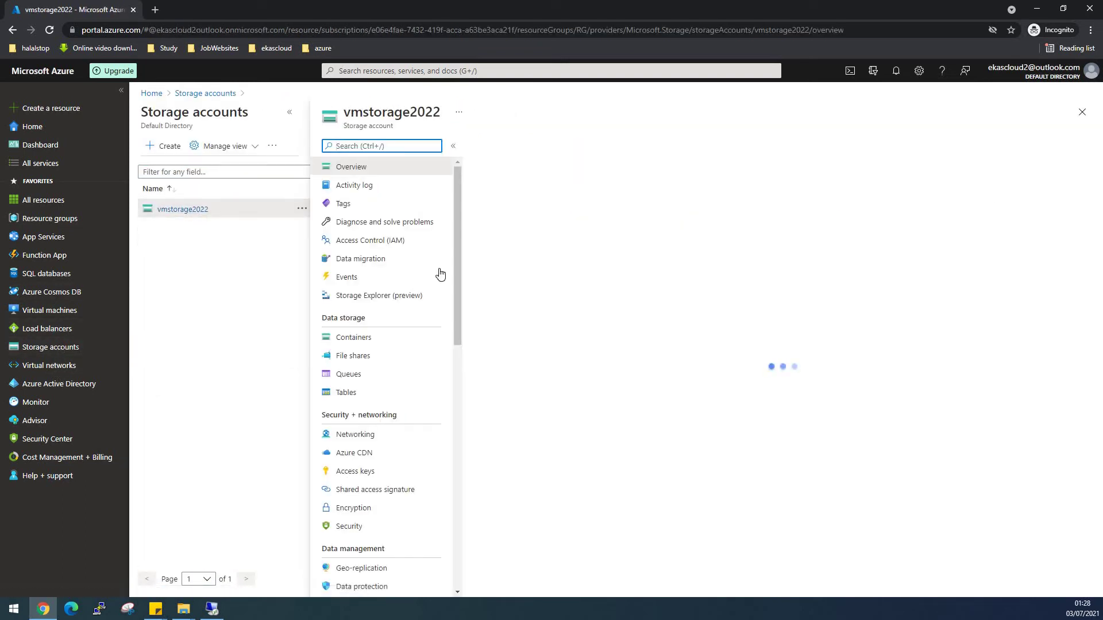
left_click_drag(346, 113, 440, 114)
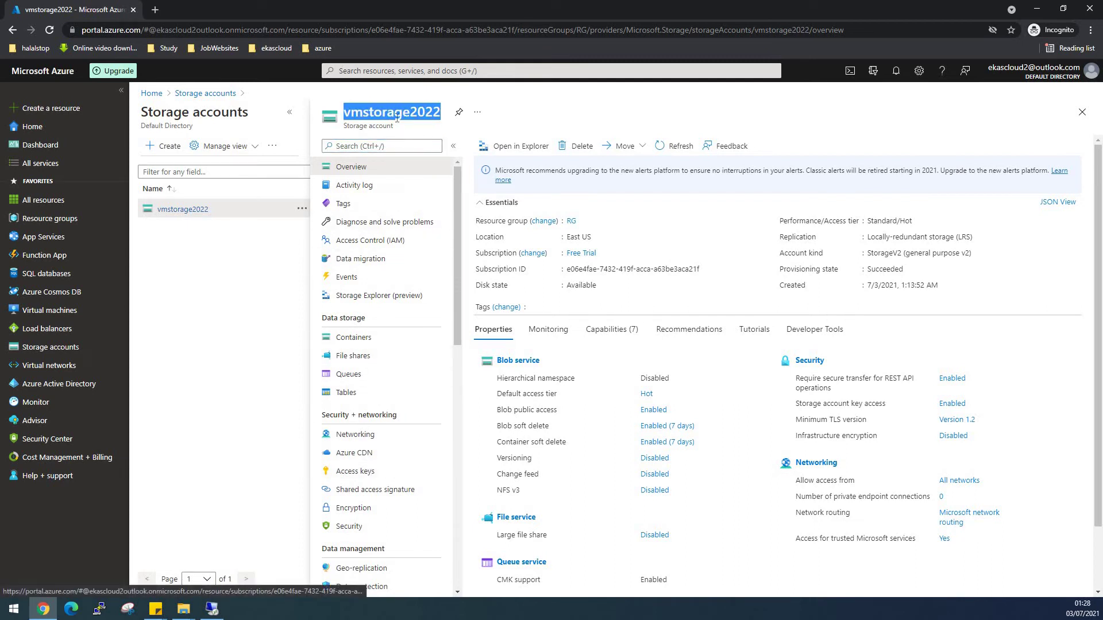
left_click(356, 475)
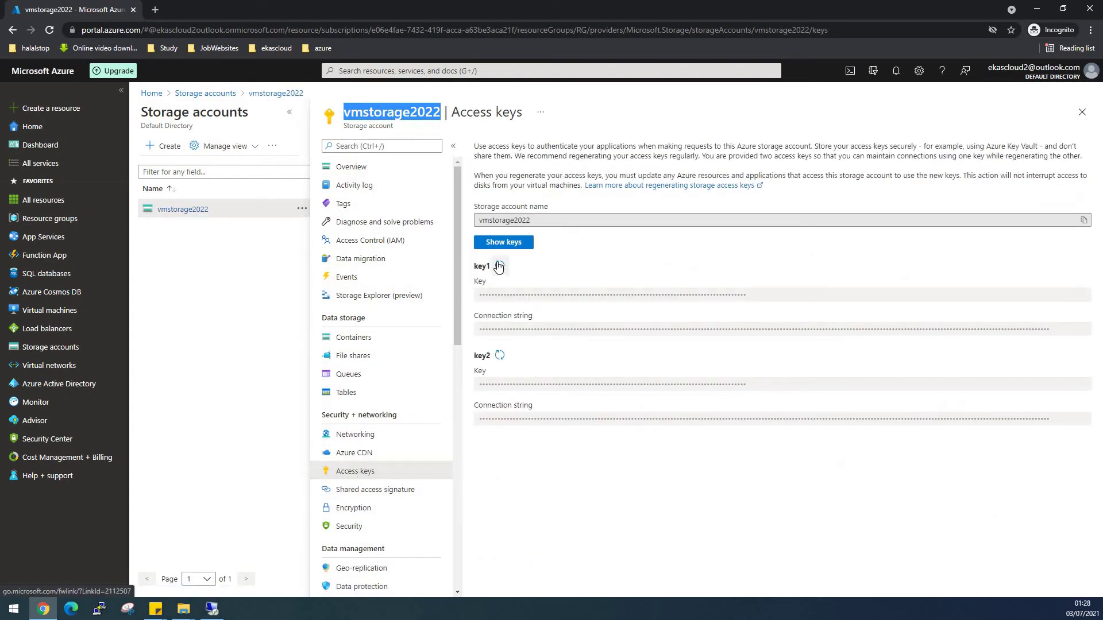
left_click_drag(533, 221, 475, 226)
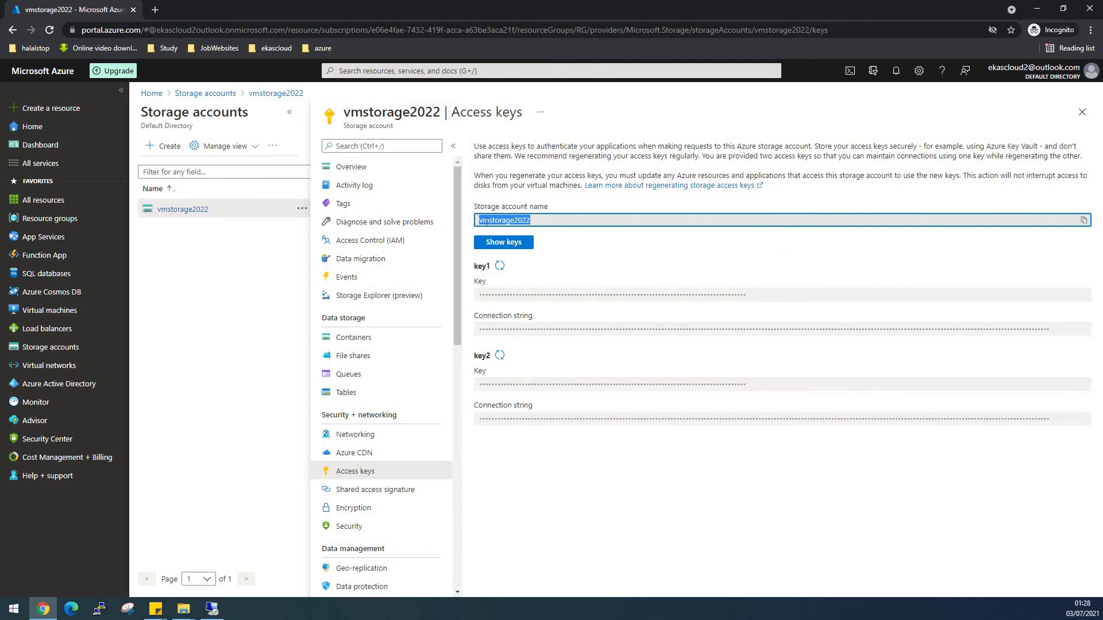
right_click(486, 224)
left_click(505, 231)
left_click(212, 609)
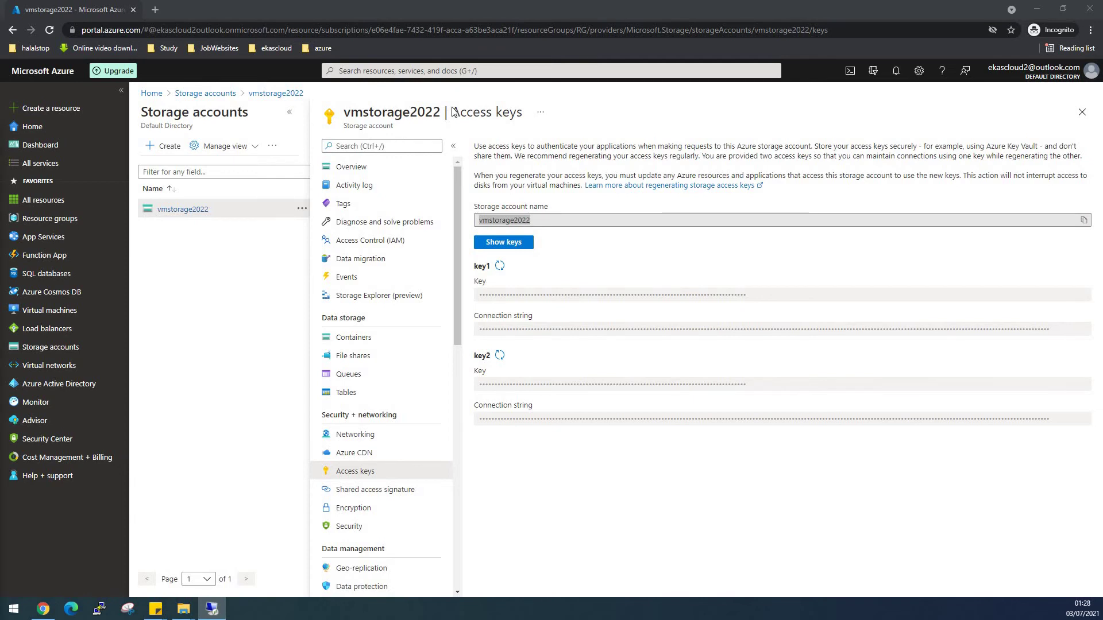
left_click(739, 65)
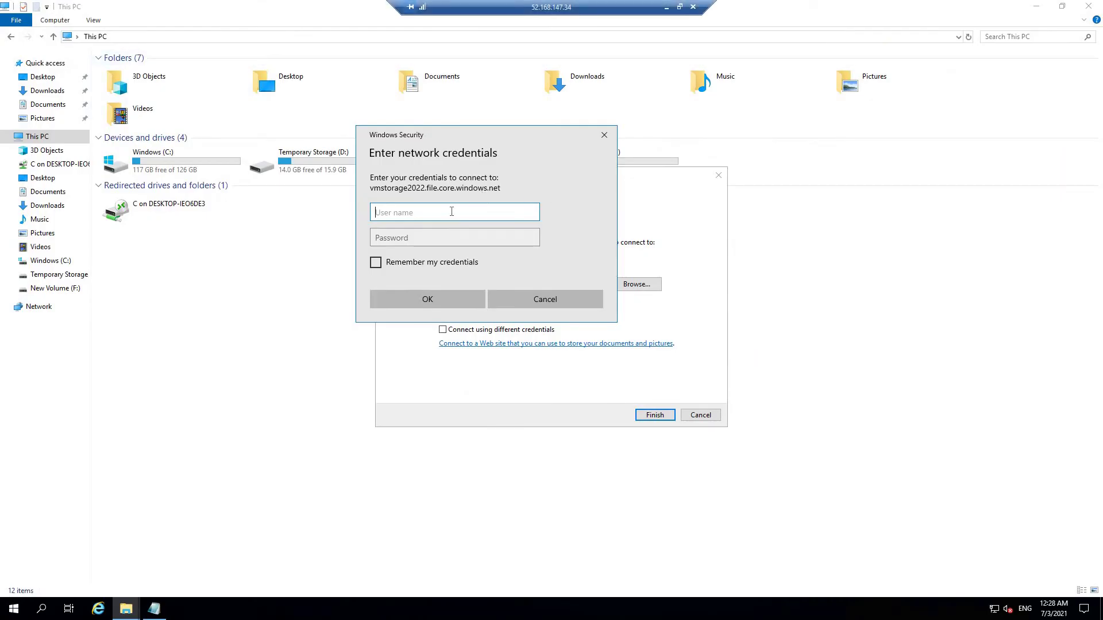
key("ctrl+v")
left_click(667, 8)
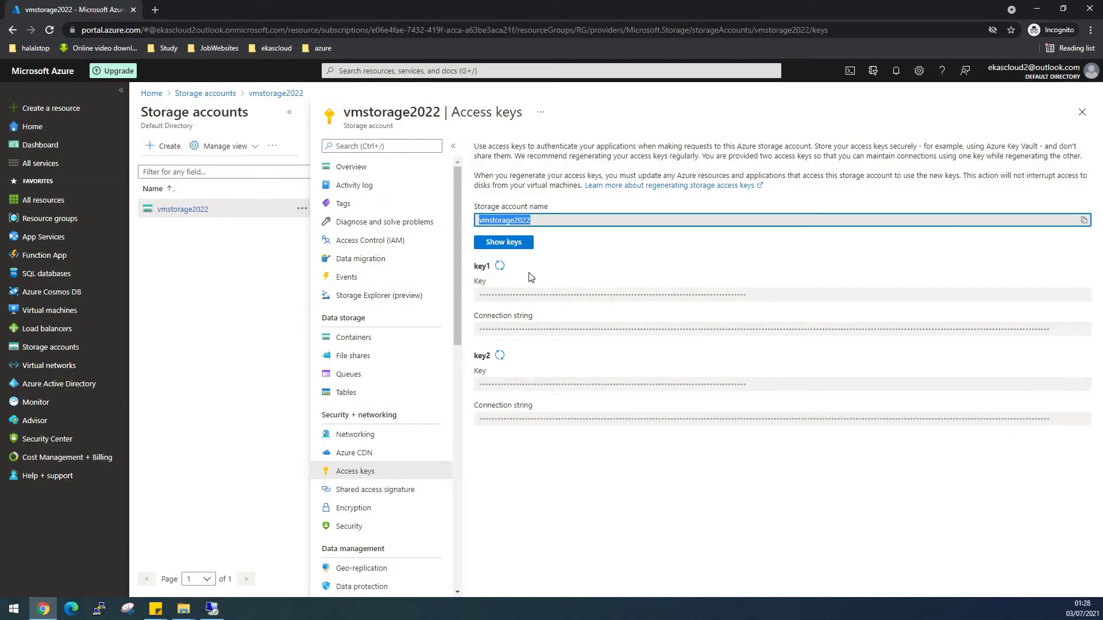
Reveal vmstorage2022's access keys, copy key1, and return to the remote session.
left_click(498, 243)
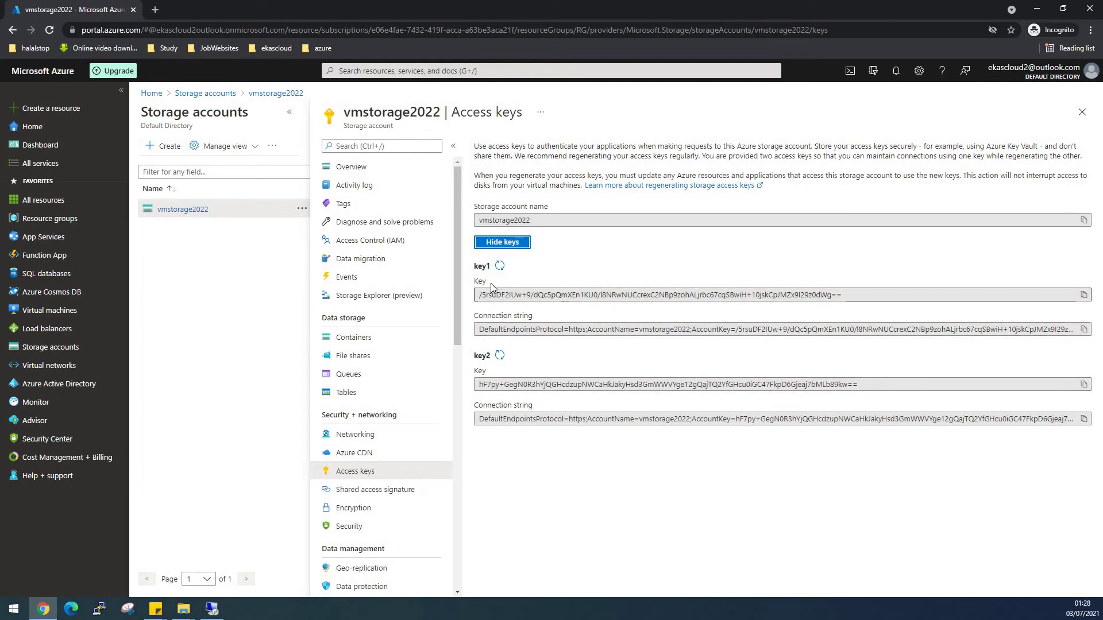
left_click(1083, 296)
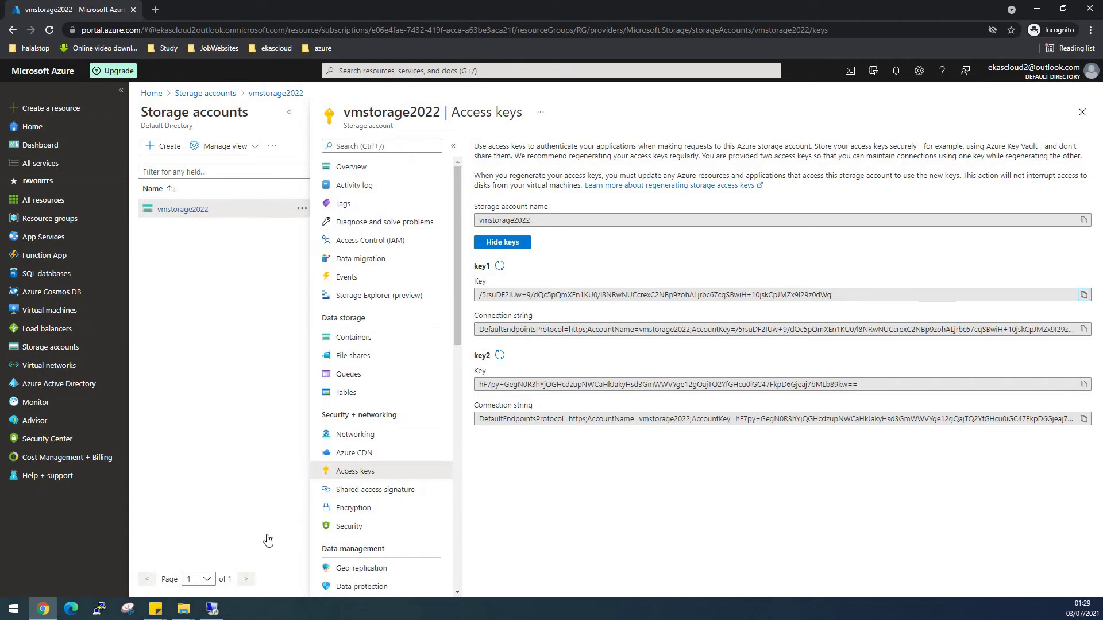
left_click(214, 612)
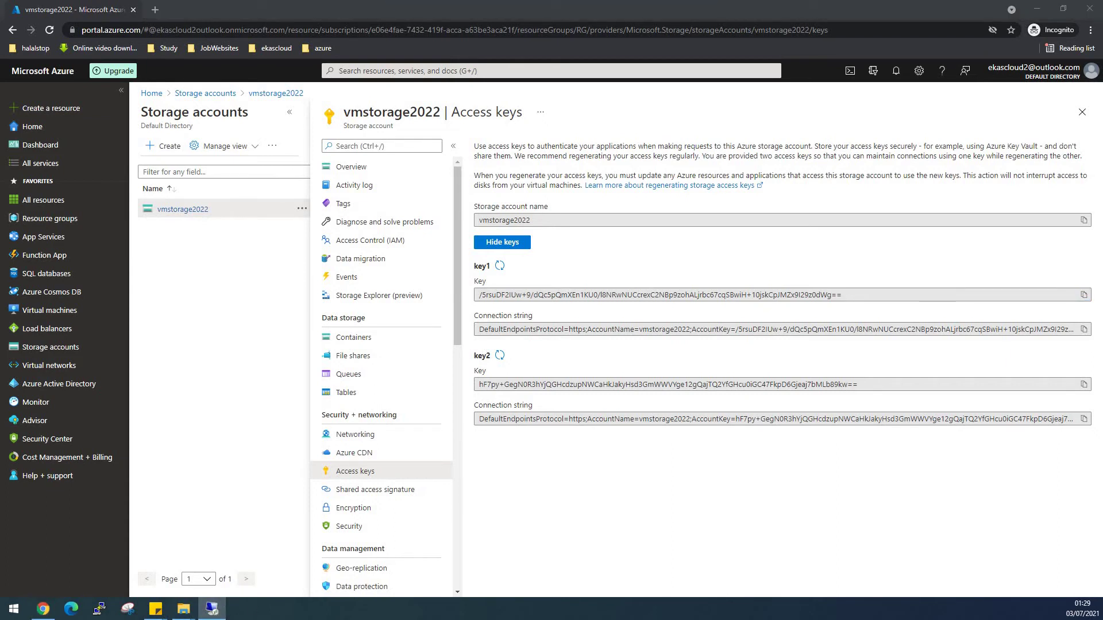
key("alt+Tab")
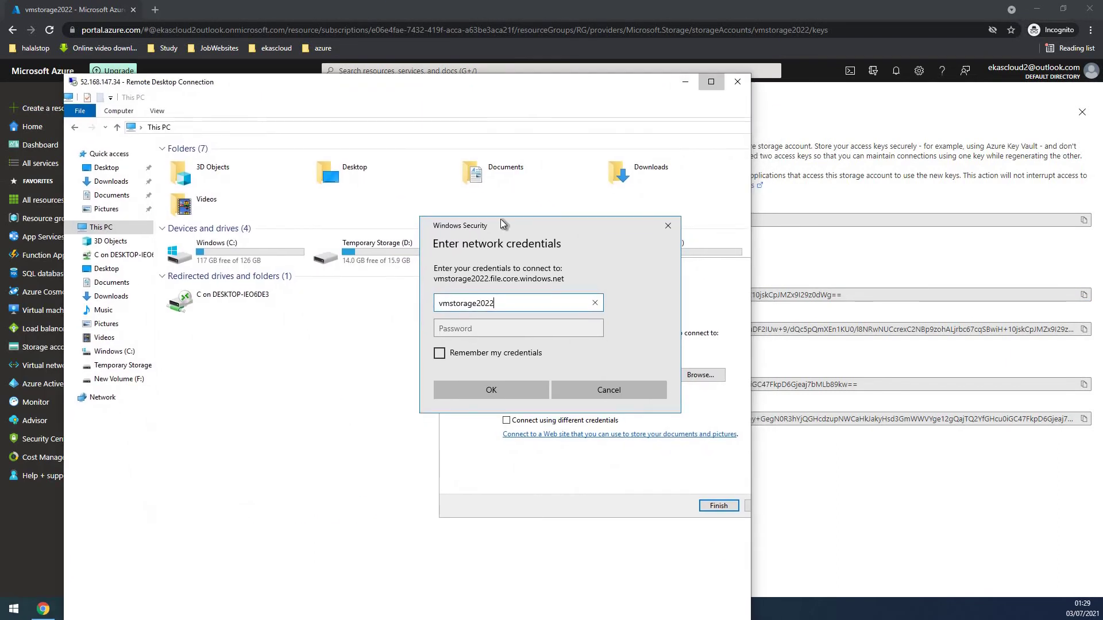
Map the share as drive Z: using the storage account key1 as the password.
key("ctrl+alt+Break")
left_click(493, 332)
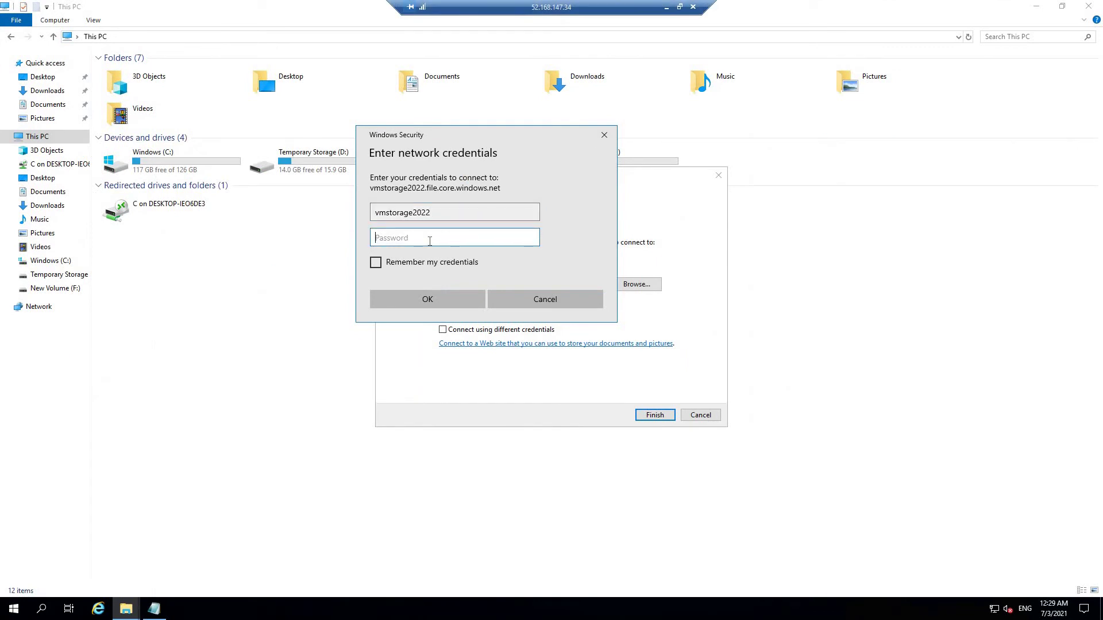
key("ctrl+v")
left_click(434, 300)
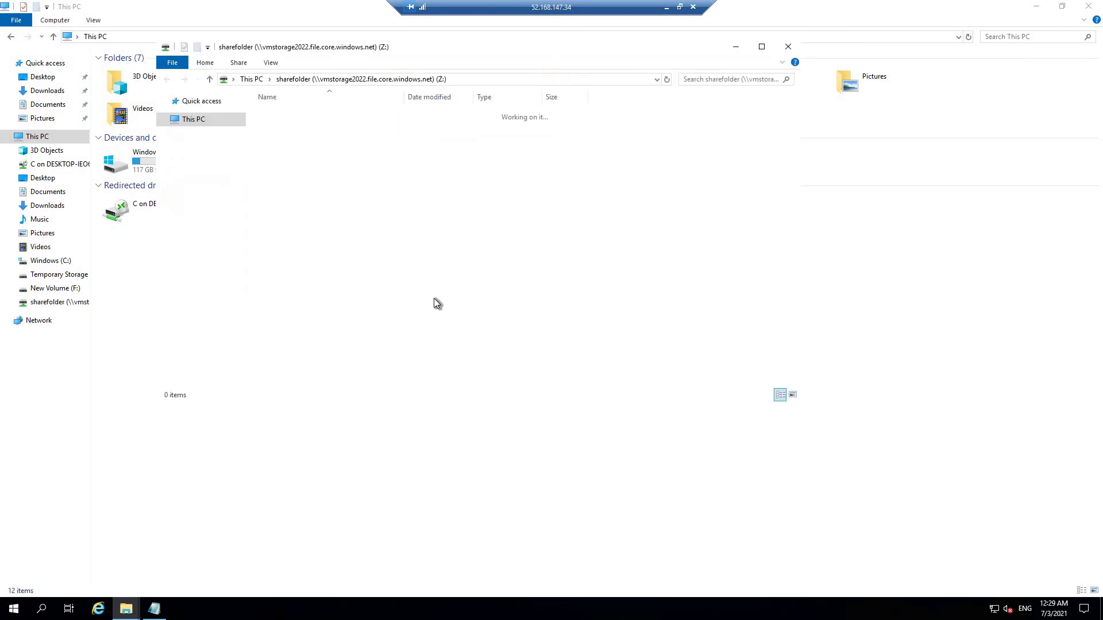
Create a folder named windowsVM1 in the Z: share, then minimize File Explorer.
right_click(374, 227)
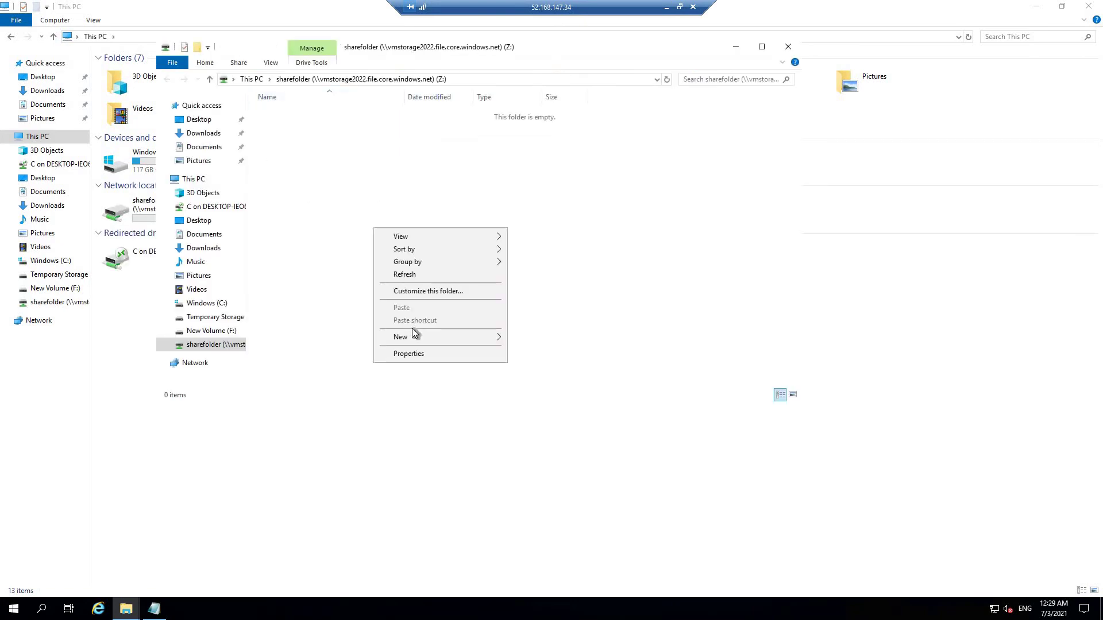
mouse_move(415, 338)
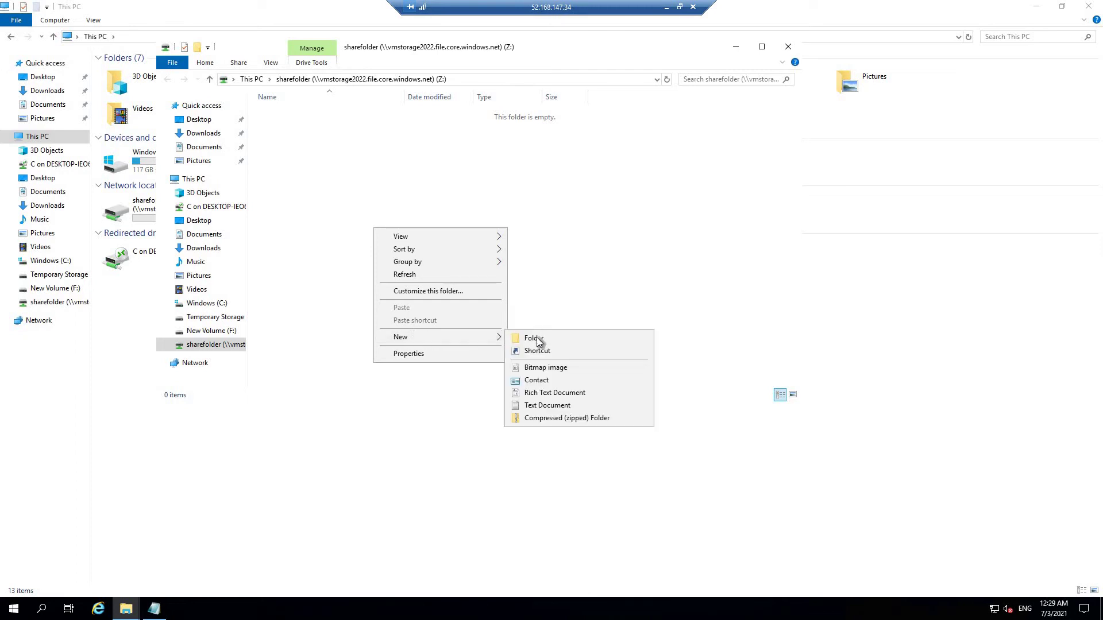
left_click(535, 338)
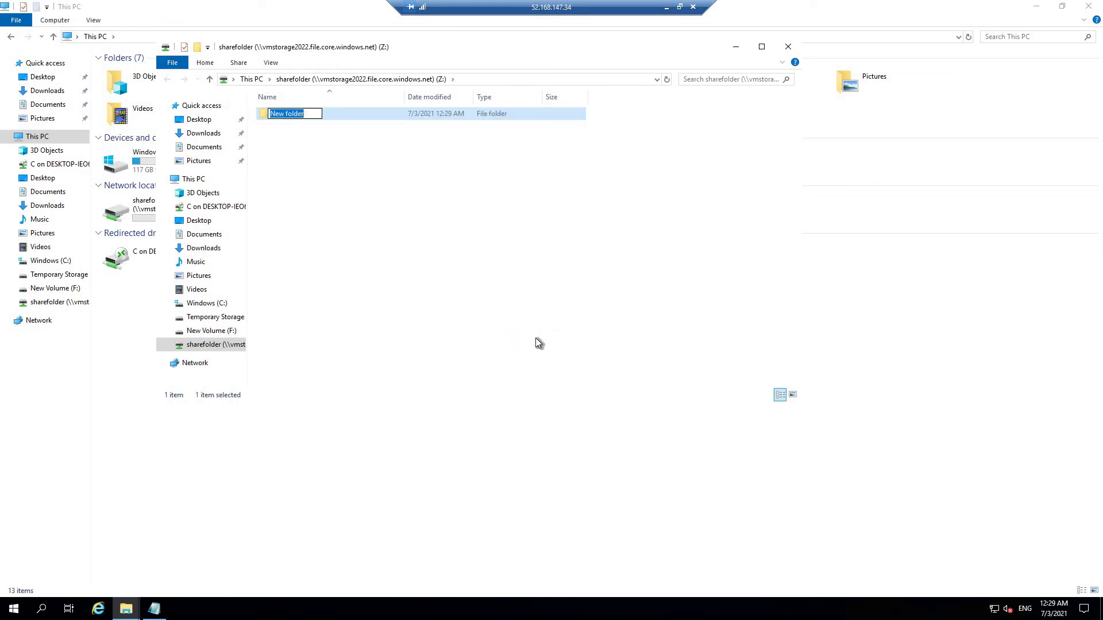
type("winod")
key("BackSpace")
key("BackSpace")
key("BackSpace")
type("ndowsVM")
key("Return")
left_click(525, 345)
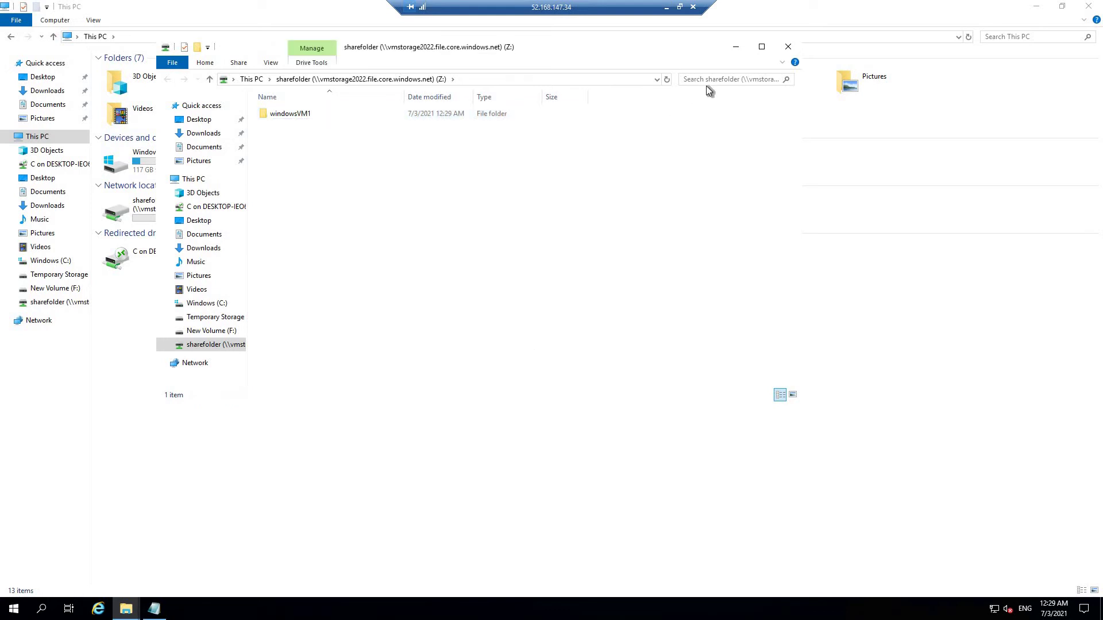
left_click(739, 47)
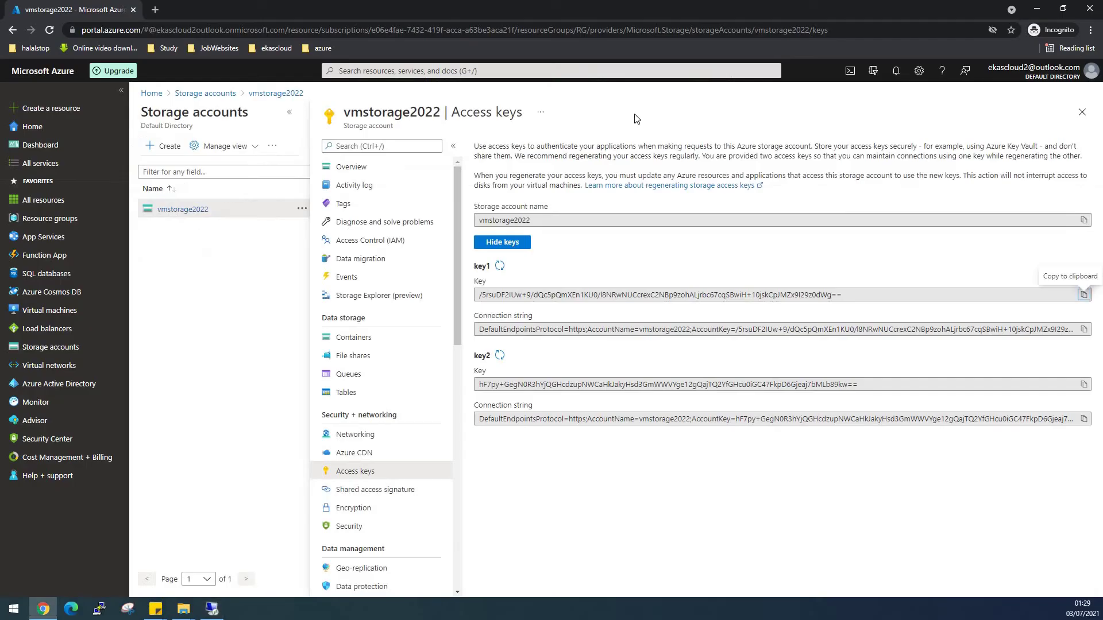
Copy windowsvm2's public IP address 52.168.150.196 from its Virtual machines overview.
left_click(50, 310)
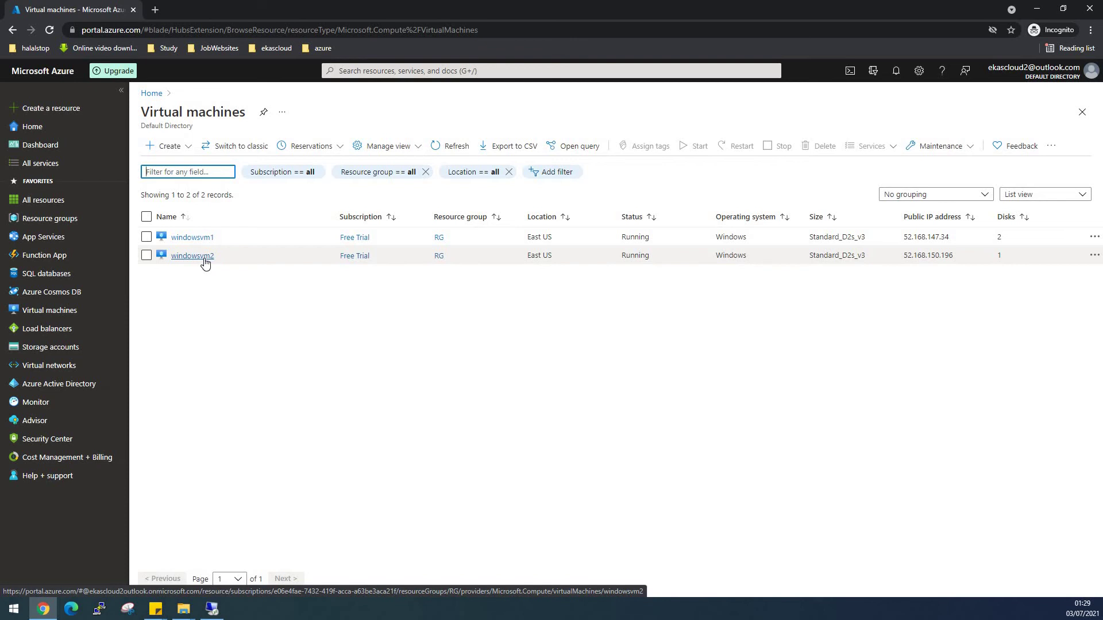
left_click(205, 262)
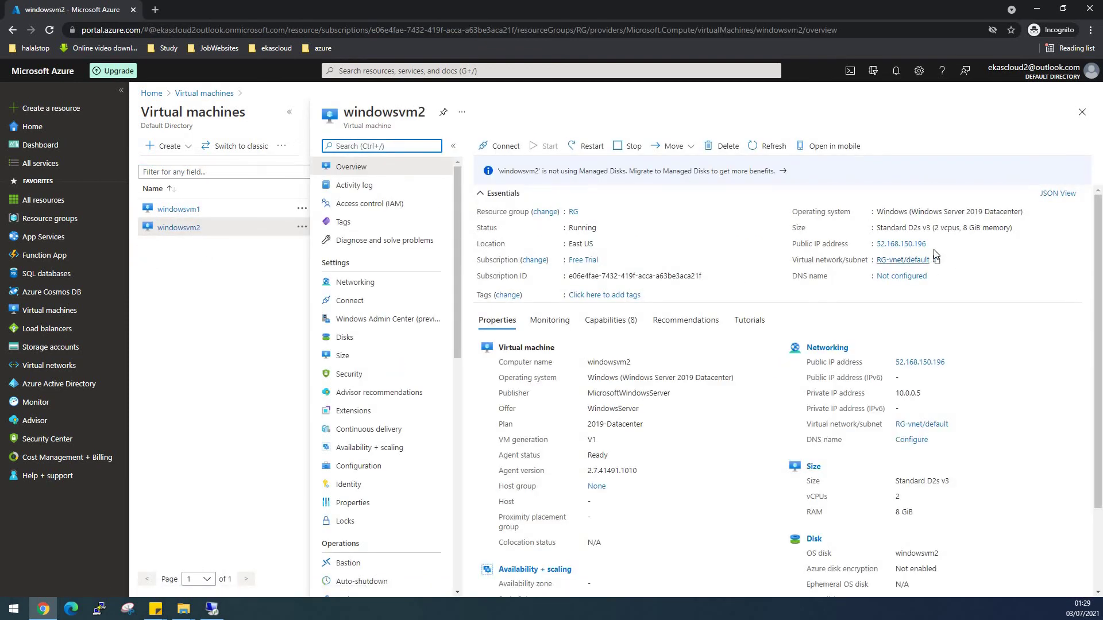
left_click(933, 243)
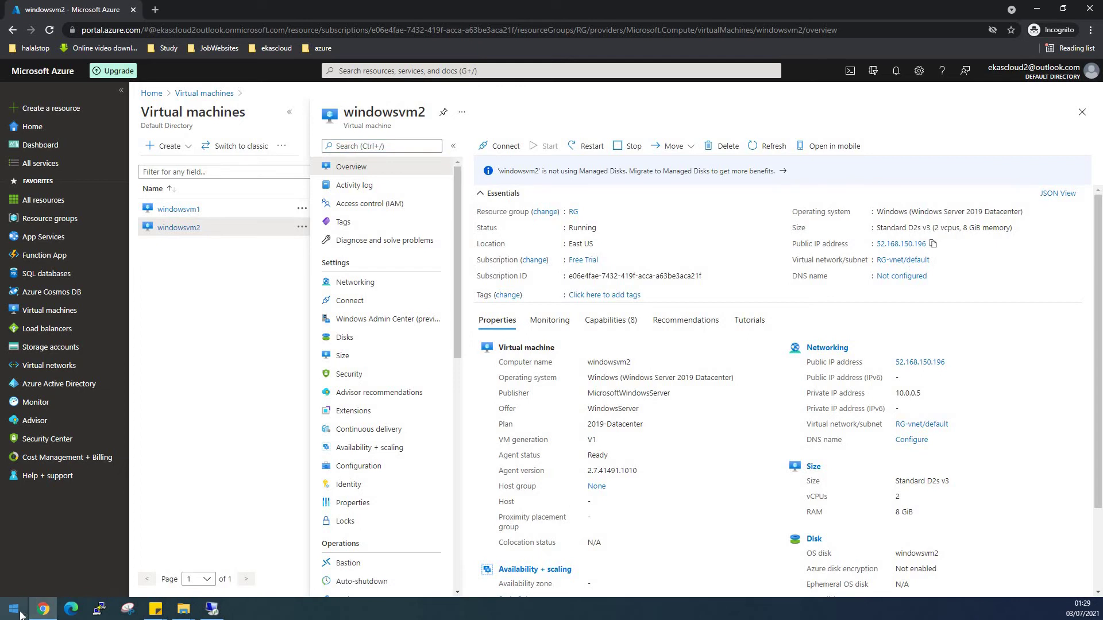
left_click(20, 614)
Launch Remote Desktop Connection and connect to 52.168.150.196.
type("rdp")
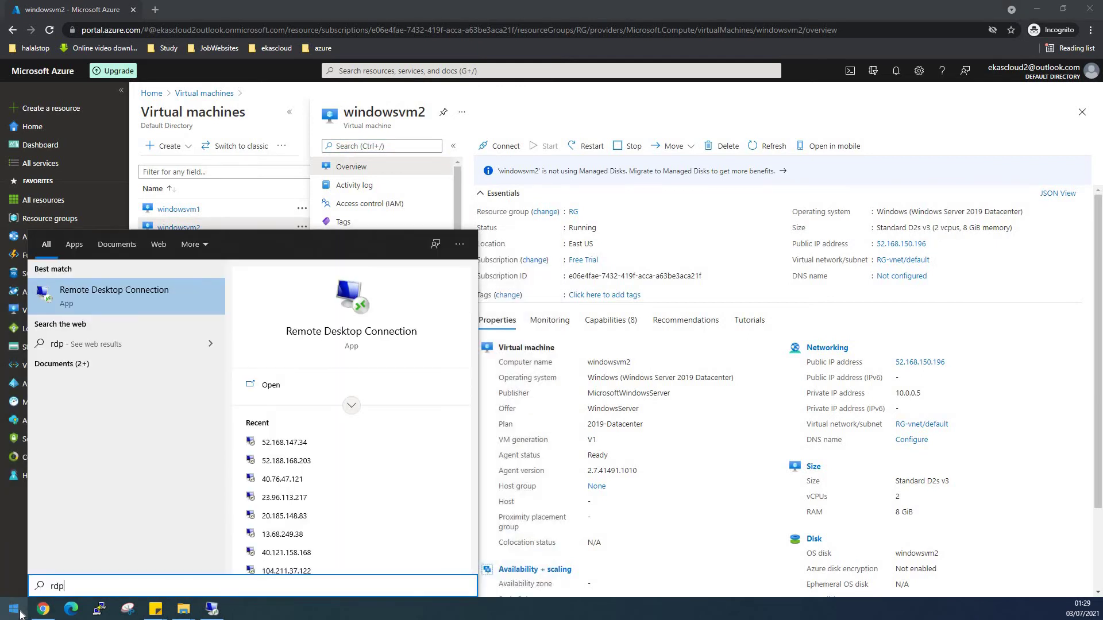
left_click(131, 292)
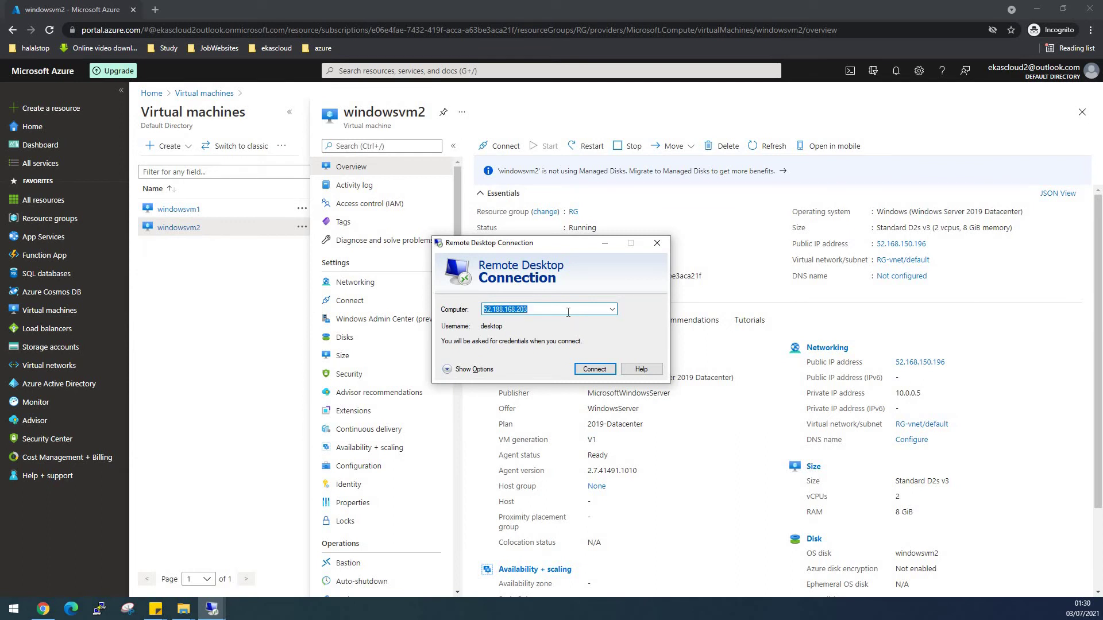
key("ctrl+v")
key("Return")
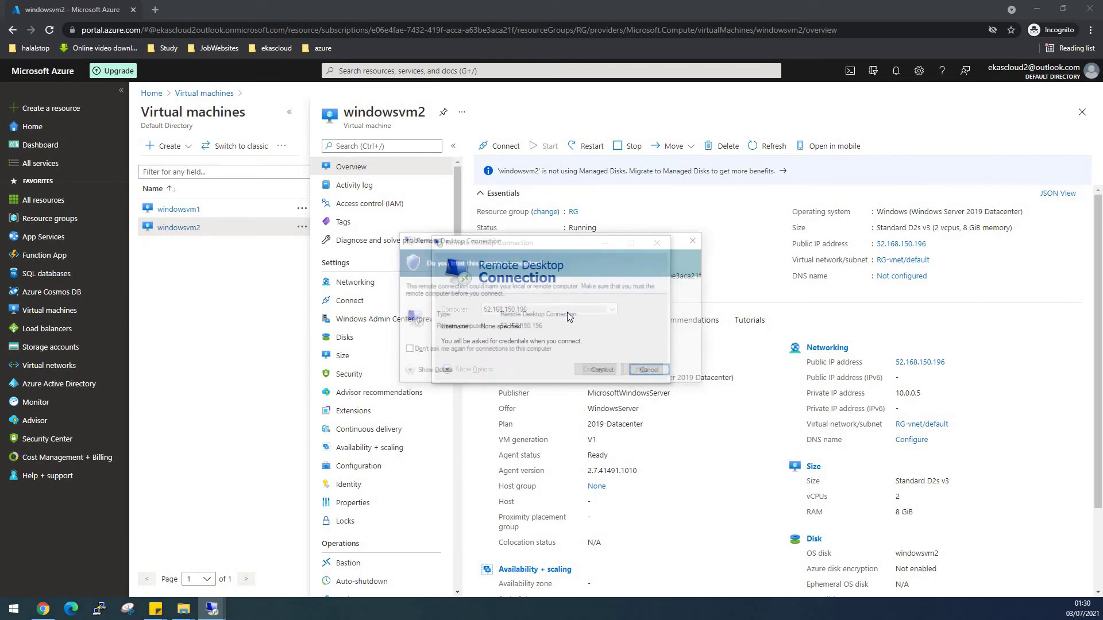
Sign in with windowsvm2's username and password, then accept the certificate warning.
left_click(603, 373)
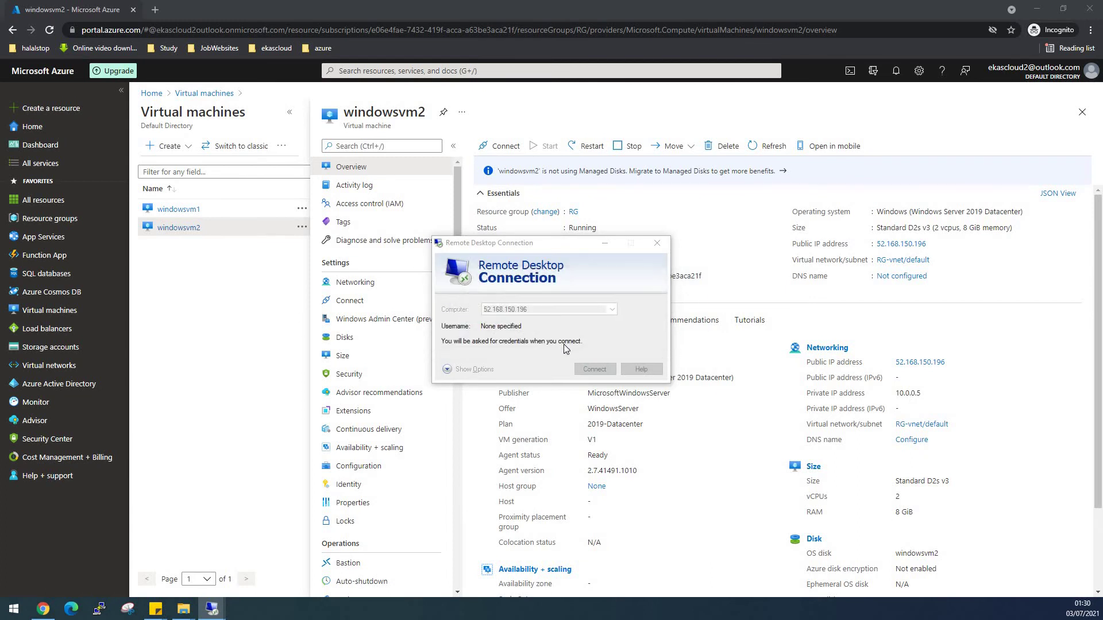
type("desktop")
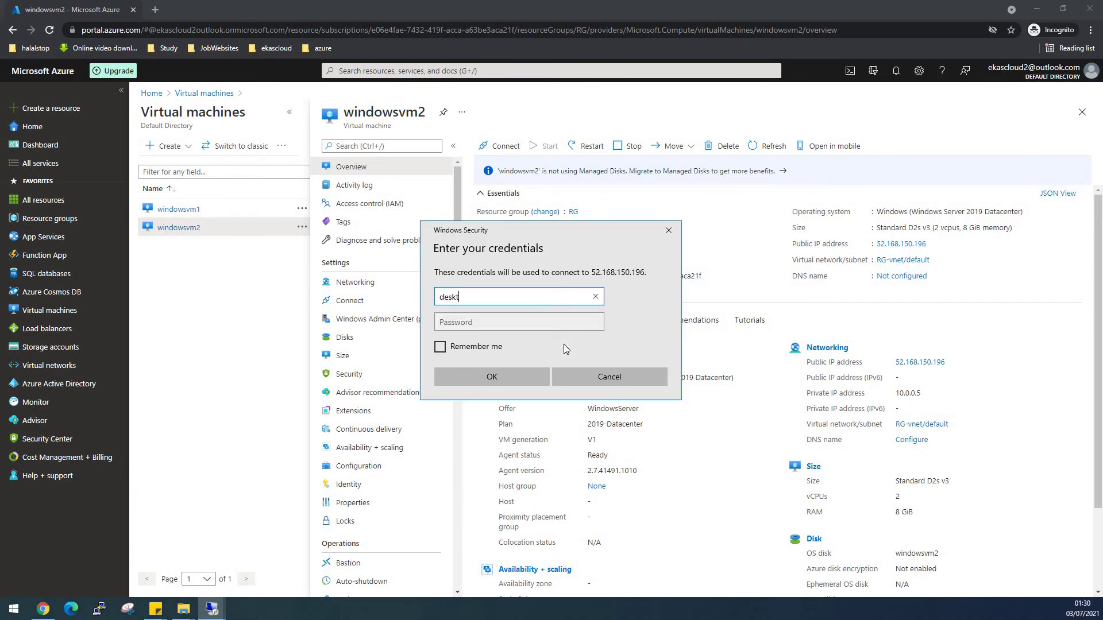
key("Tab")
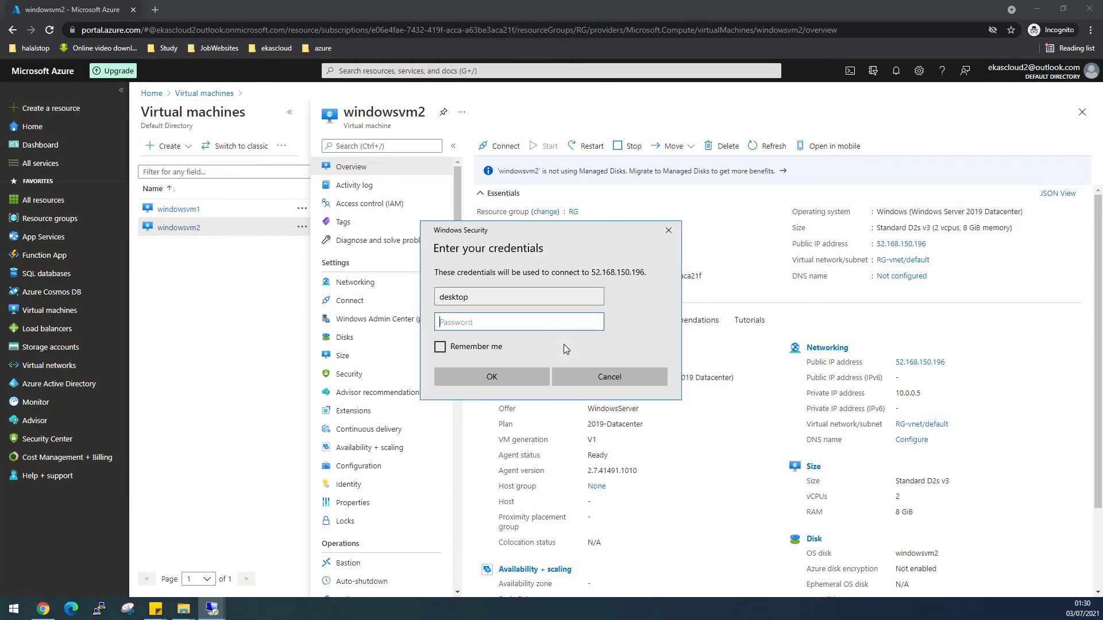
type("***********")
key("Return")
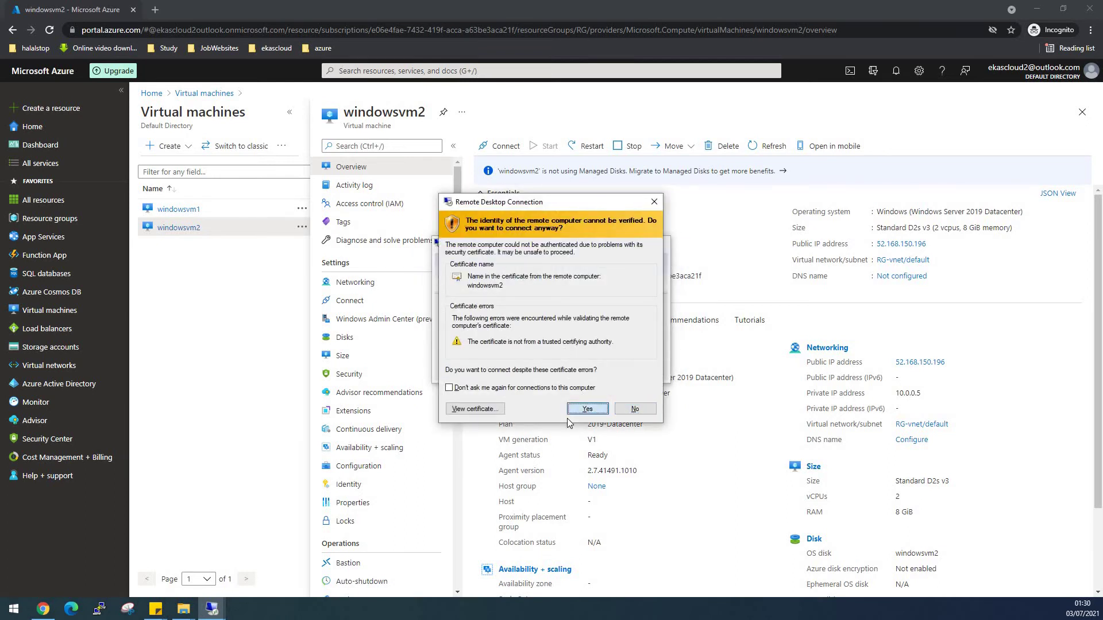
key("Return")
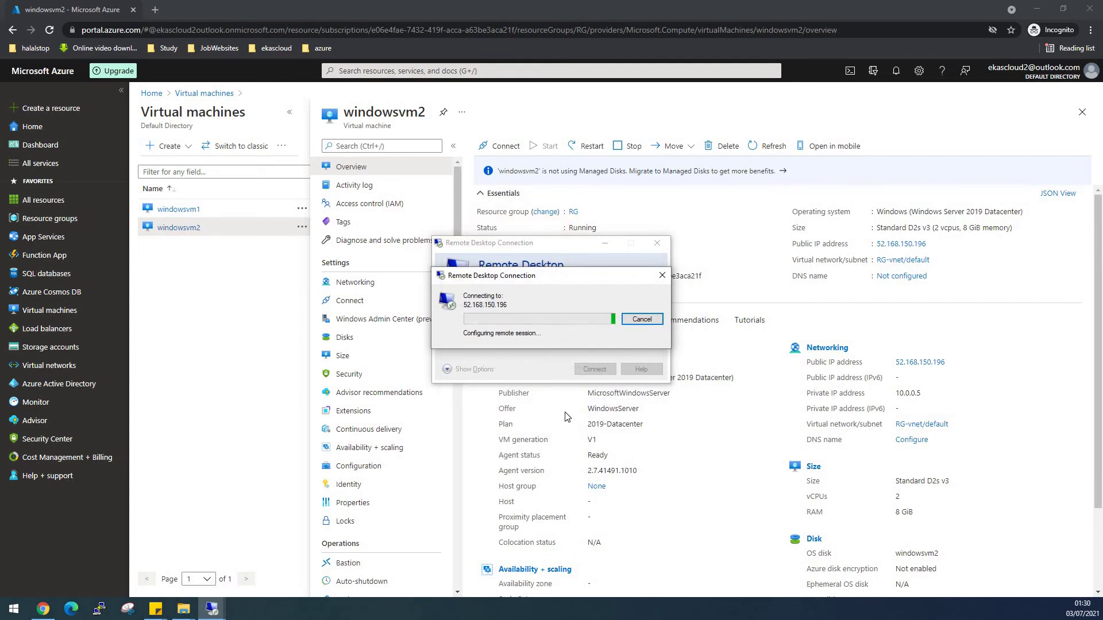
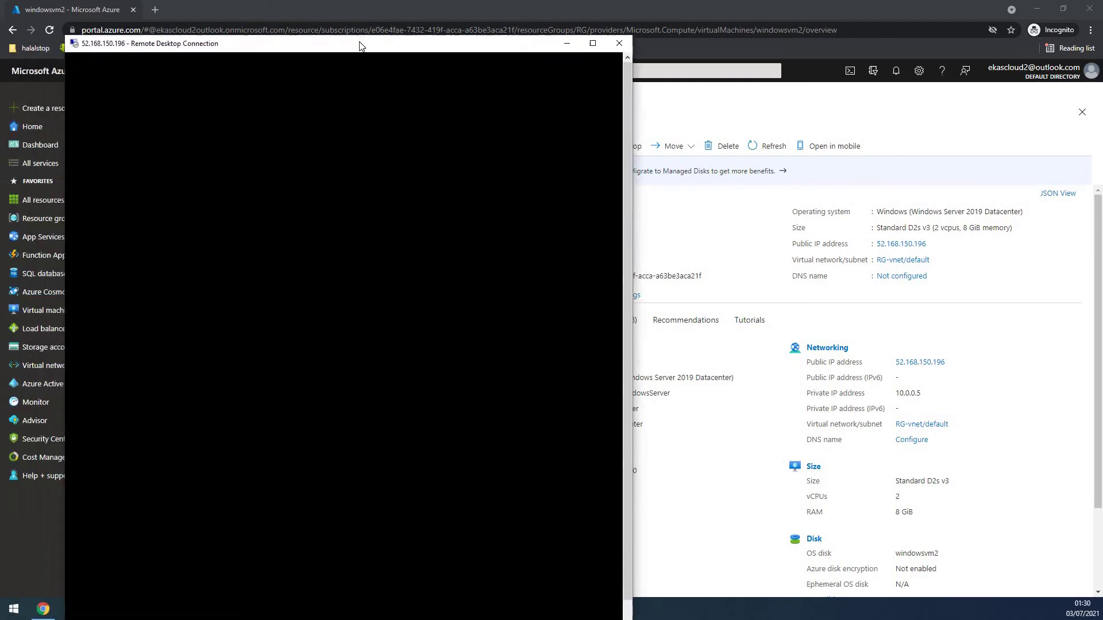
Check the windowsVM1 folder in the other VM's sharefolder (Z:), then return to full-screen windowsvm2.
left_click(597, 40)
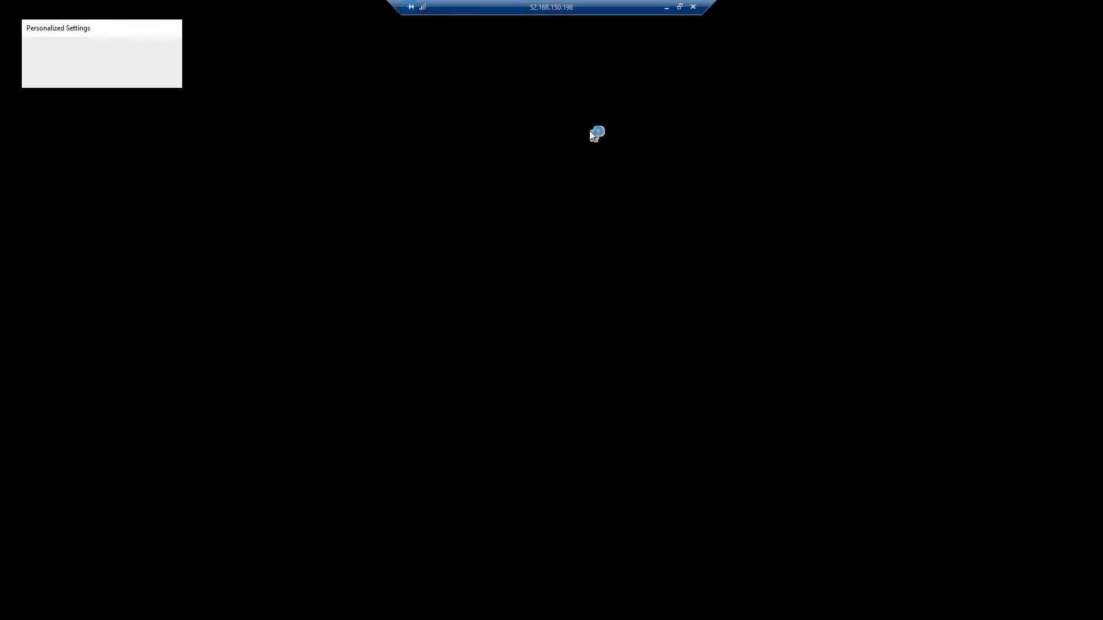
left_click(667, 13)
mouse_move(211, 611)
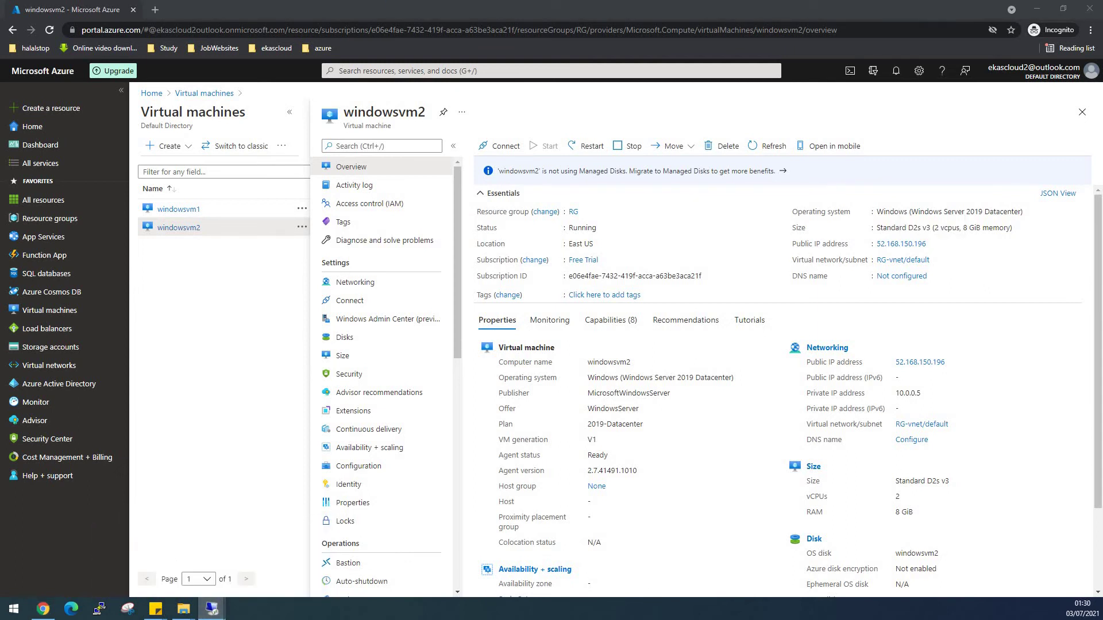
key("alt+Tab")
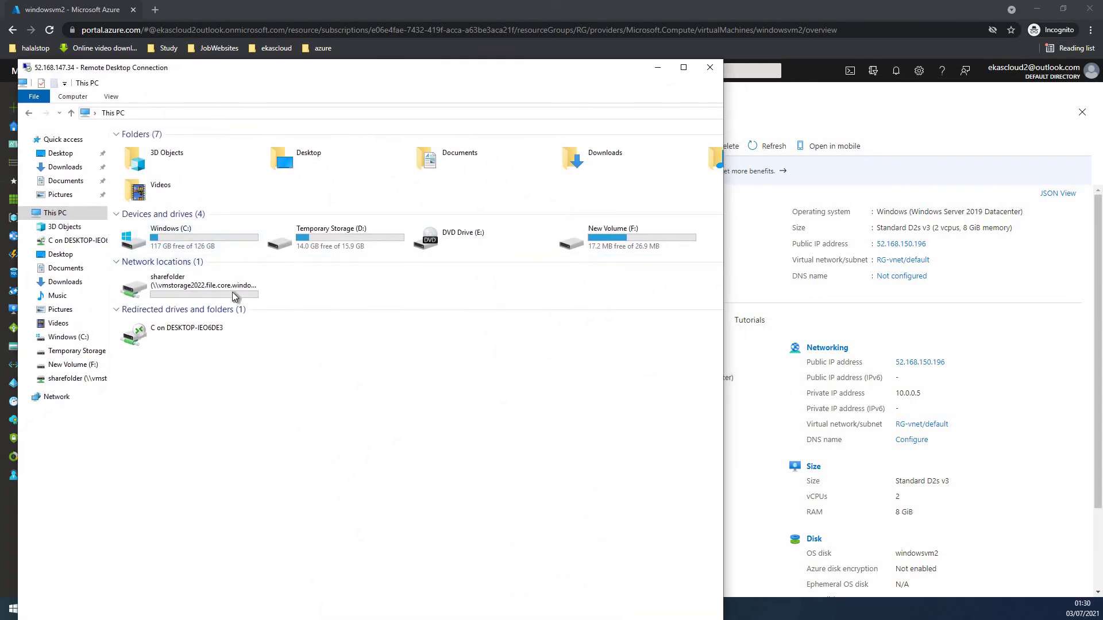
double_click(177, 288)
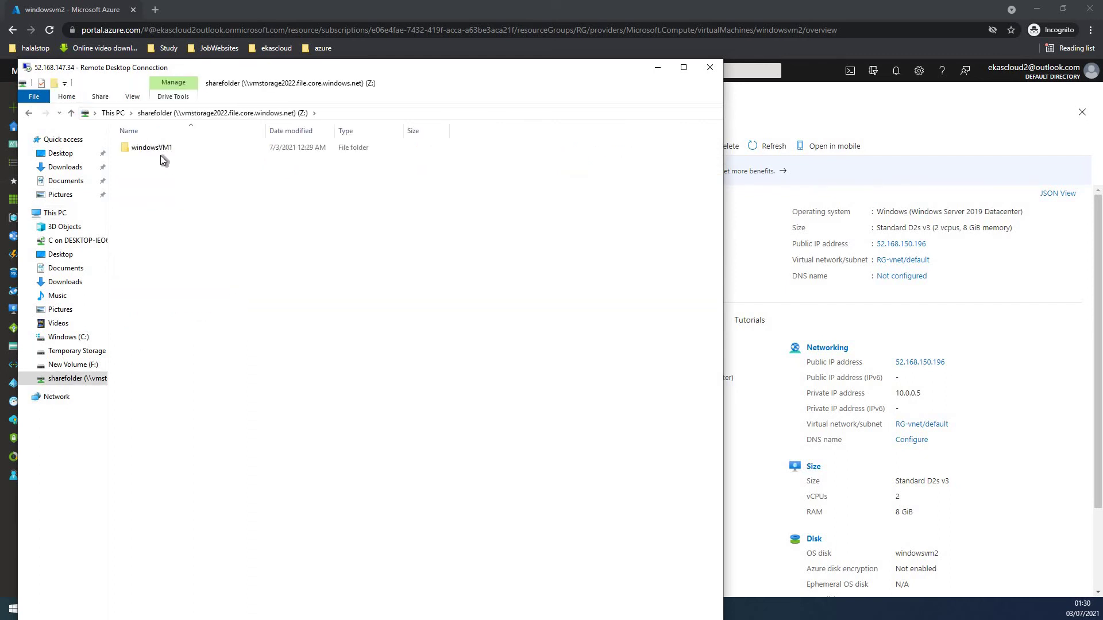
left_click(657, 68)
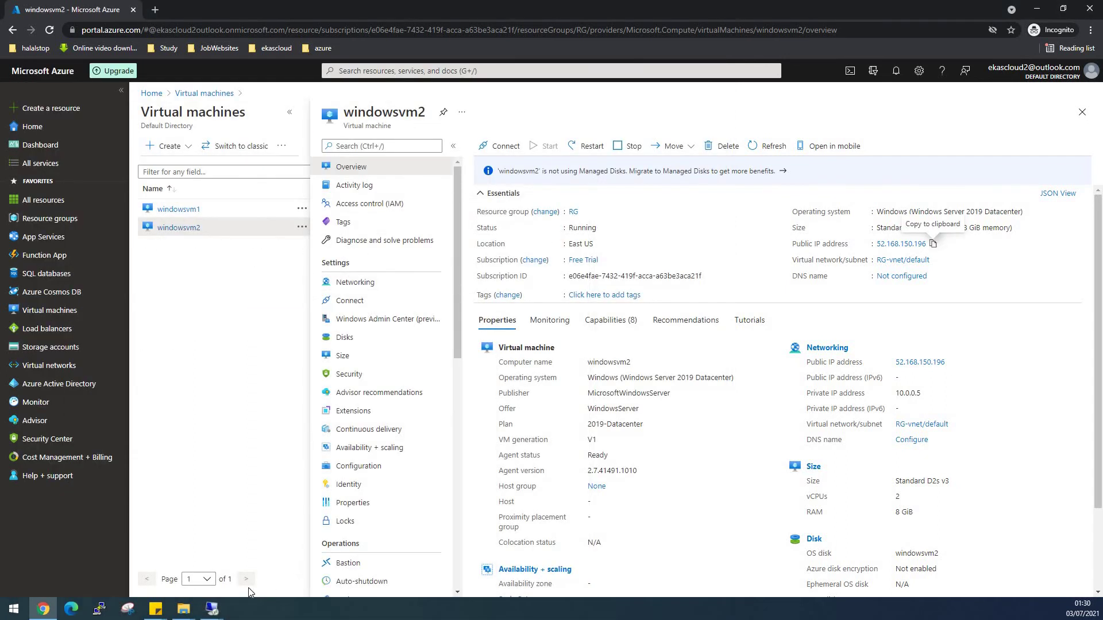
left_click(247, 567)
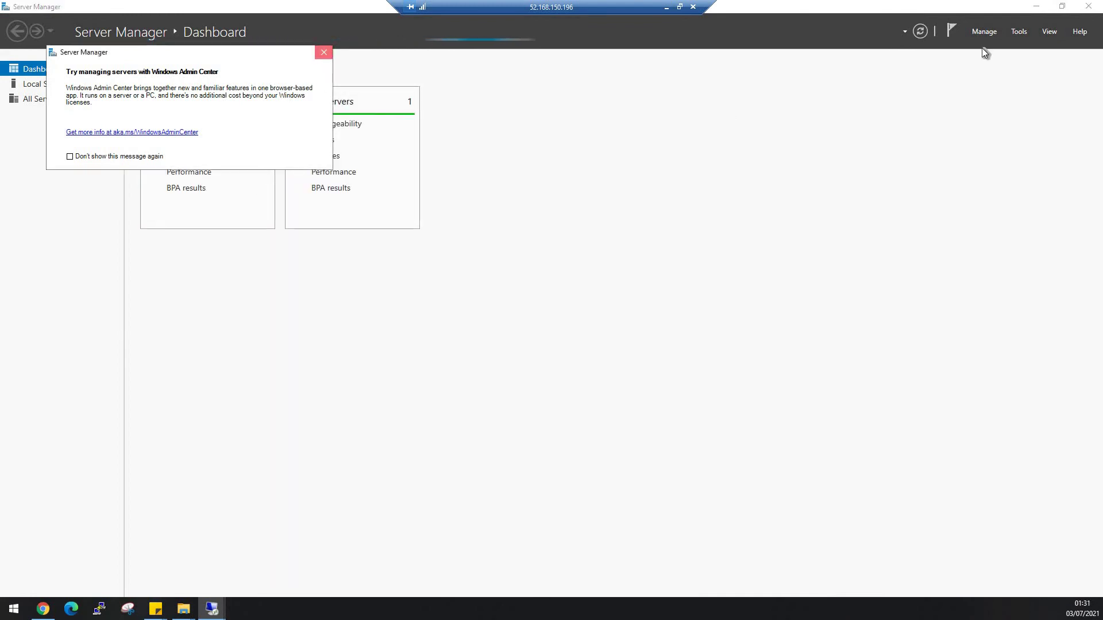
Dismiss the Windows Admin Center popup on windowsvm2 and briefly open This PC.
key("Escape")
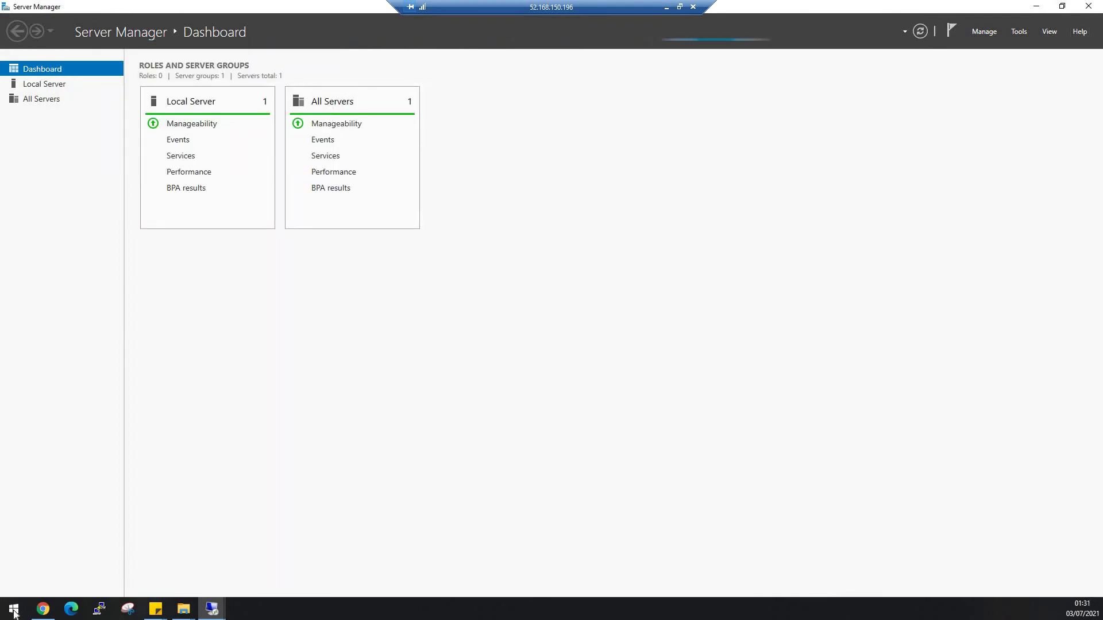
left_click(14, 610)
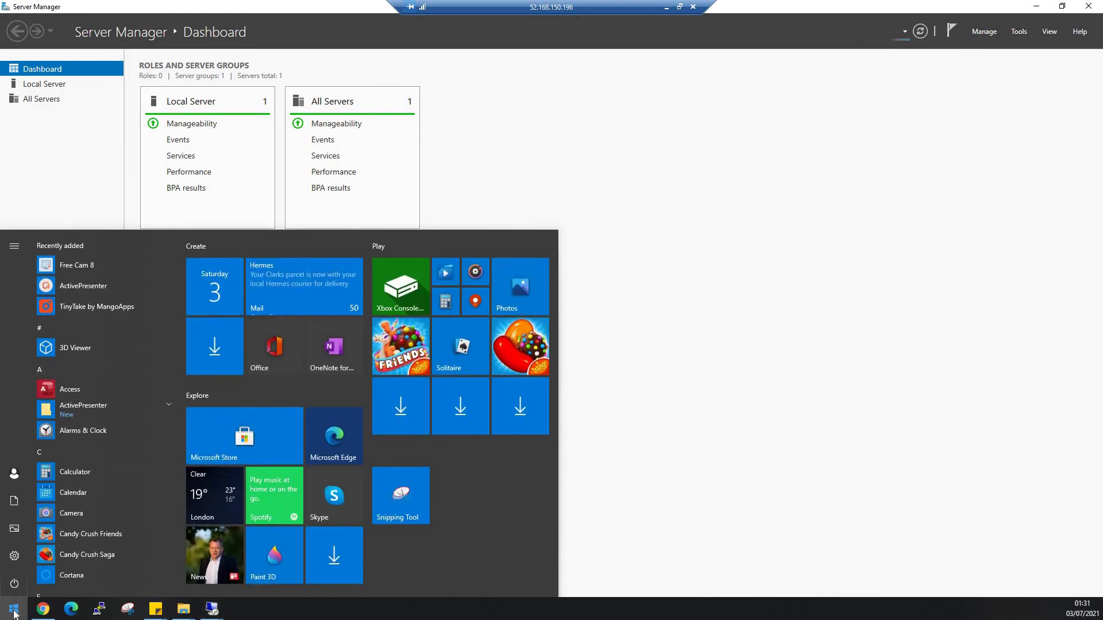
type("this")
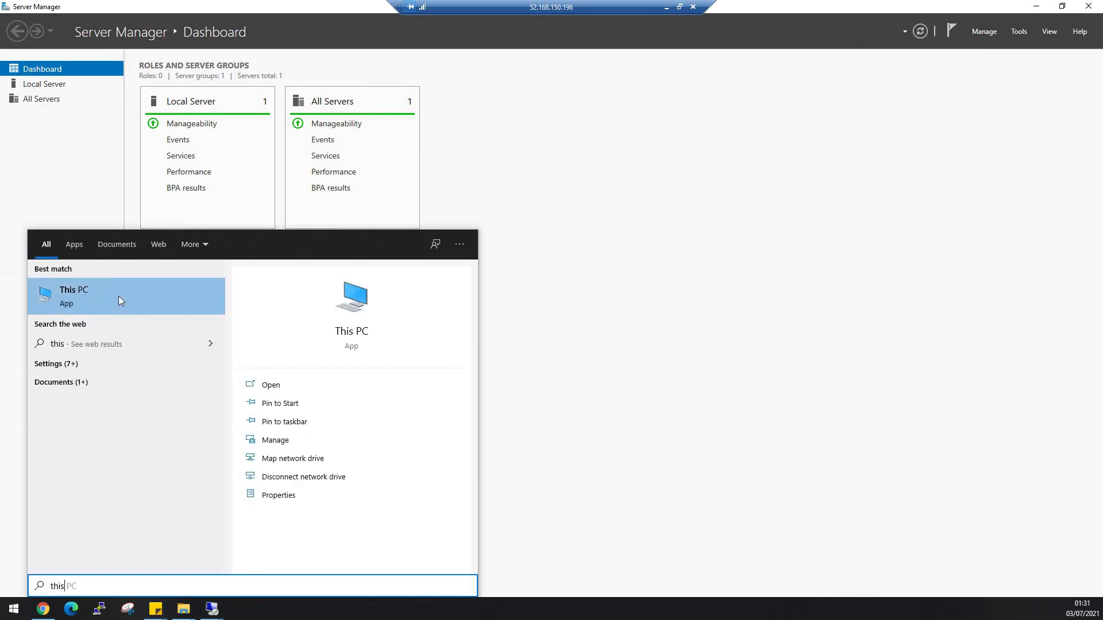
left_click(118, 295)
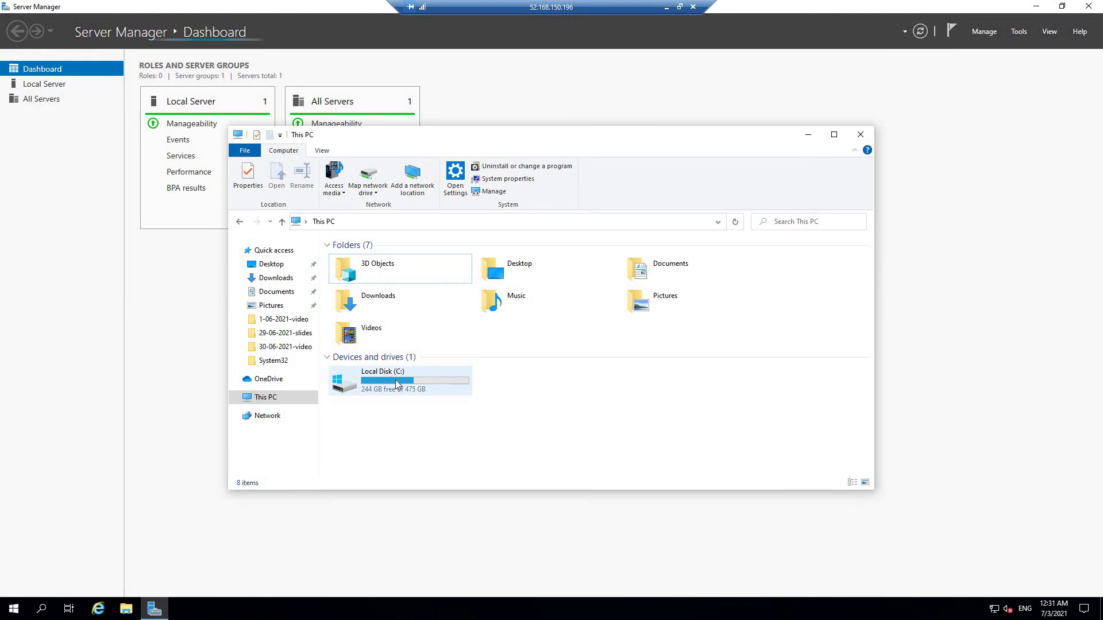
left_click(860, 135)
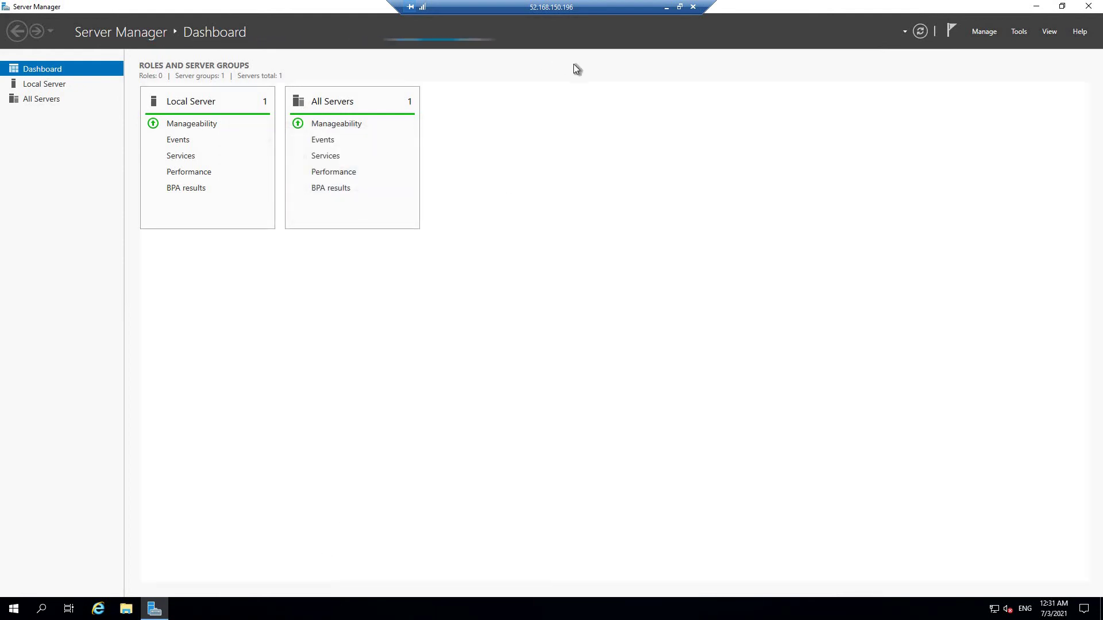
Close Server Manager and open This PC, listing the C:, D: and DVD drives.
double_click(914, 10)
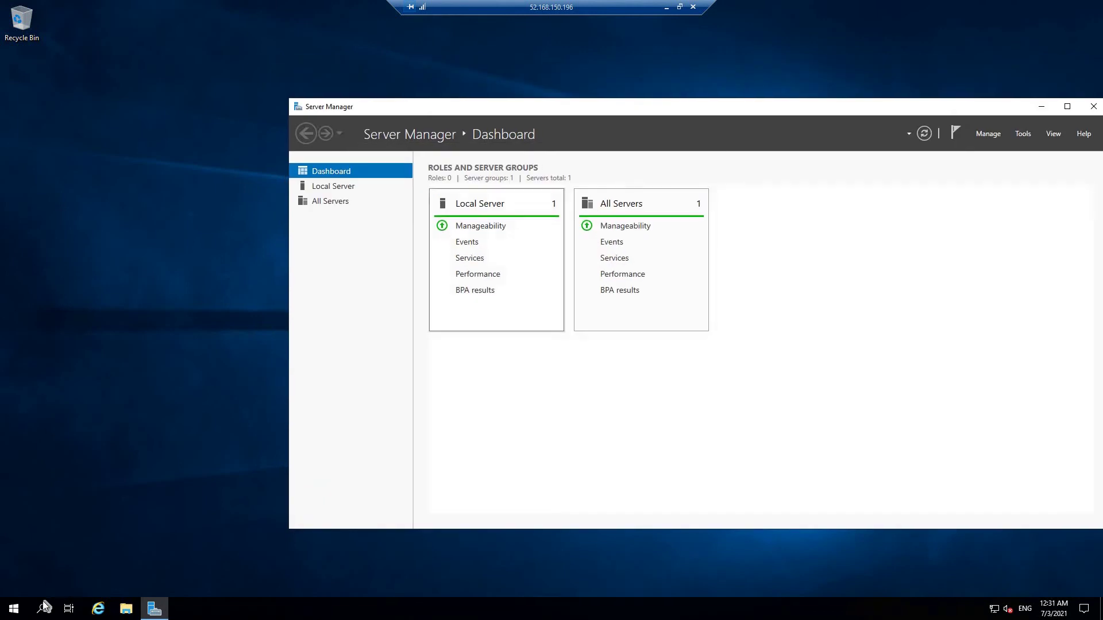
left_click(11, 611)
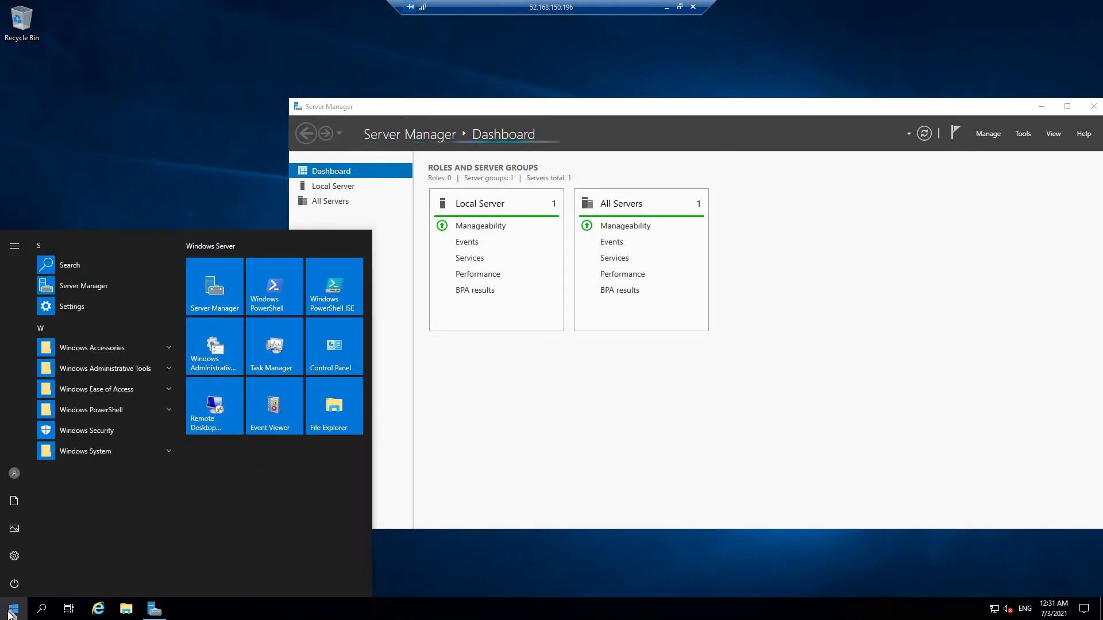
left_click(10, 612)
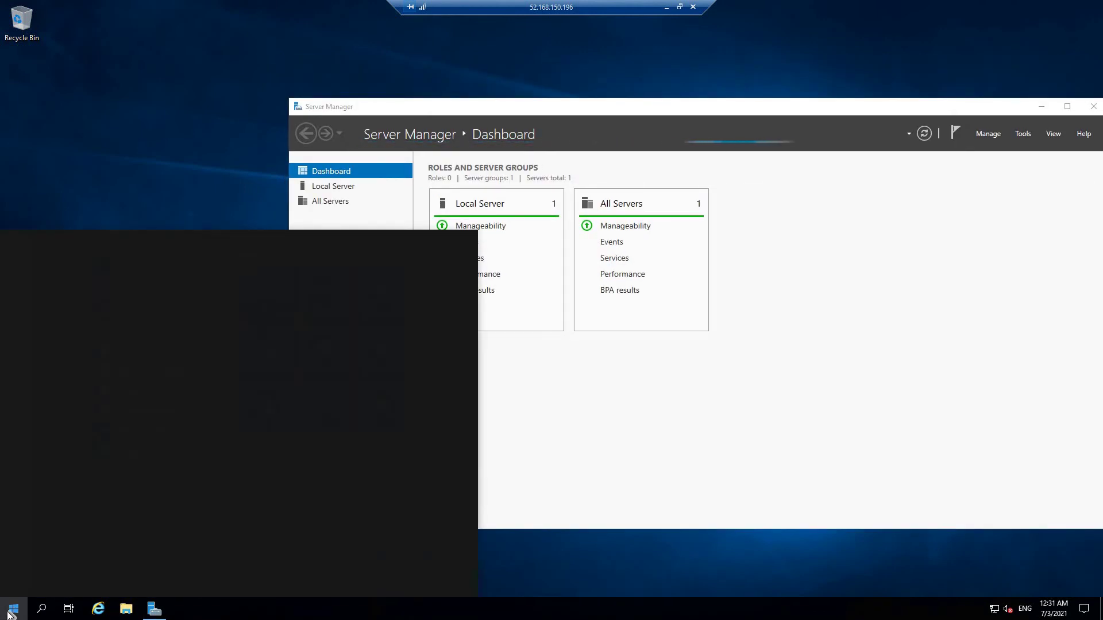
left_click(741, 276)
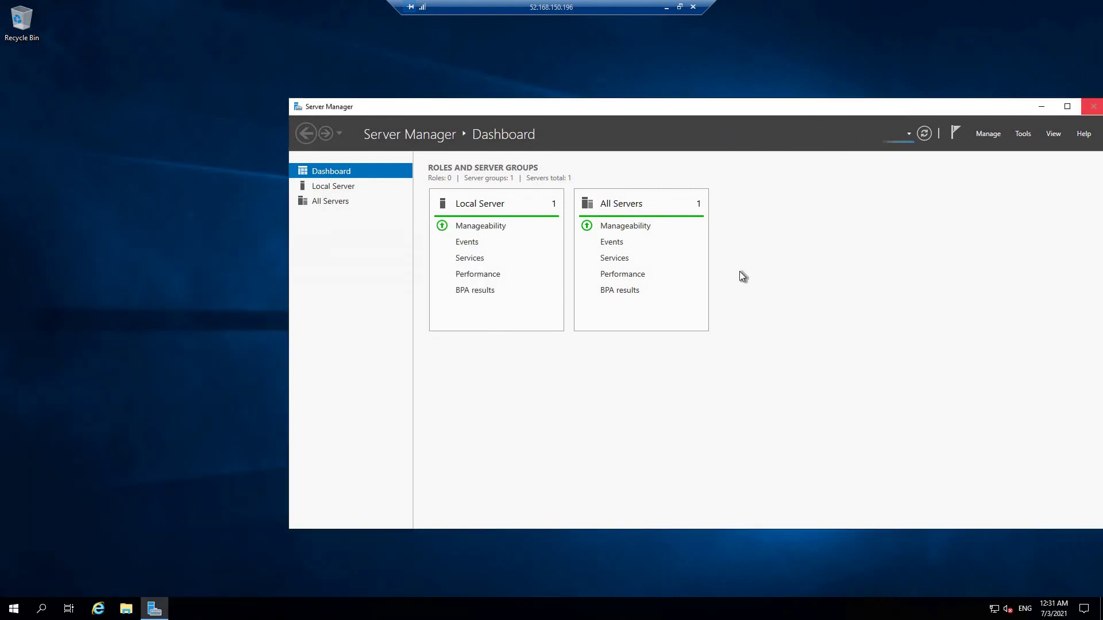
key("alt+F4")
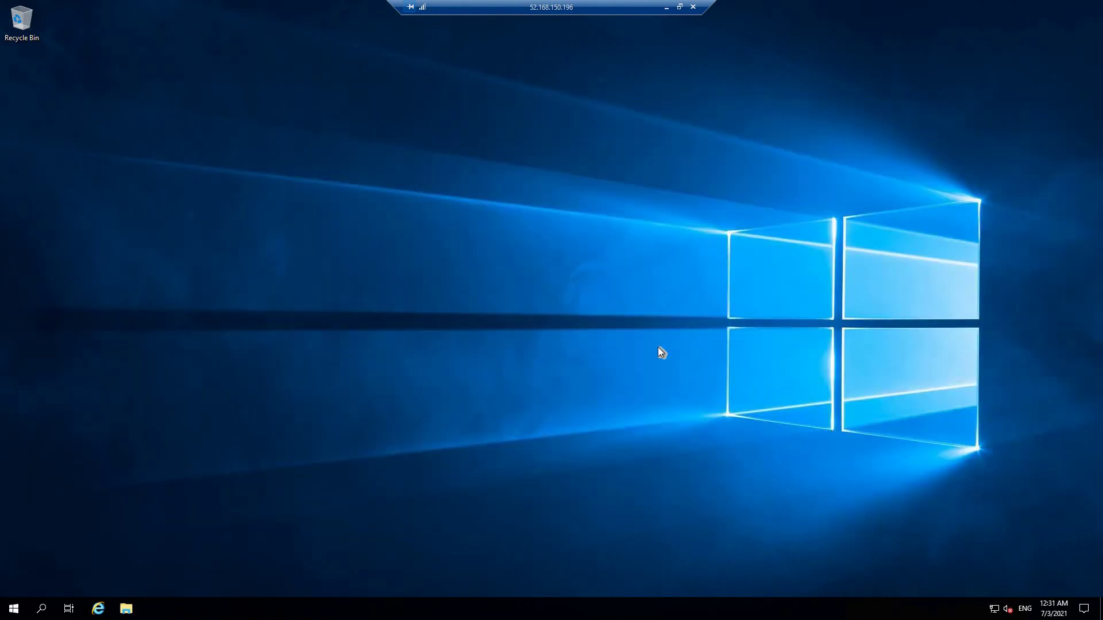
left_click(13, 610)
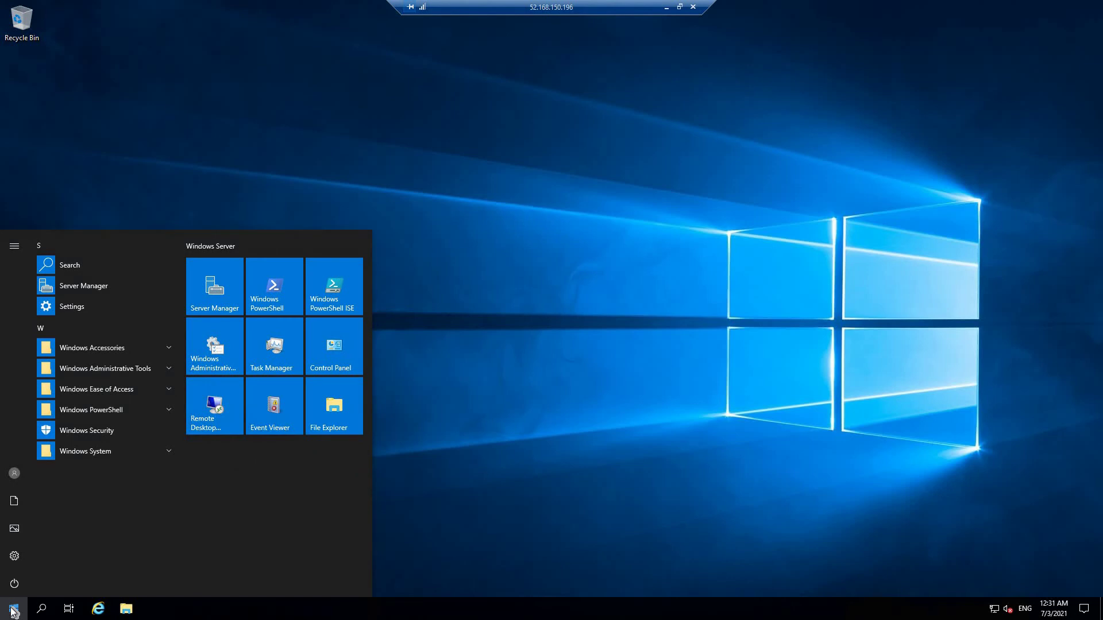
type("this")
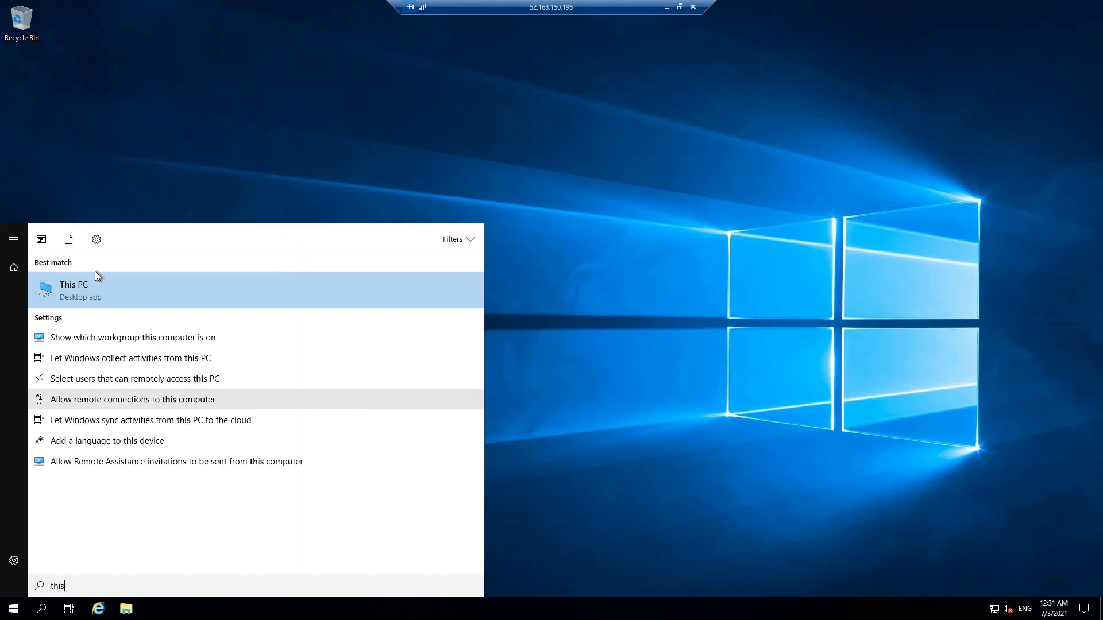
left_click(93, 284)
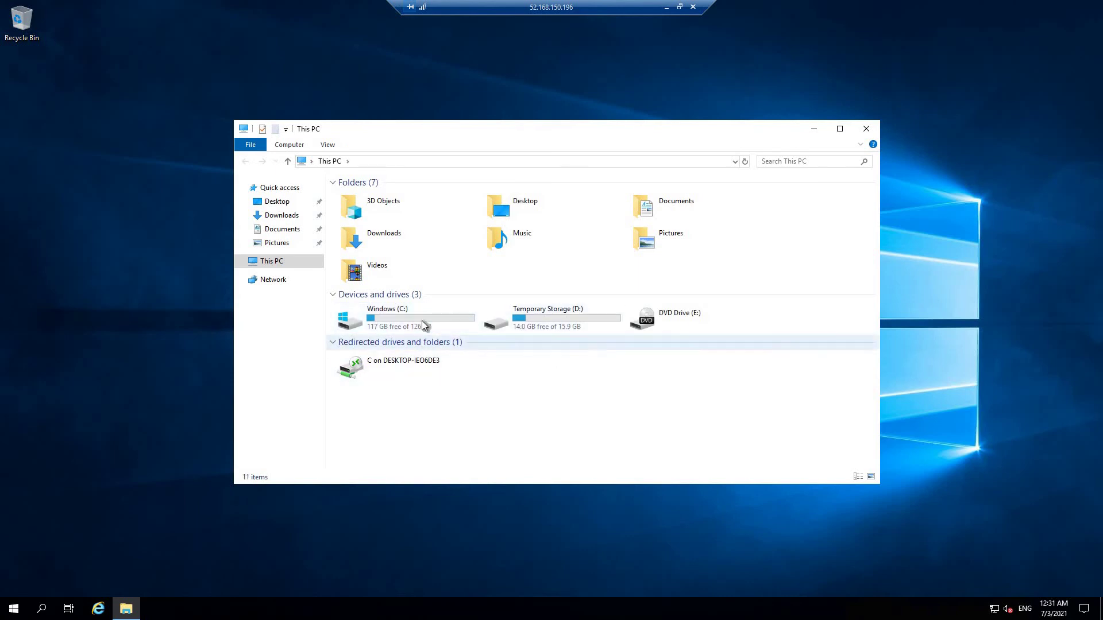
Bring the windowsVM1 remote session to the front in full screen.
left_click(665, 10)
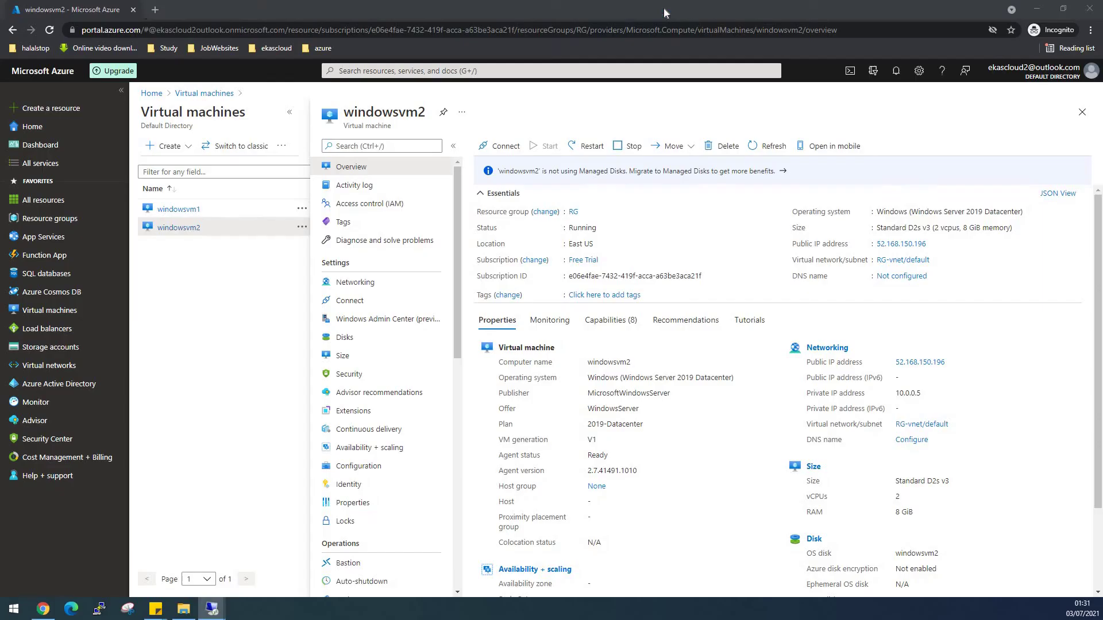
left_click(213, 614)
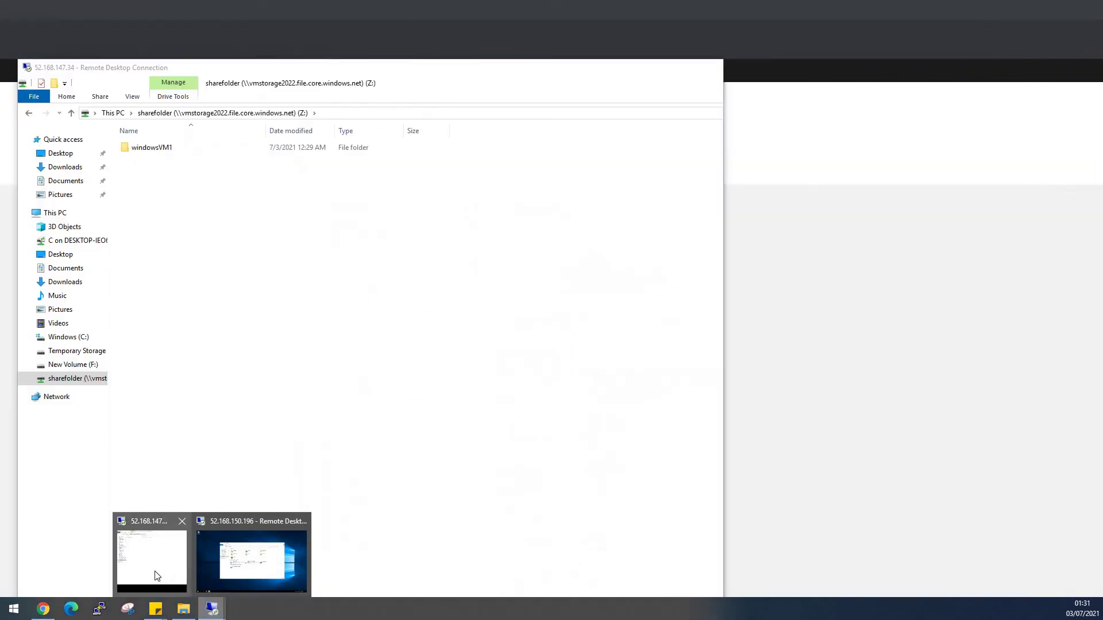
left_click(154, 577)
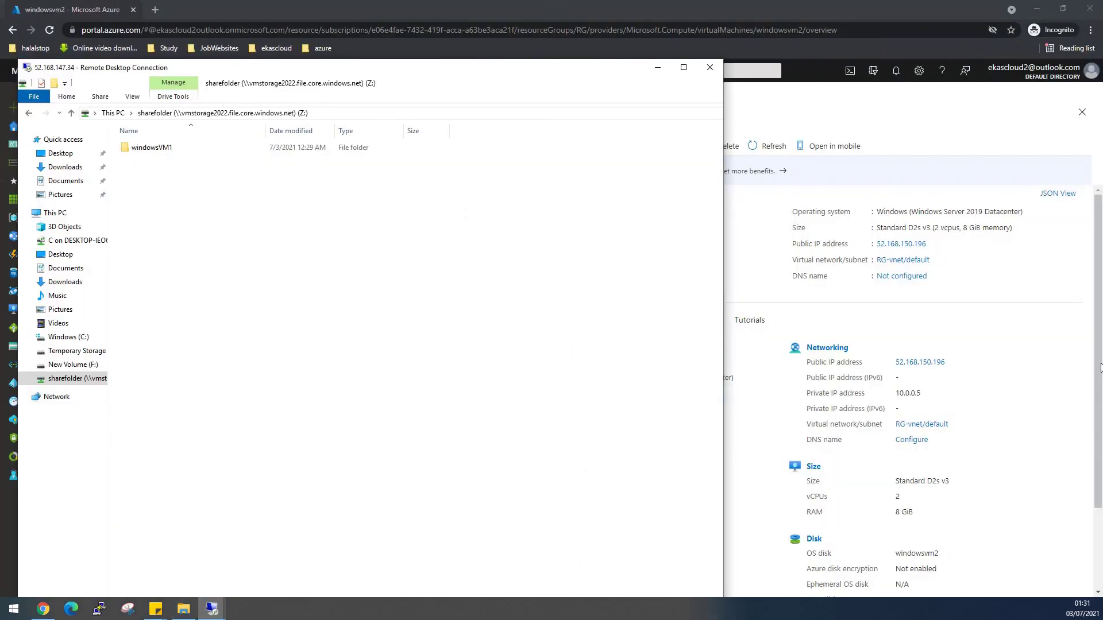
left_click_drag(1101, 406, 1101, 486)
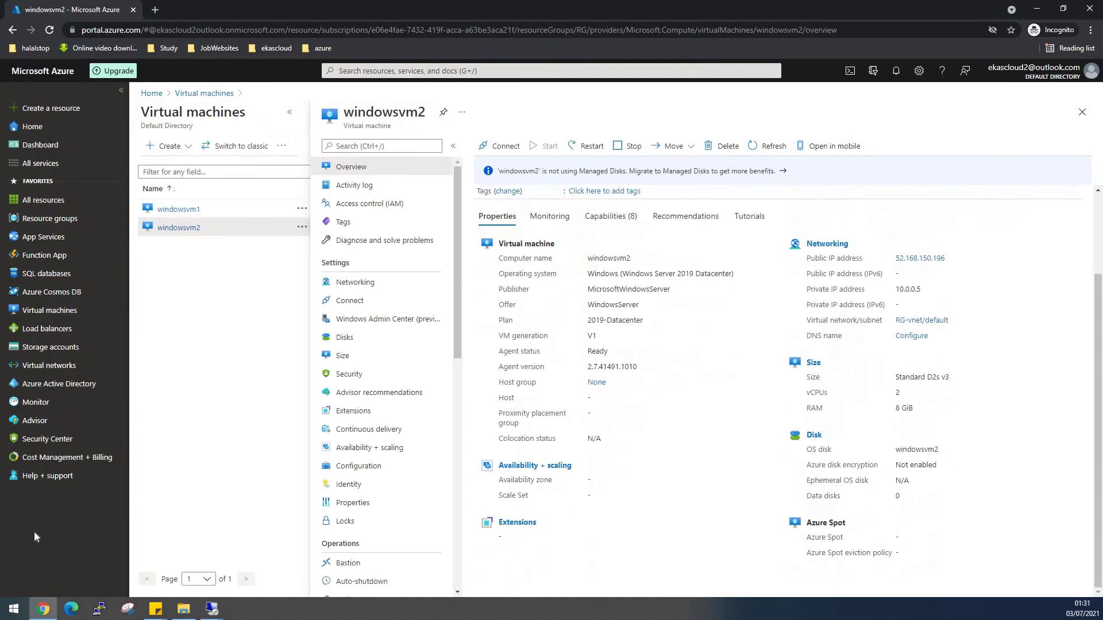
left_click(212, 609)
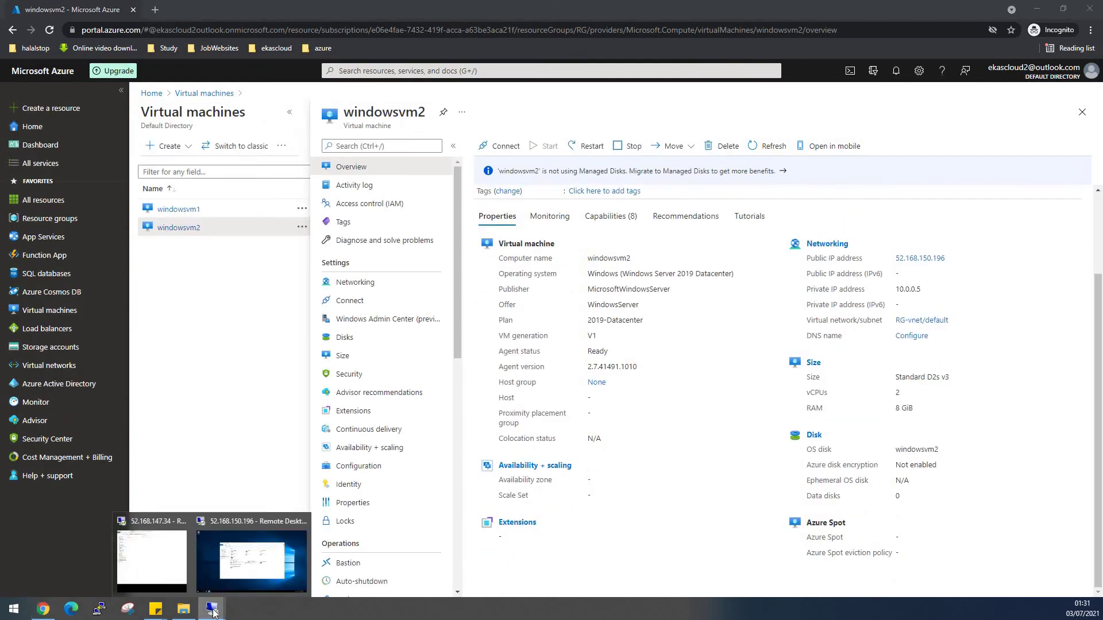
left_click(163, 560)
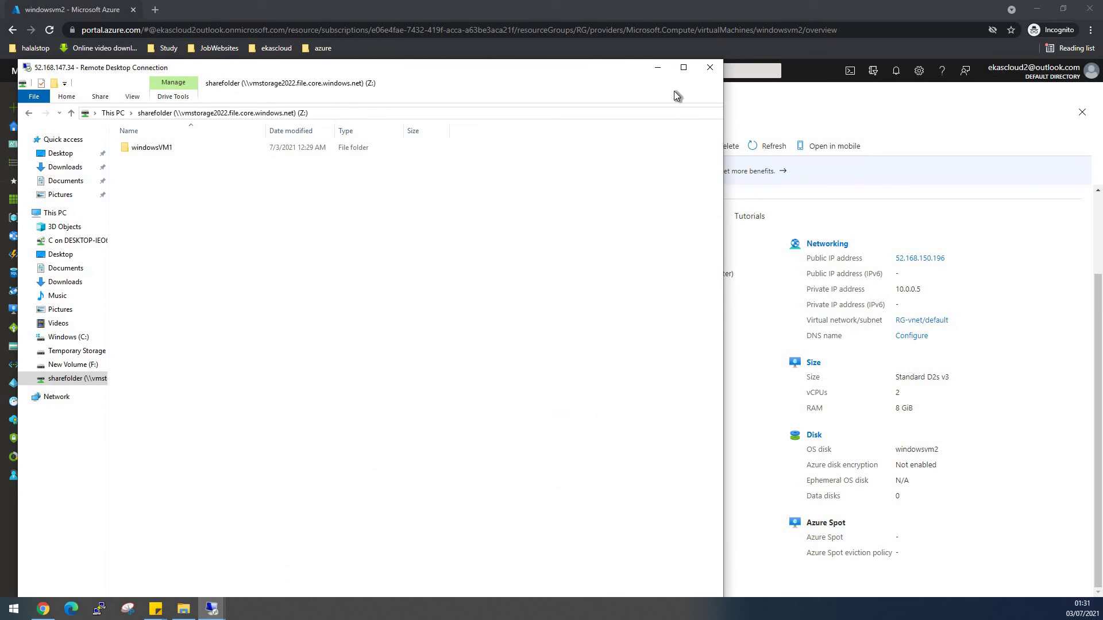
left_click(684, 67)
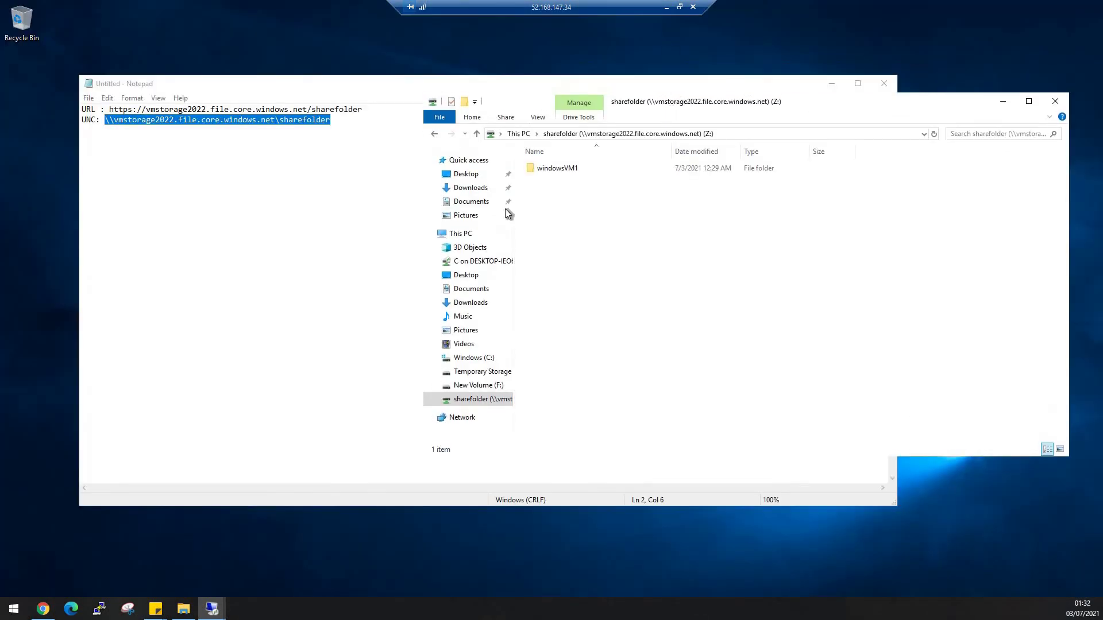
Copy the UNC share path from Notepad and return to windowsvm2's This PC window.
left_click(253, 119)
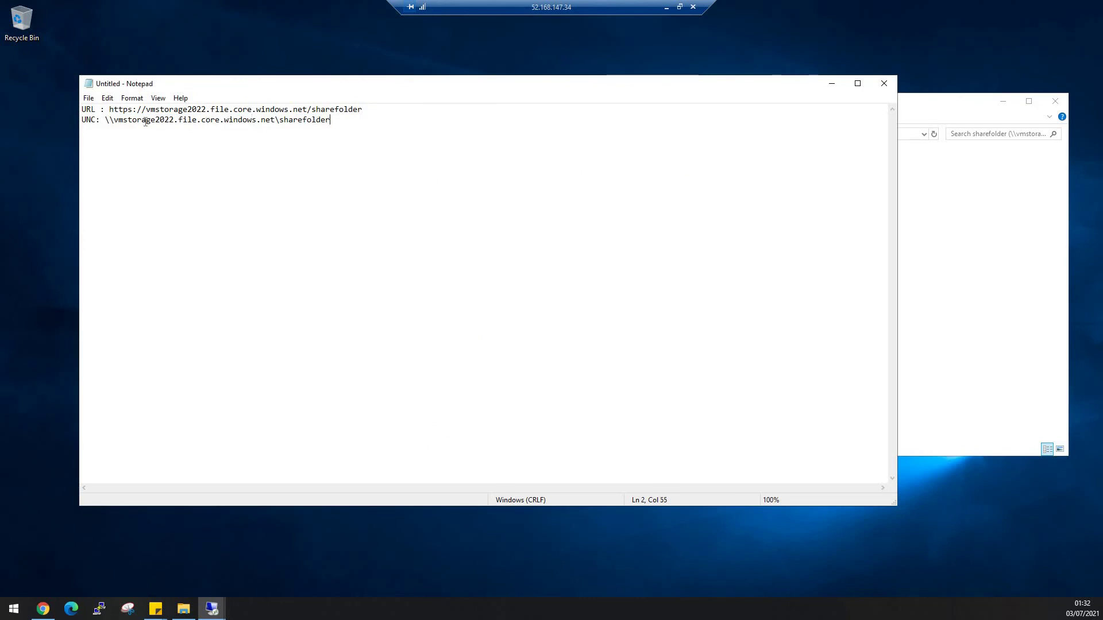
left_click_drag(146, 122, 105, 123)
right_click(106, 123)
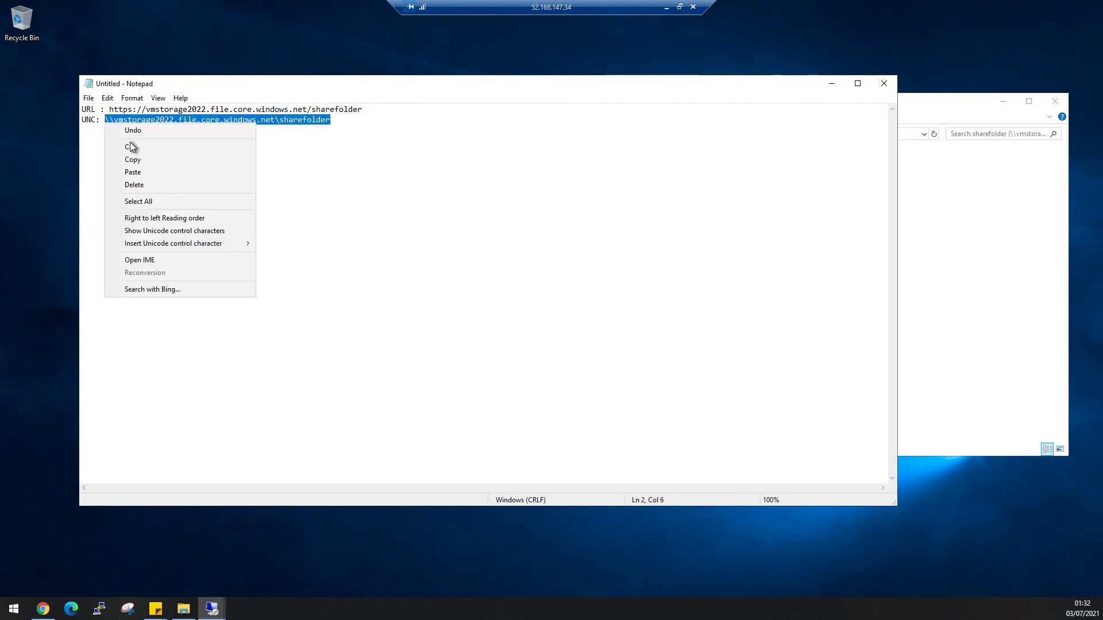
left_click(130, 160)
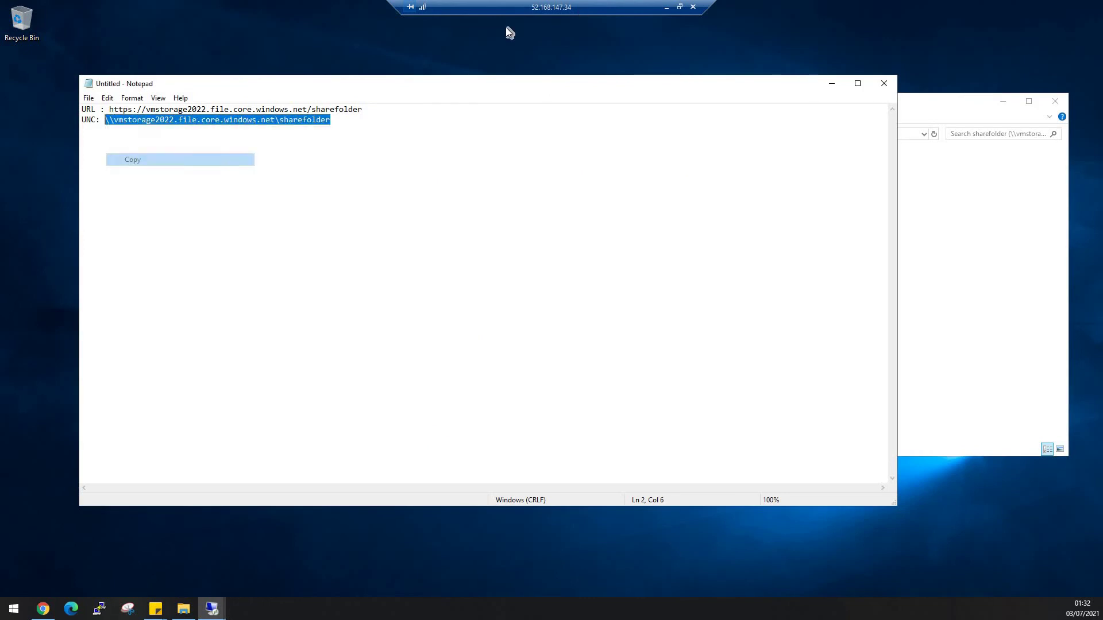
left_click(666, 8)
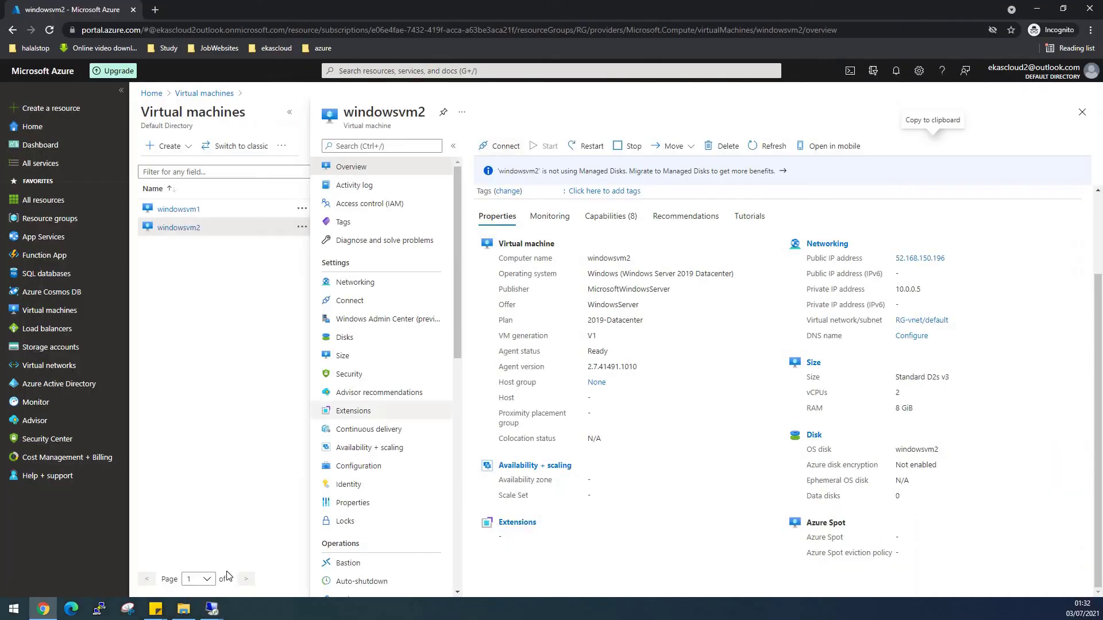
mouse_move(218, 616)
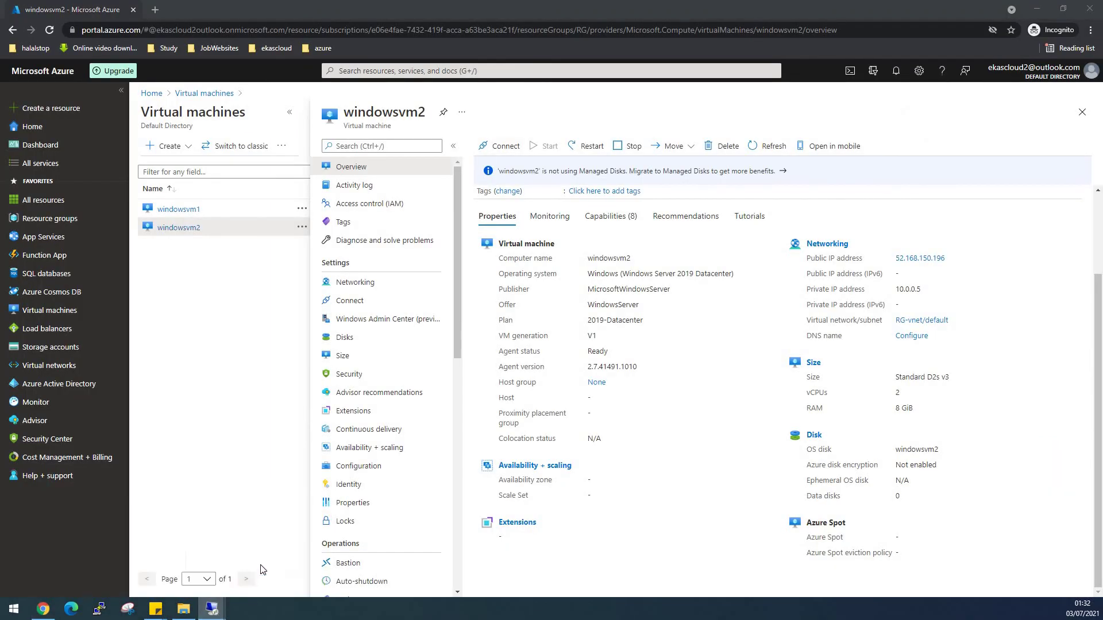
key("alt+Tab")
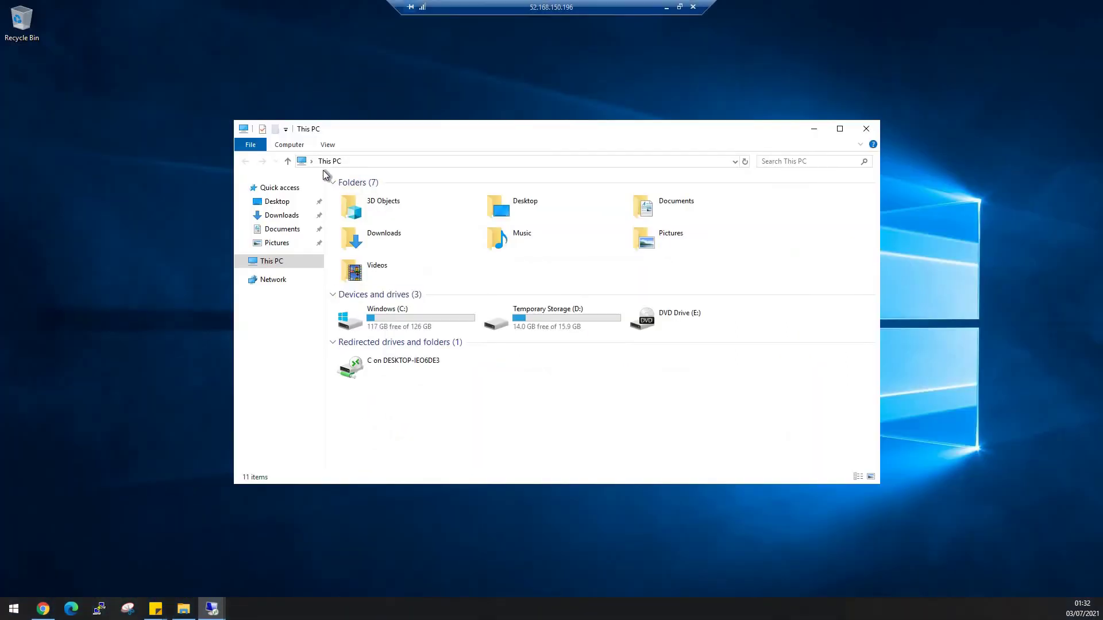
Map Z: to the pasted UNC share path, entering vmstorage2022 as the user name.
left_click(293, 146)
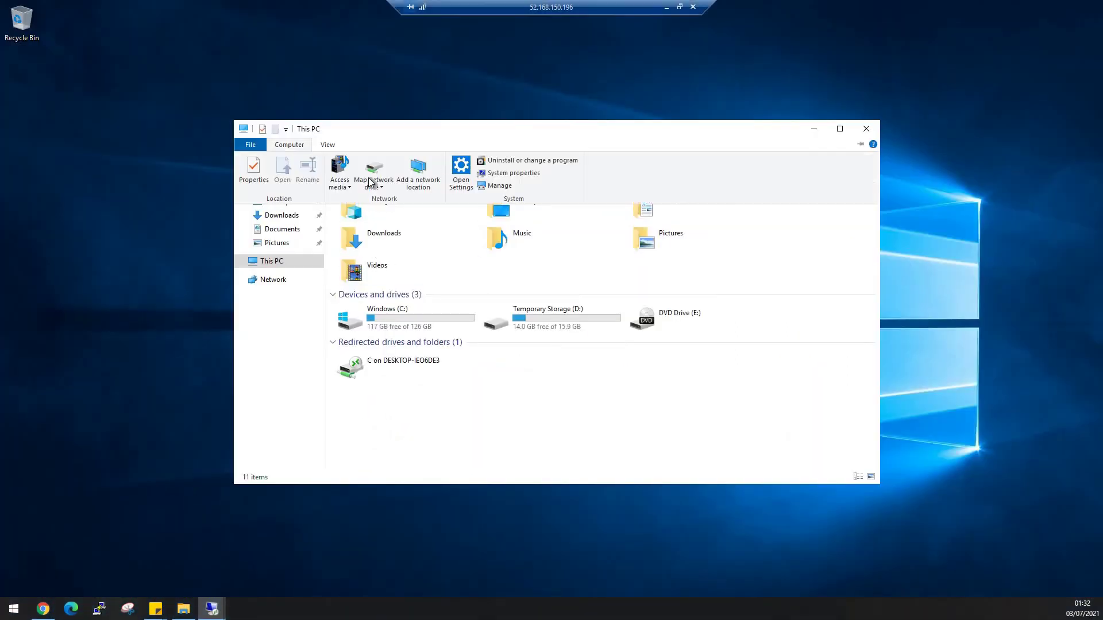
left_click(372, 175)
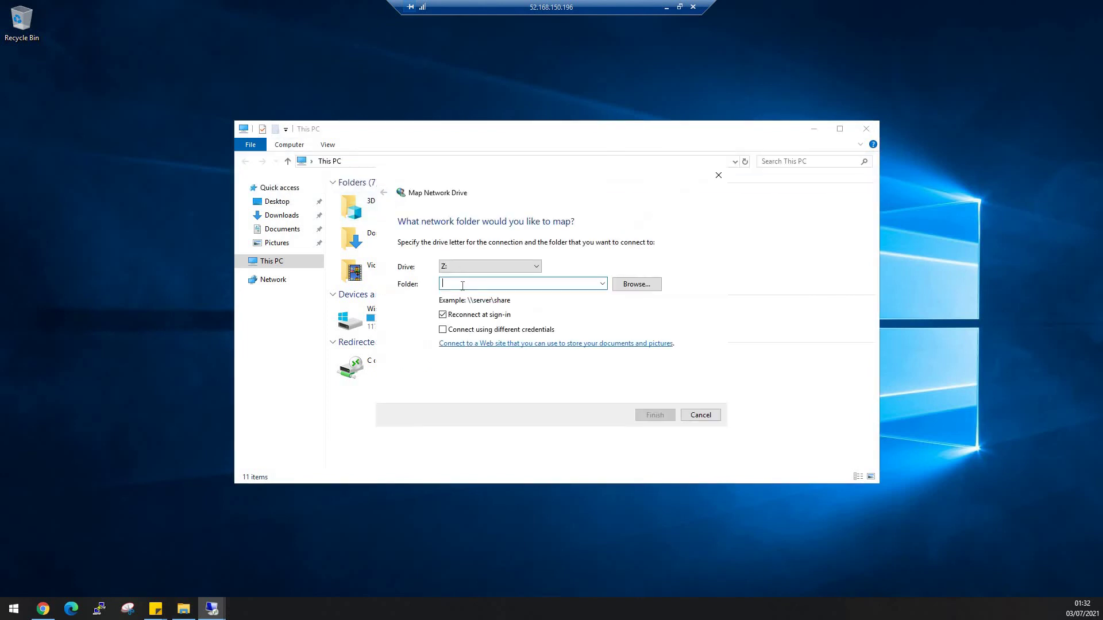
key("ctrl+v")
key("Return")
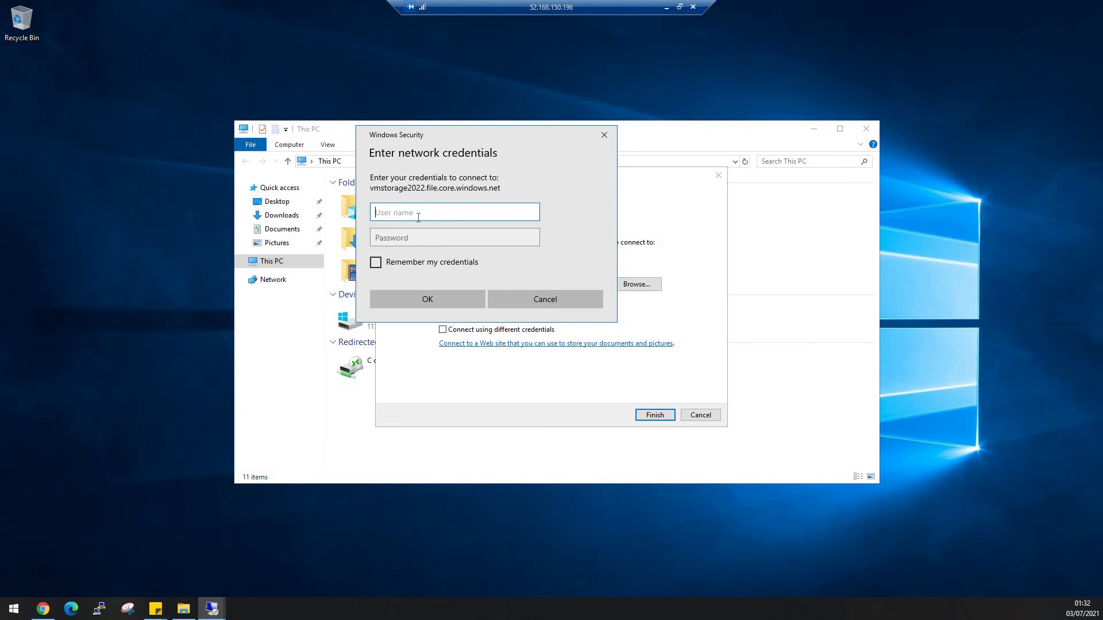
type("vmstorage2022")
left_click(667, 7)
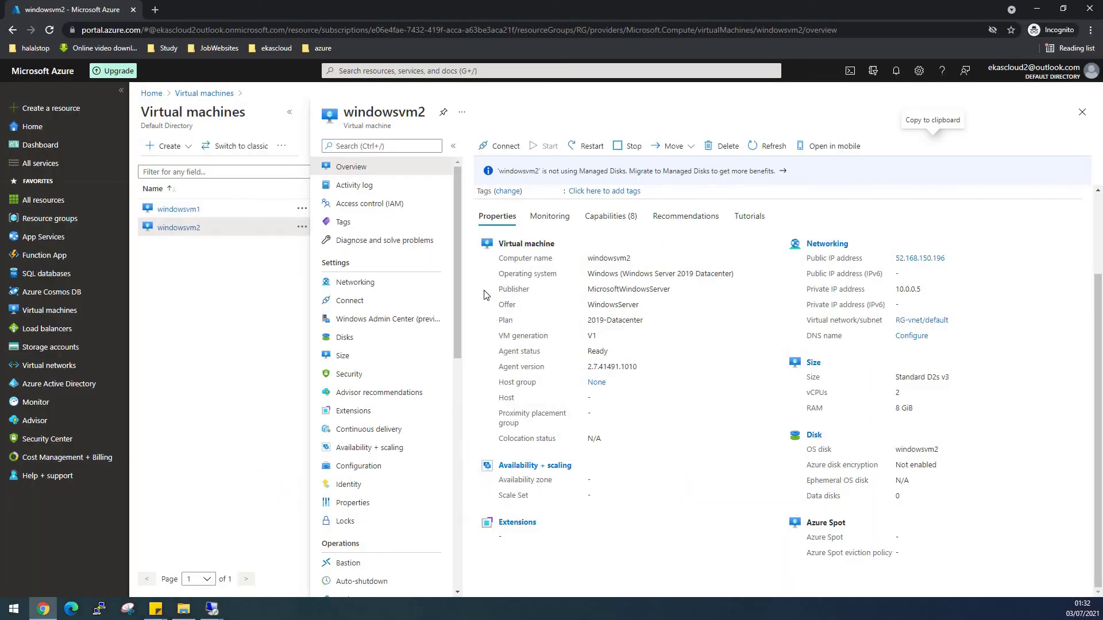
Copy key1 from the vmstorage2022 storage account's access keys.
left_click(77, 352)
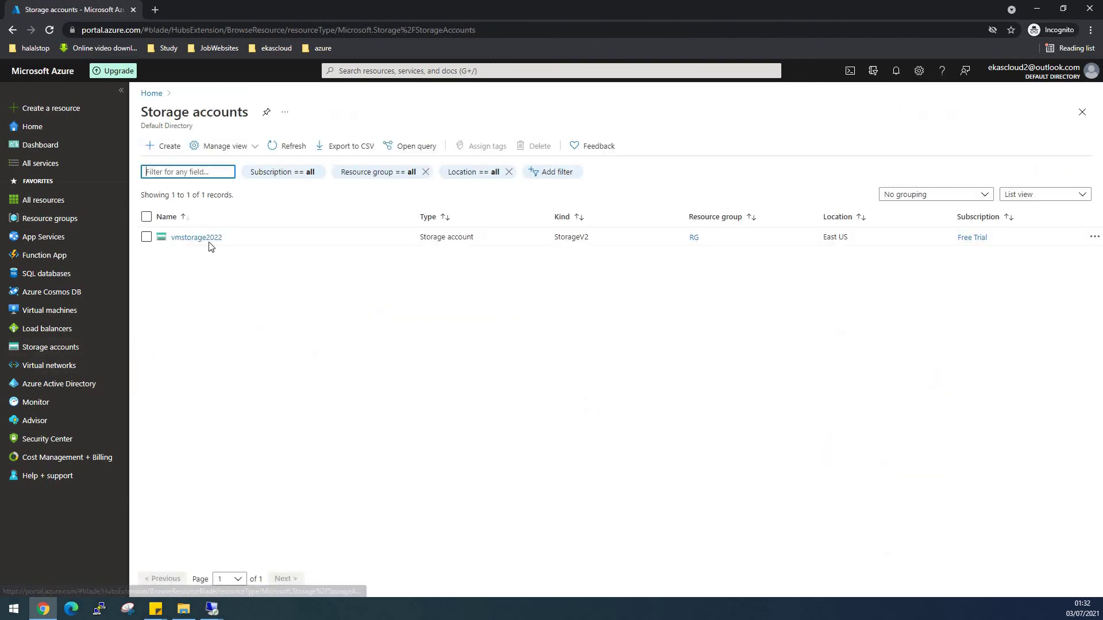
left_click(208, 240)
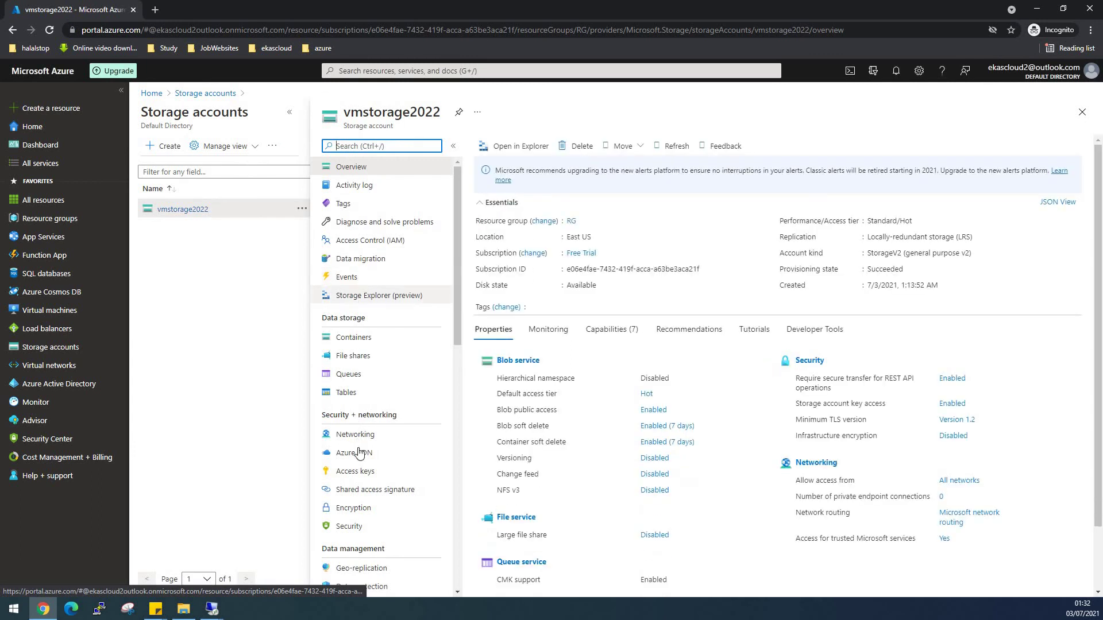
left_click(347, 471)
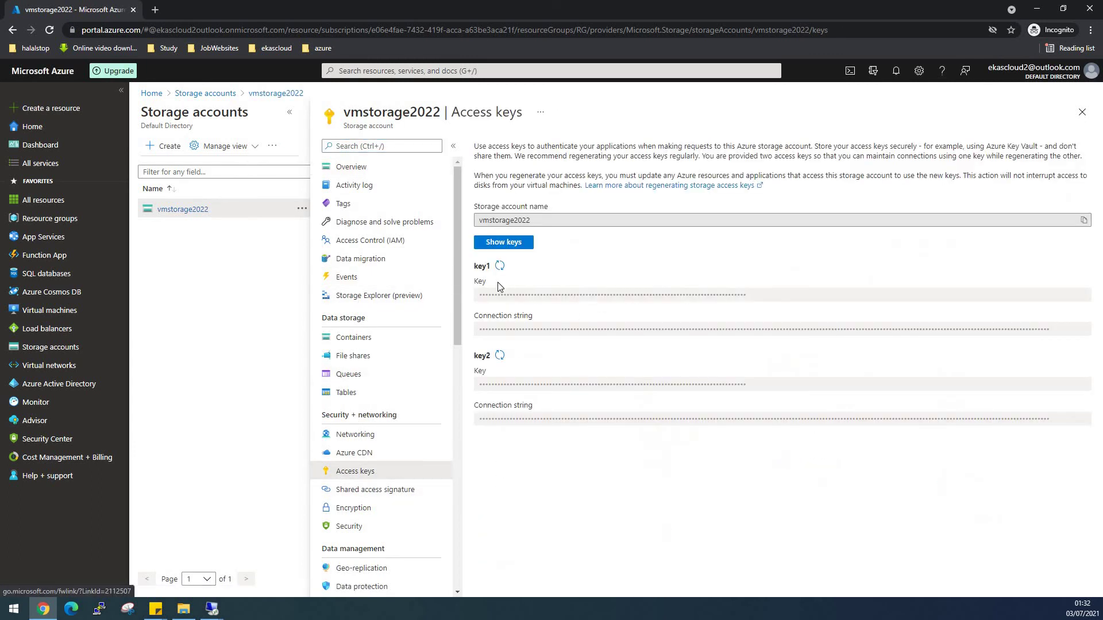
left_click(503, 242)
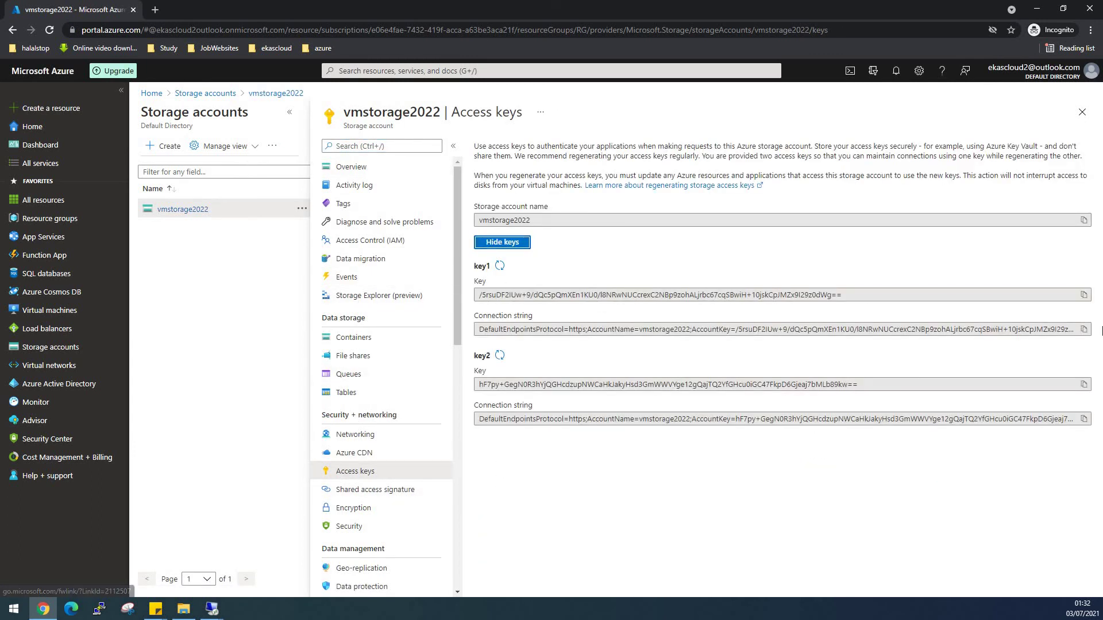
left_click(1084, 295)
left_click(1037, 9)
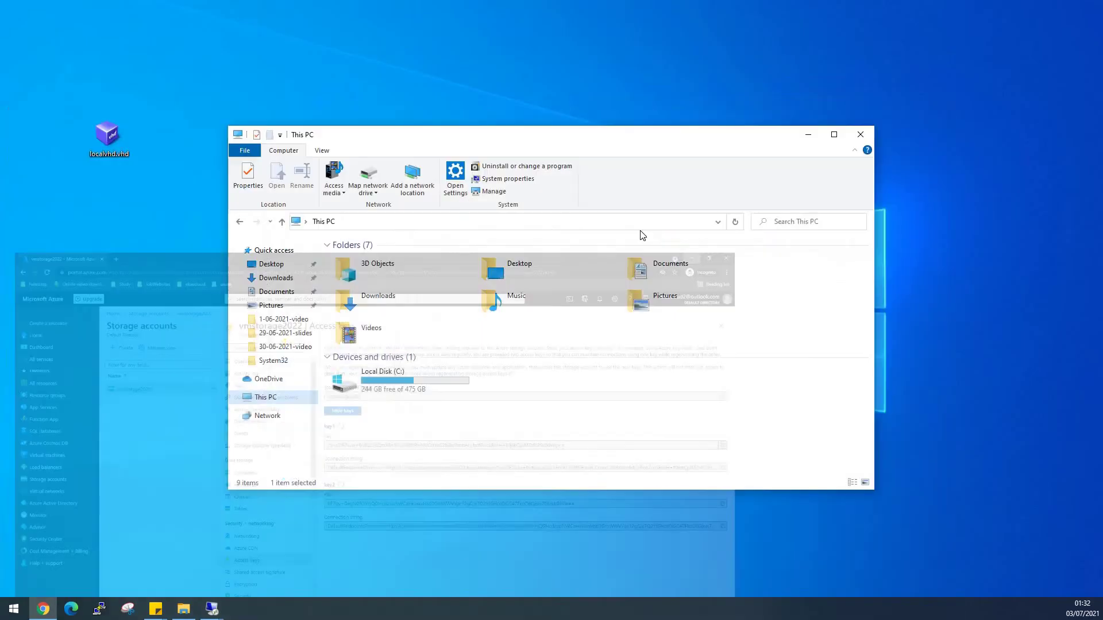
mouse_move(216, 608)
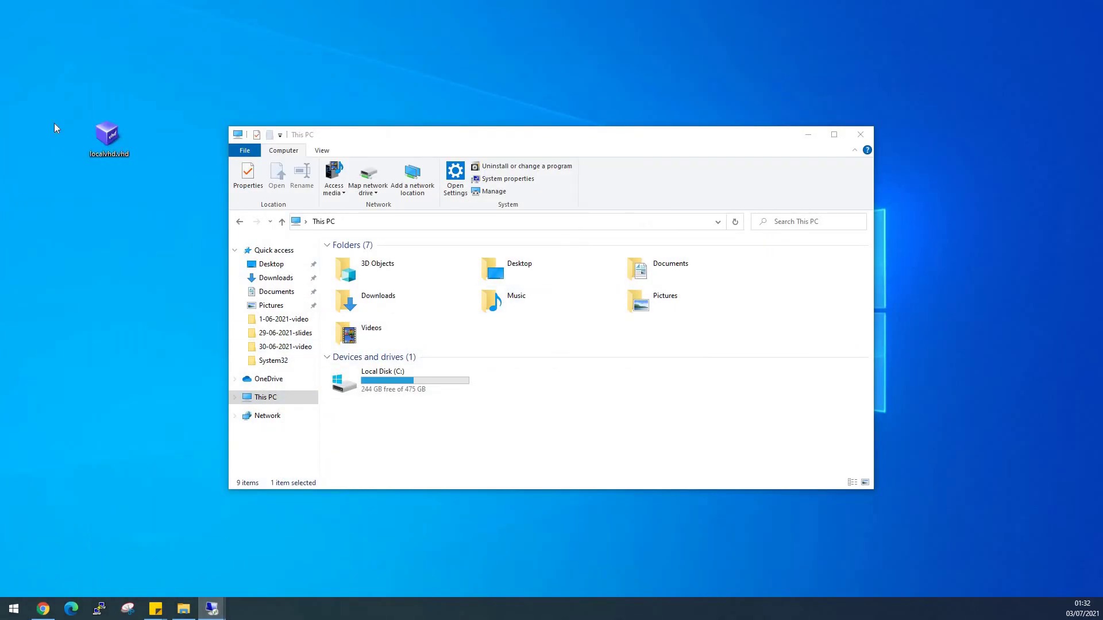
key("alt+Tab")
left_click(613, 11)
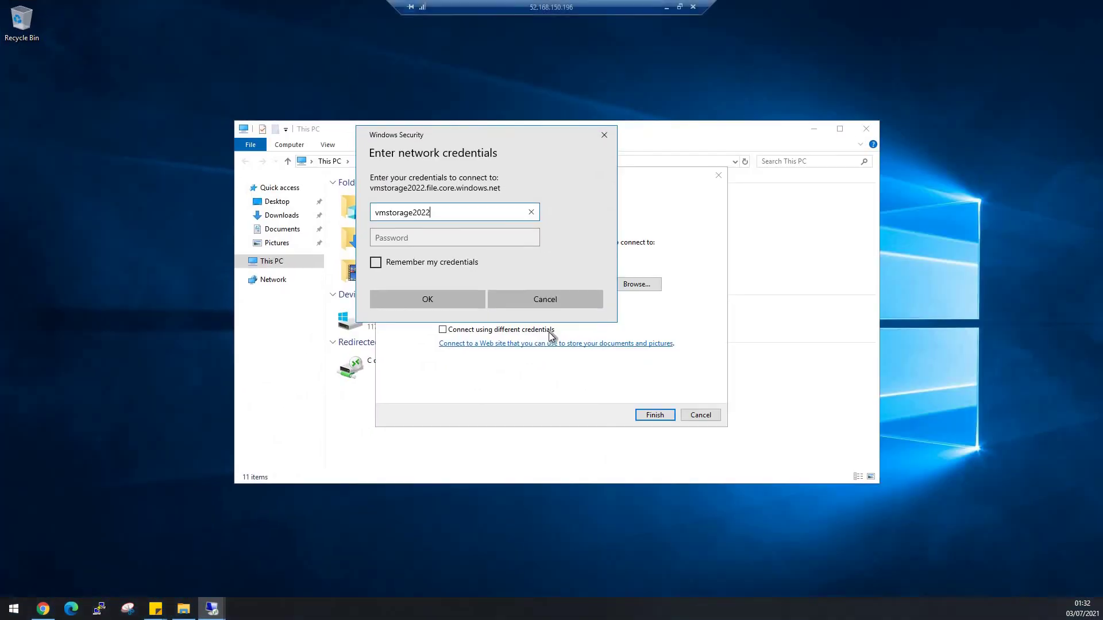
left_click(429, 238)
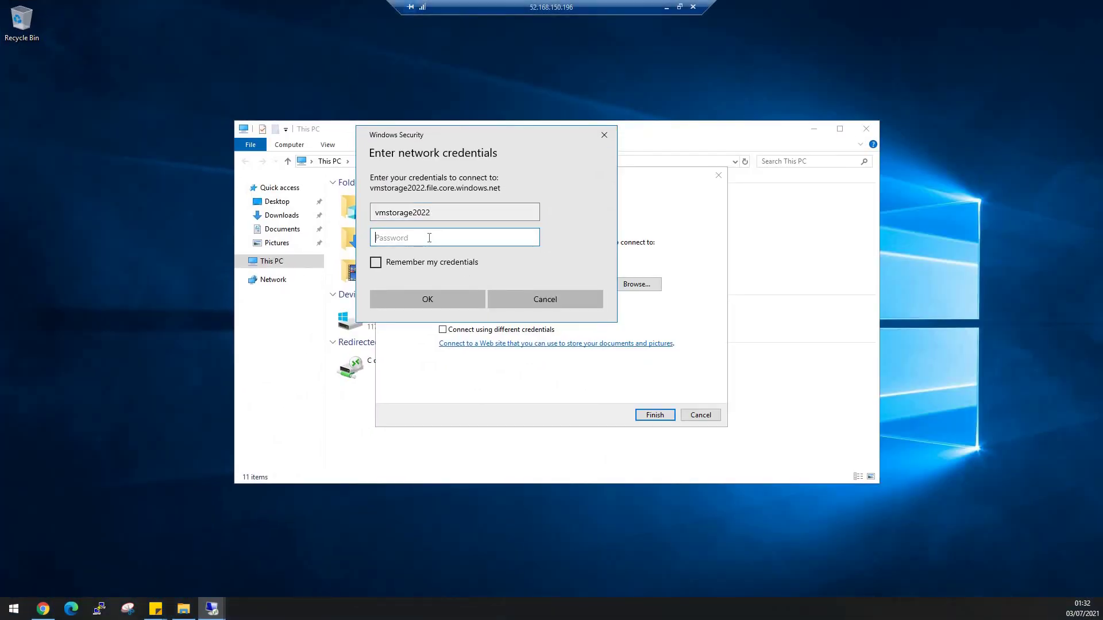
key("ctrl+v")
left_click(424, 295)
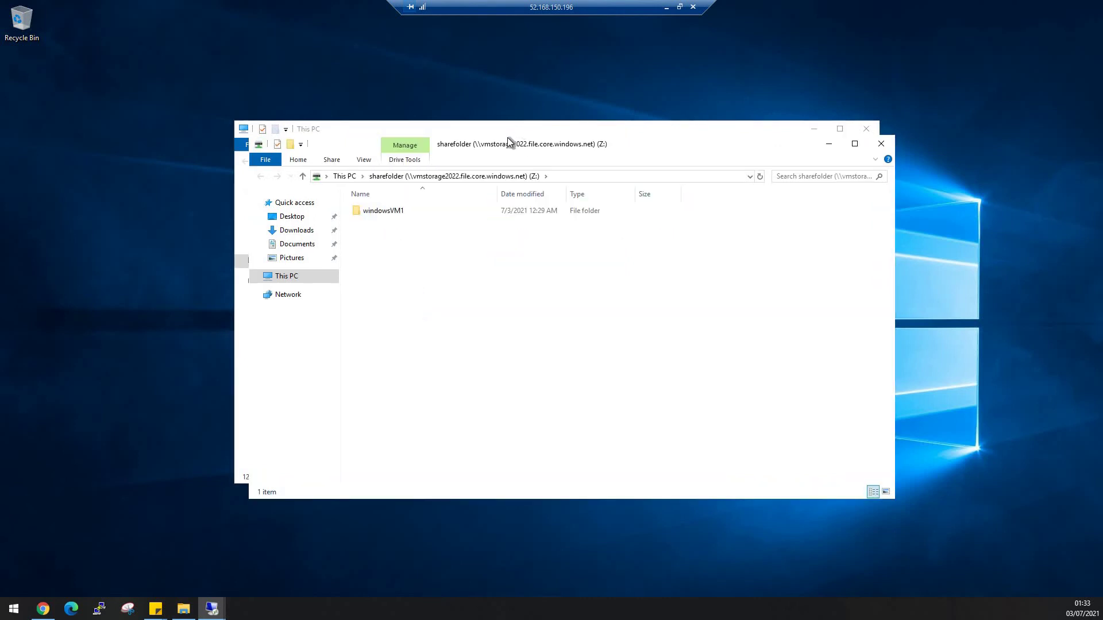
left_click_drag(540, 138, 826, 187)
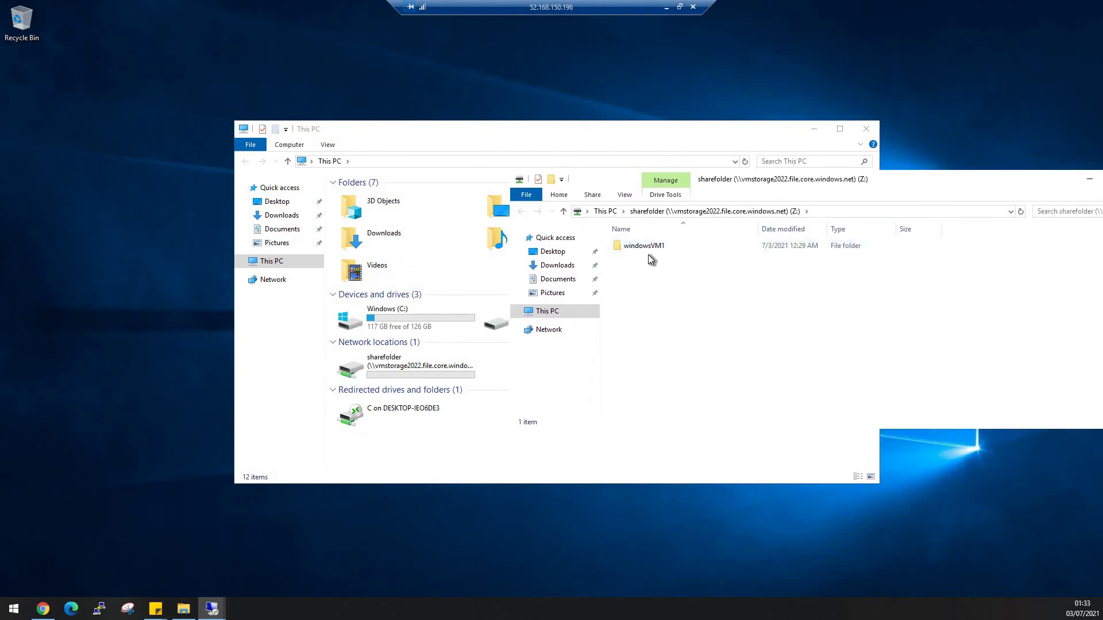
Create a windowsVM2 folder in the Z: share, then minimise the session.
right_click(652, 283)
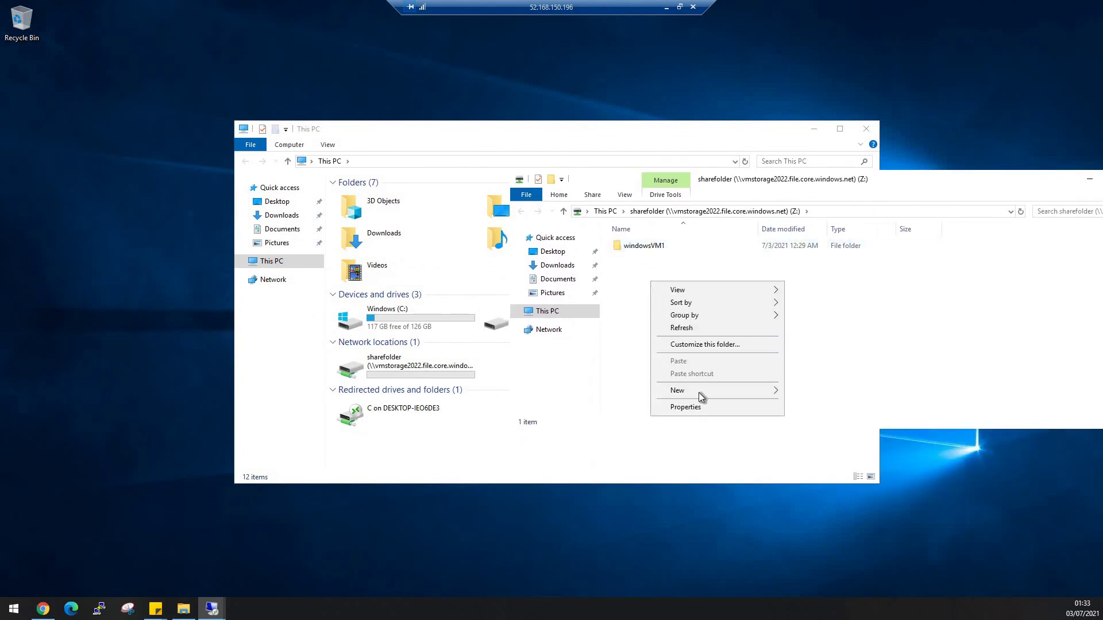
mouse_move(698, 391)
left_click(804, 391)
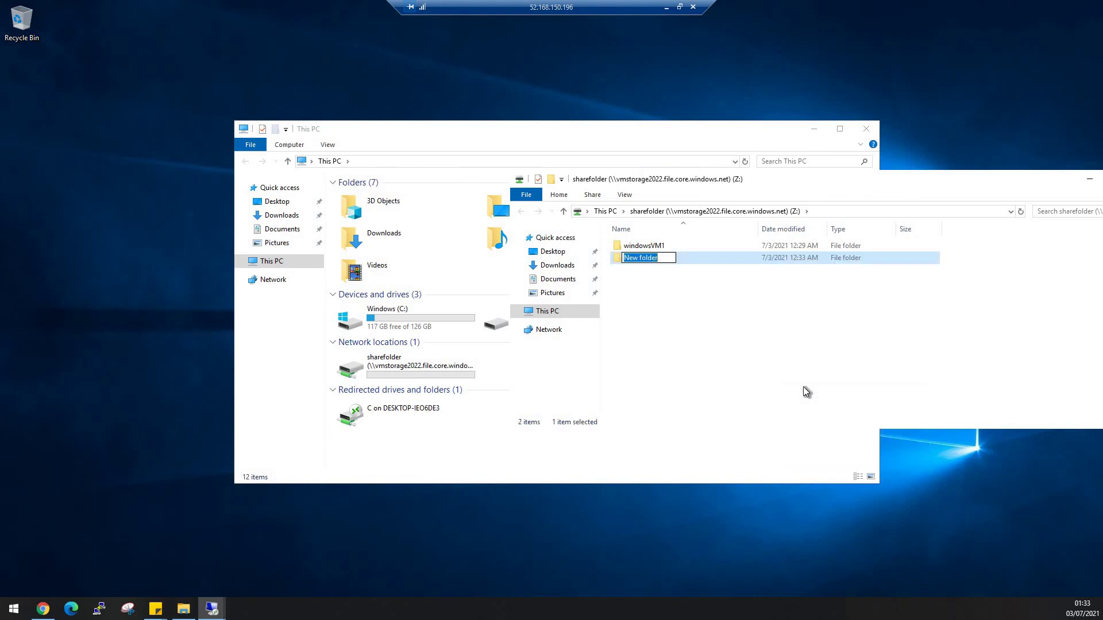
type("windowsVM2")
left_click(803, 387)
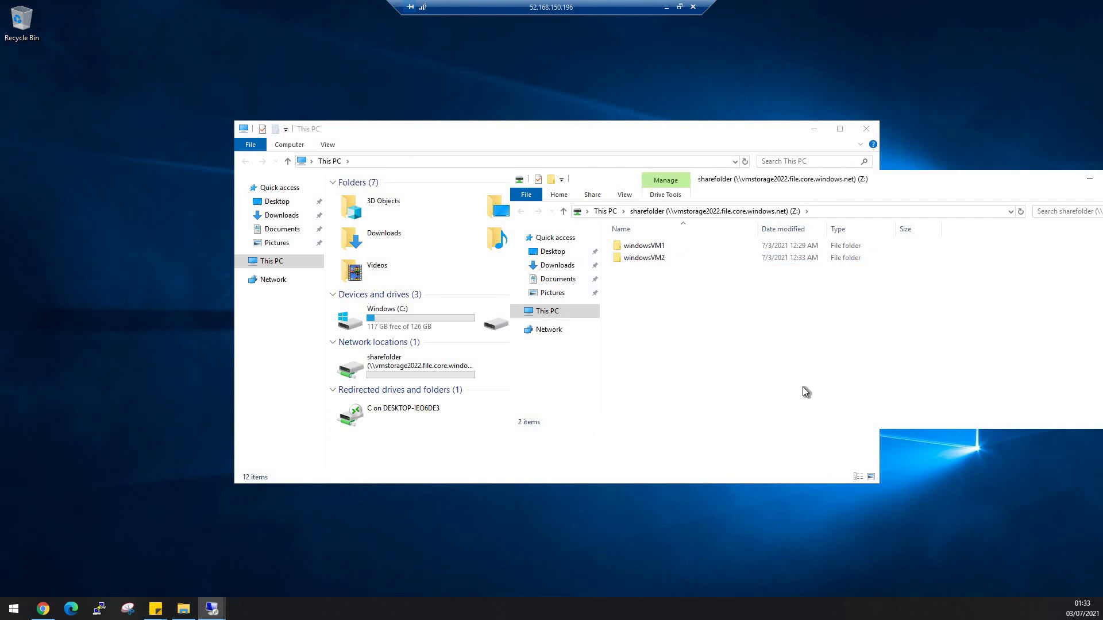
left_click(694, 5)
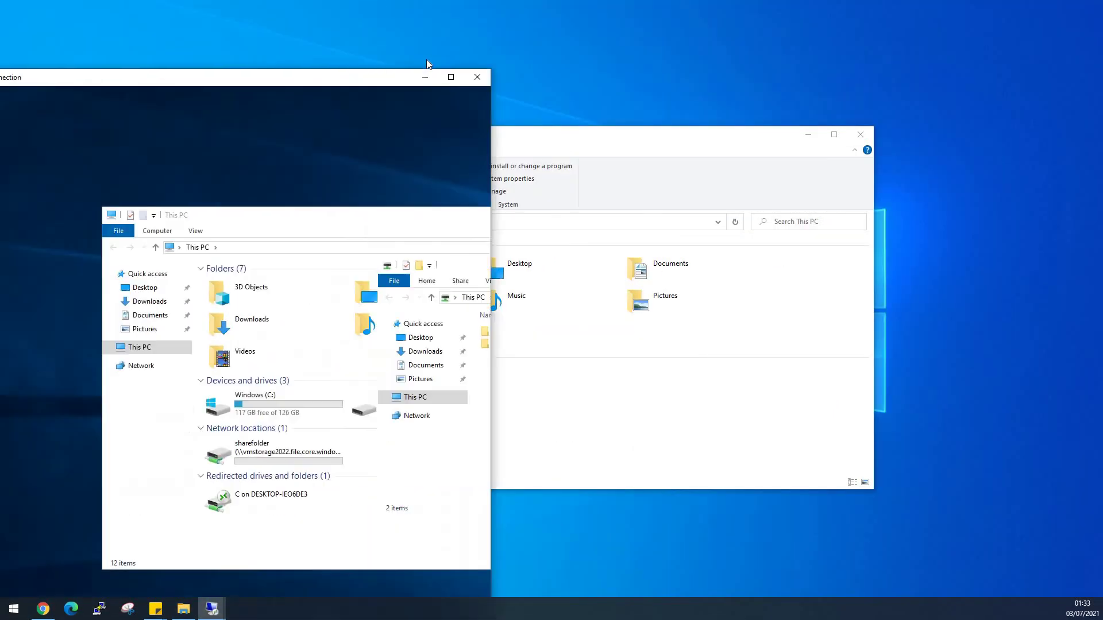
Move the windowsvm2 window aside and bring the windowsVM1 session up full screen.
left_click_drag(427, 60, 454, 21)
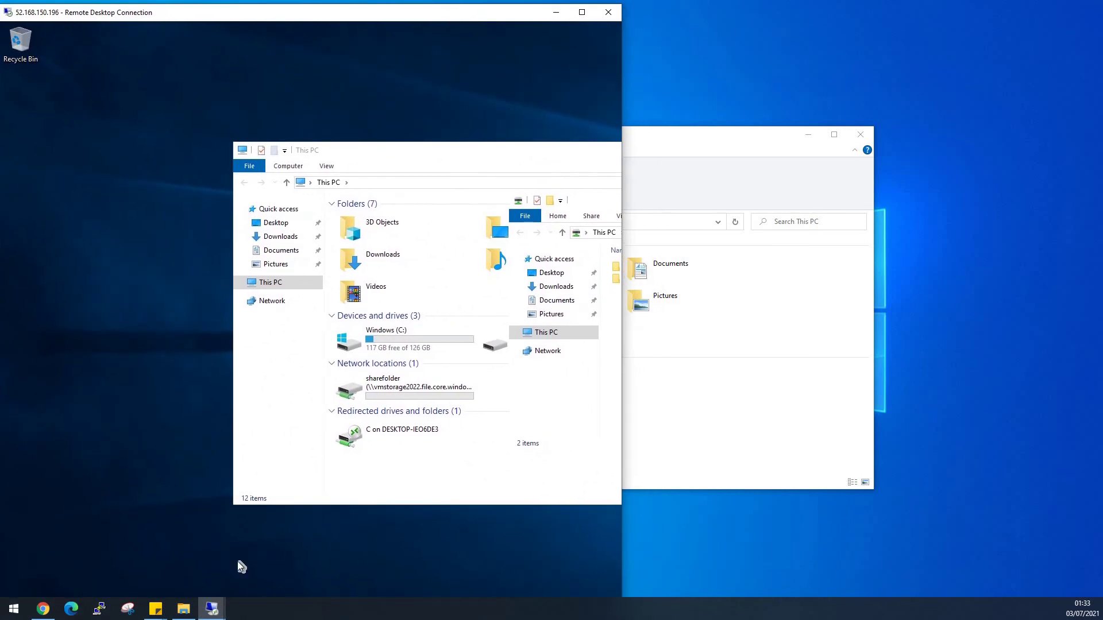
left_click(212, 609)
left_click(159, 538)
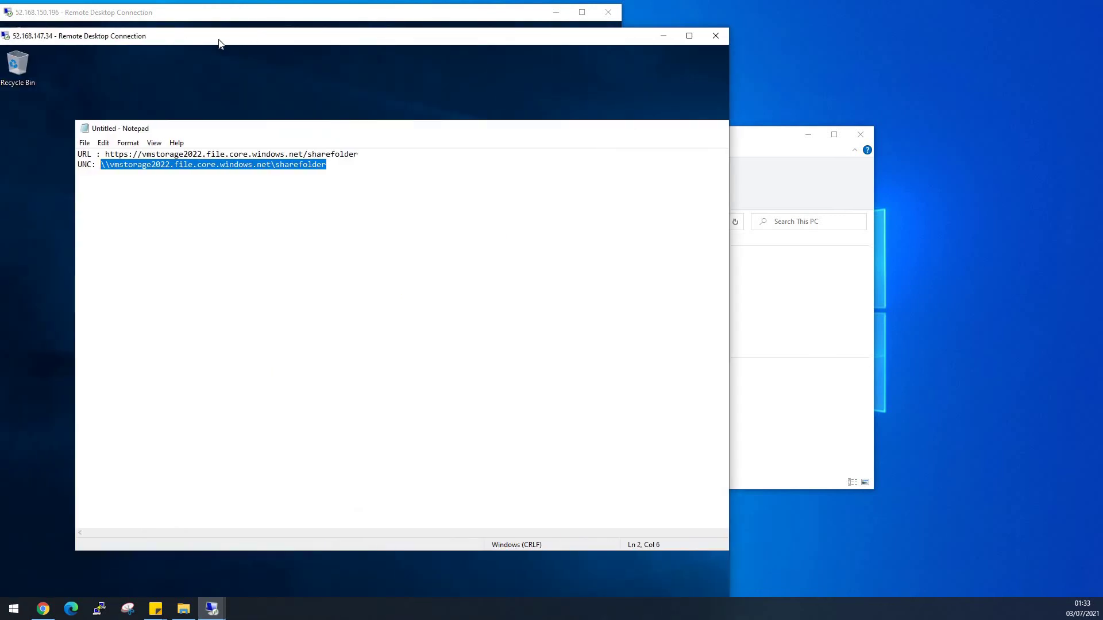
left_click_drag(218, 43, 569, 33)
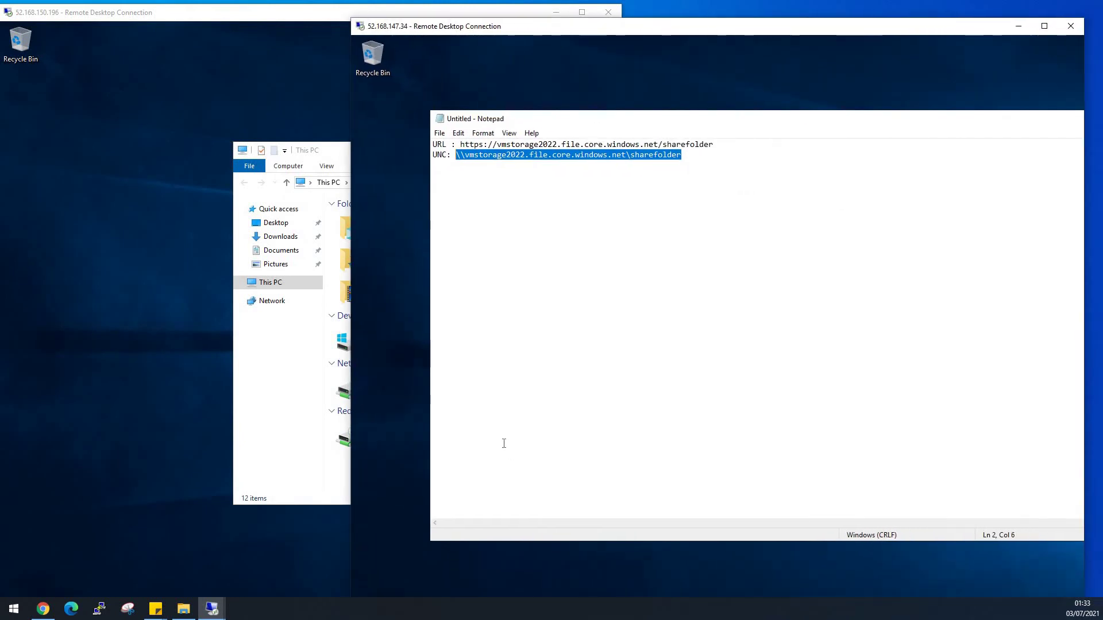
left_click_drag(447, 27, 449, 10)
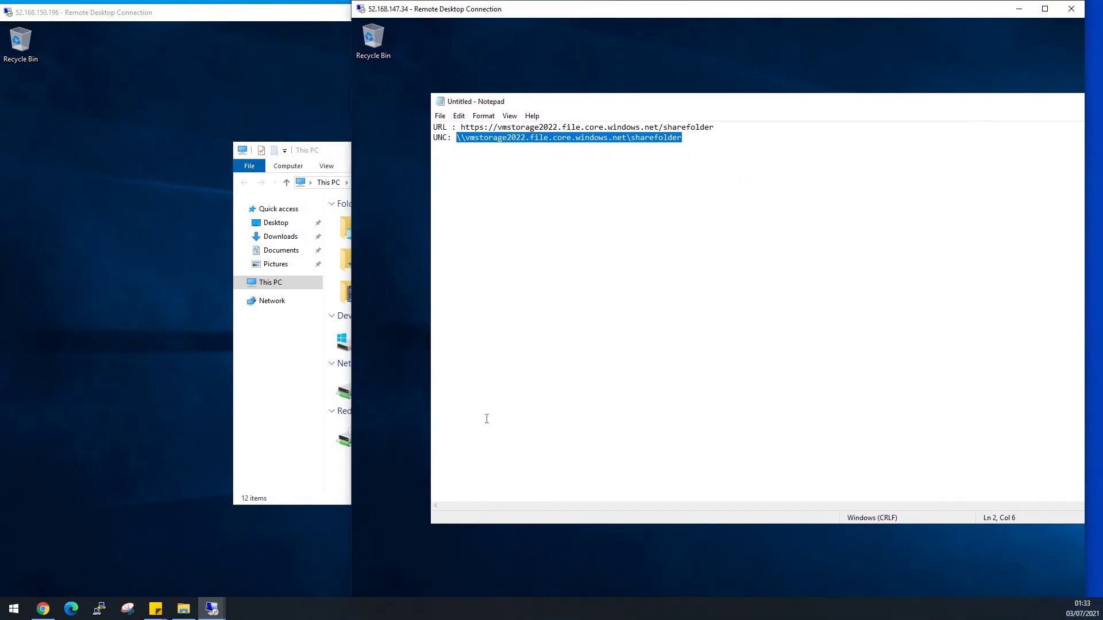
left_click(1045, 9)
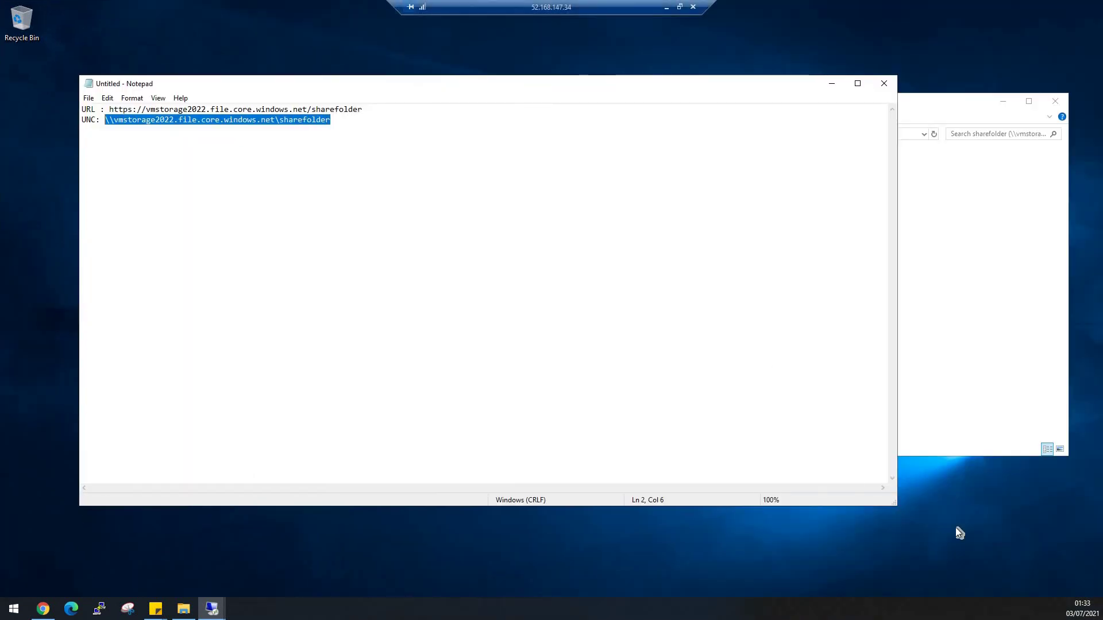
key("Right")
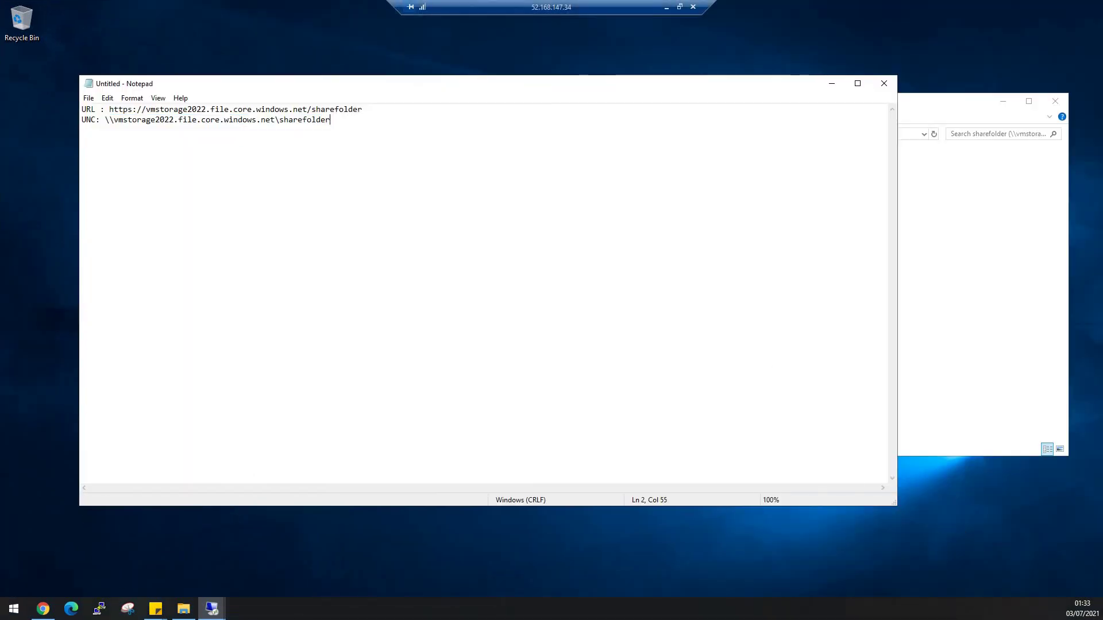
Toggle the windowsVM1 session between windowed and full screen.
left_click(61, 519)
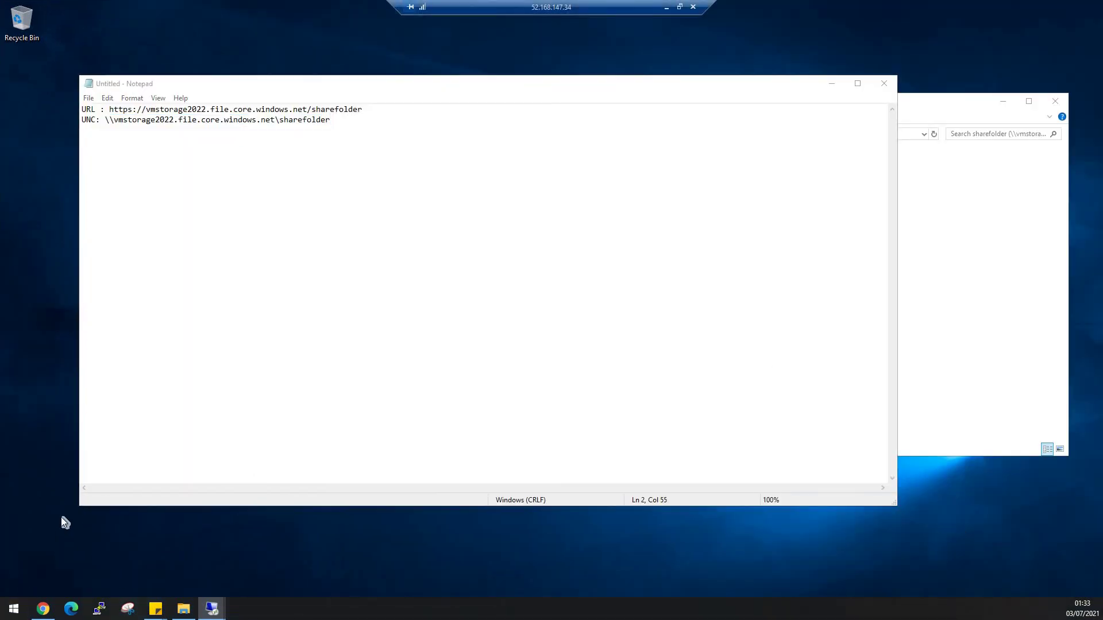
left_click(680, 7)
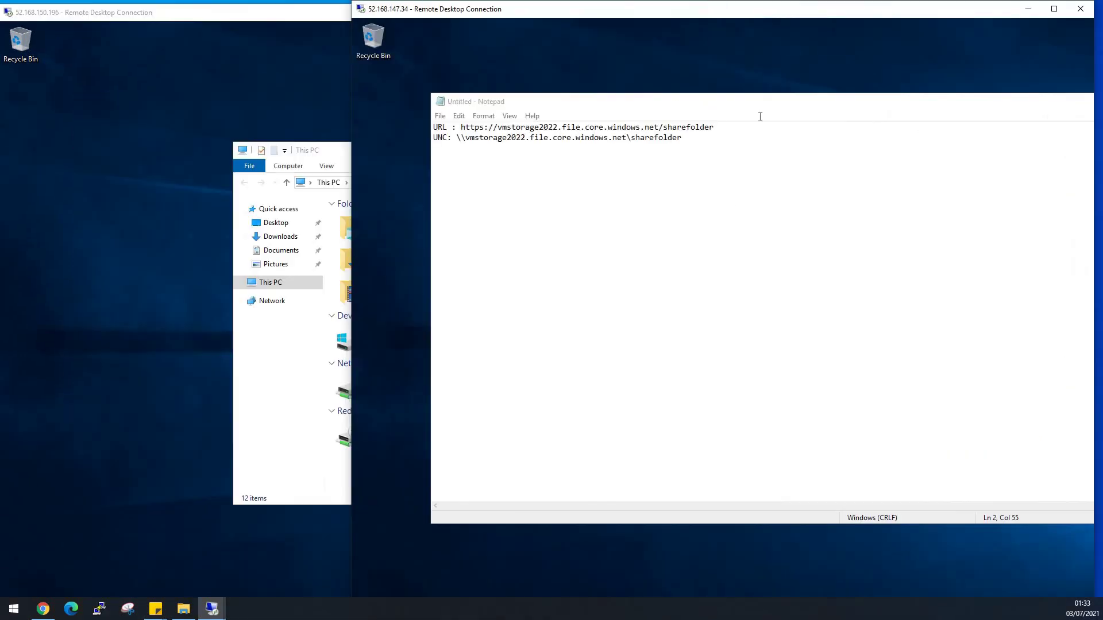
double_click(742, 9)
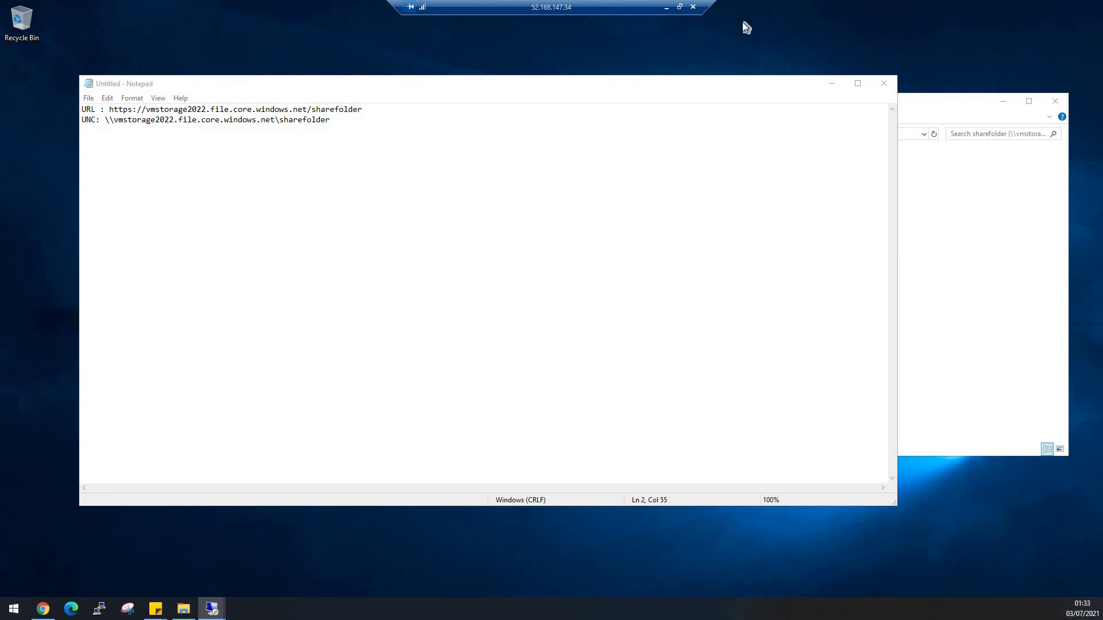
left_click(666, 7)
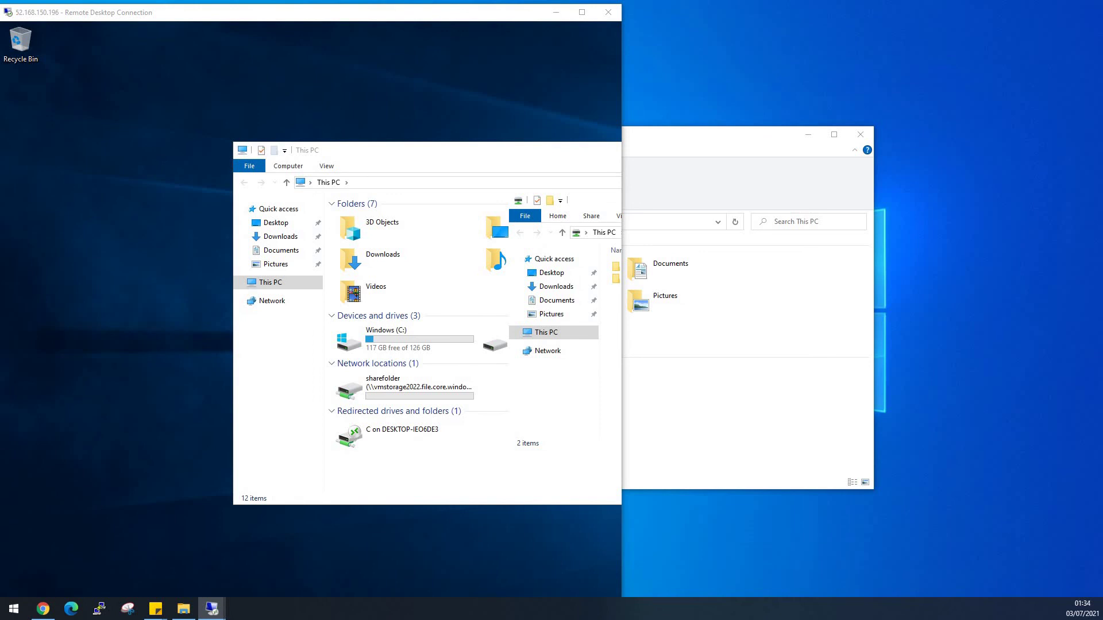
key("alt+Tab")
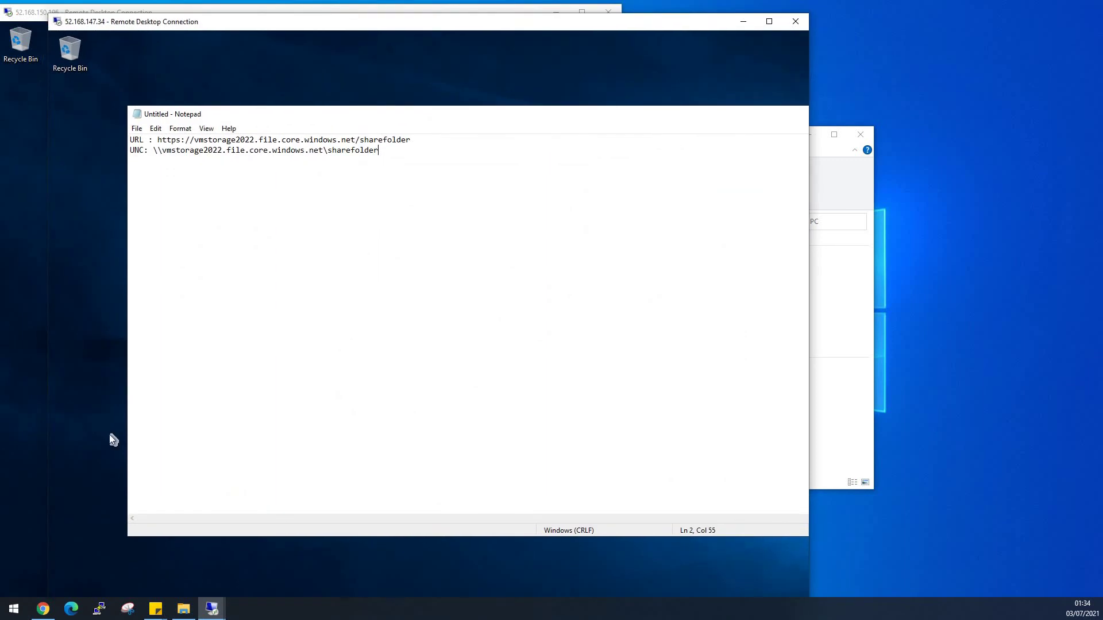
left_click(104, 498)
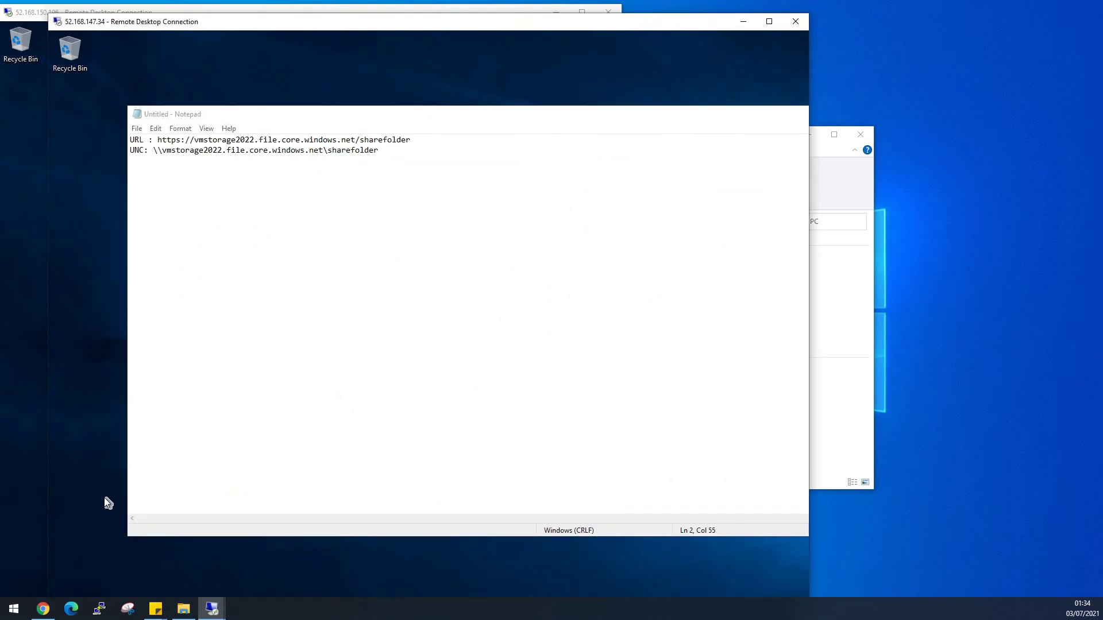
double_click(301, 23)
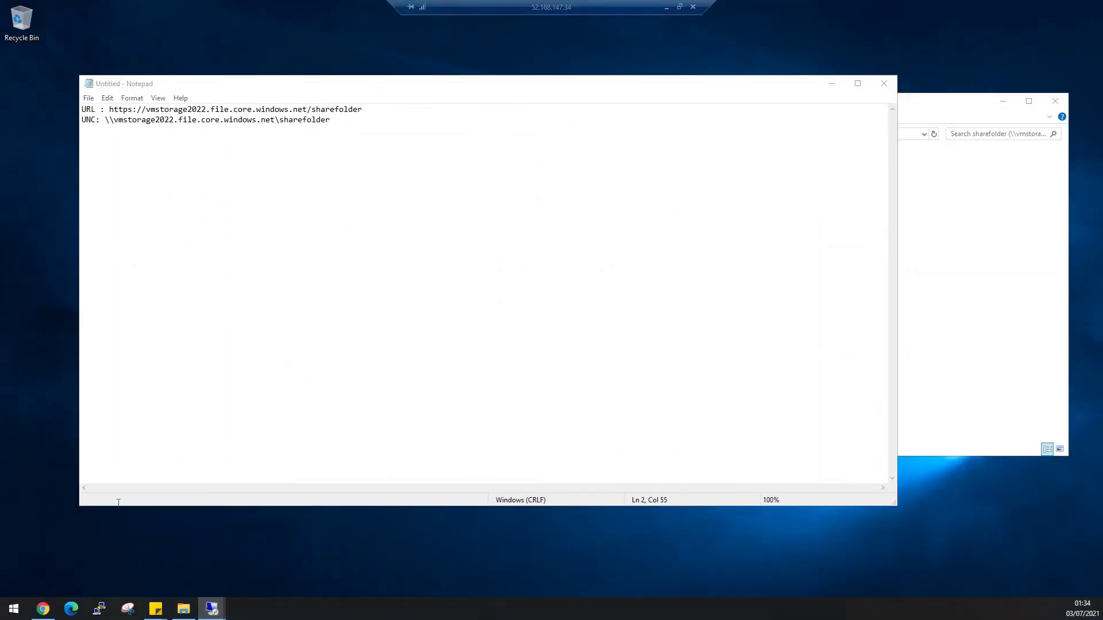
Lock all taskbars, open Taskbar settings, and move Notepad aside to reveal Explorer.
right_click(371, 612)
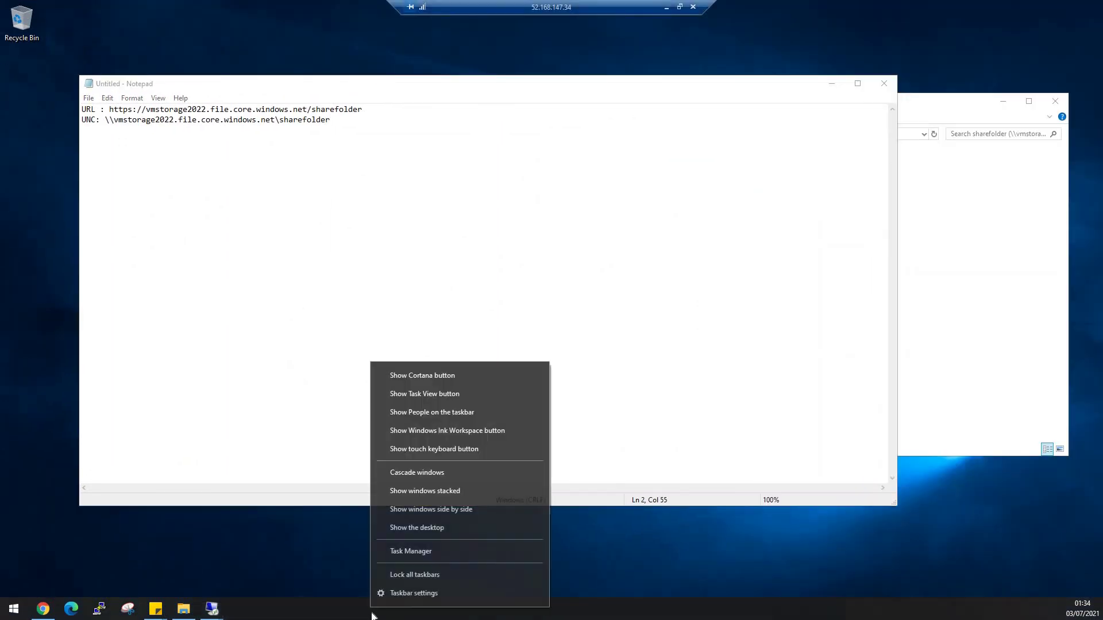
left_click(415, 573)
right_click(414, 608)
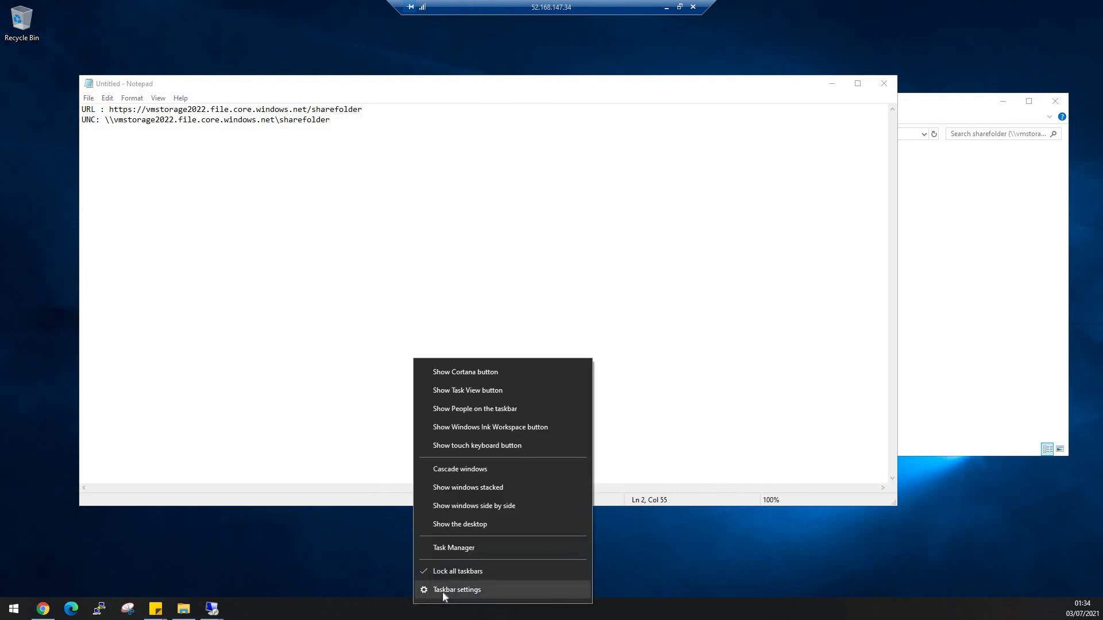
left_click(442, 591)
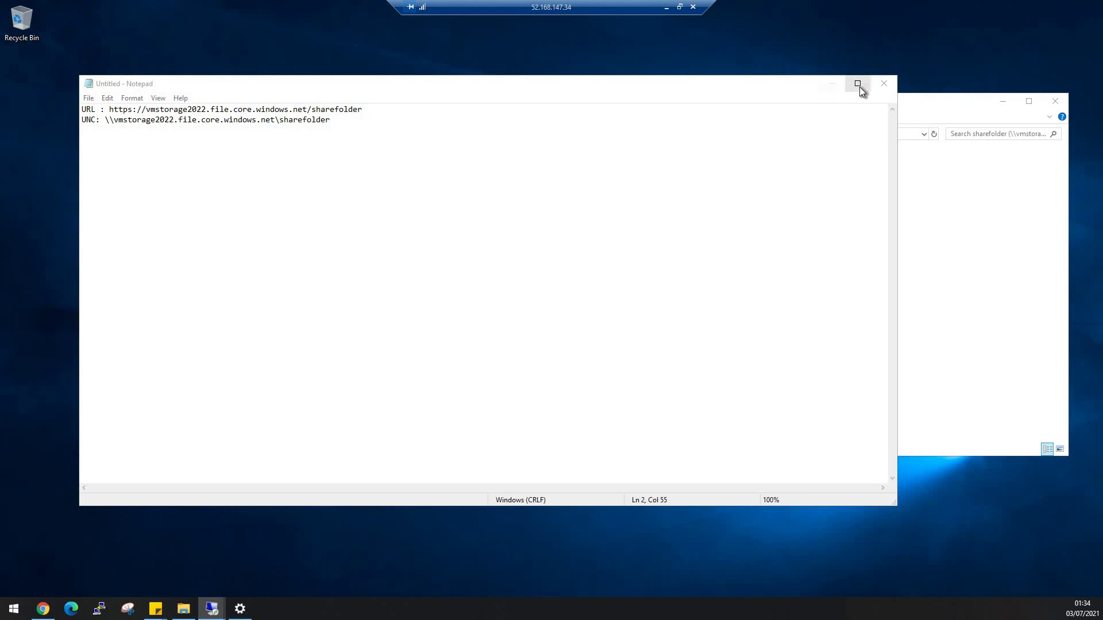
left_click_drag(122, 85, 388, 115)
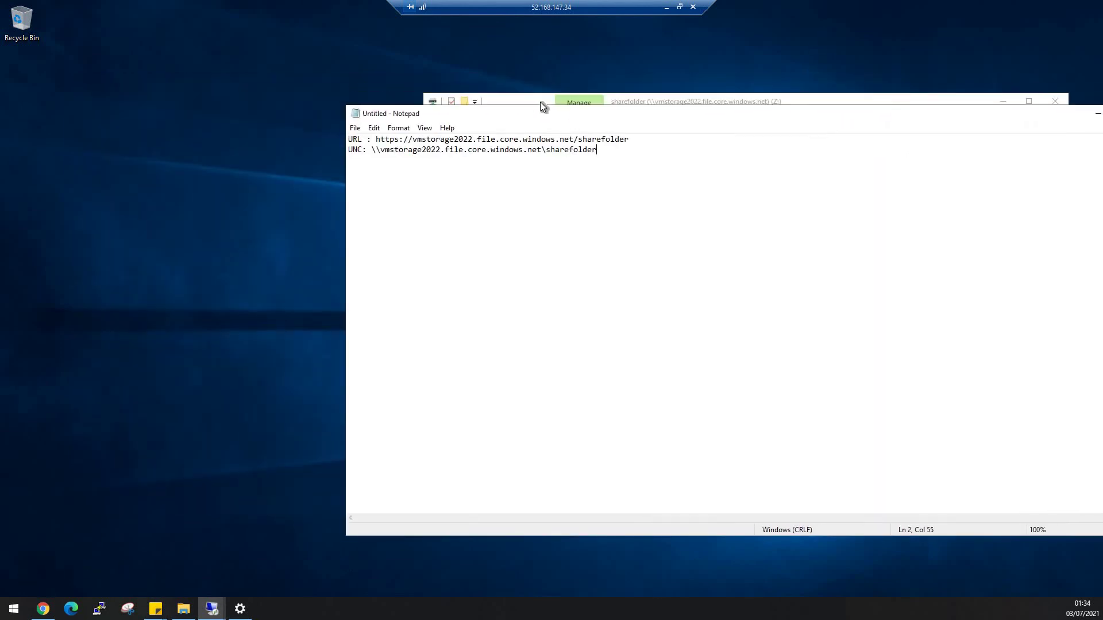
Show the windowsVM1 Z: share window and place both VM session windows side by side.
left_click(540, 101)
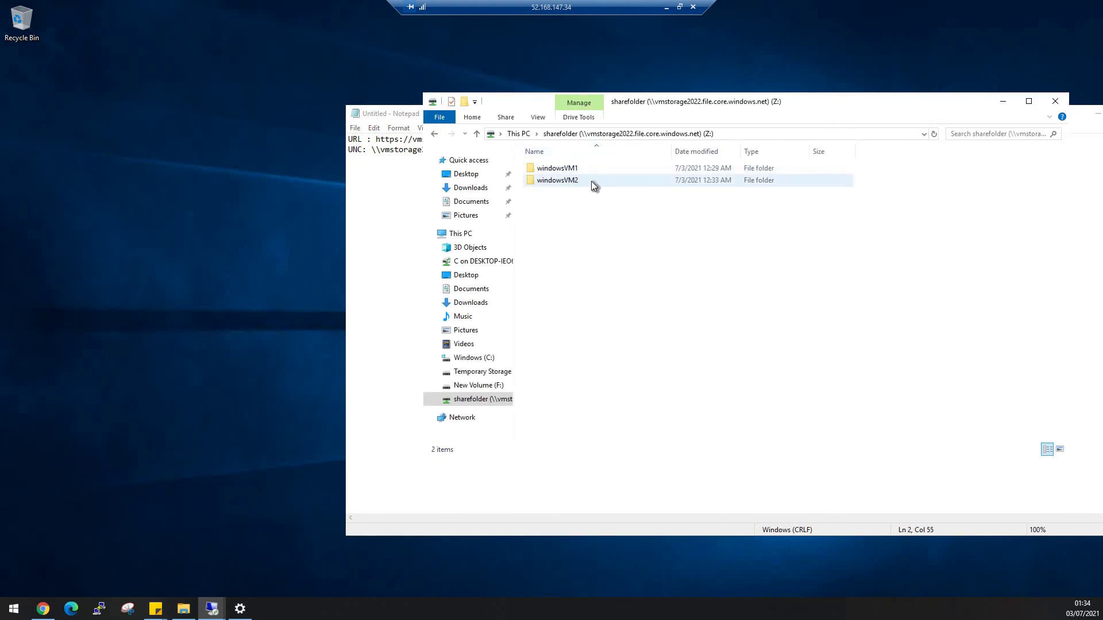
mouse_move(576, 181)
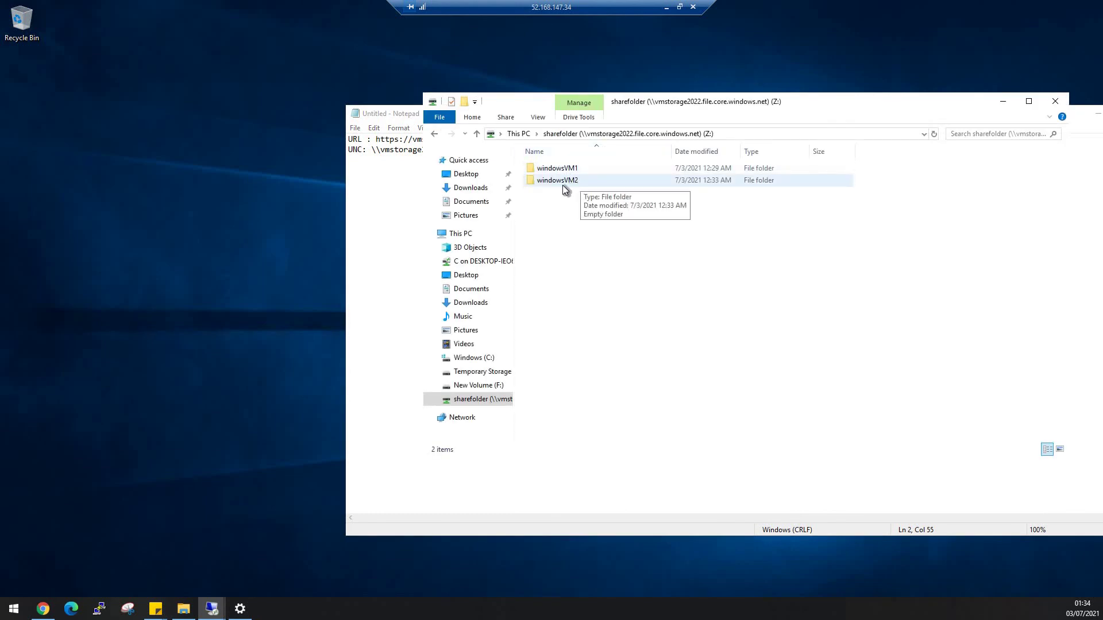
left_click(680, 7)
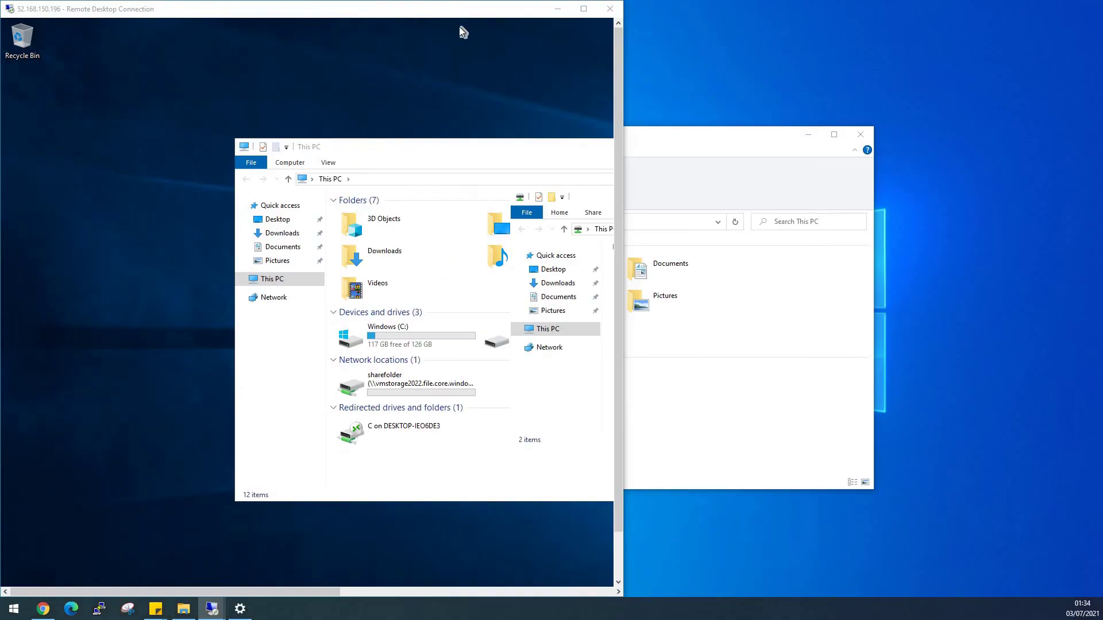
left_click_drag(417, 14, 866, 34)
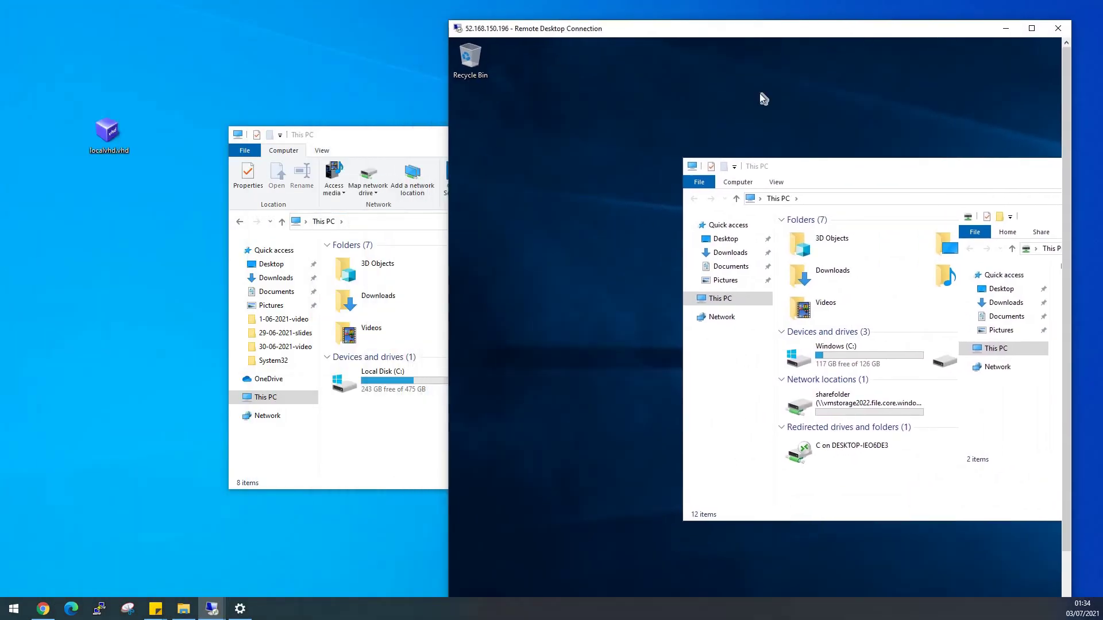
left_click_drag(332, 94, 446, 51)
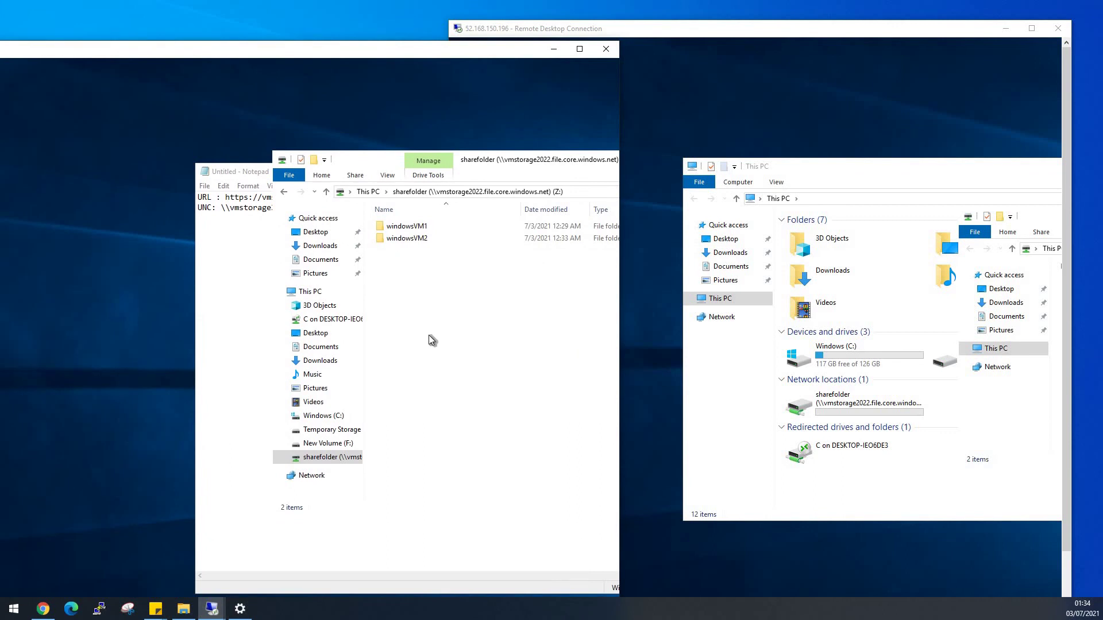
On the second VM, open sharefolder and create a folder named windows.
double_click(873, 407)
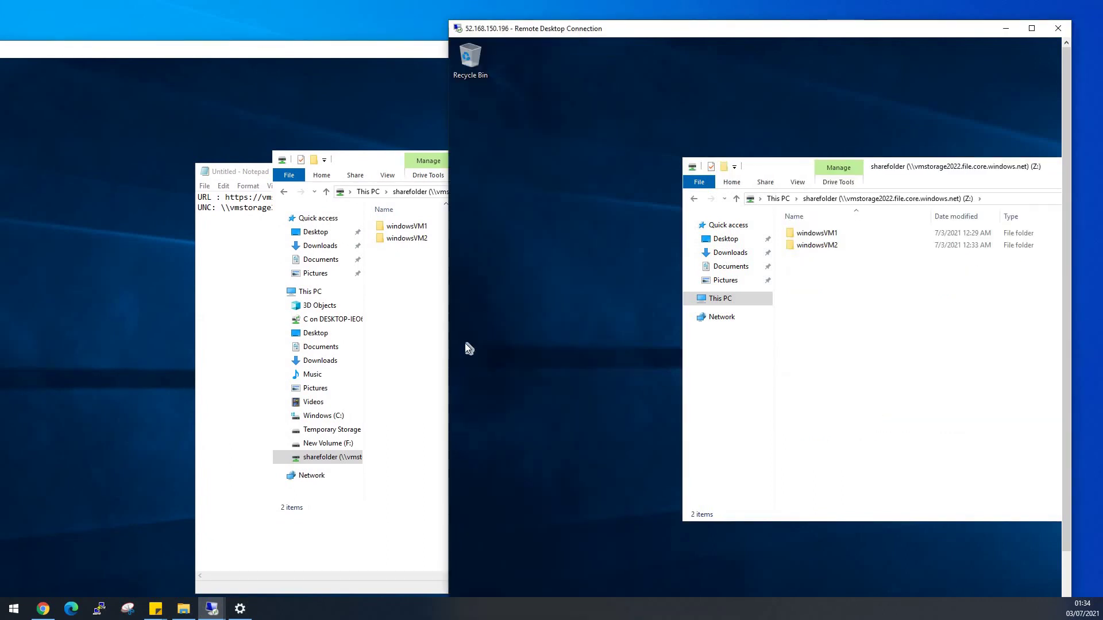
right_click(832, 327)
mouse_move(891, 450)
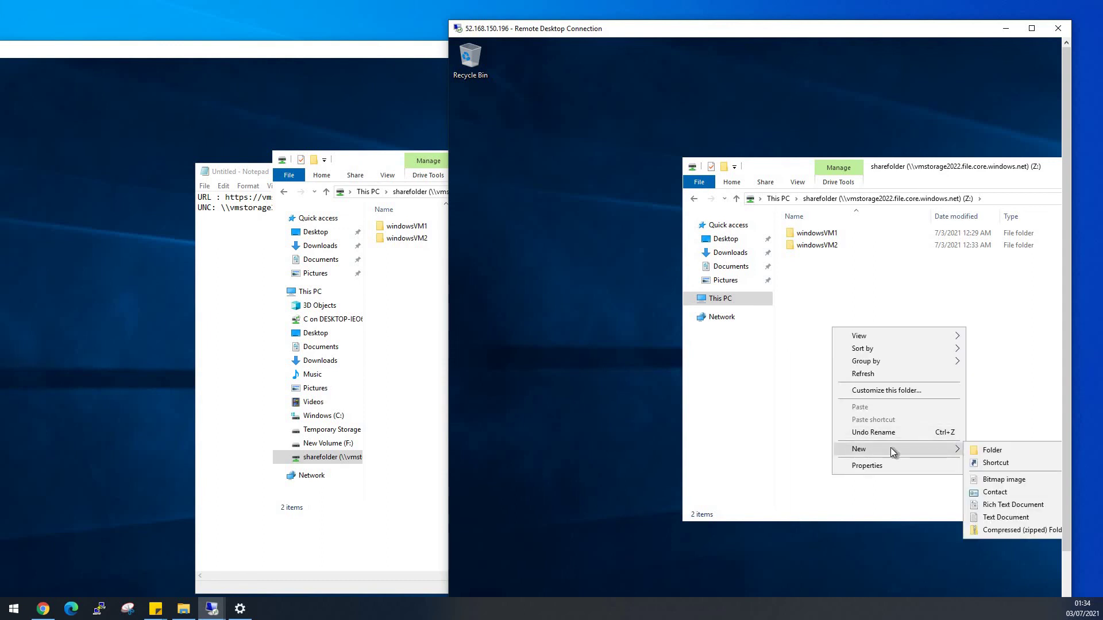
left_click(986, 454)
type("wi")
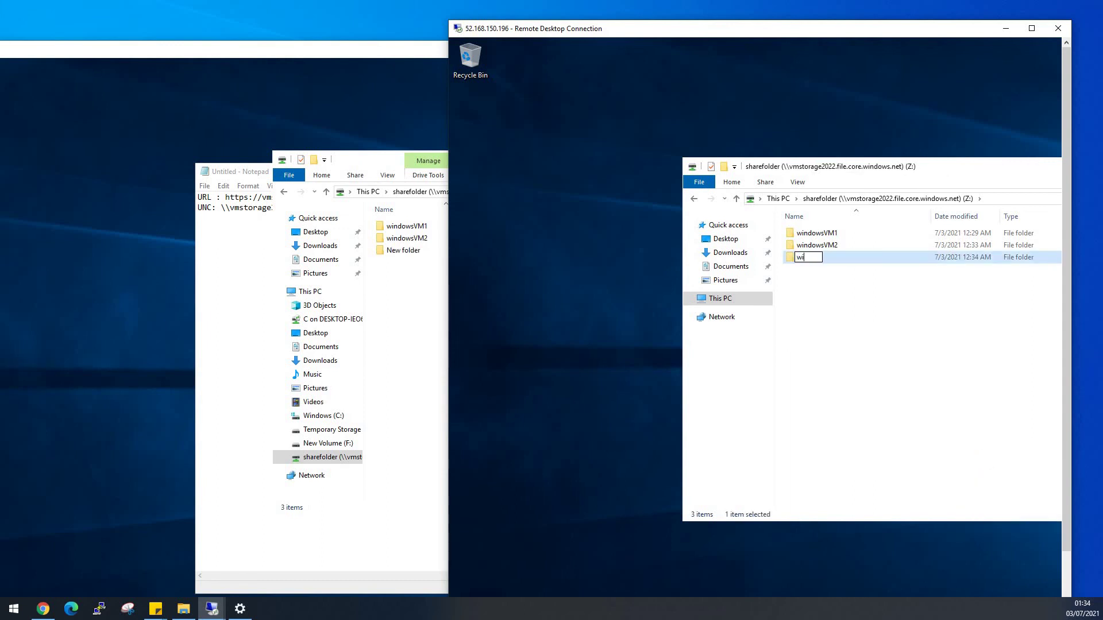
type("ndowsVM")
key("BackSpace")
key("BackSpace")
left_click(979, 454)
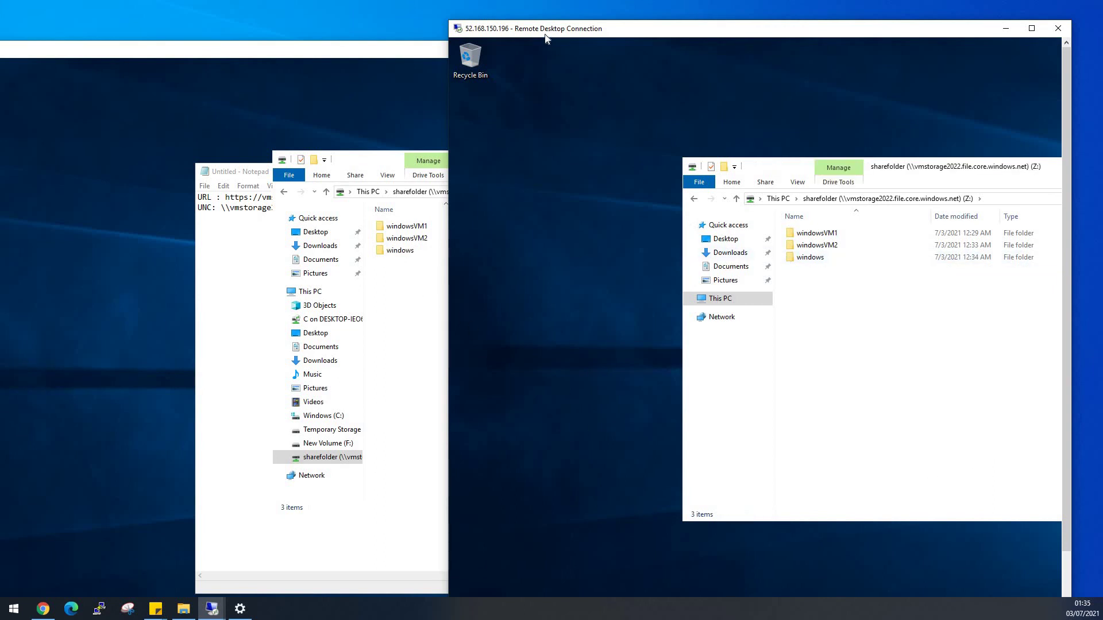
Create a test folder in the first VM's share and confirm it shows on both.
left_click_drag(583, 30, 624, 32)
left_click_drag(436, 56, 279, 32)
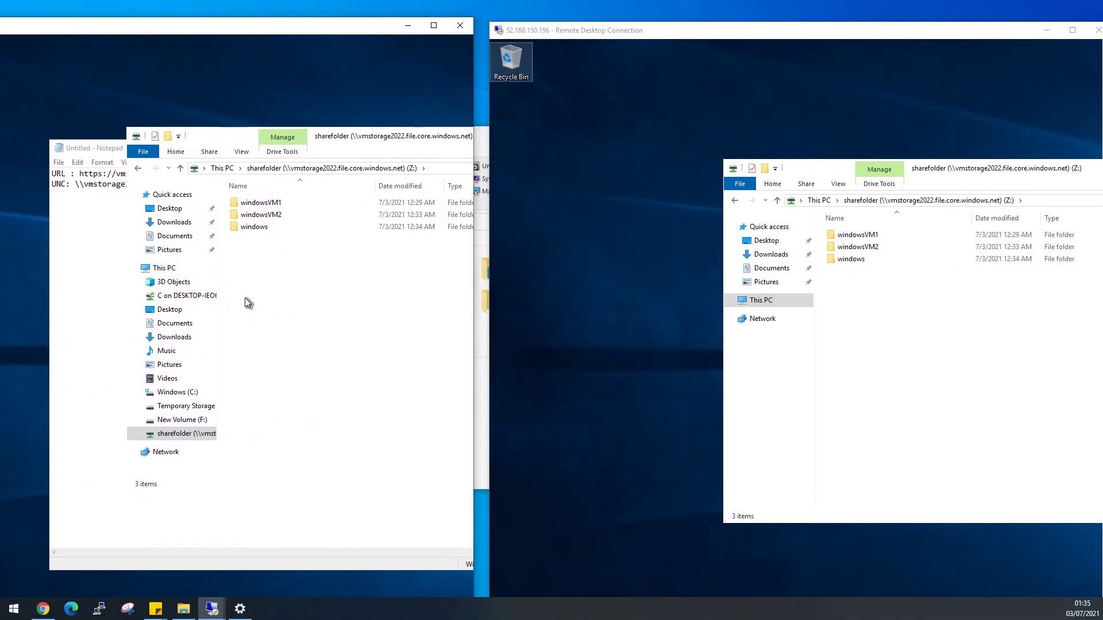
right_click(246, 298)
mouse_move(284, 422)
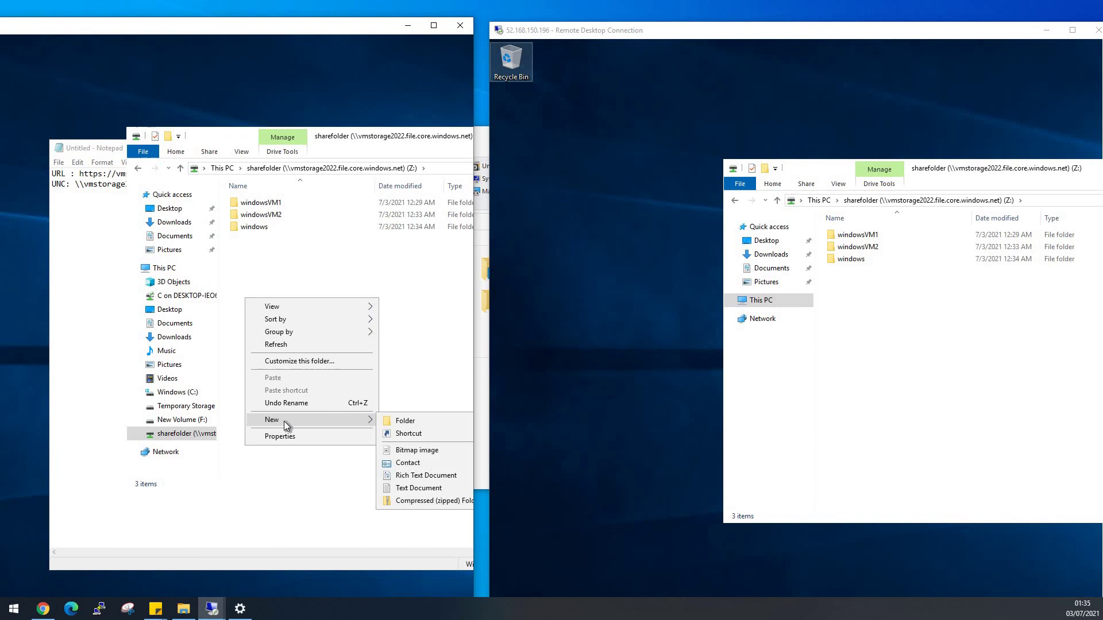
left_click(407, 421)
type("test")
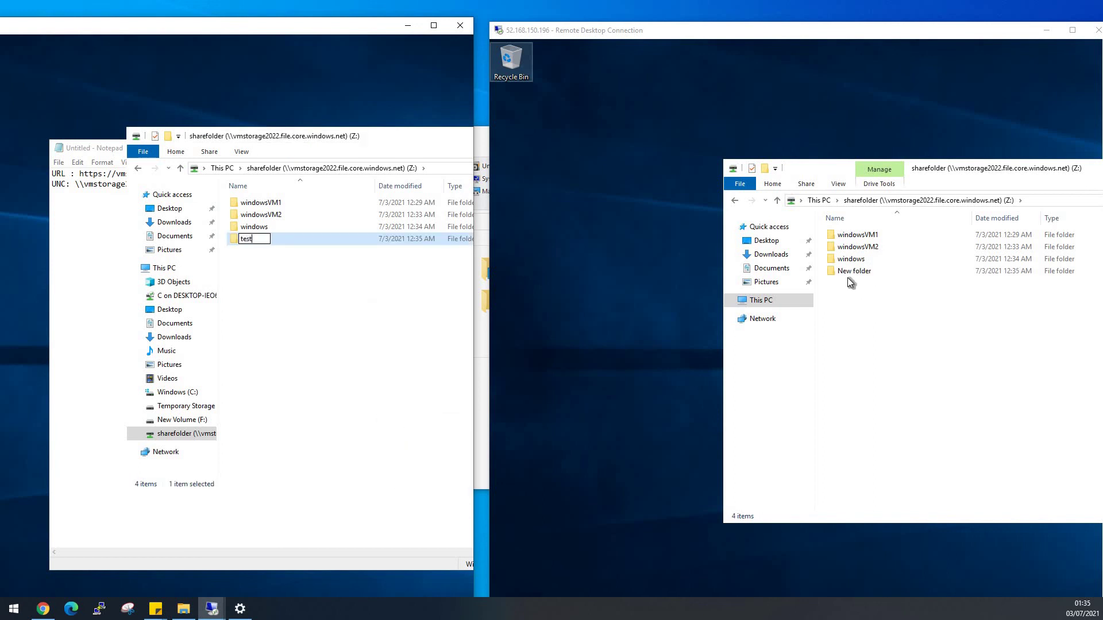
left_click(336, 365)
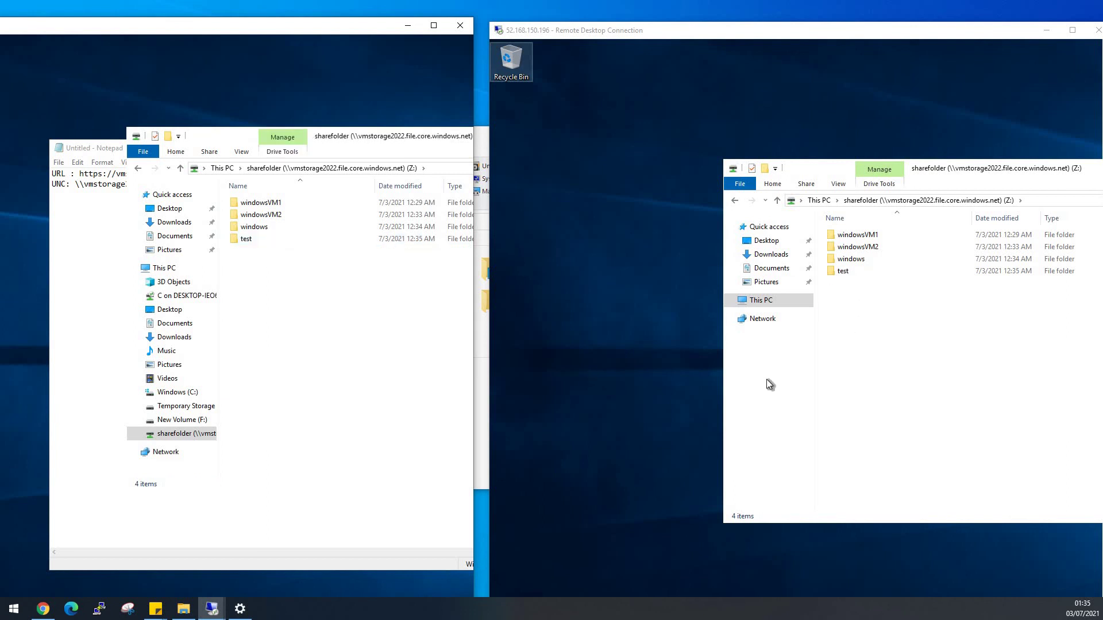
left_click(211, 609)
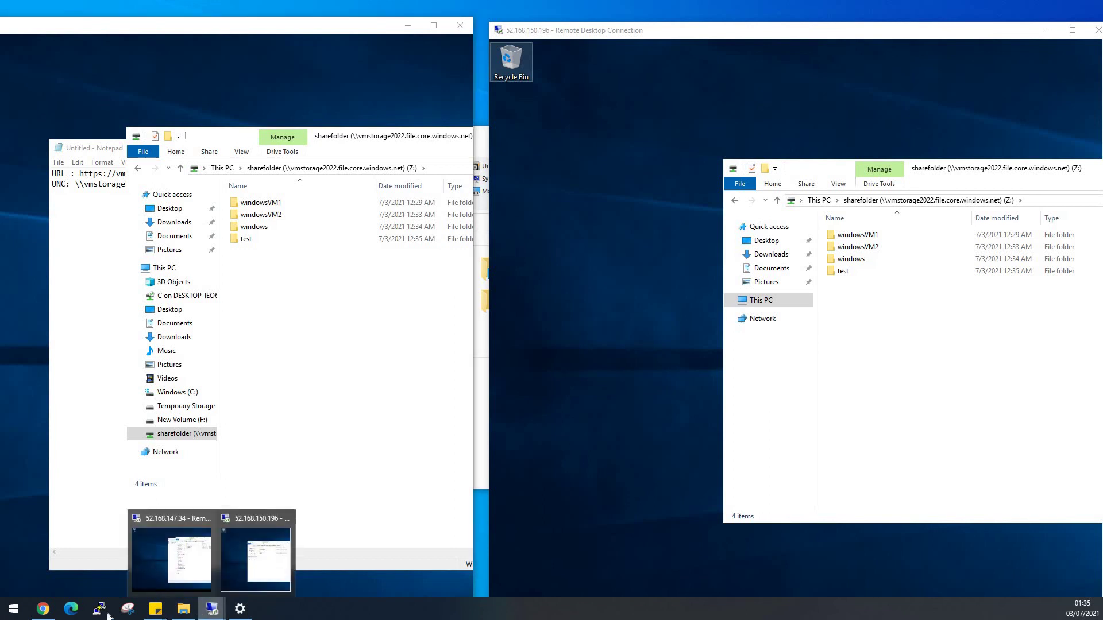
Open the sharefolder file share under the vmstorage2022 storage account.
left_click(43, 609)
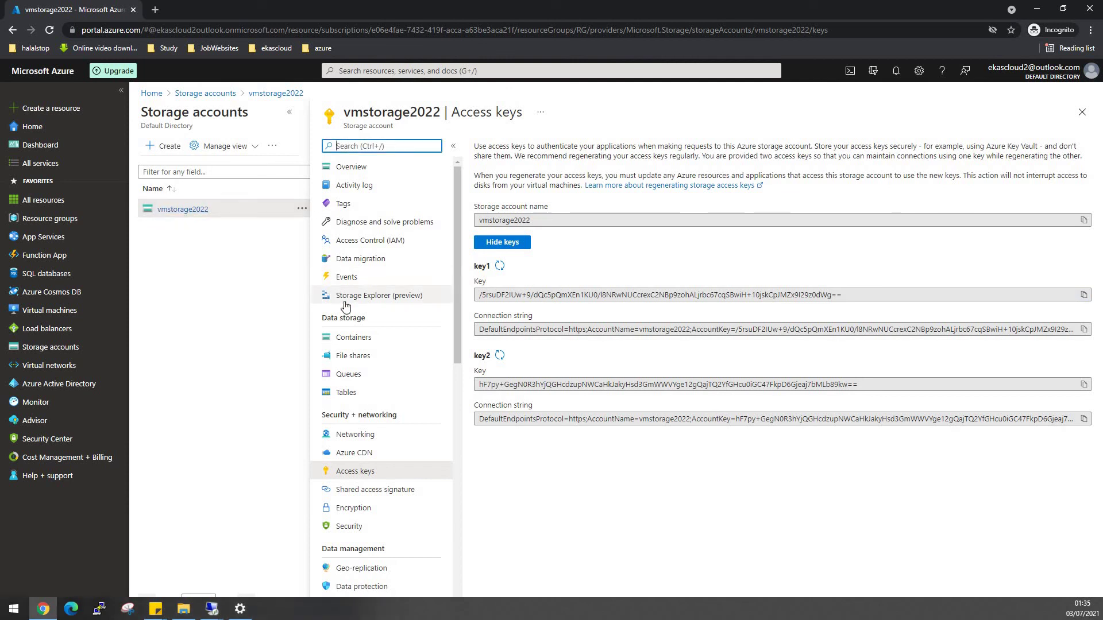
left_click(1083, 113)
left_click(211, 245)
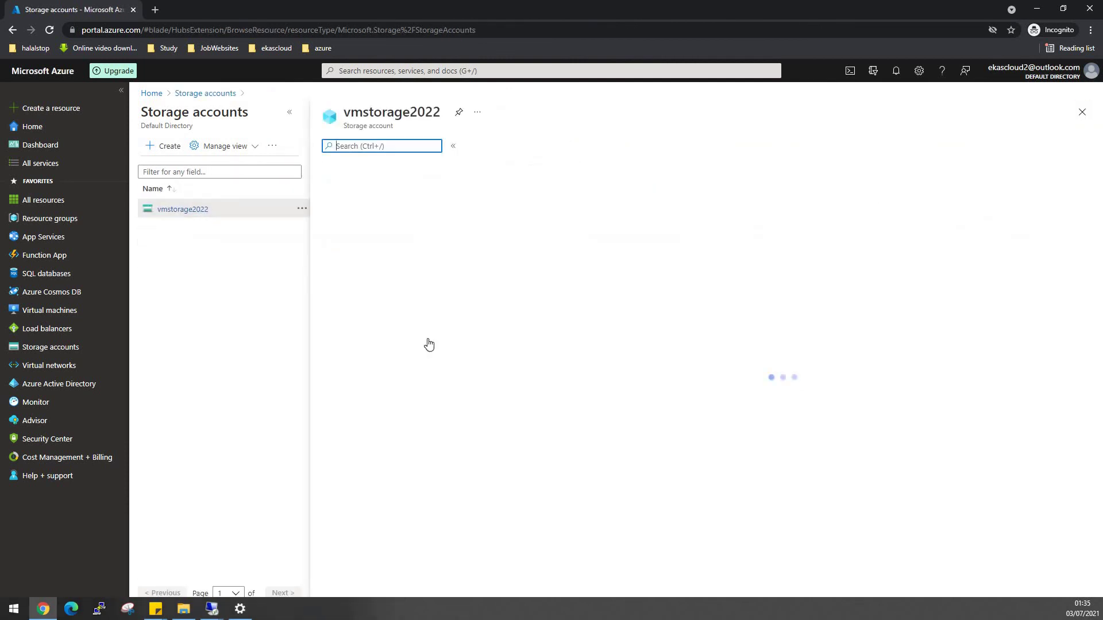
left_click(362, 357)
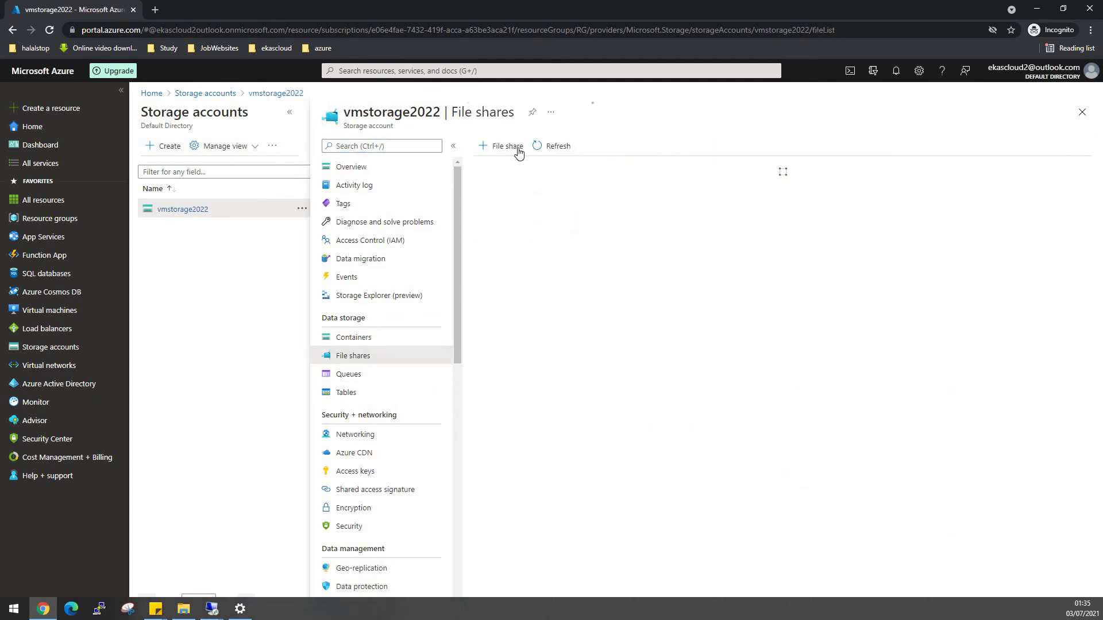
left_click(511, 268)
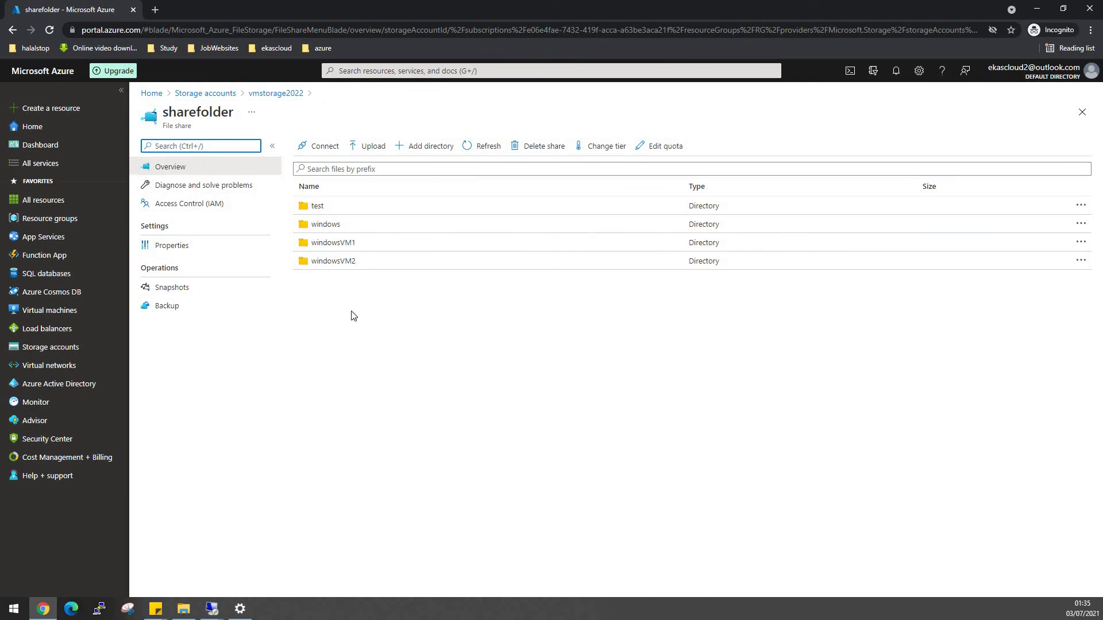
Upload blobs.txt to sharefolder and check it appears in the VMs' Z: drives.
left_click(380, 154)
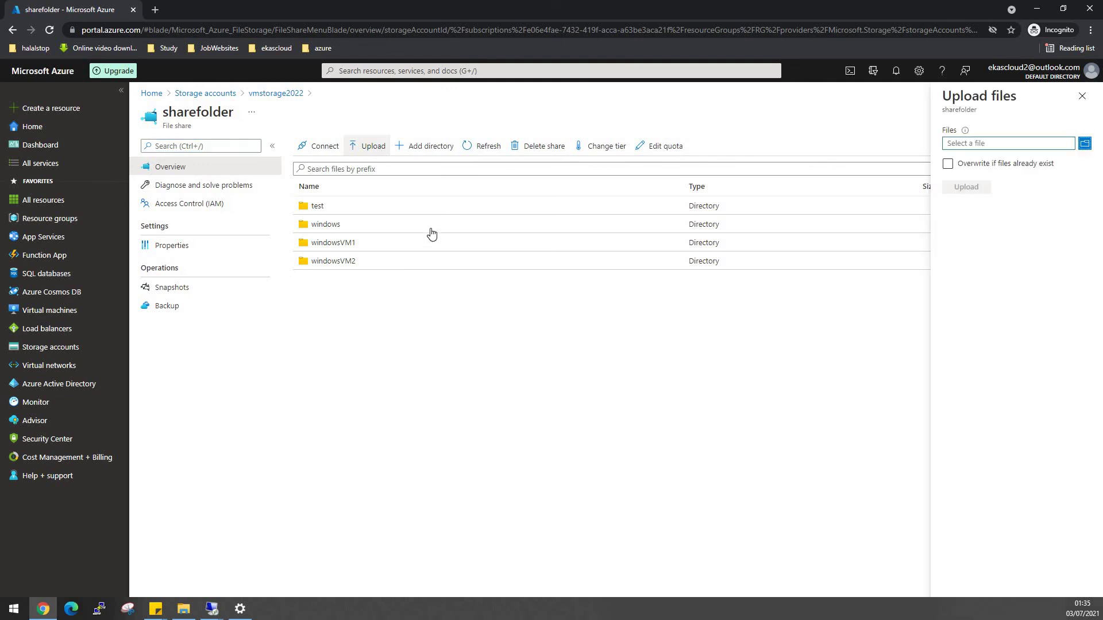
left_click(1085, 145)
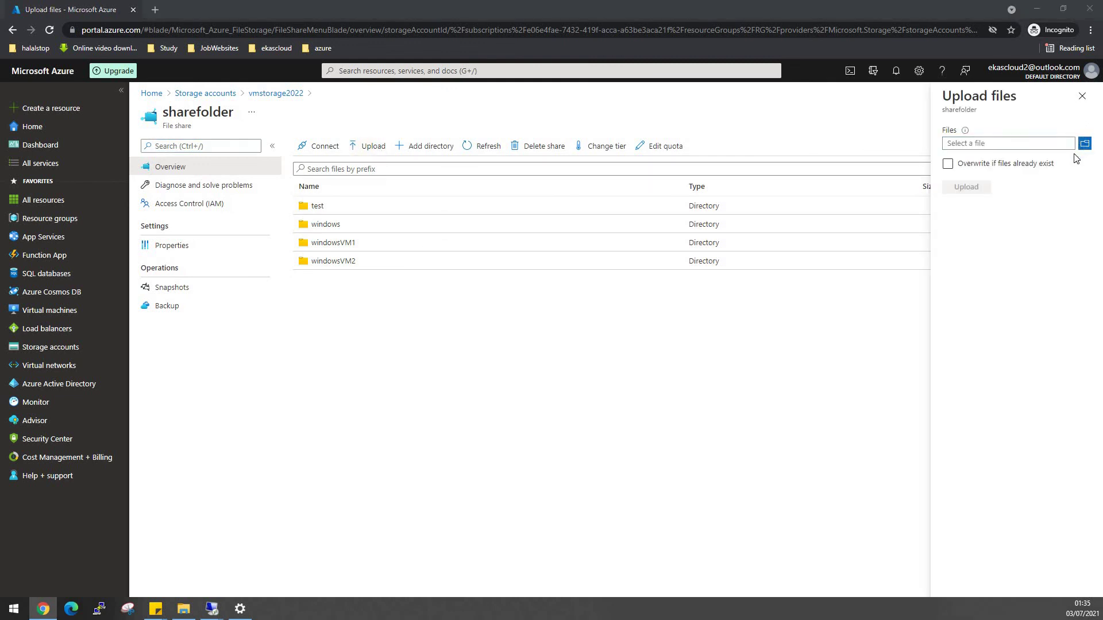
scroll(167, 208, "down", 4)
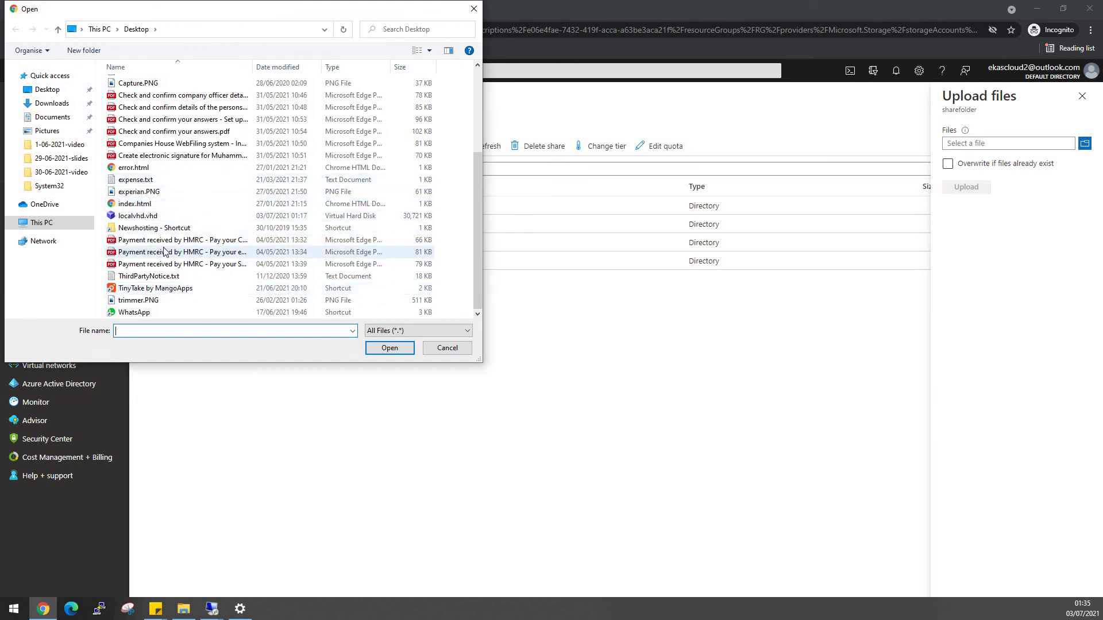
scroll(165, 251, "up", 2)
double_click(149, 142)
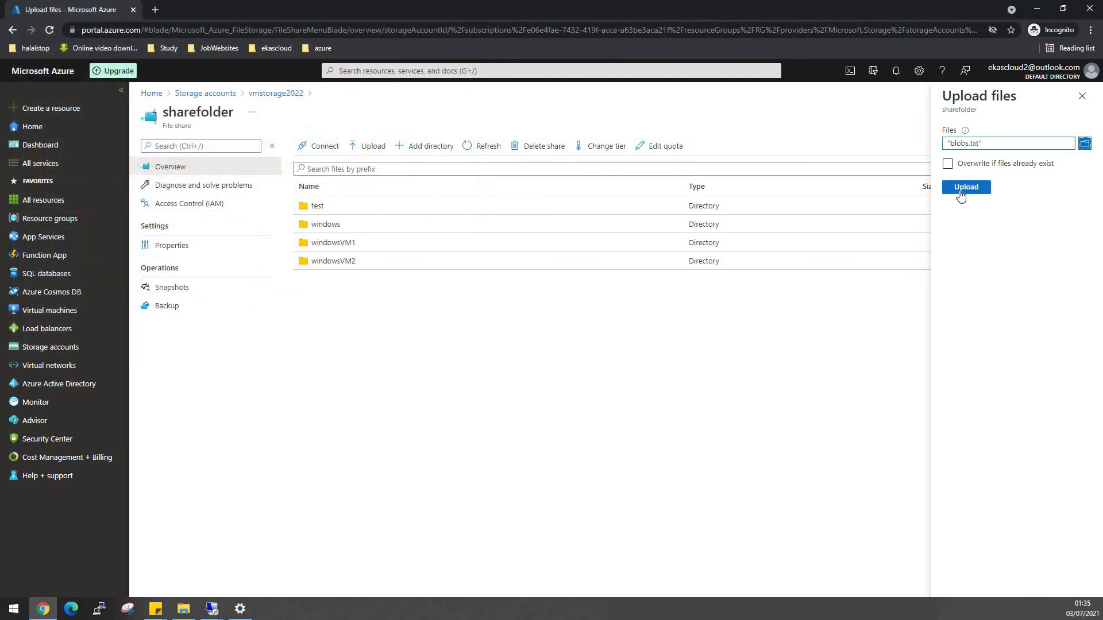
left_click(960, 192)
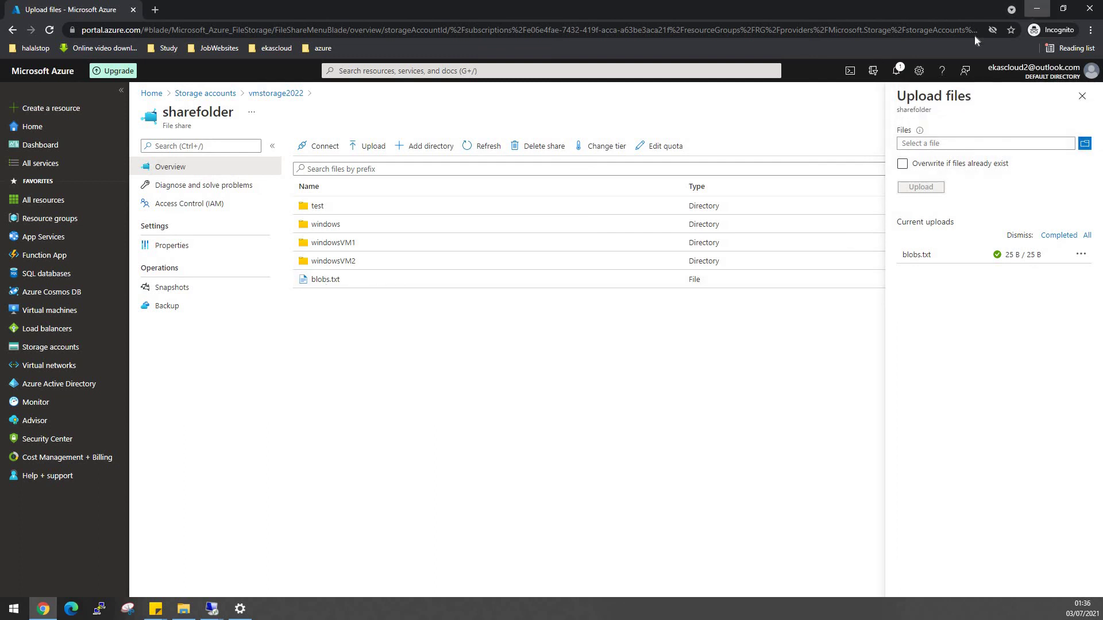
left_click(1035, 12)
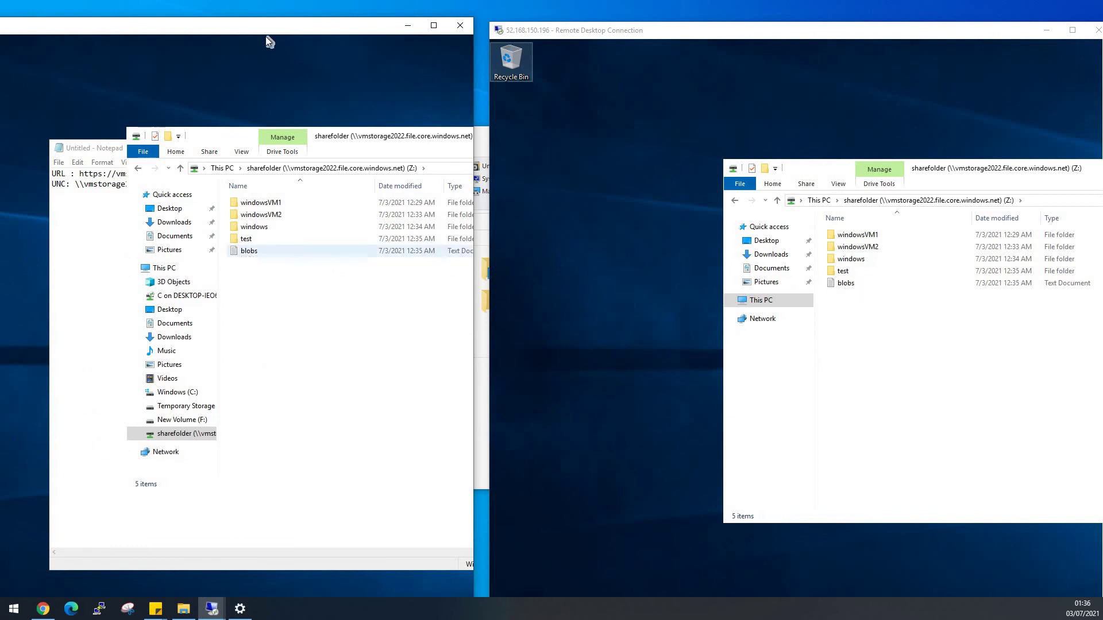
left_click_drag(256, 31, 611, 19)
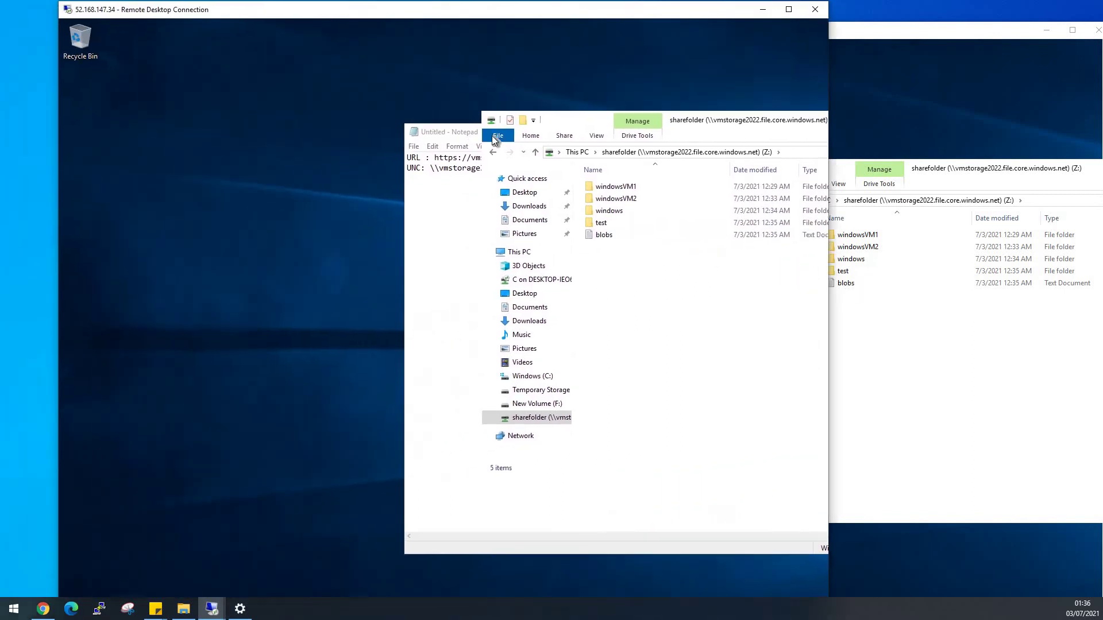
left_click(53, 613)
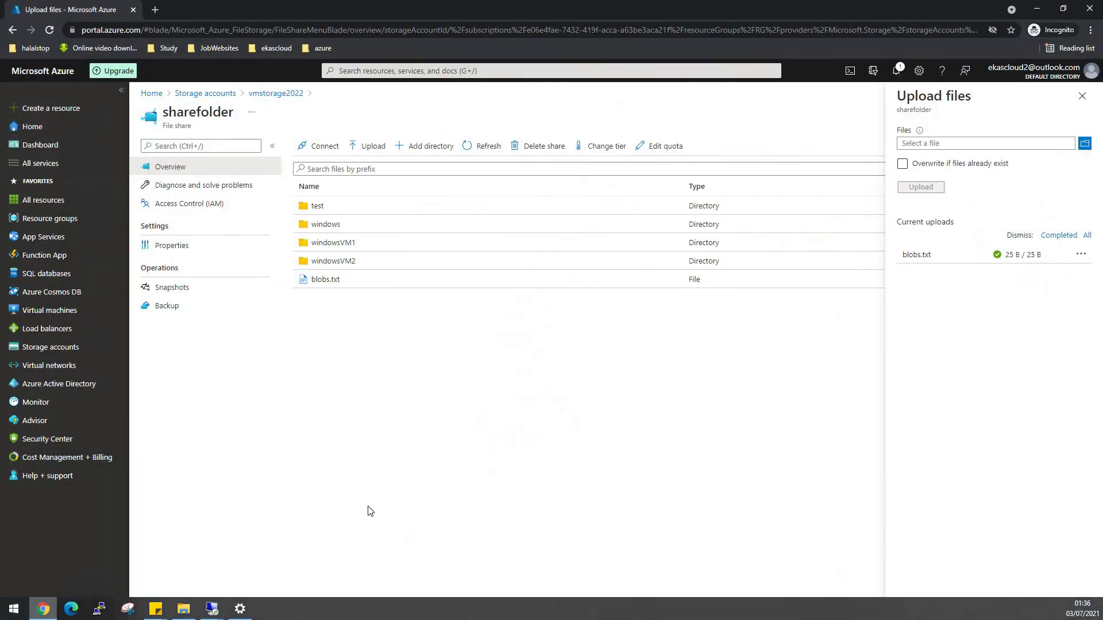